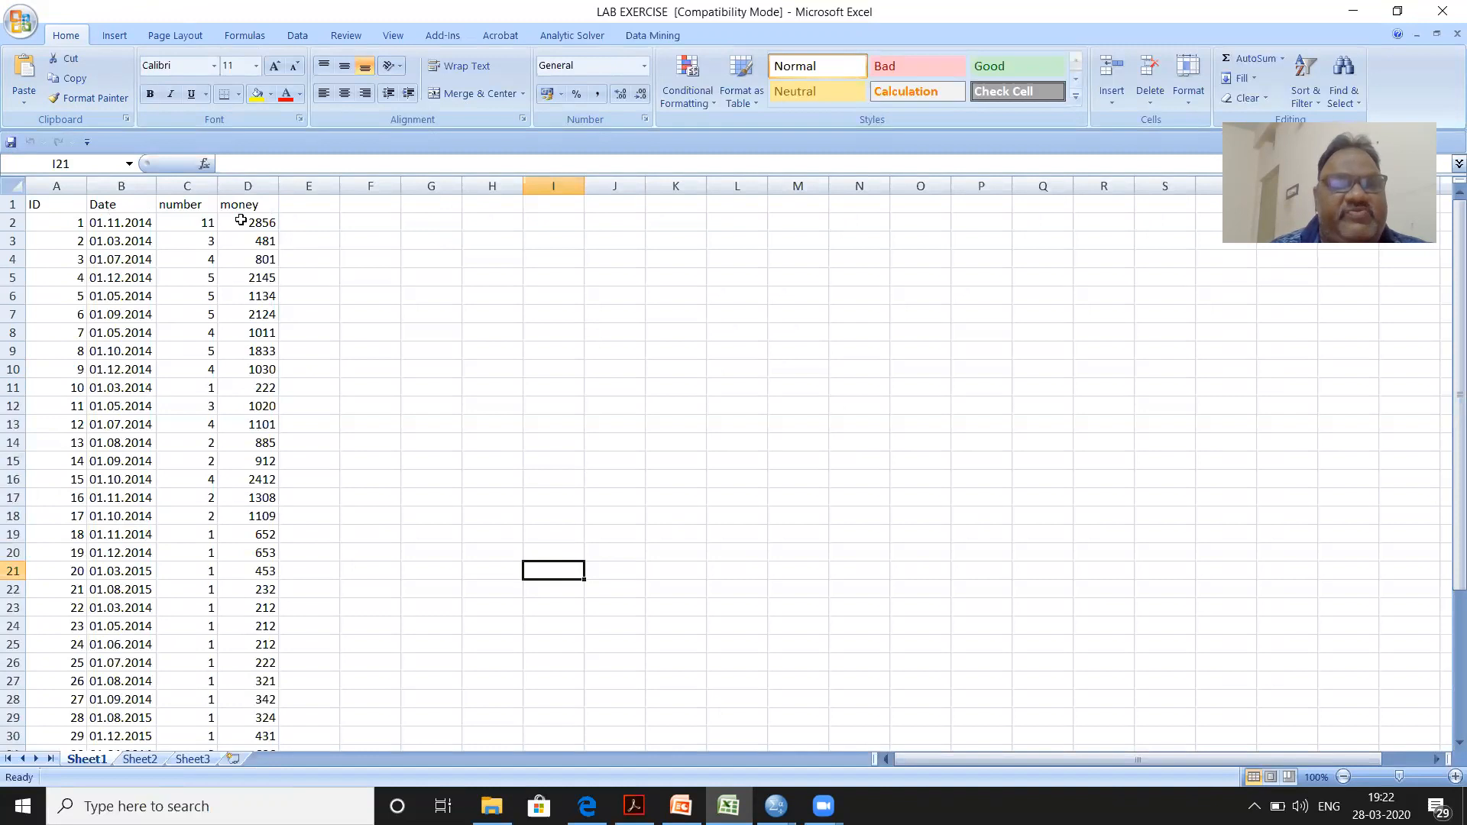
Step: Sort the whole table by the Date column in ascending order, expanding the selection to the adjacent columns
click(320, 206)
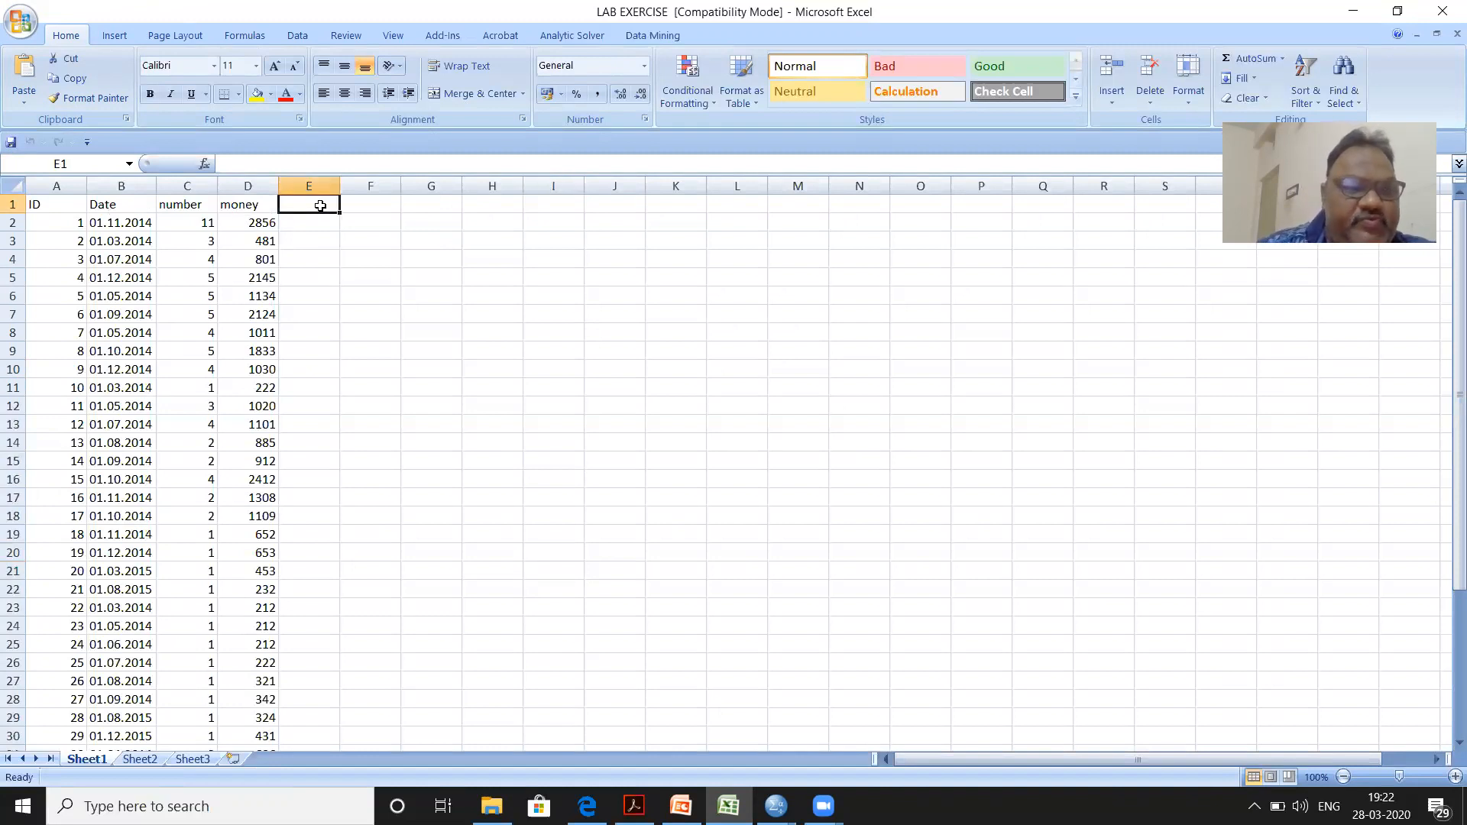
click(135, 185)
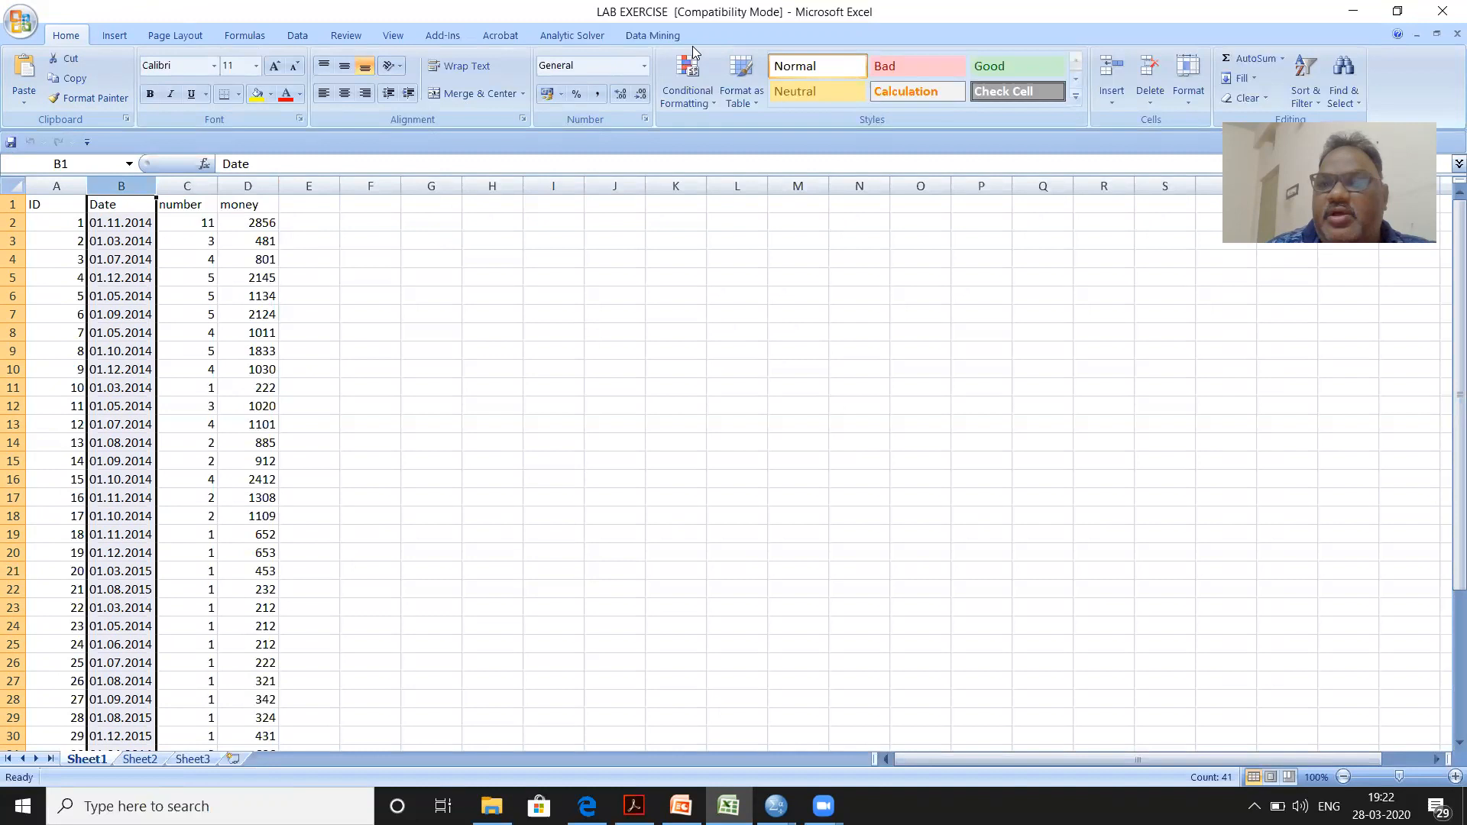
click(1303, 88)
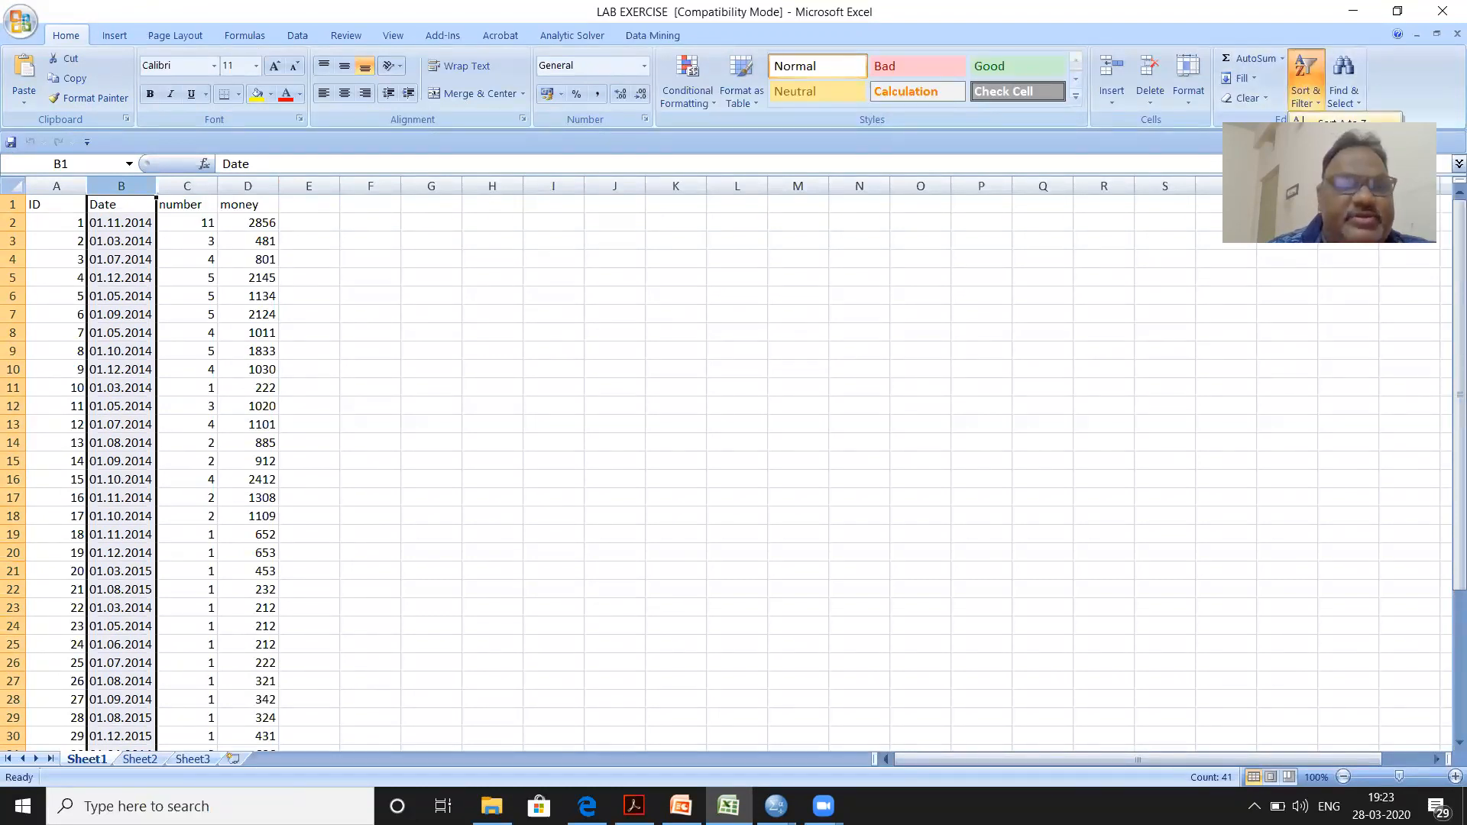
click(1336, 132)
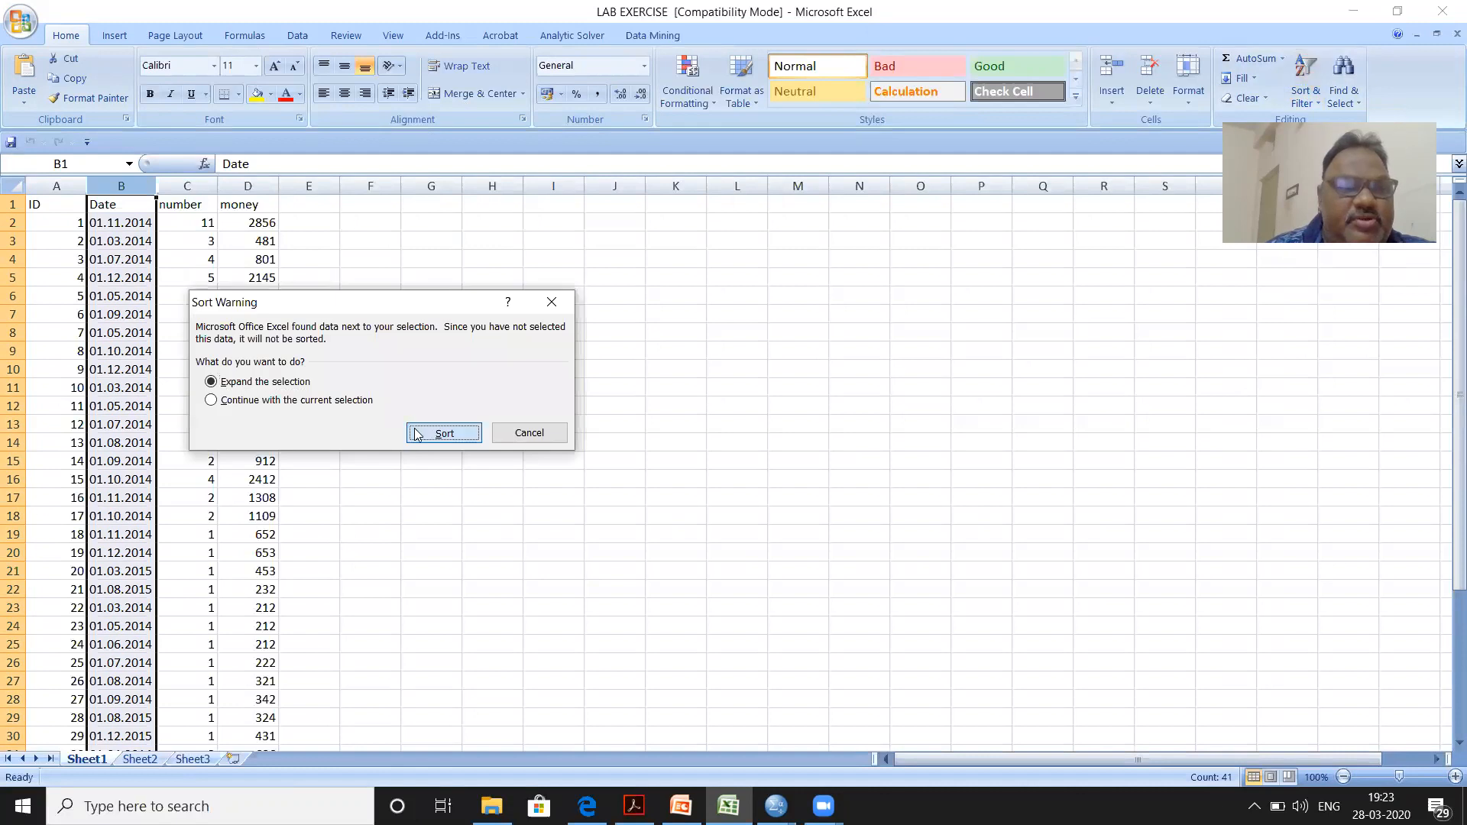
click(425, 430)
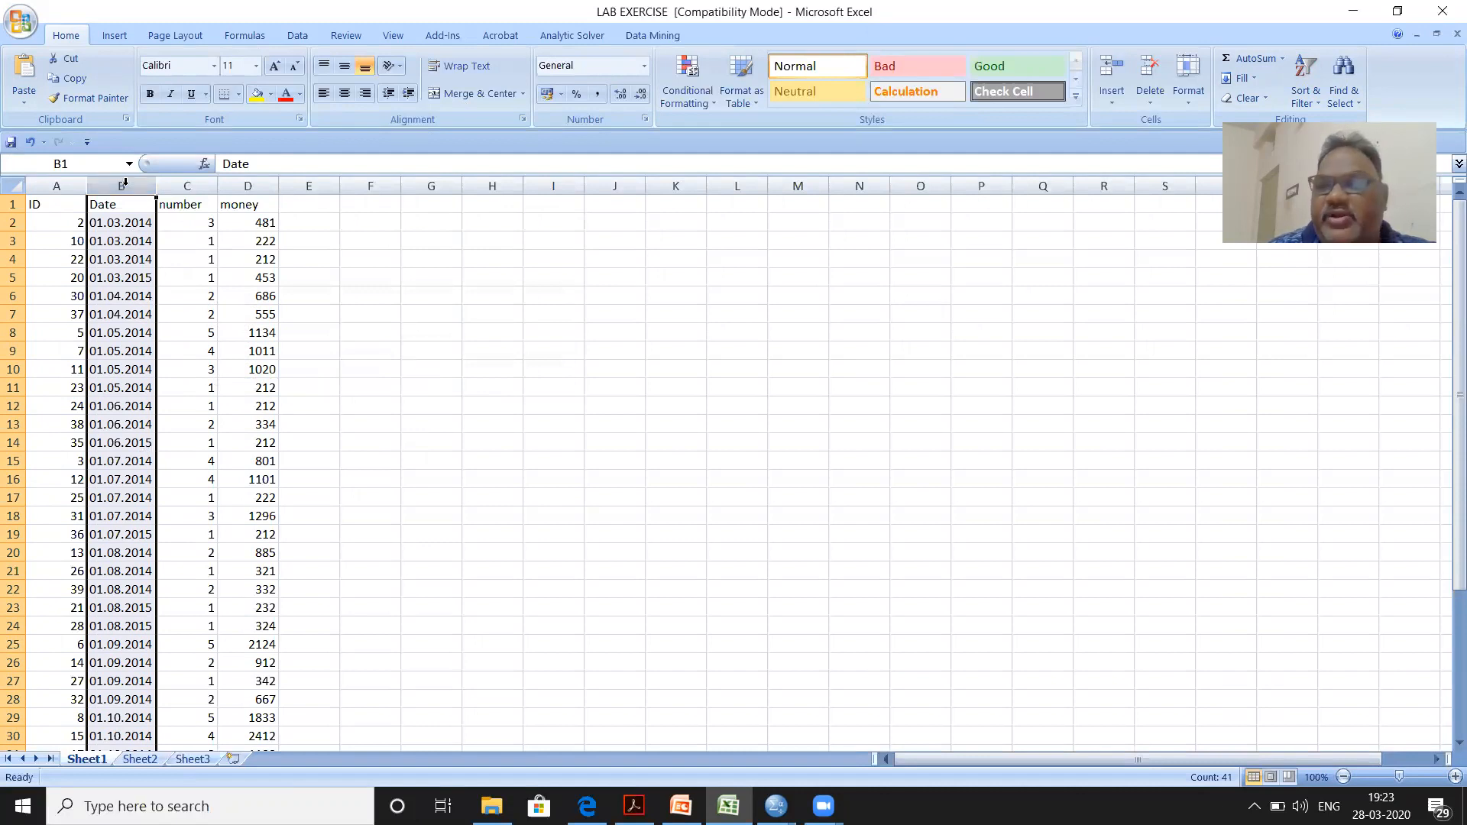
Step: Sort the whole table by the Date column in descending order, expanding the selection to the adjacent columns
click(1303, 107)
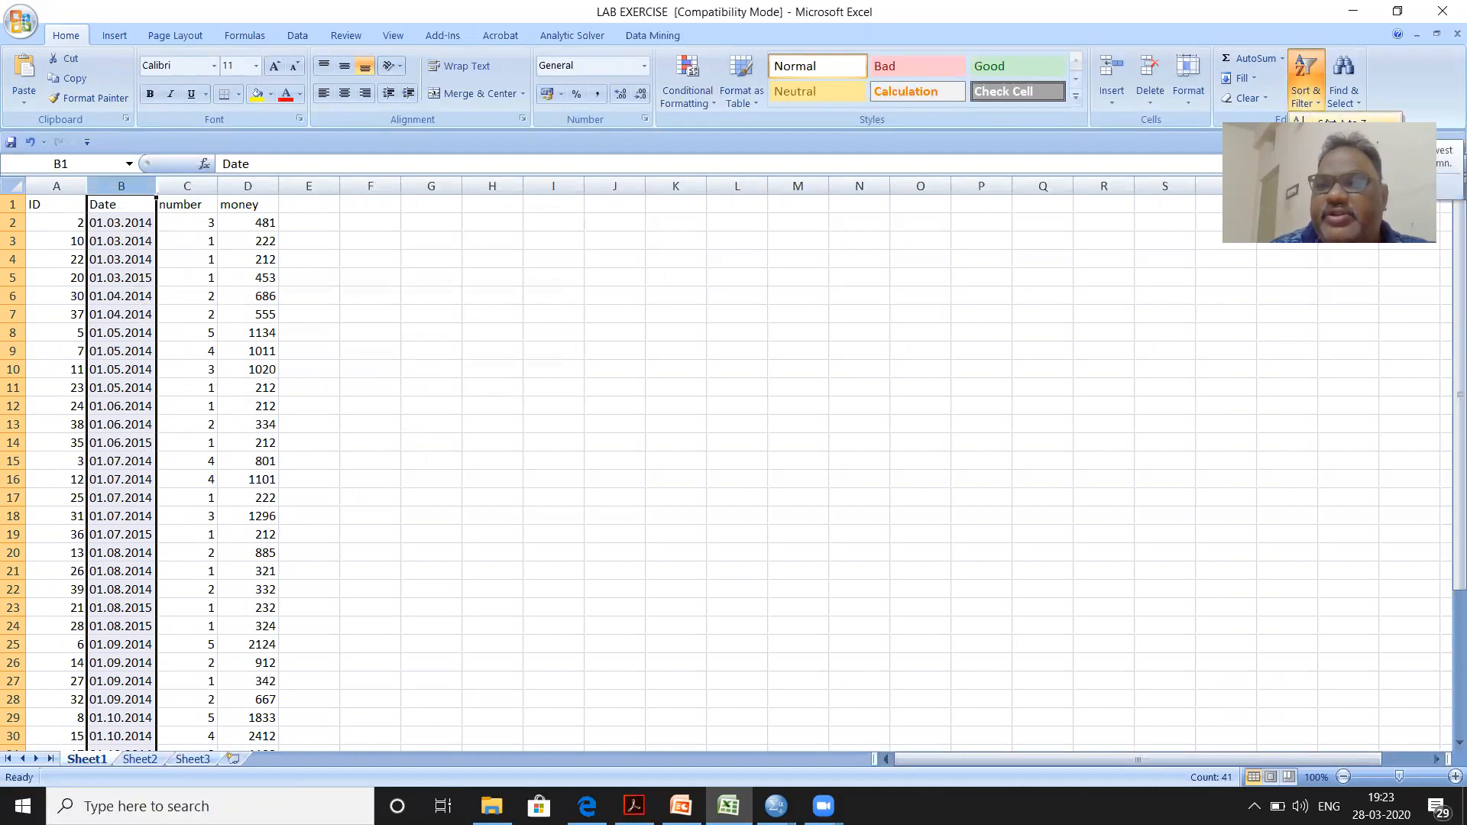
click(1327, 122)
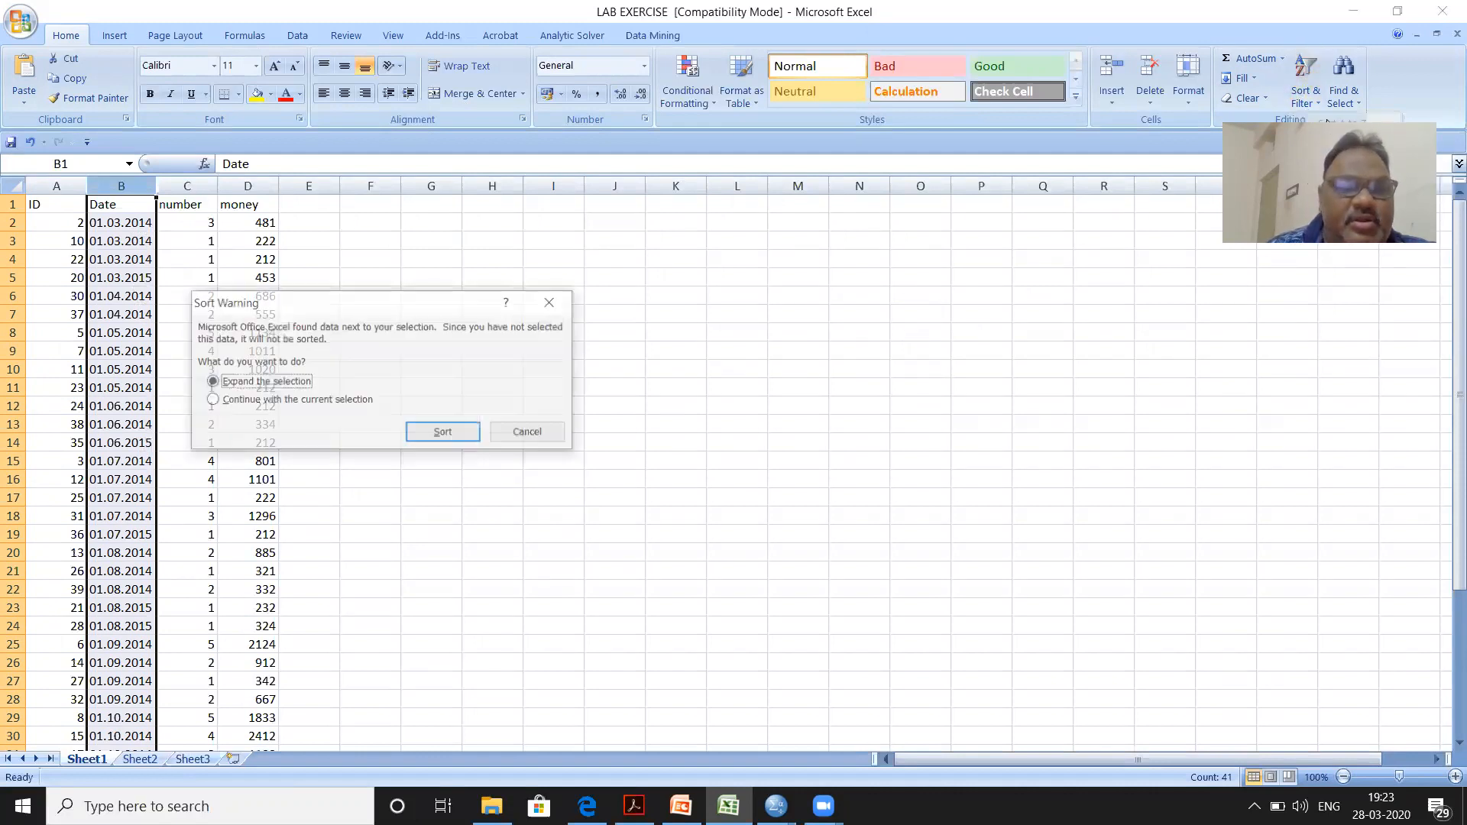
click(463, 425)
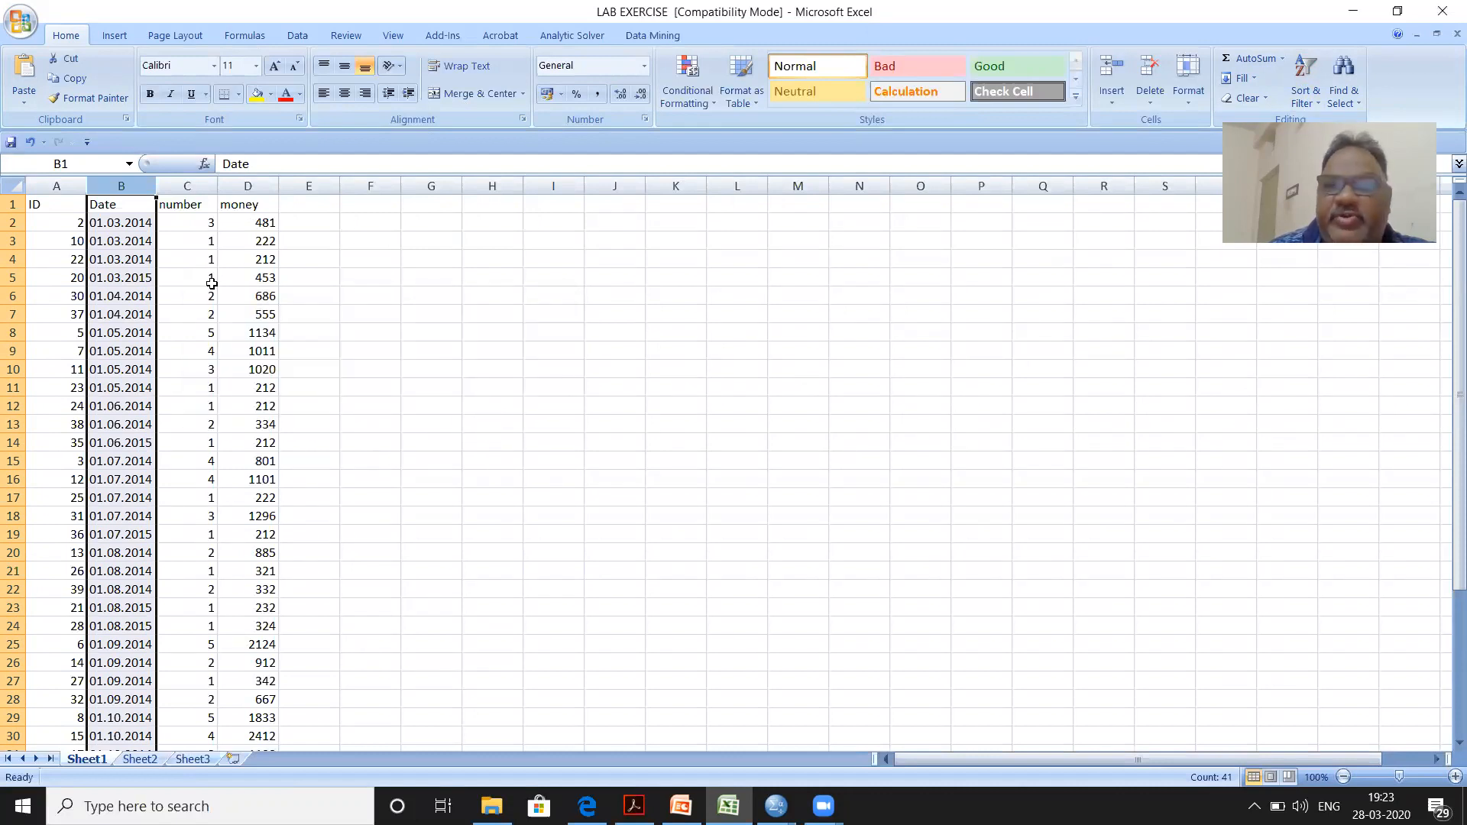
click(1291, 80)
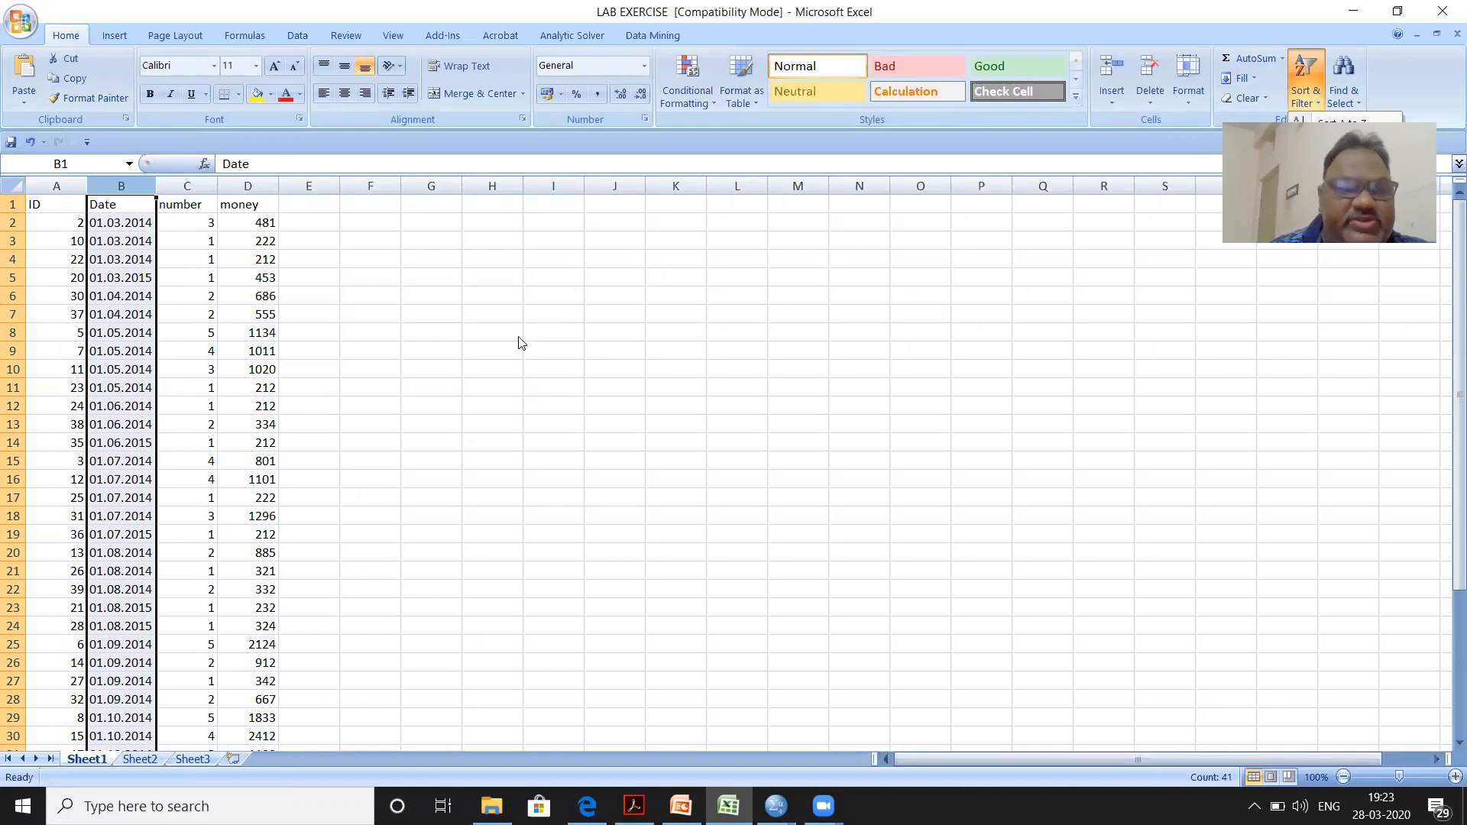
click(449, 429)
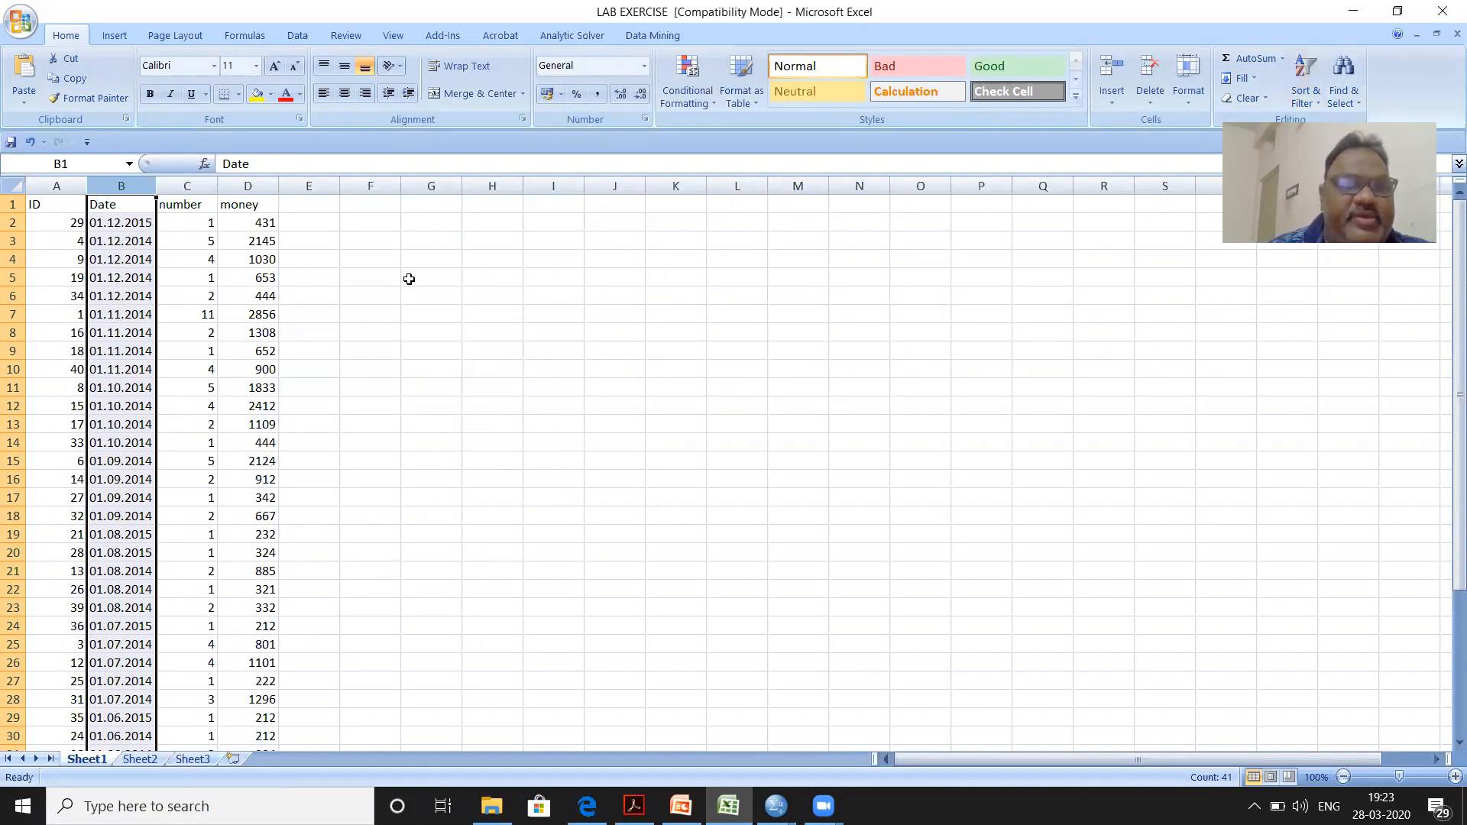
Step: Add the column header R in cell E1, next to the money column
click(311, 204)
text(R)
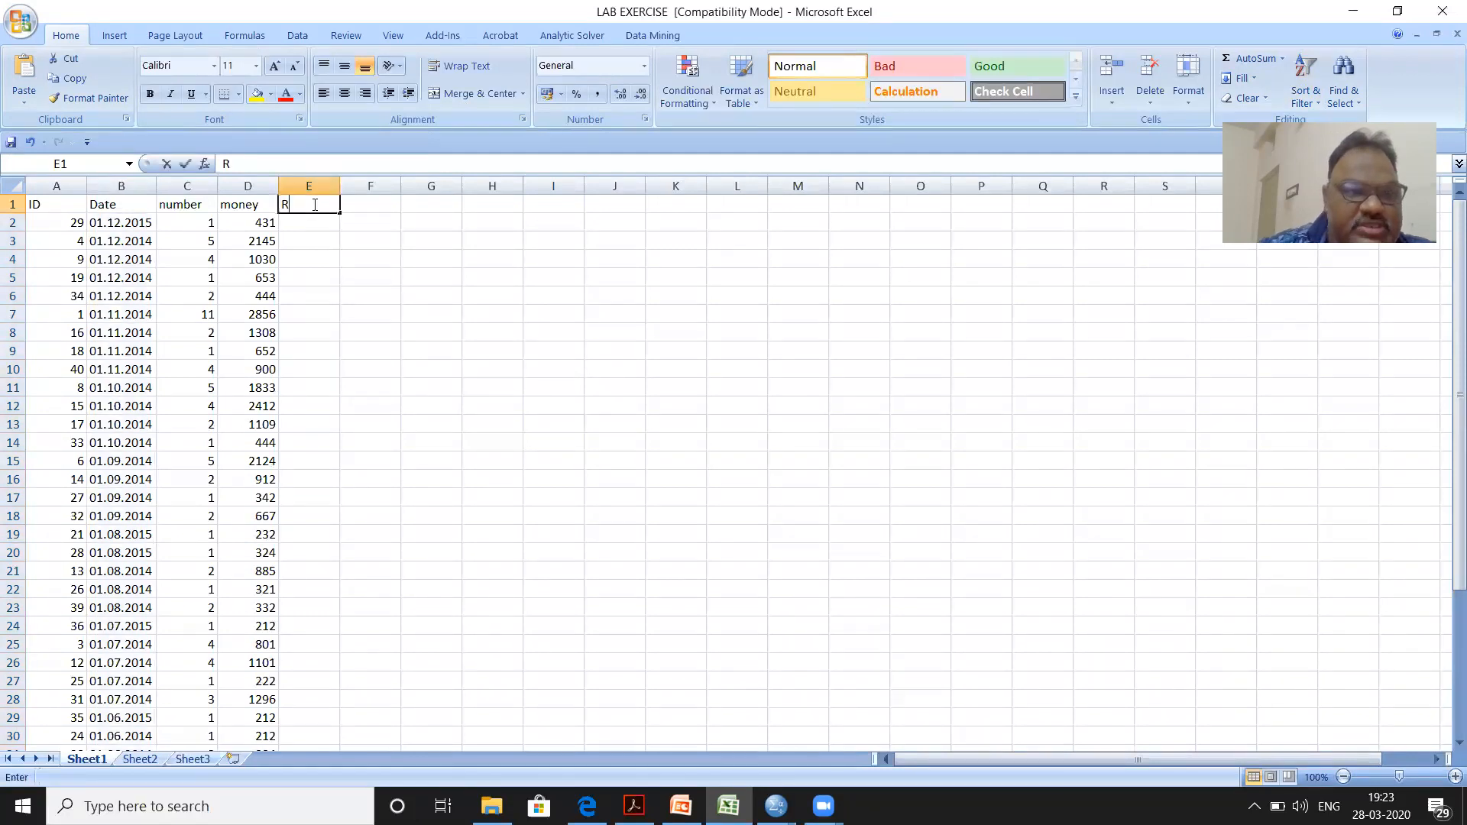
click(542, 422)
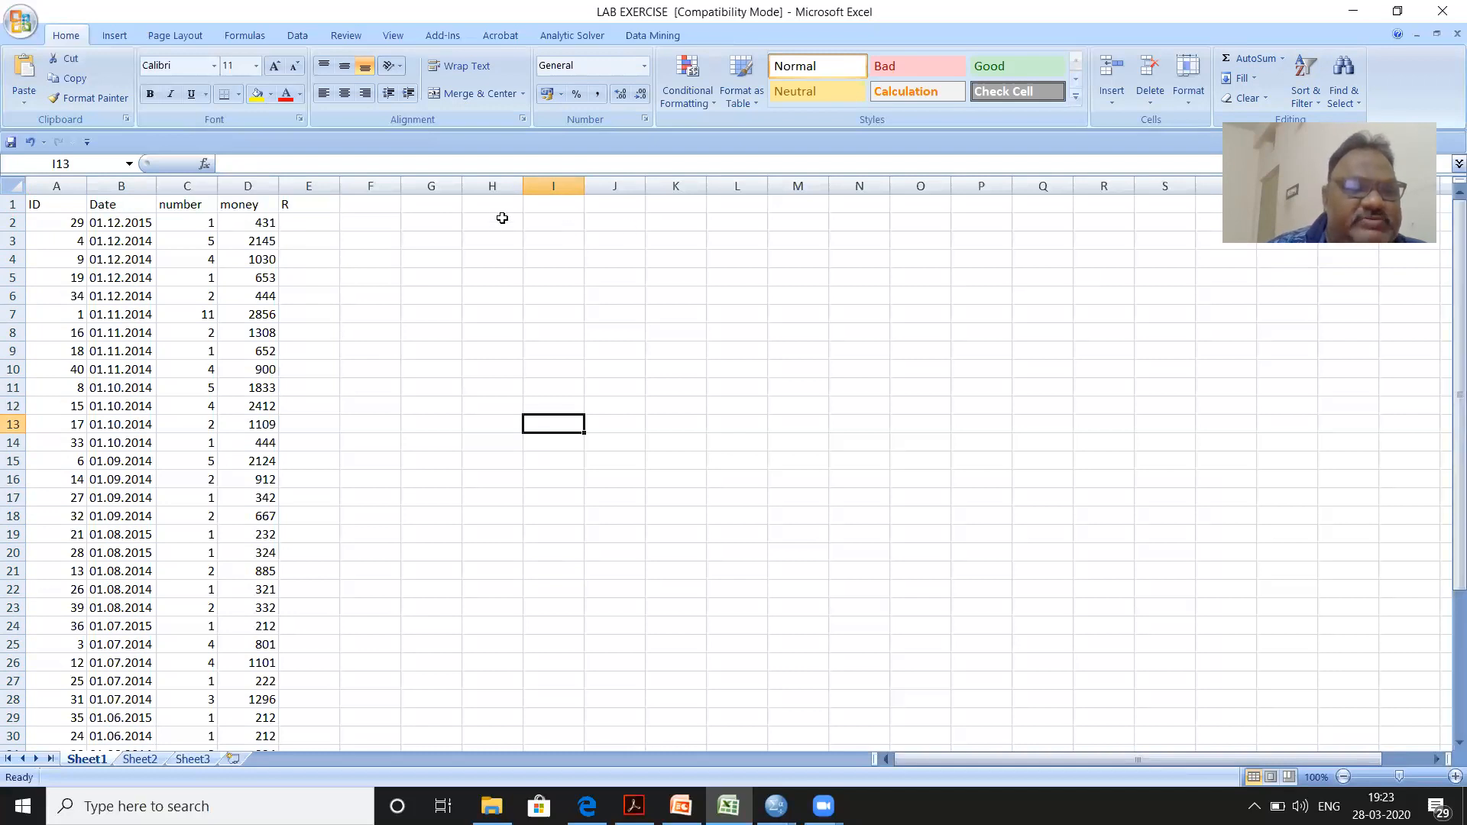
Step: Enter the score 5 in each R column cell from E2 to E9
click(311, 225)
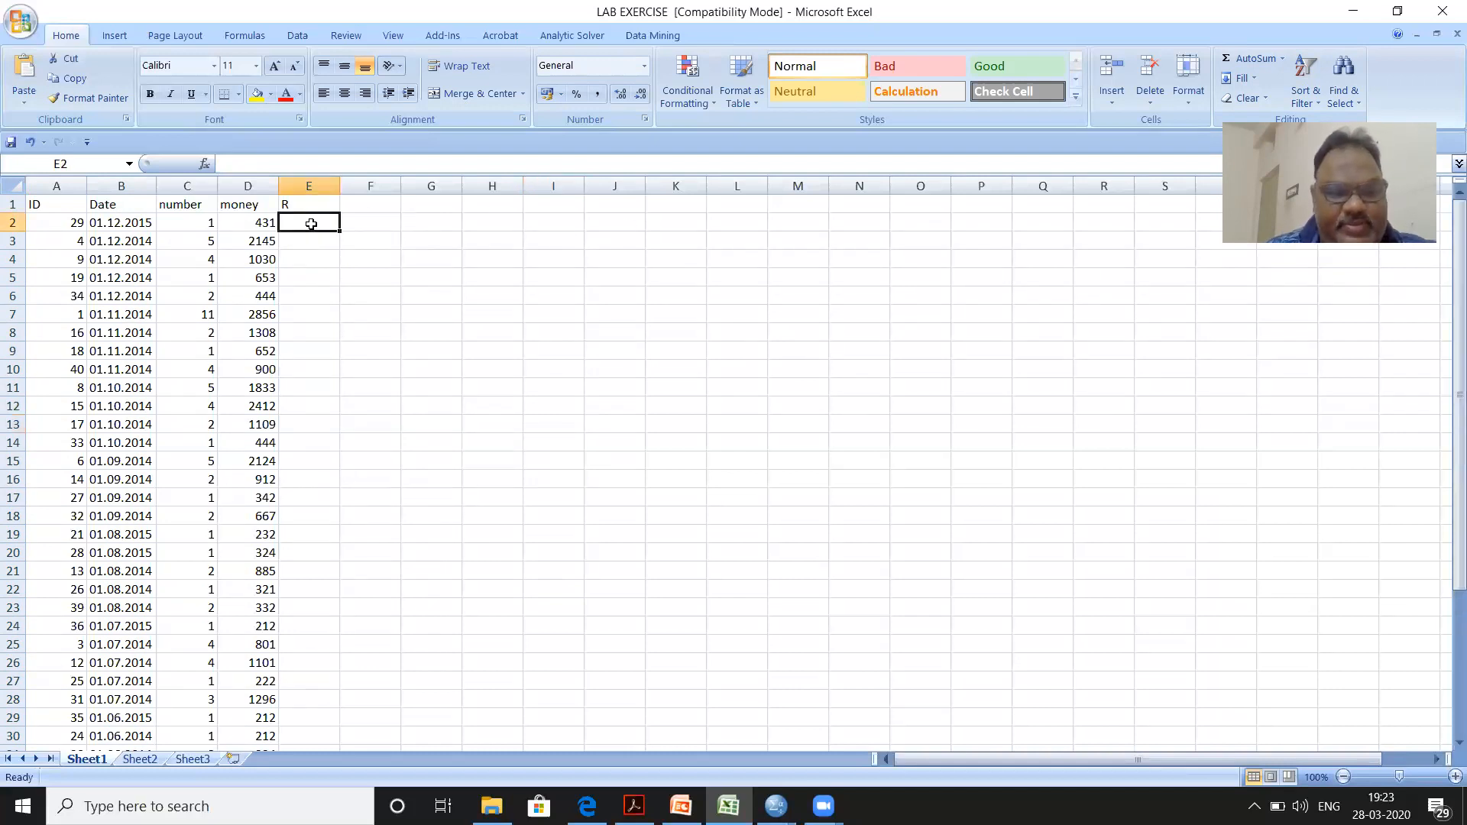
text(5)
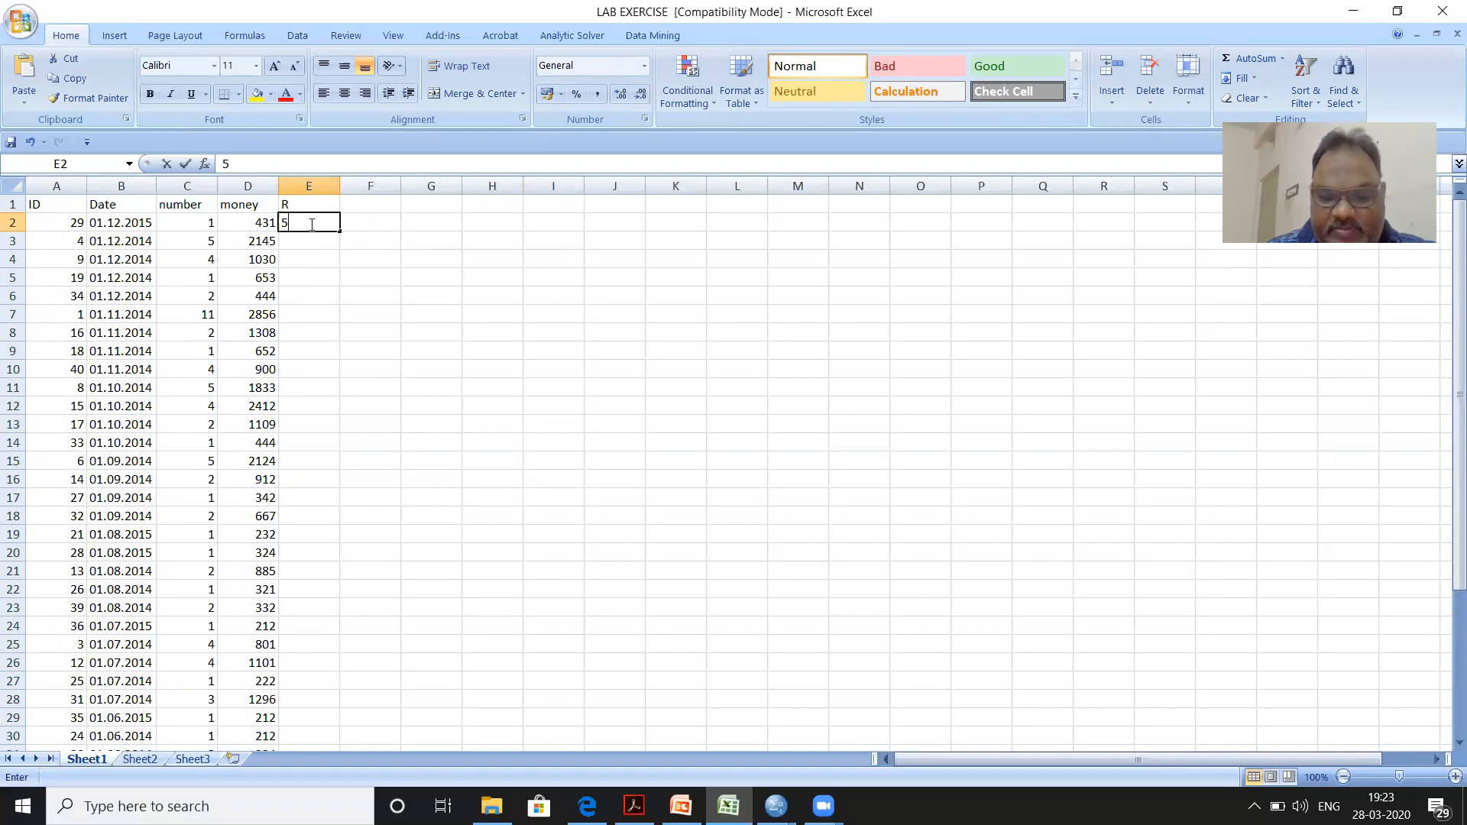
key(Return)
text(5)
key(Return)
text(5)
key(Return)
text(5 5)
key(Return)
text(5)
key(Return)
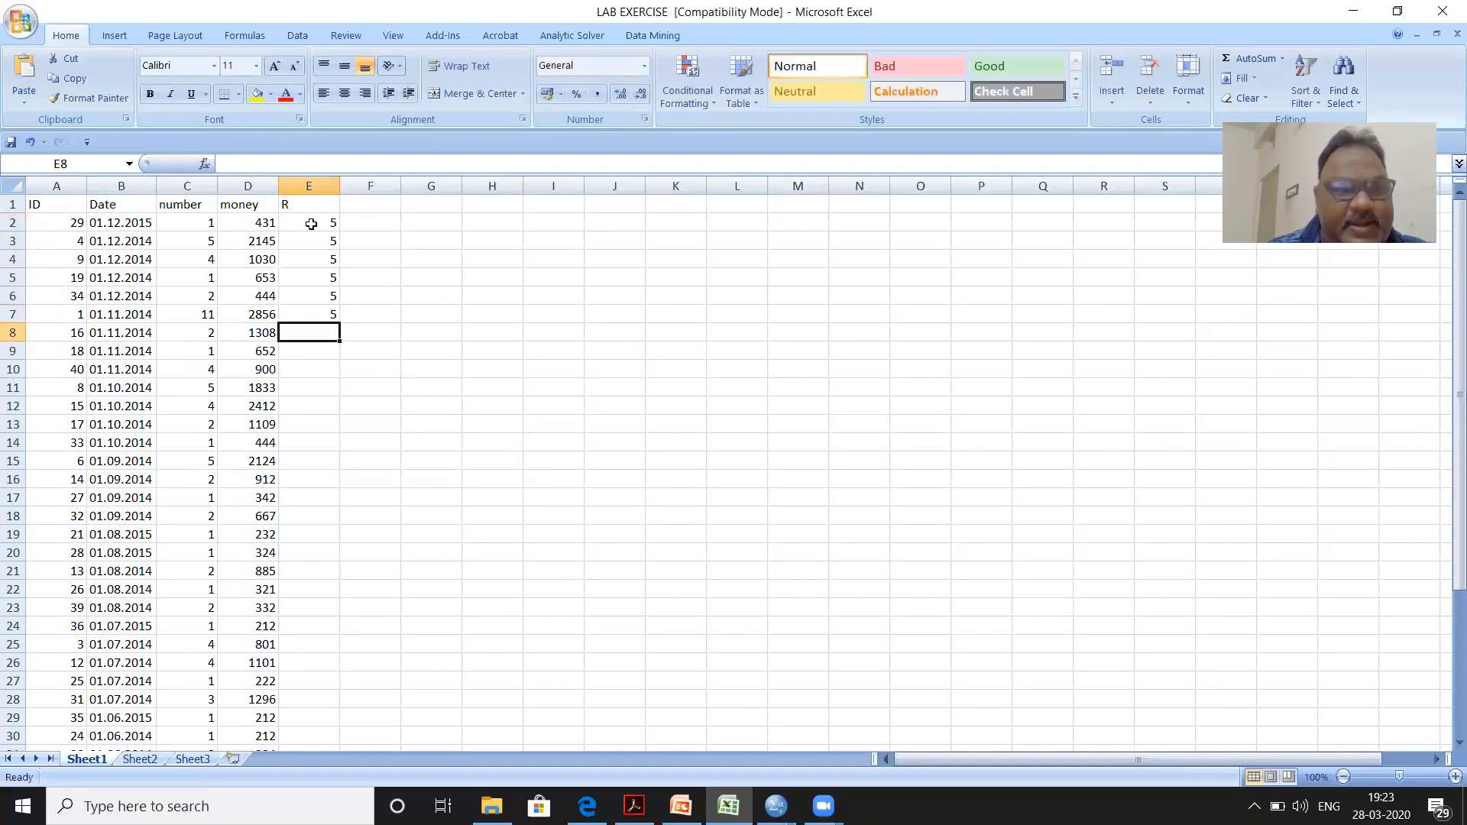
drag(319, 224, 325, 333)
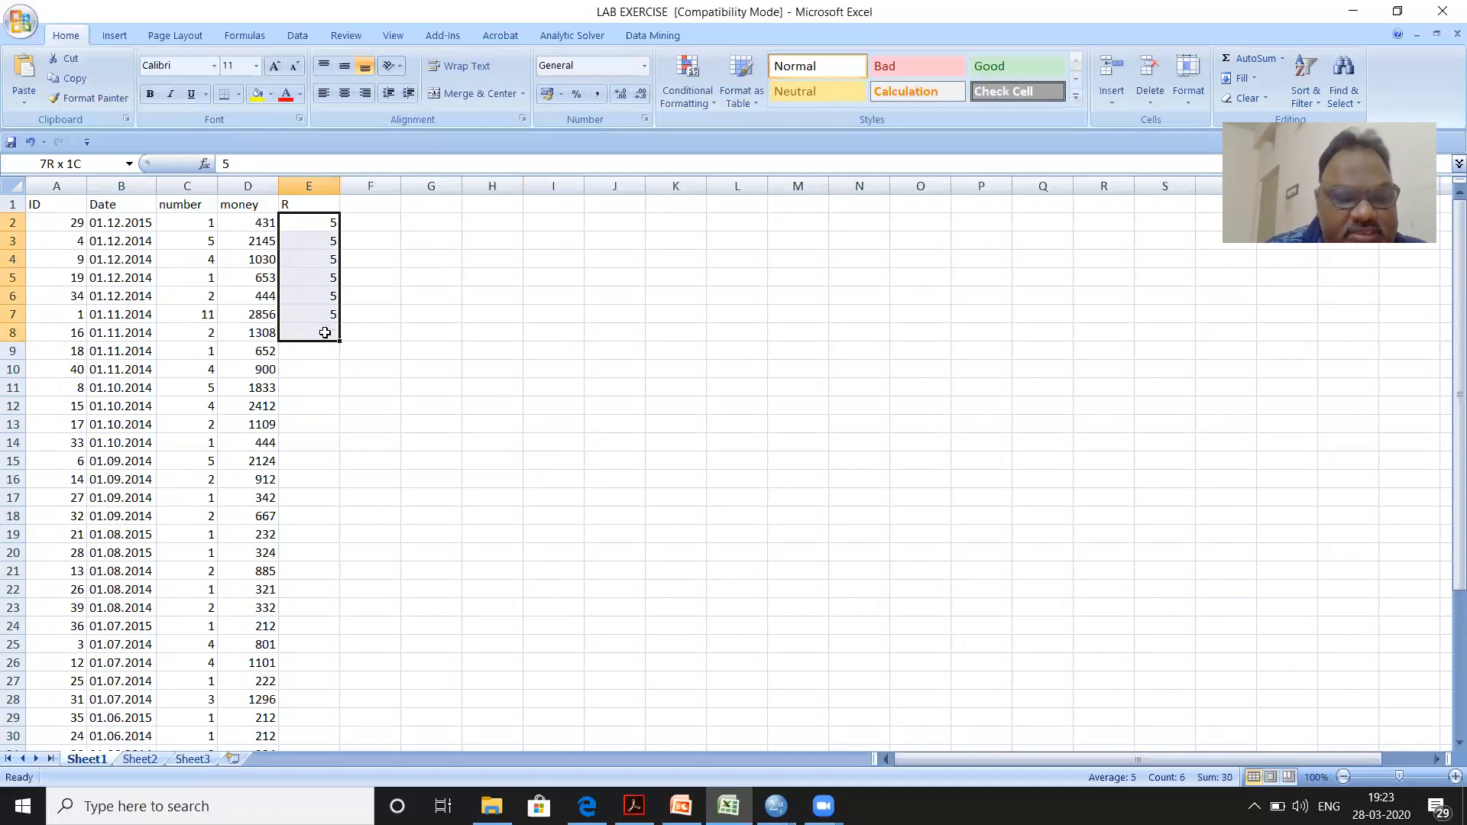
click(325, 332)
text(5)
key(Return)
text(5)
key(Return)
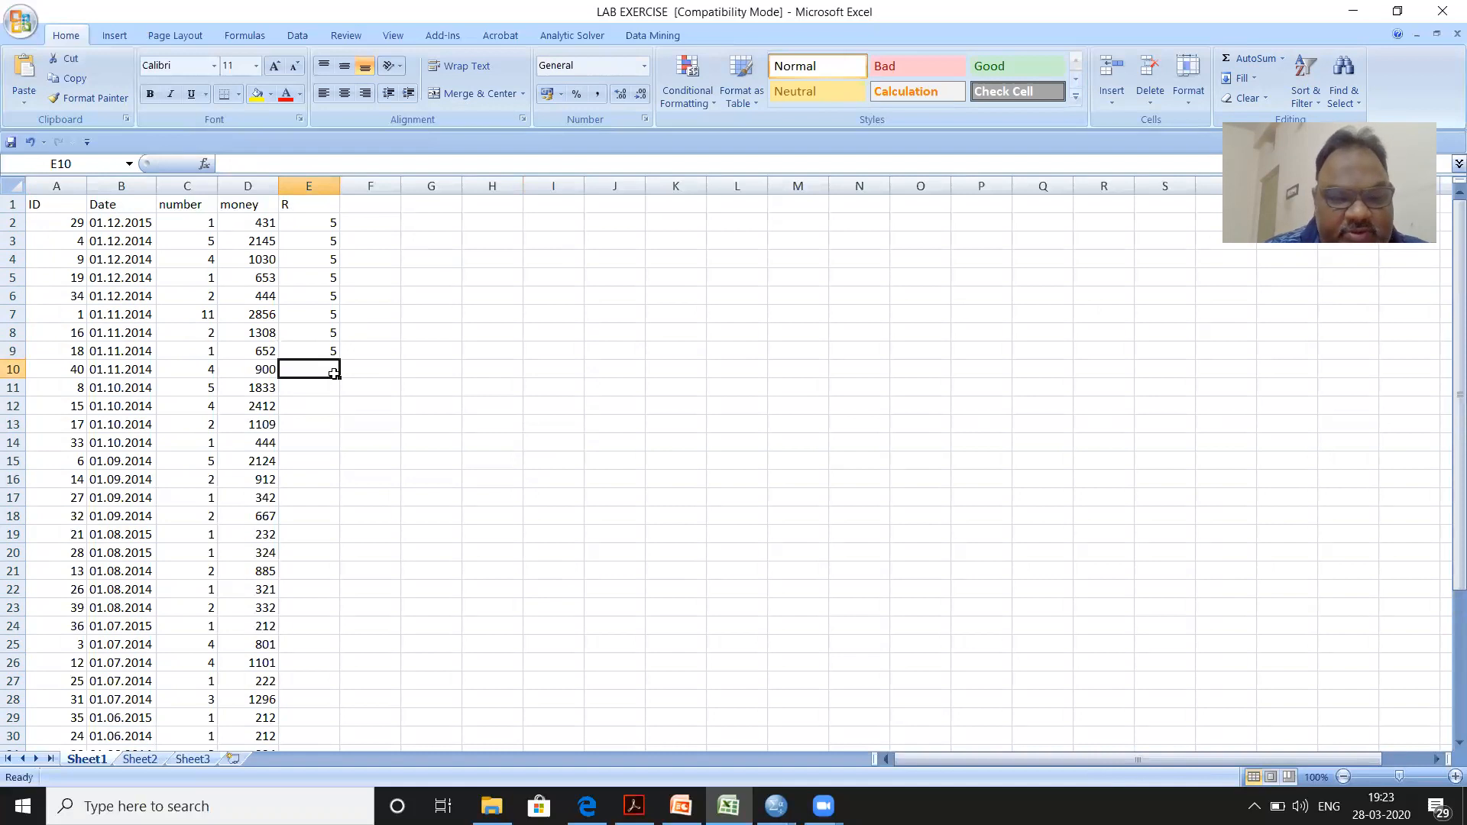
Step: Enter the score 4 in each R column cell from E10 to E16
text(4)
key(Return)
text(4 4 4)
key(Return)
text(4)
key(Return)
text(4)
key(Return)
text(4)
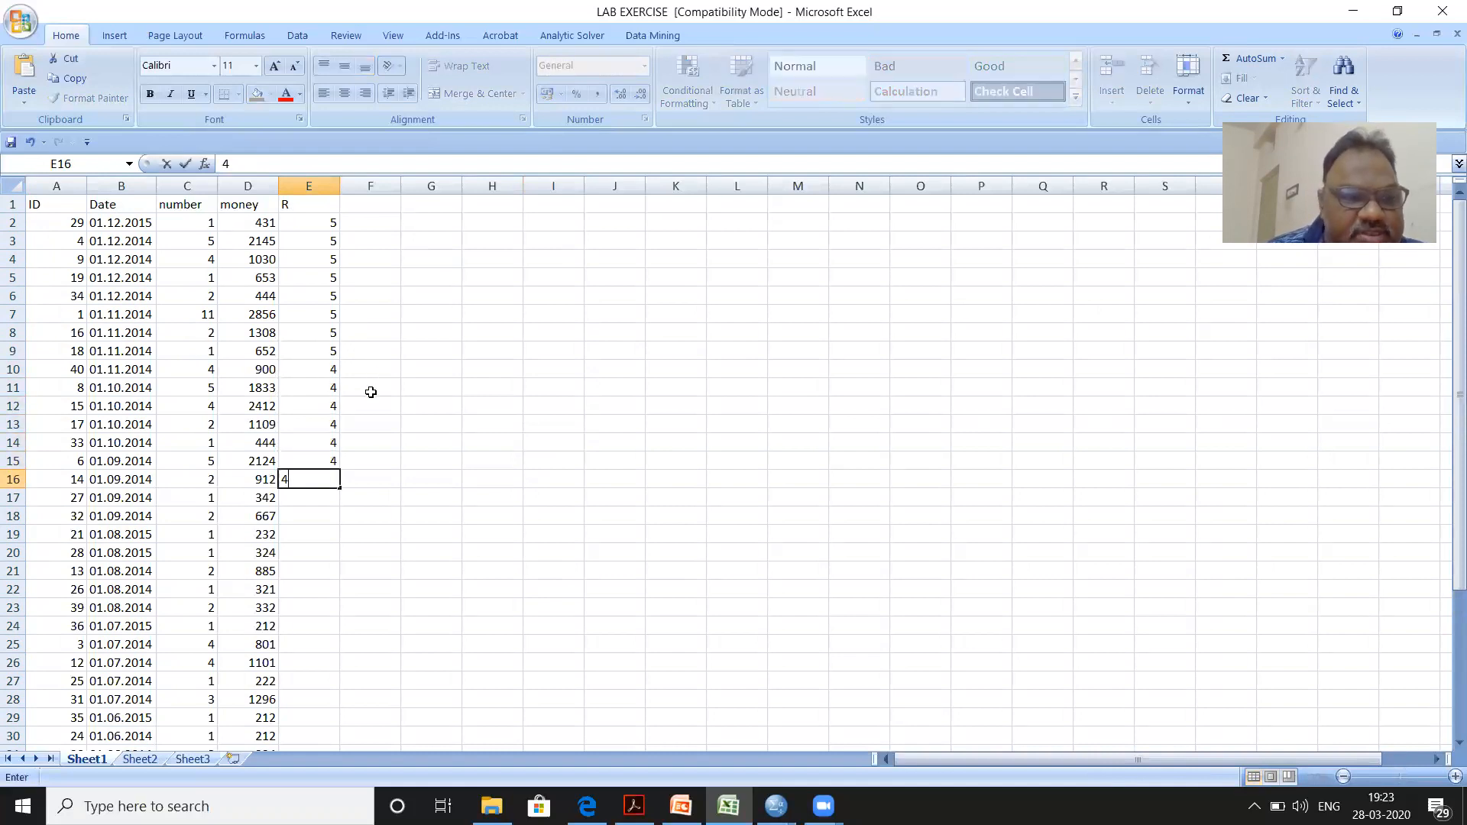
key(Return)
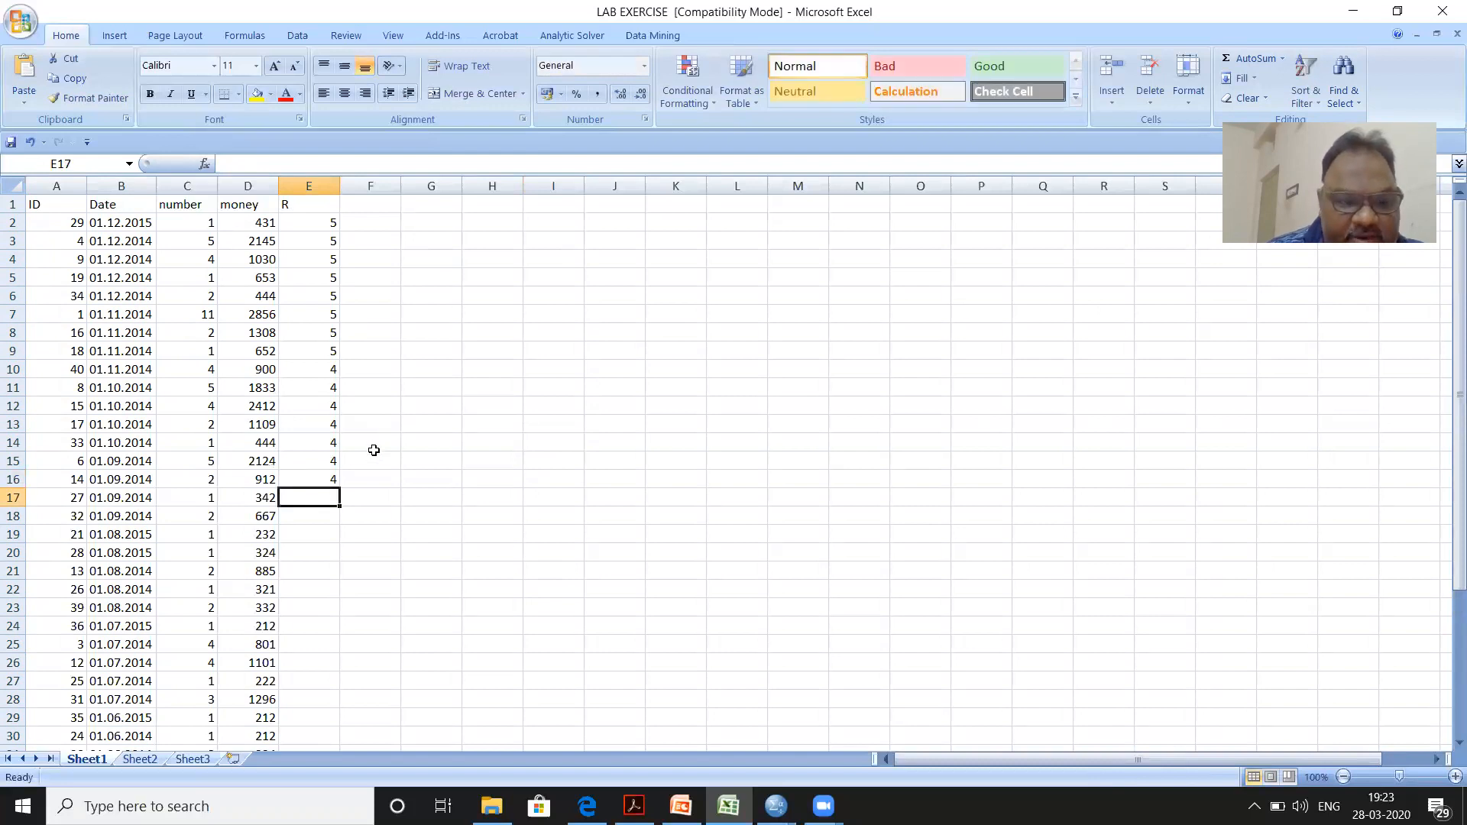
Step: Enter the score 3 in each R column cell from E17 to E24, correcting the mistyped entry in E23
text(3 3 3 3 3 3 3)
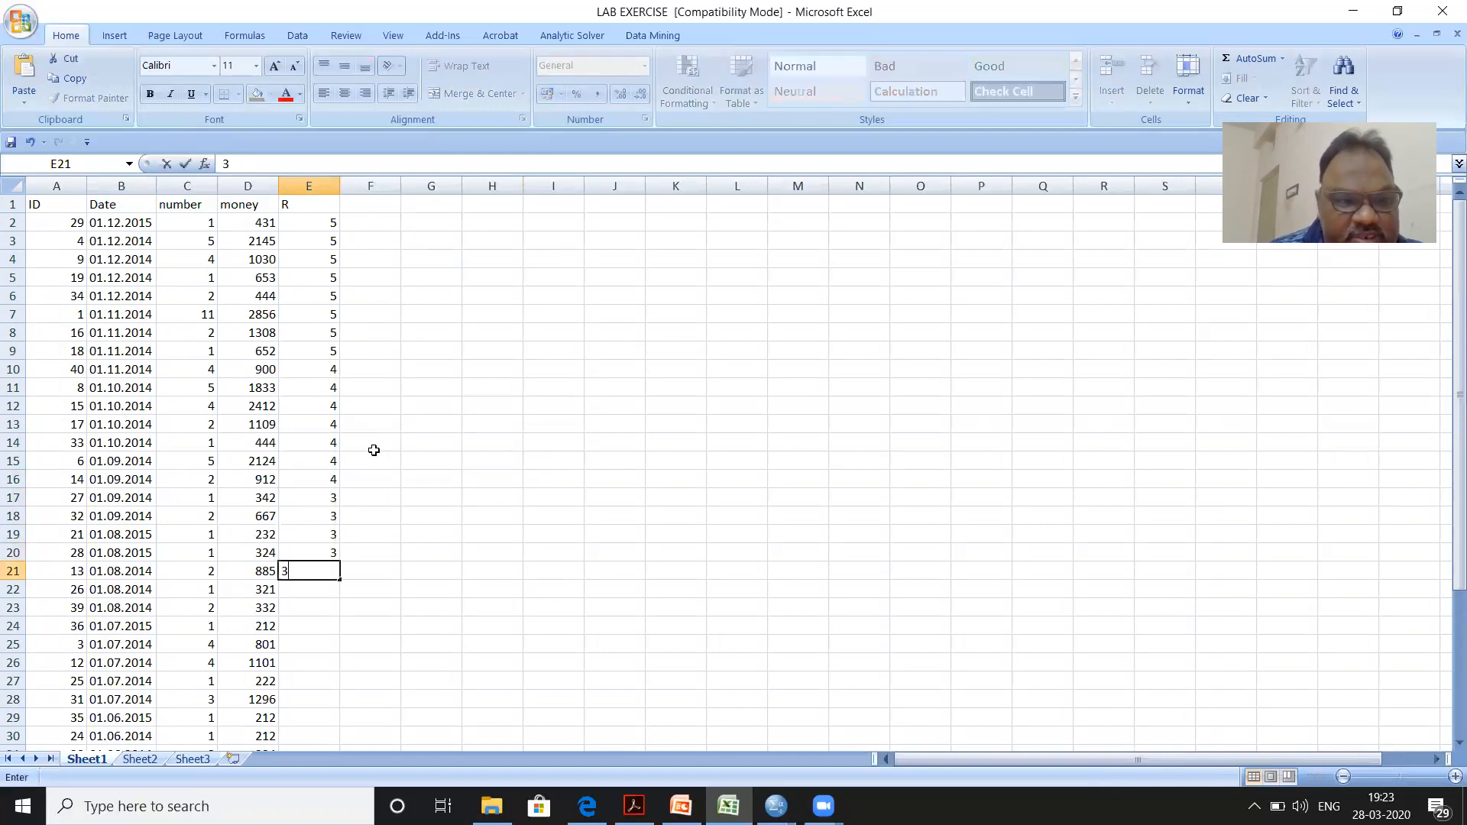
key(Return)
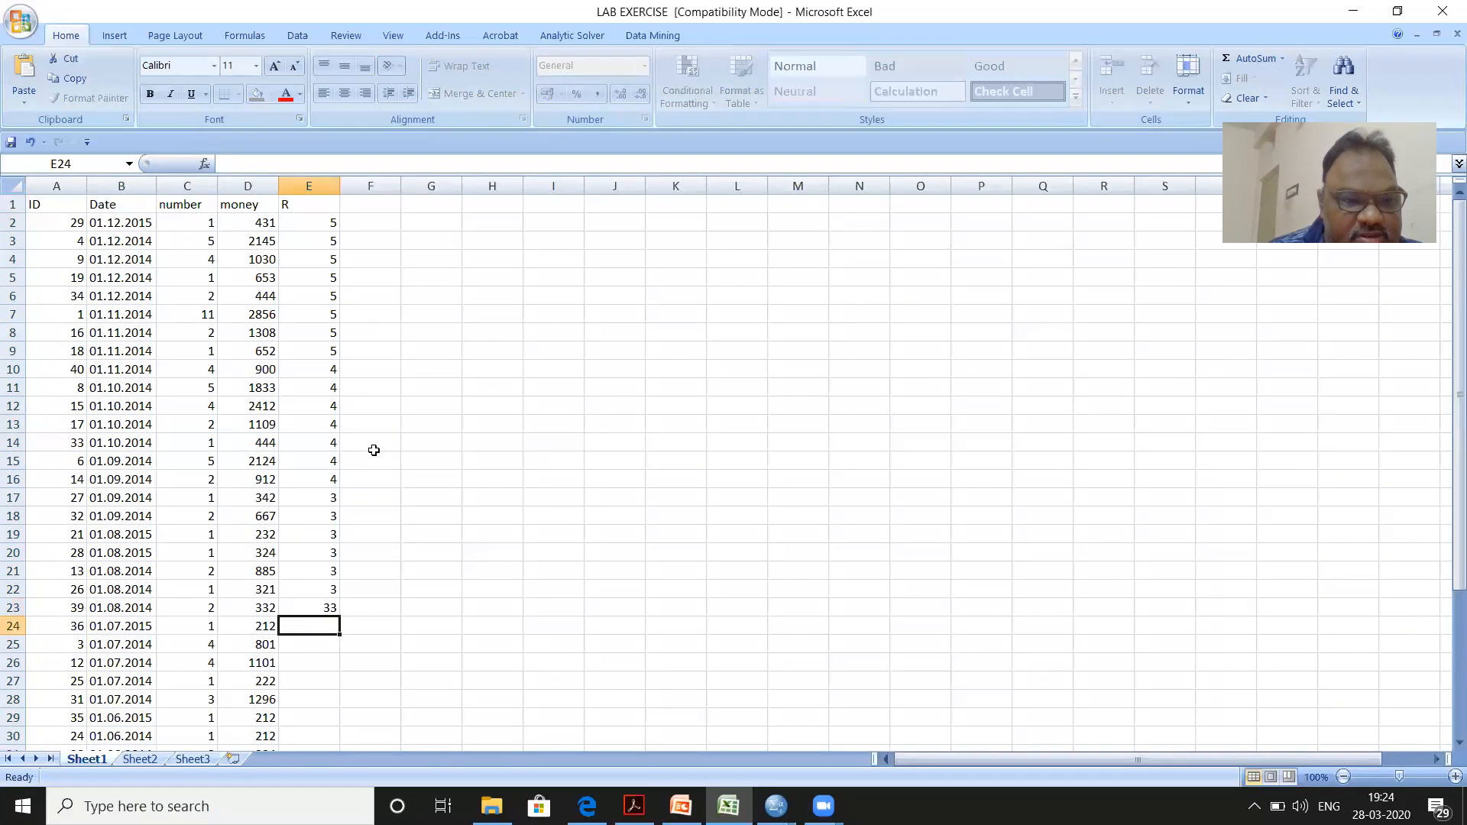
key(Up)
key(Down)
text(3)
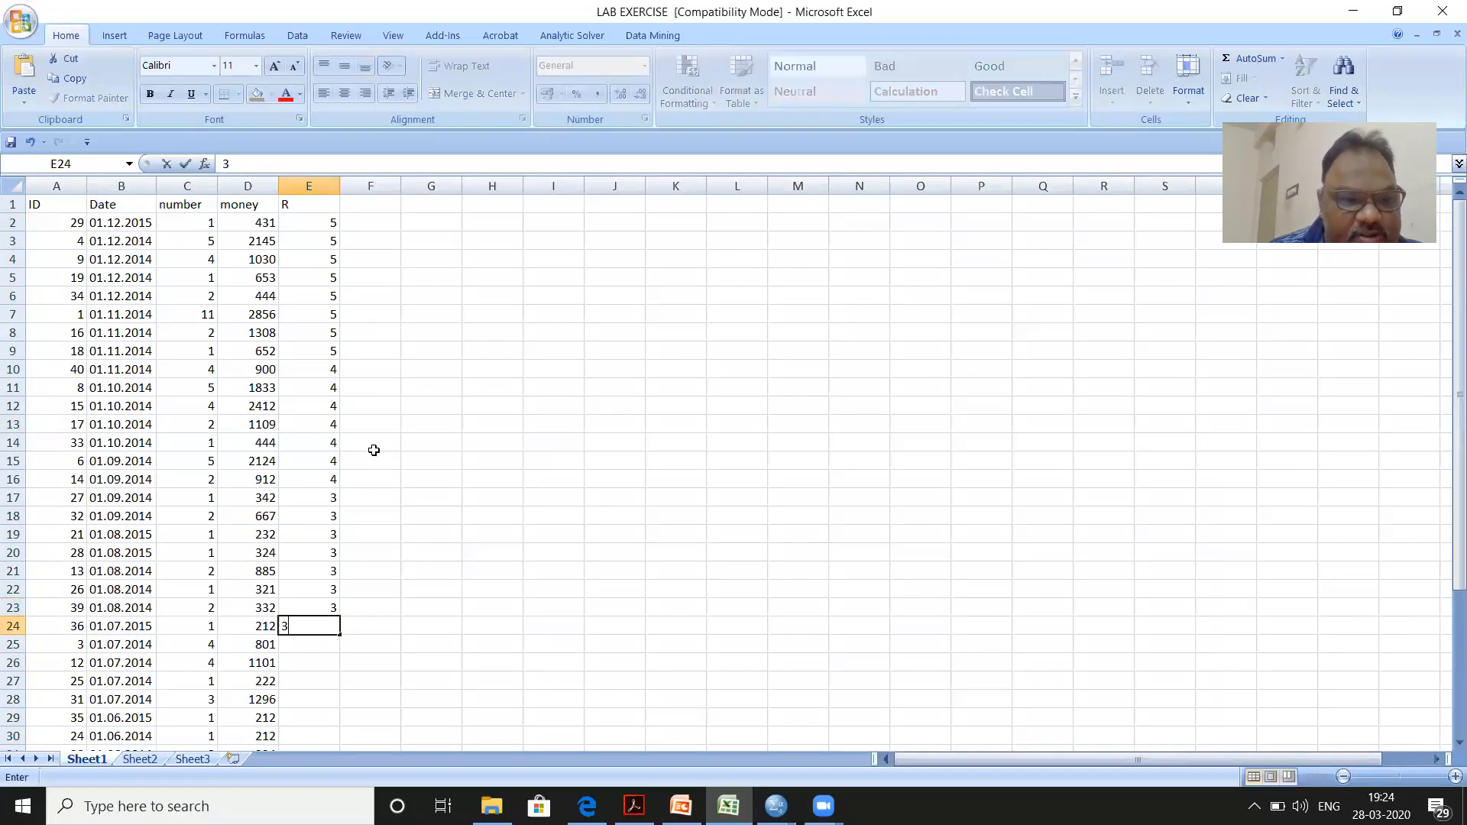
key(Return)
Step: Enter the score 2 in each R column cell from E25 to E32
text(3)
key(Return)
key(Up)
text(2)
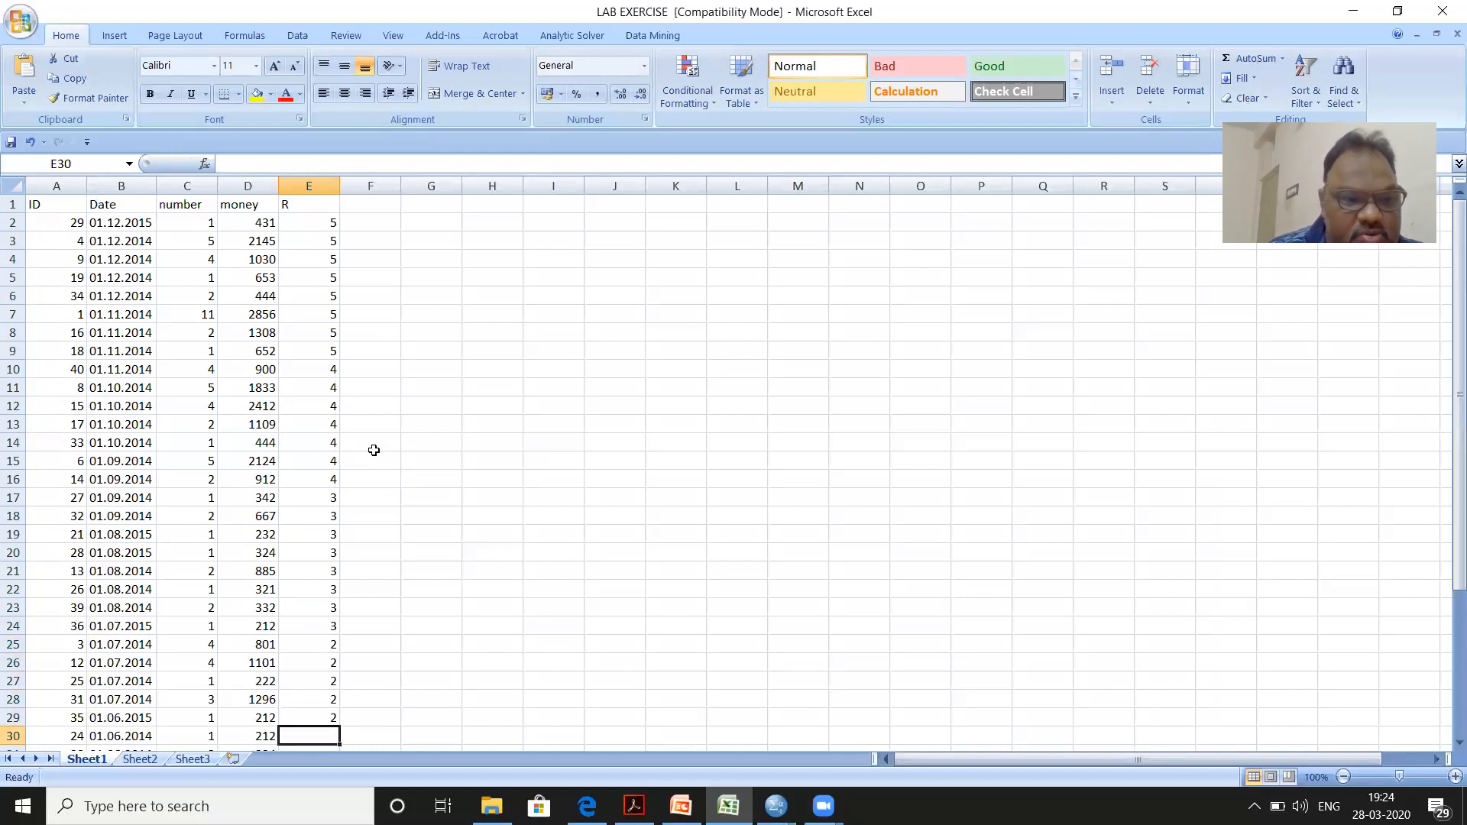
text( 2 2 2 2 2)
key(Return)
text(2)
key(Escape)
text(2)
key(Return)
text(2)
key(Return)
text(2)
key(BackSpace)
Step: Enter the score 1 in each remaining R column cell from E33 to E41
text(1 1 1 1 1 1)
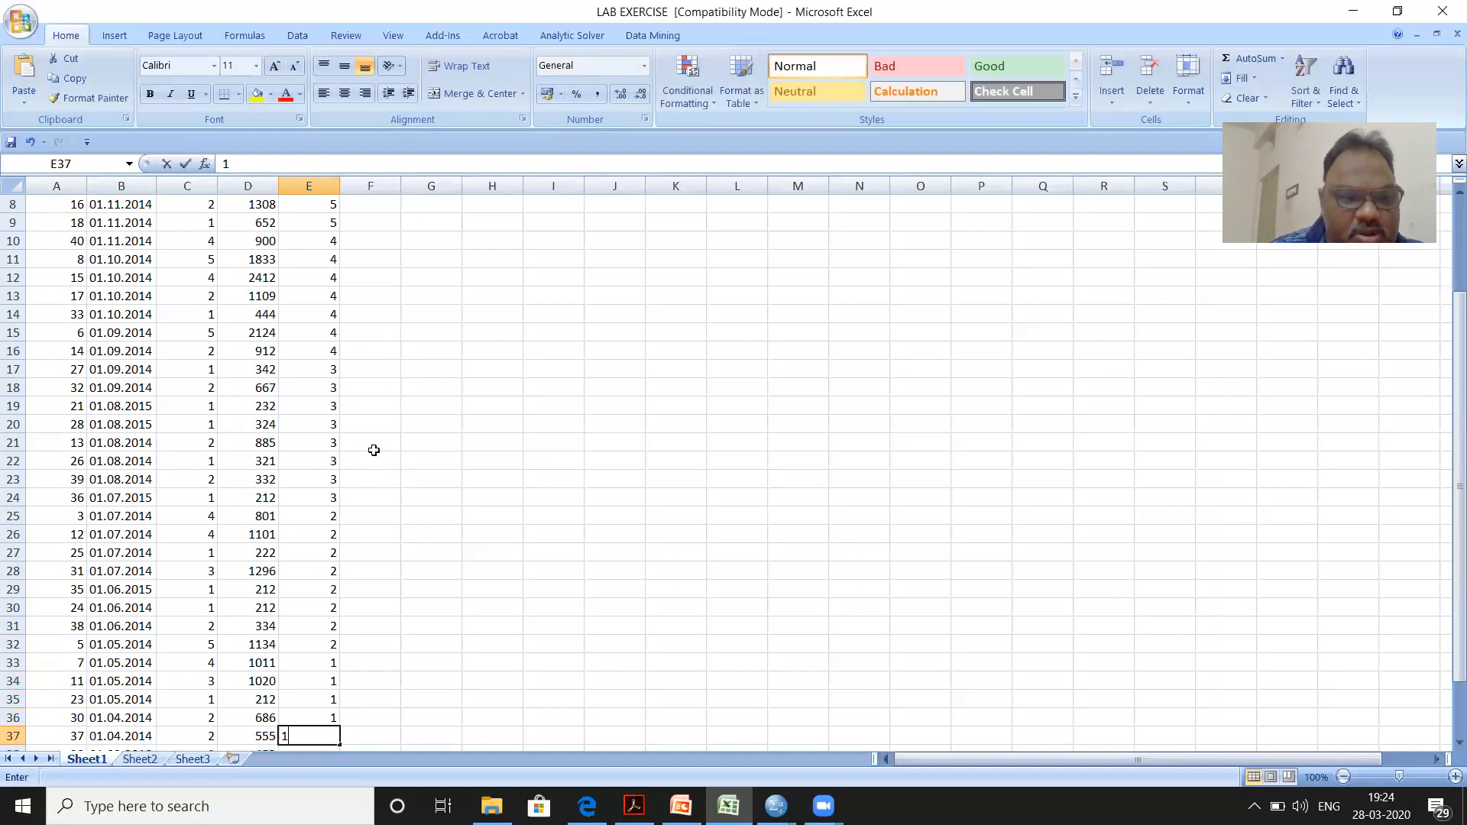
key(Return)
text(1)
key(Return)
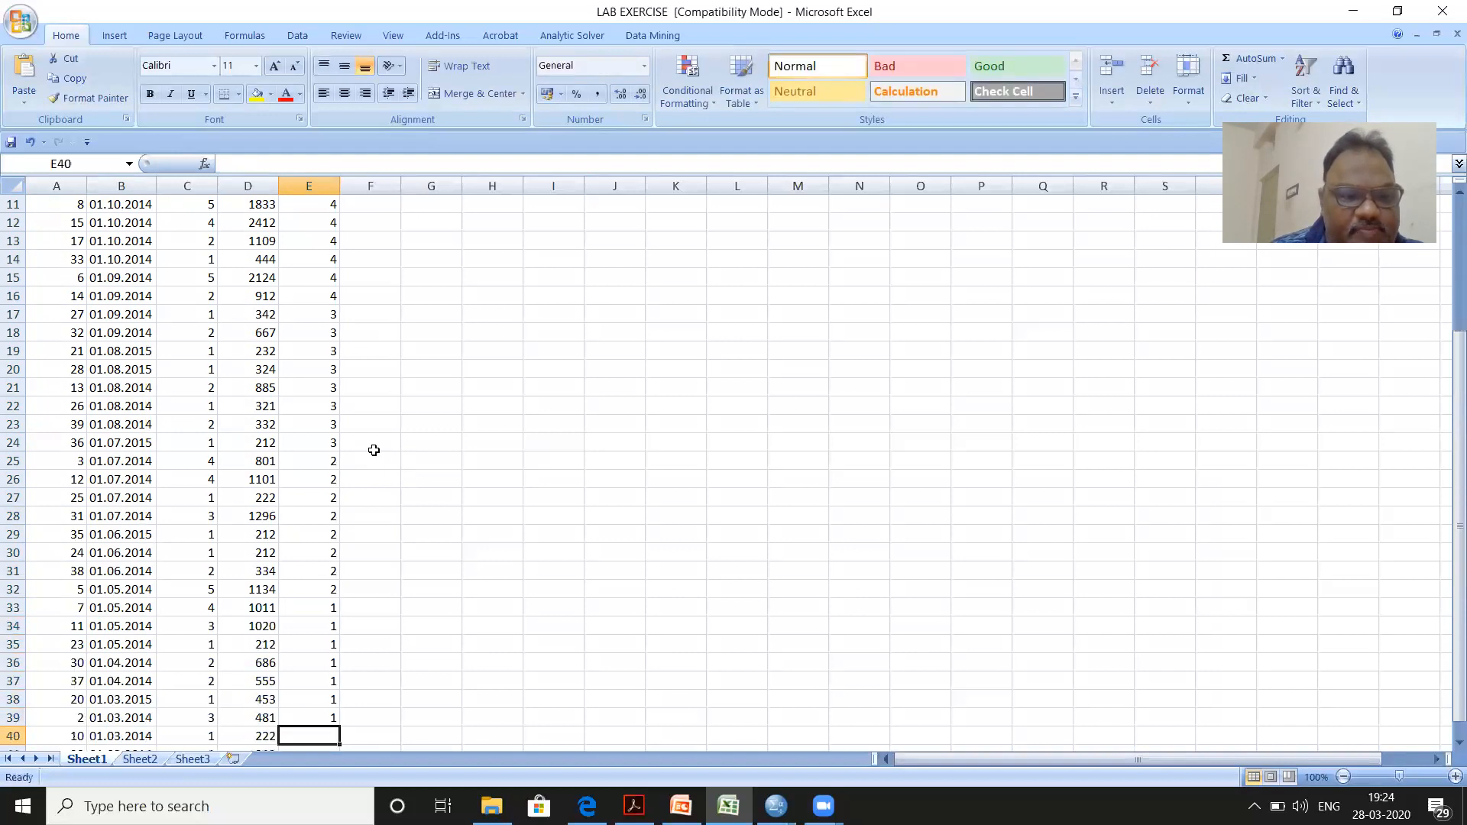
text(1)
key(Return)
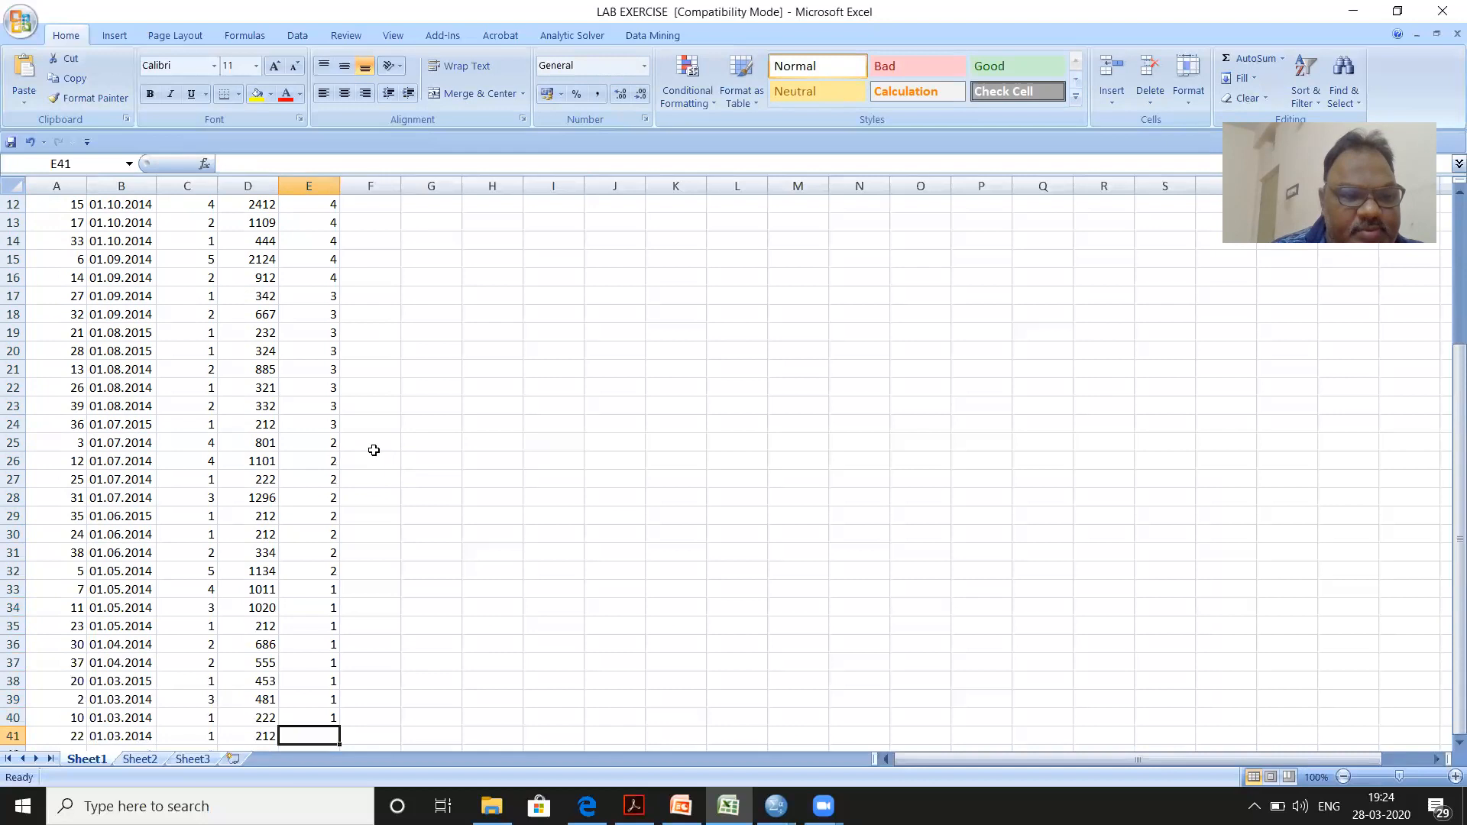
key(Return)
key(Up)
text(1)
Step: Sort the whole table by the number column from largest to smallest, expanding the selection to the adjacent columns
key(Up)
key(Up)
key(Up)
key(Up)
key(Up)
key(Up)
key(Up)
key(Up)
key(Up)
key(Up)
key(Up)
key(Up)
key(Up)
key(Up)
key(Up)
key(Up)
key(Up)
key(Up)
key(Up)
key(Up)
key(Up)
key(Up)
key(Up)
key(Up)
key(Up)
key(Up)
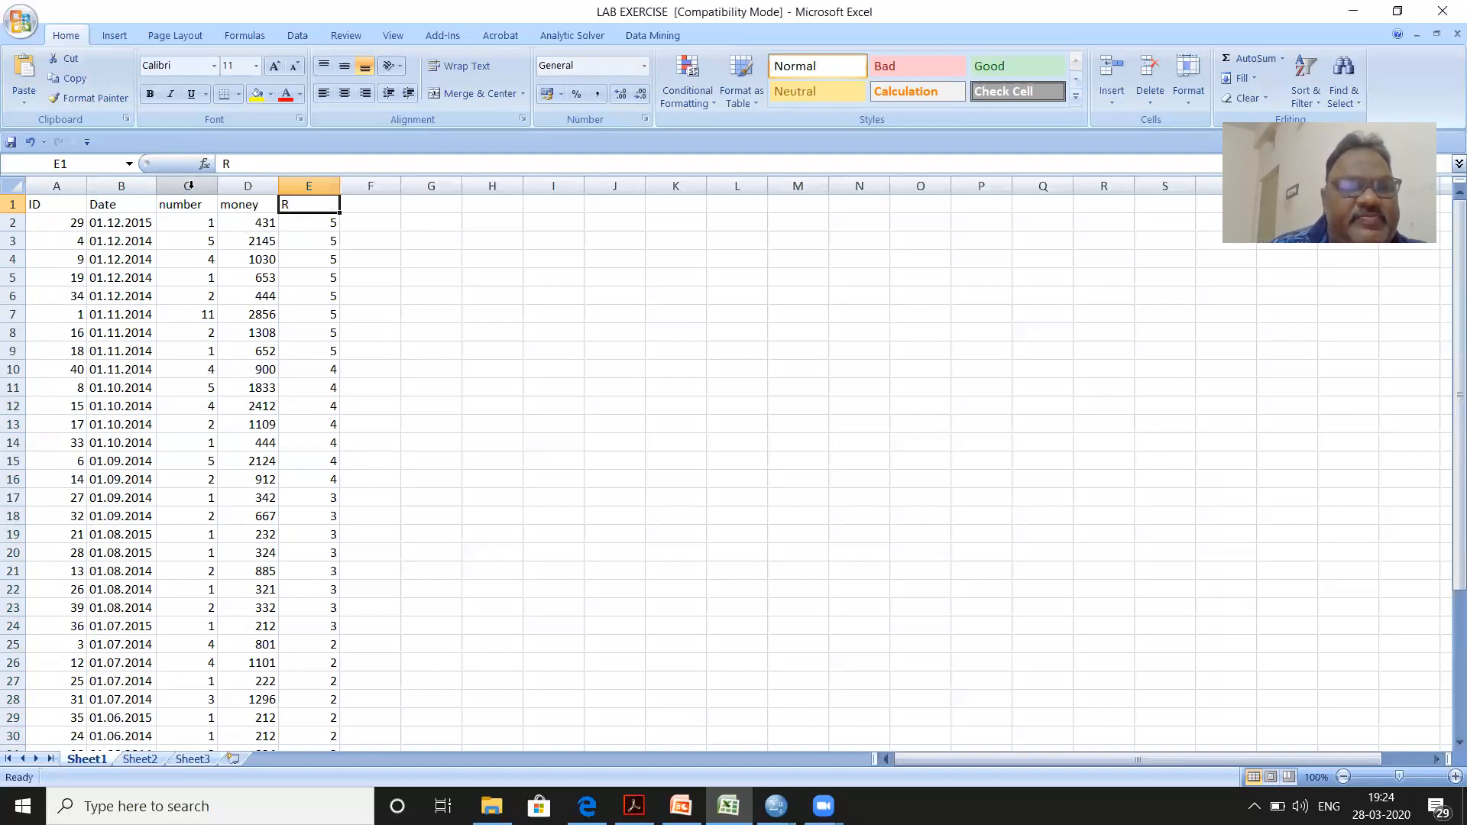
click(189, 185)
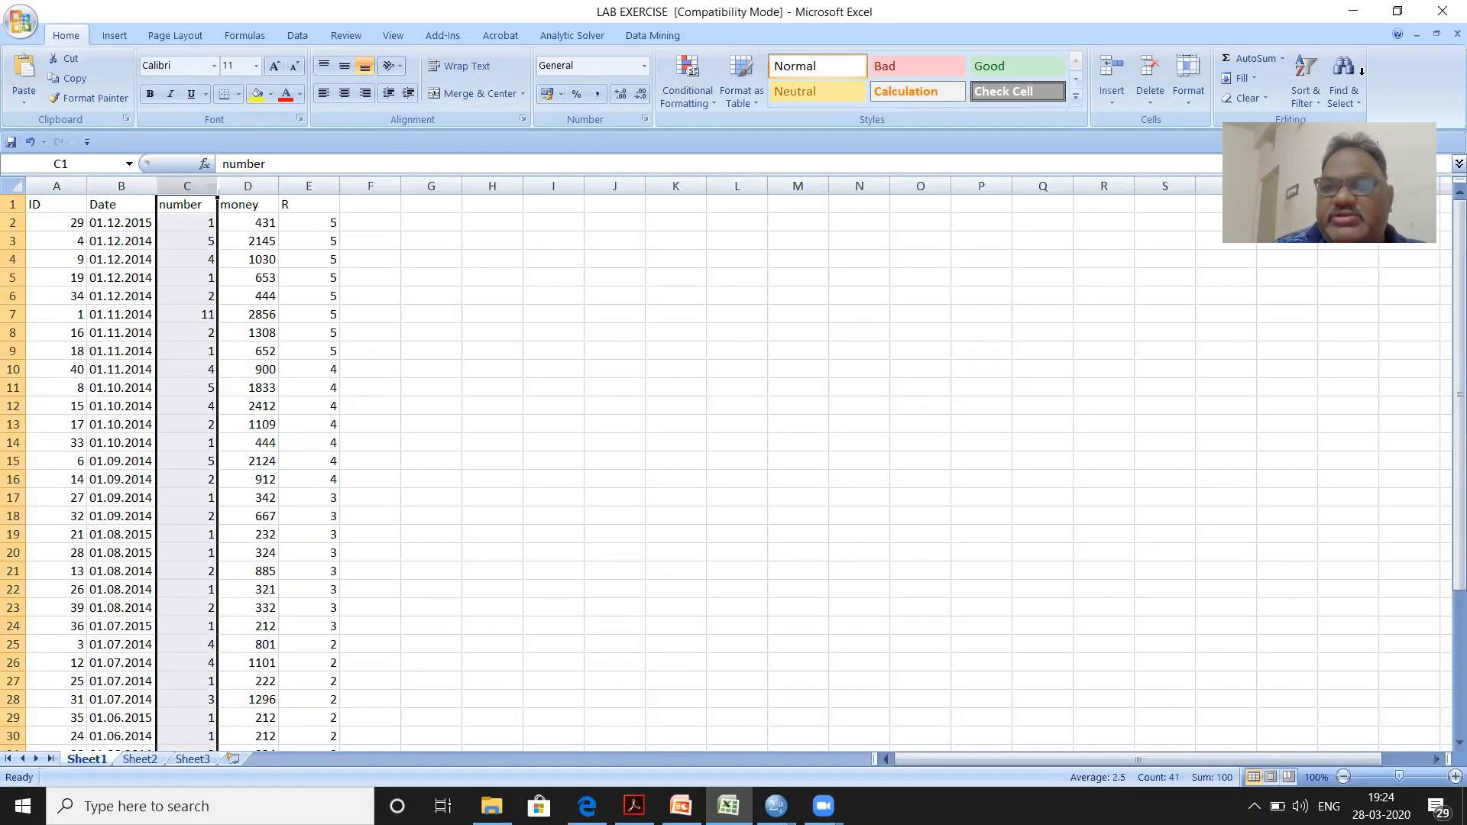
click(1307, 95)
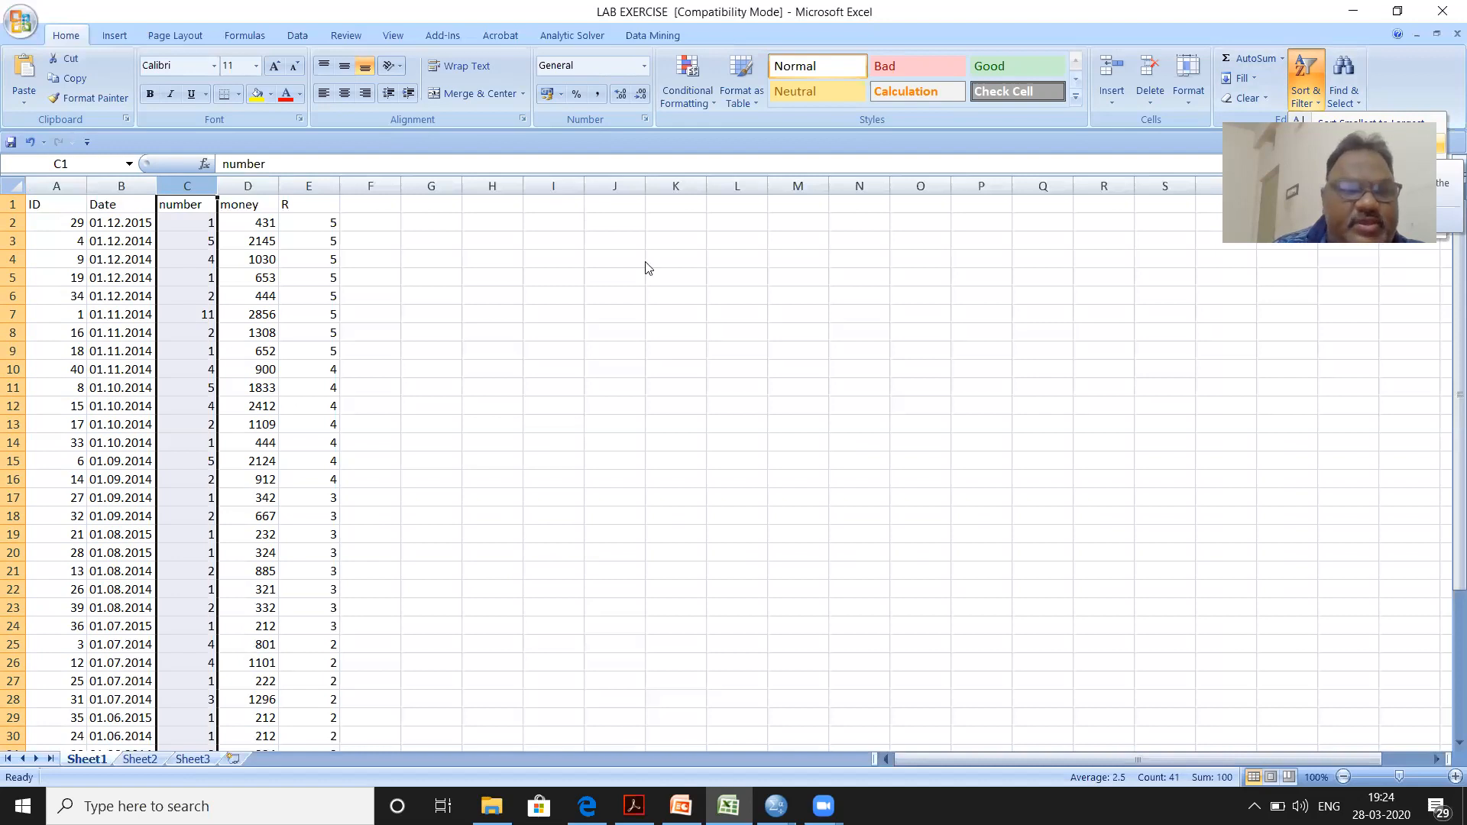
click(450, 428)
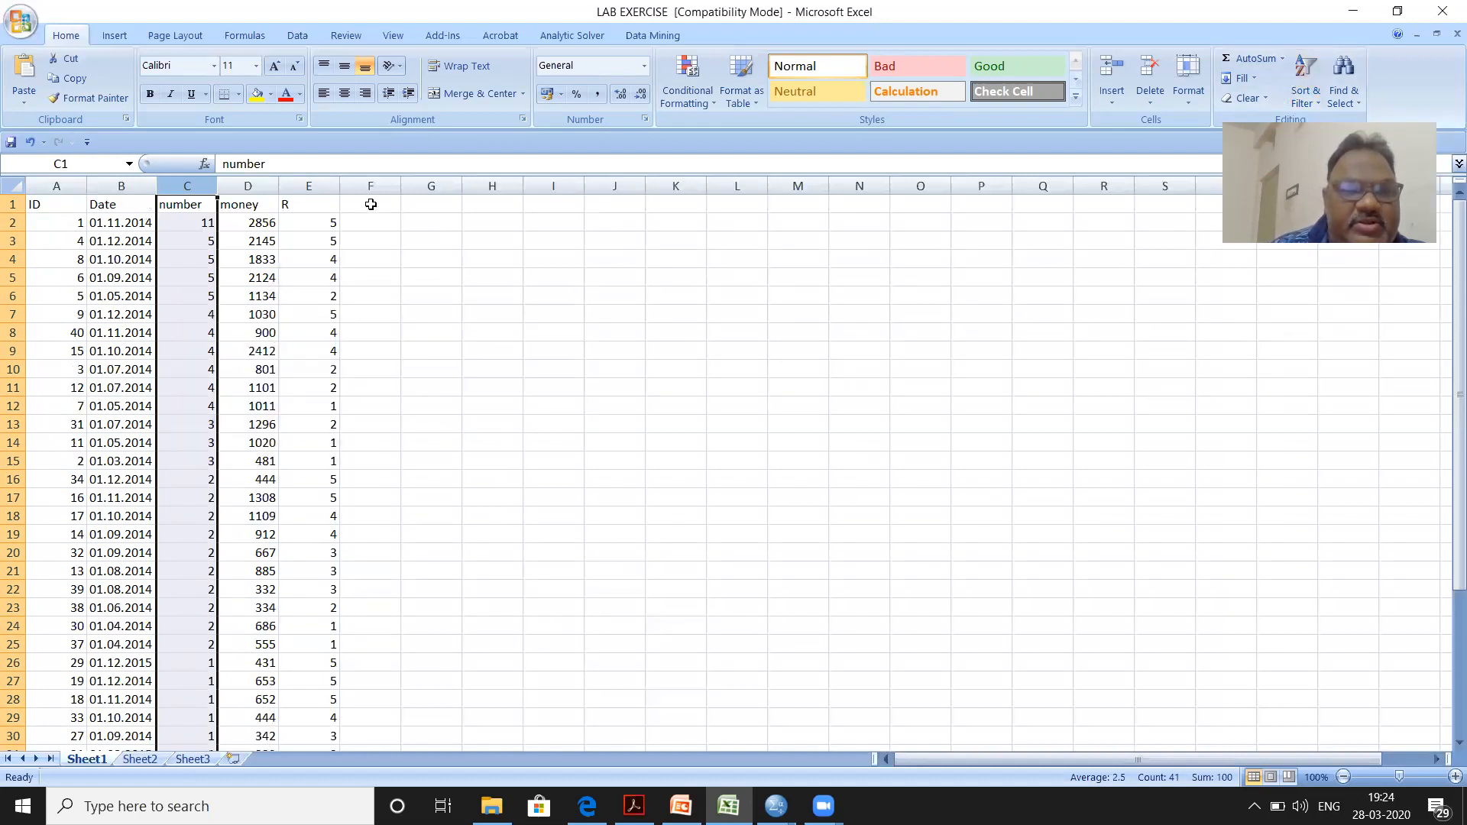
Step: Add the column header F in F1 and enter the score 5 in each cell from F2 to F8
click(371, 204)
text(F)
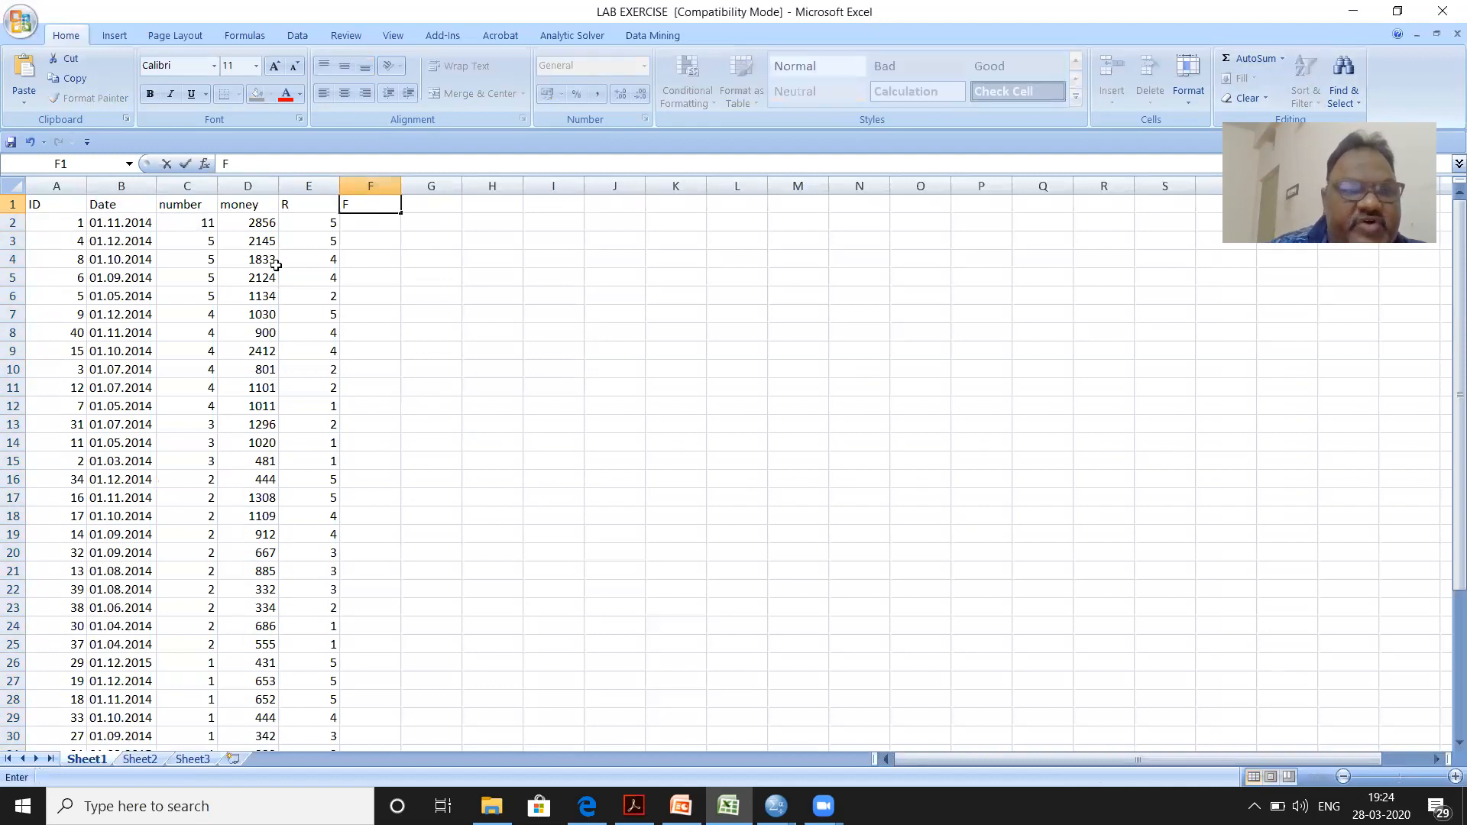
click(376, 223)
text(5 5)
key(Return)
text(5 5 5 5)
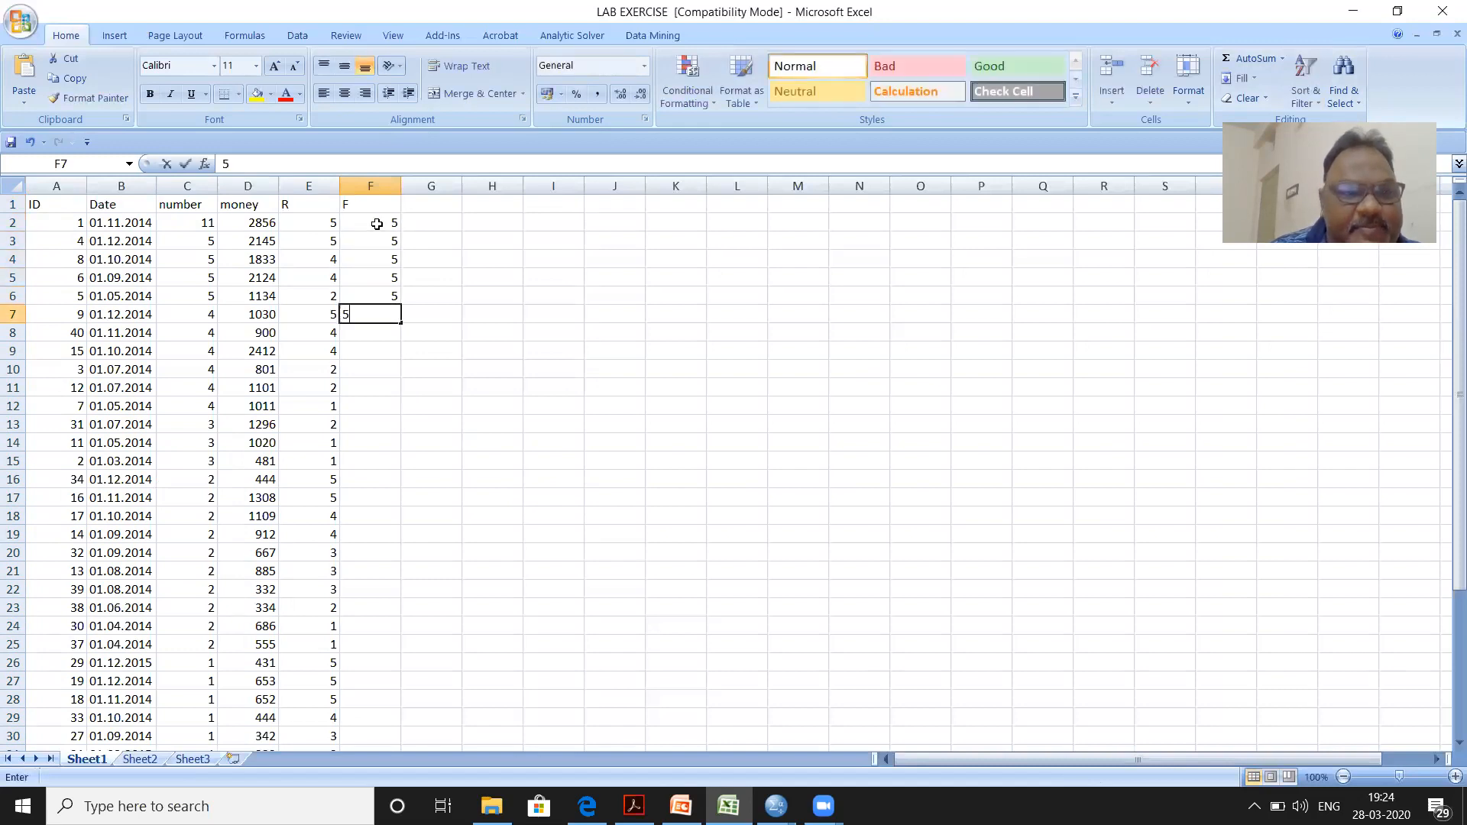
key(Return)
text(5)
key(Return)
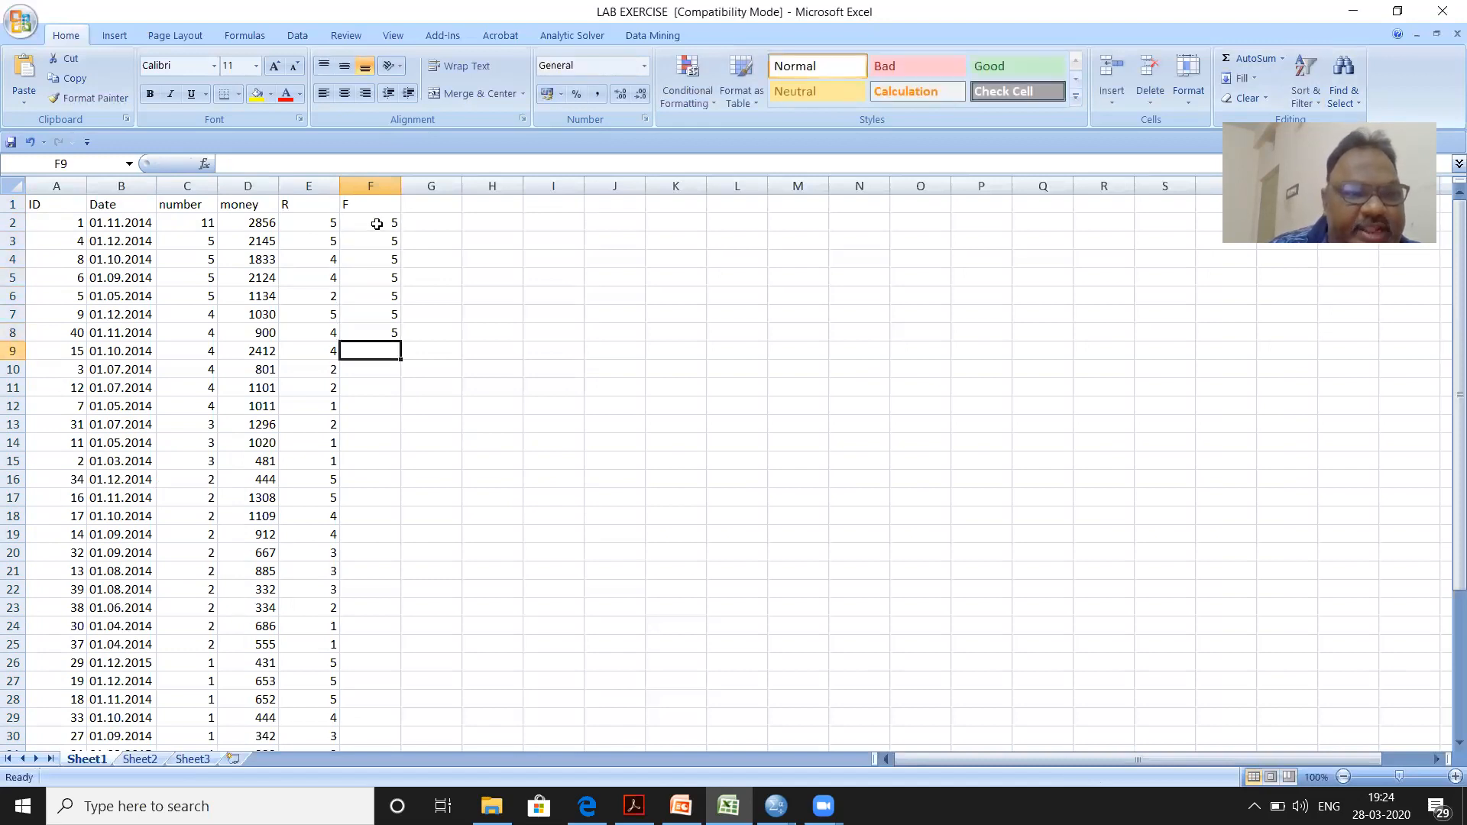
Step: Enter the score 4 in each F column cell from F9 to F16
text(4)
key(Return)
text(4)
key(Return)
text(4)
key(Return)
text(4)
key(Return)
text(4)
key(Return)
text(4)
key(Return)
text(4 4 4)
key(Return)
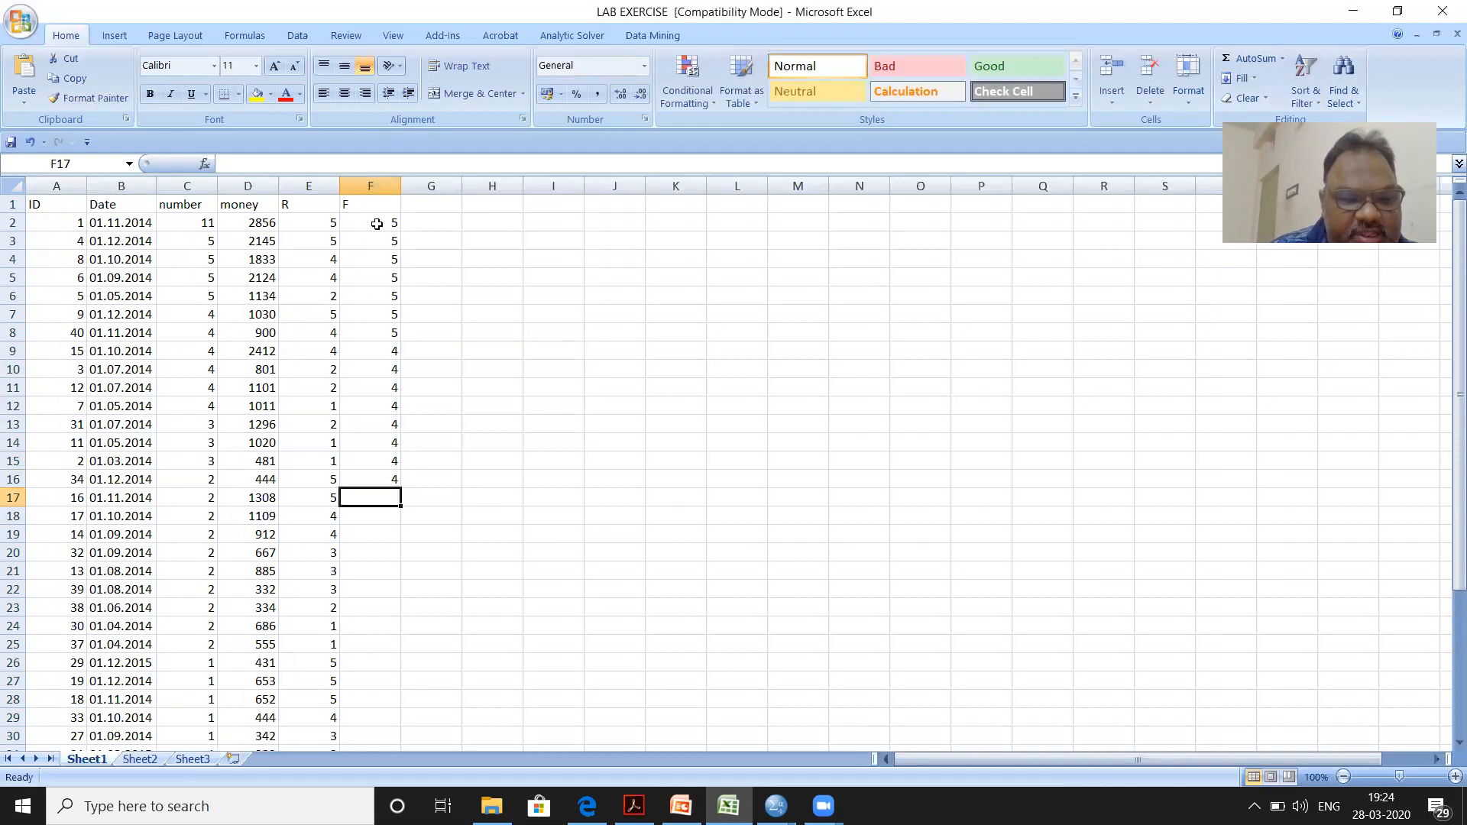
Step: Enter the score 3 in each F column cell from F17 to F24
text(3)
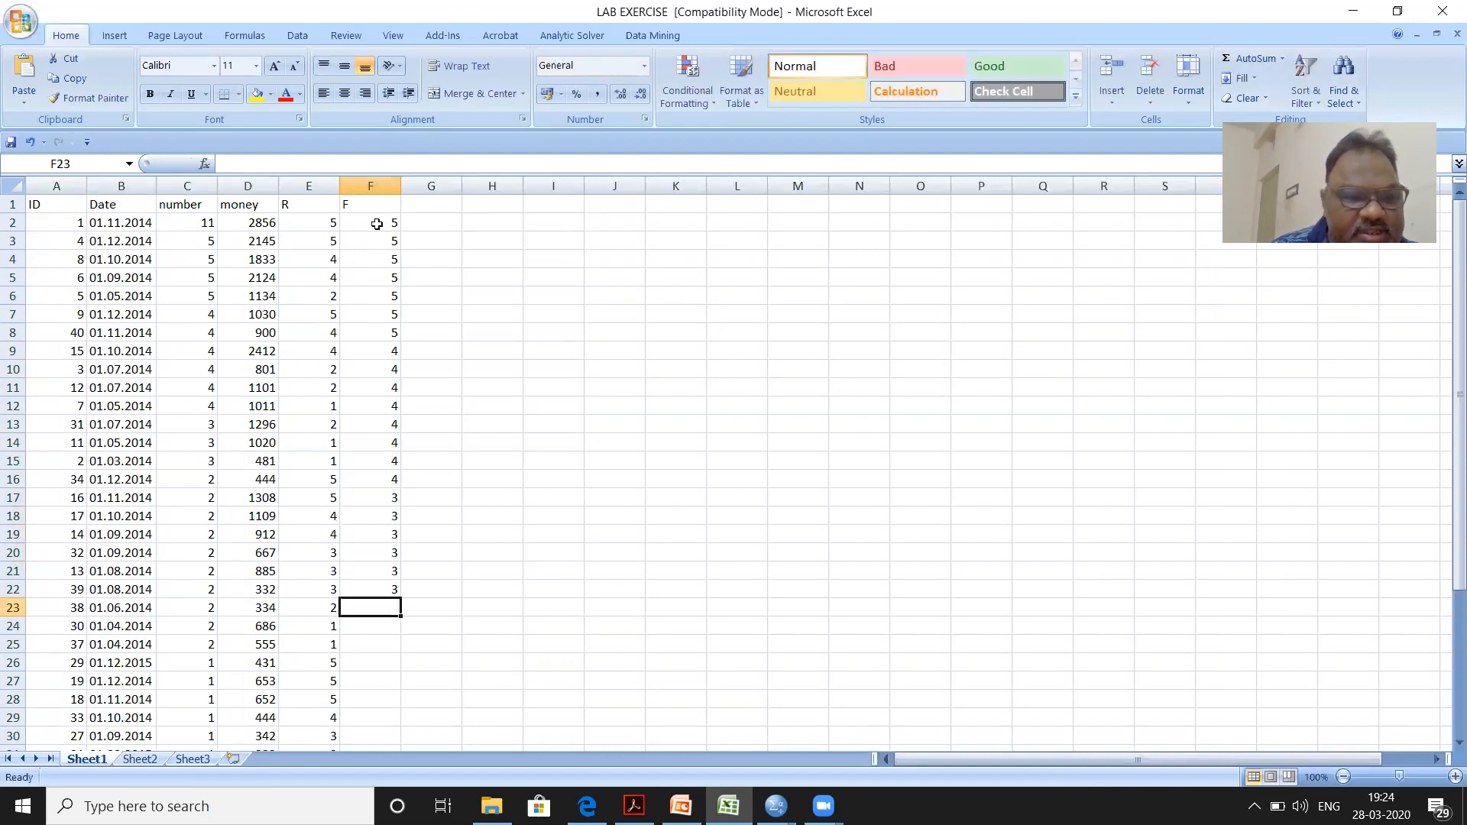
text( 3 3 3 3 3 3)
key(Return)
text(3)
key(Return)
Step: Enter the score 2 in each F column cell from F25 to F32
text(2)
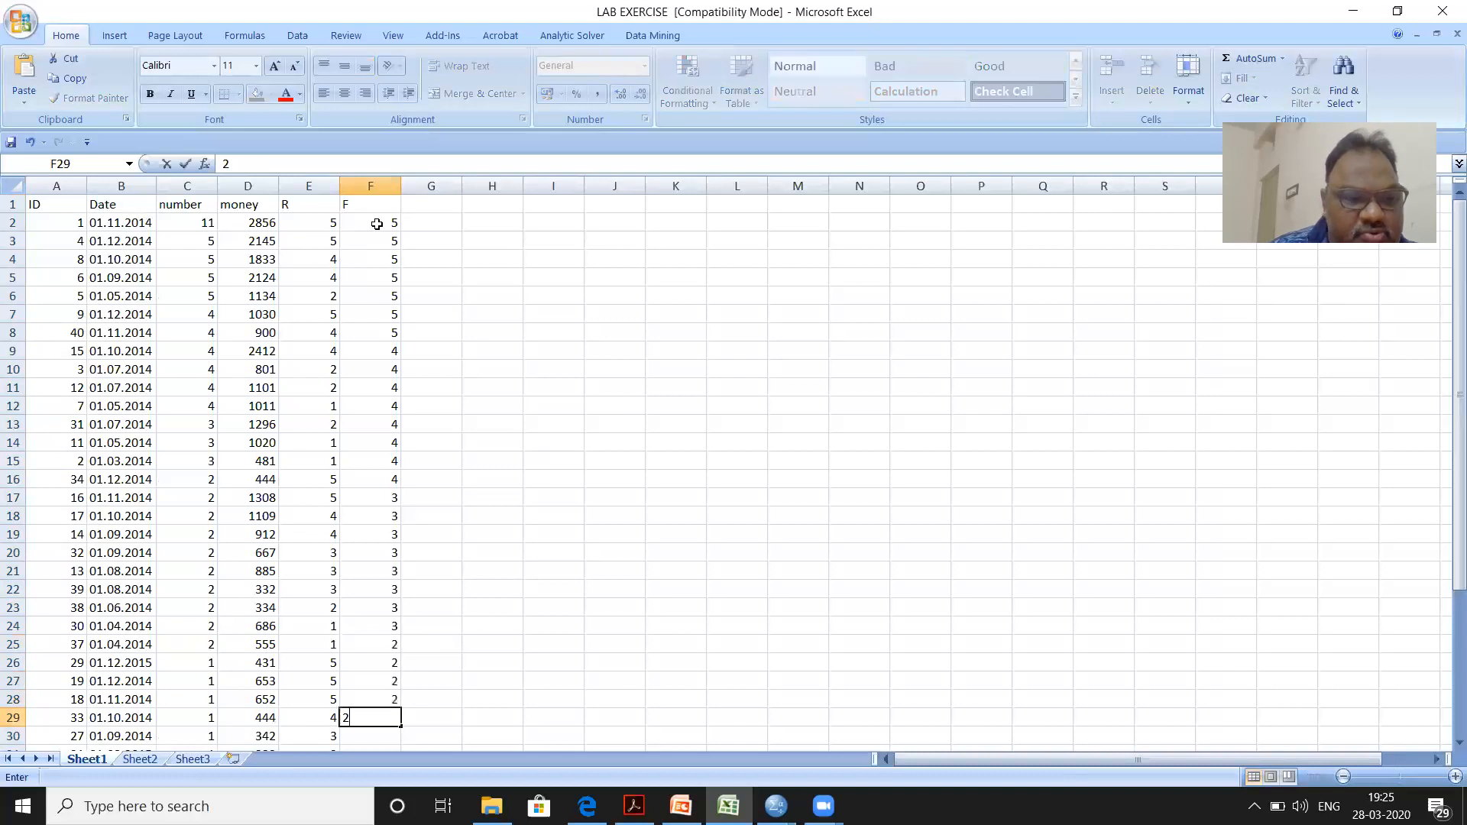
text( 2 2 2 2 2)
key(Return)
text(2)
key(Return)
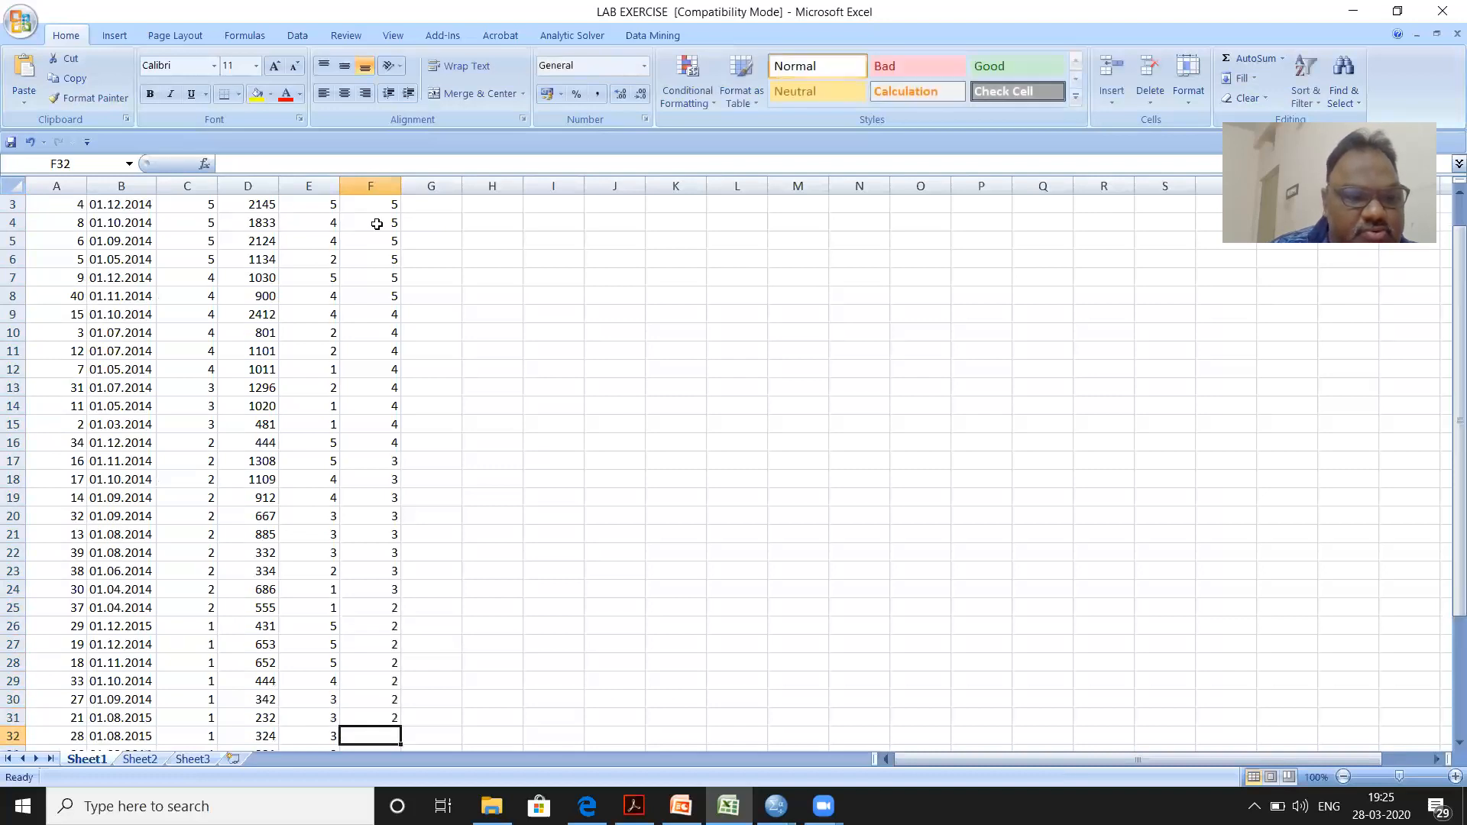
text(2)
key(Return)
Step: Enter the score 1 in each remaining F column cell from F33 to F41
text(1)
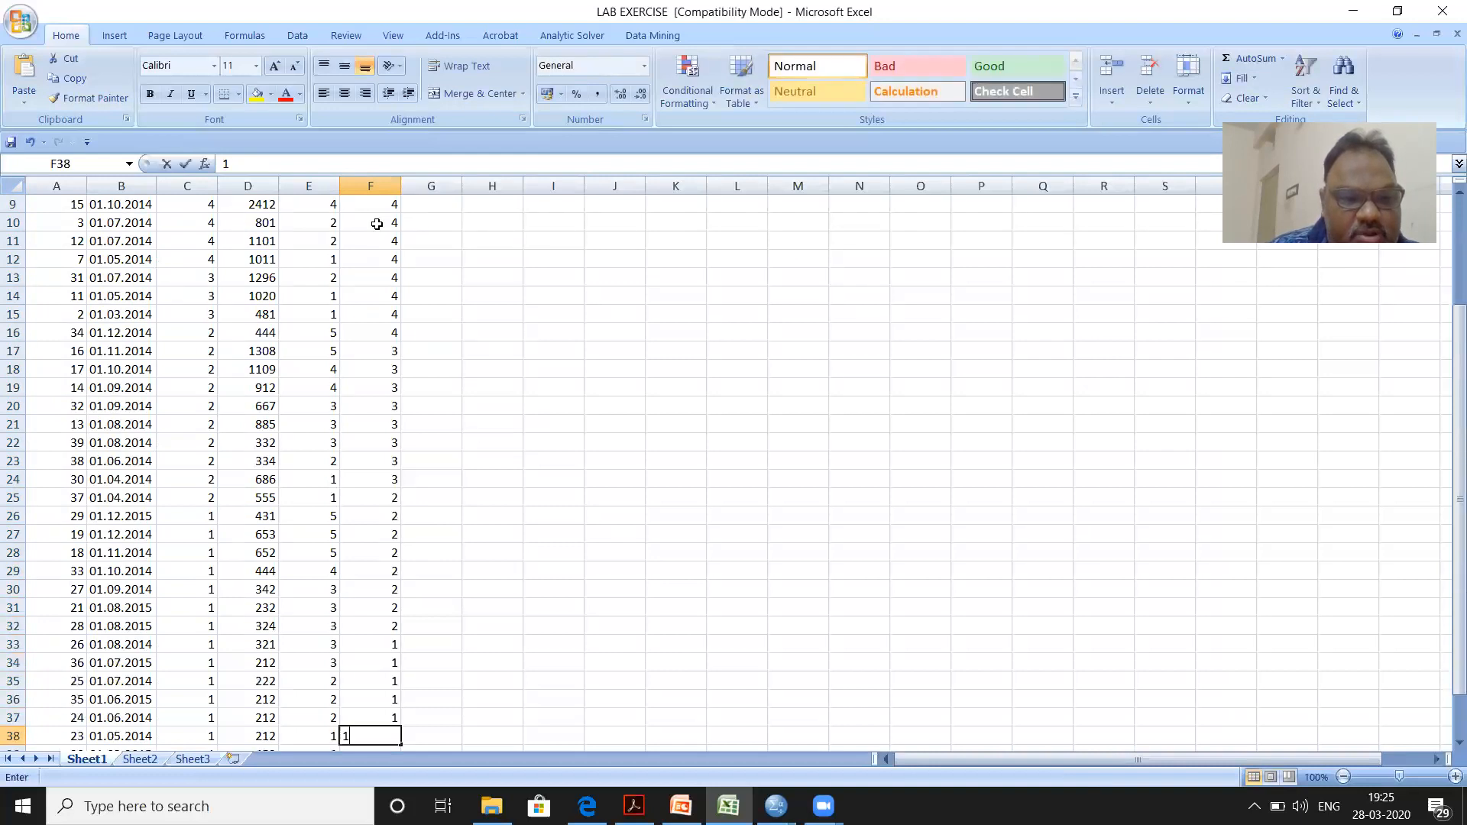
text( 1 1 1 1 1 1)
key(Return)
text(1)
key(Return)
text(1)
key(Return)
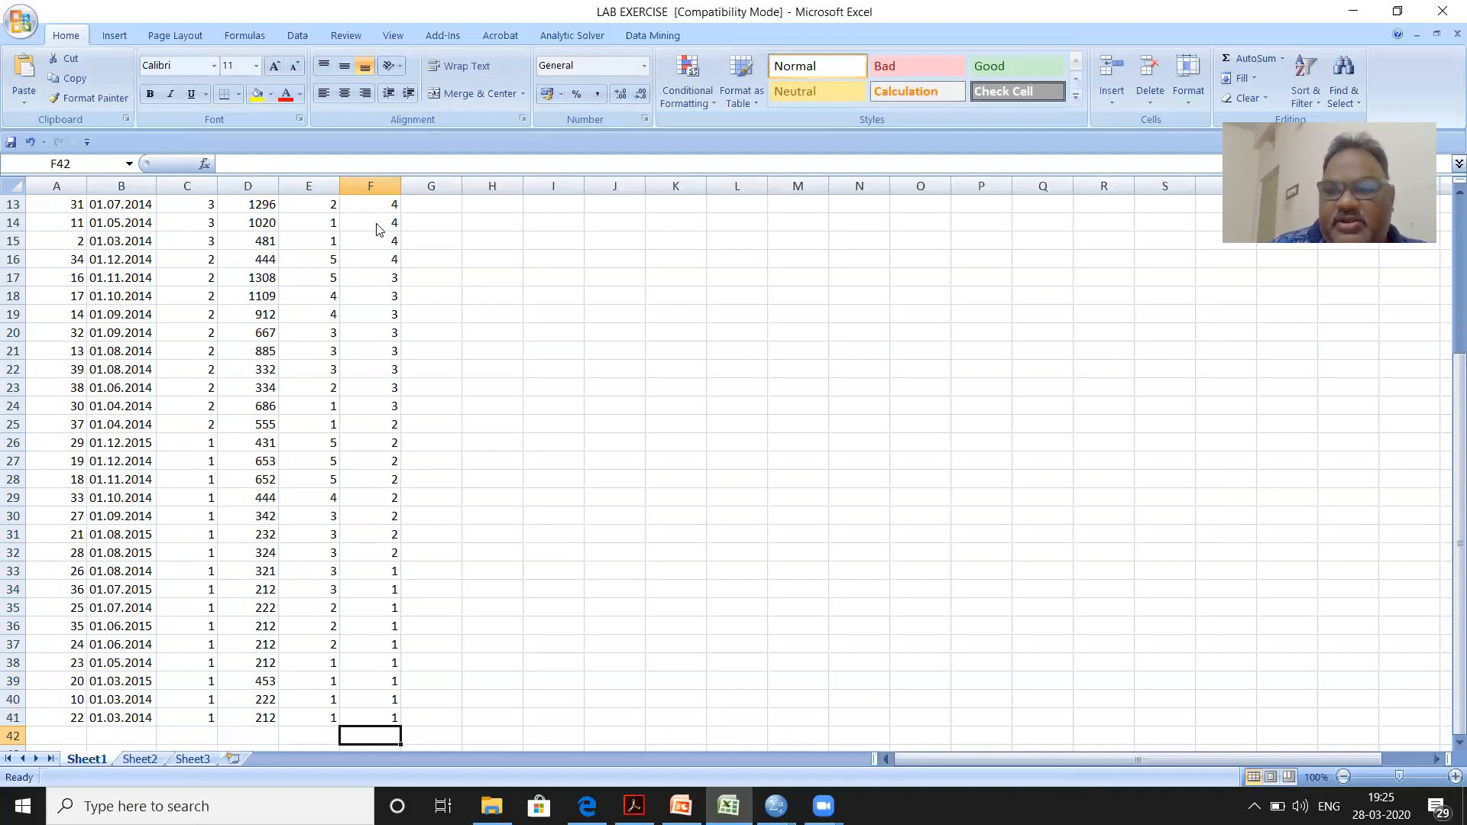
Step: Add the column header M in G1 and sort the whole table by the money column from largest to smallest
drag(1447, 429, 1447, 226)
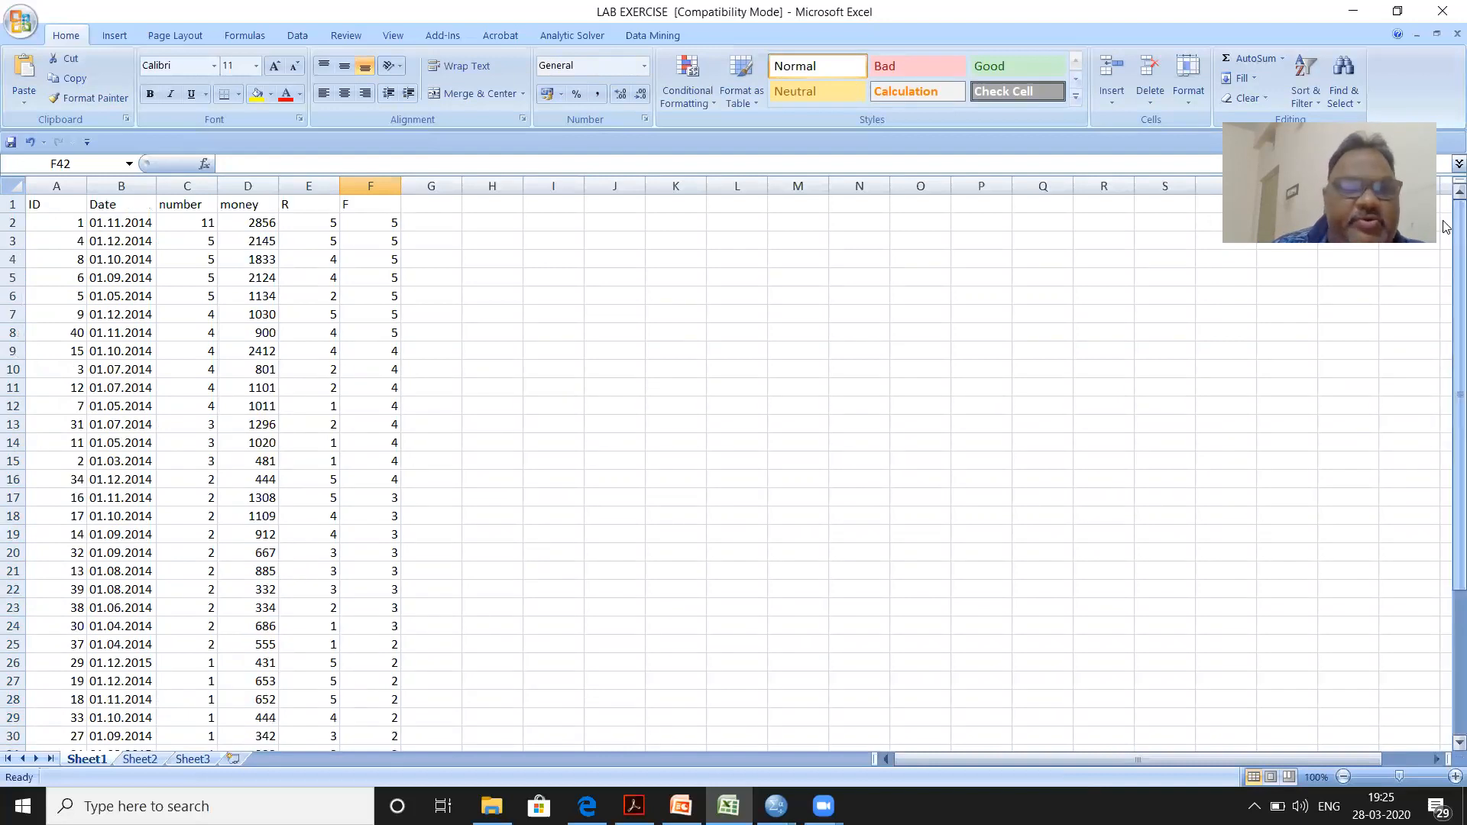
click(419, 212)
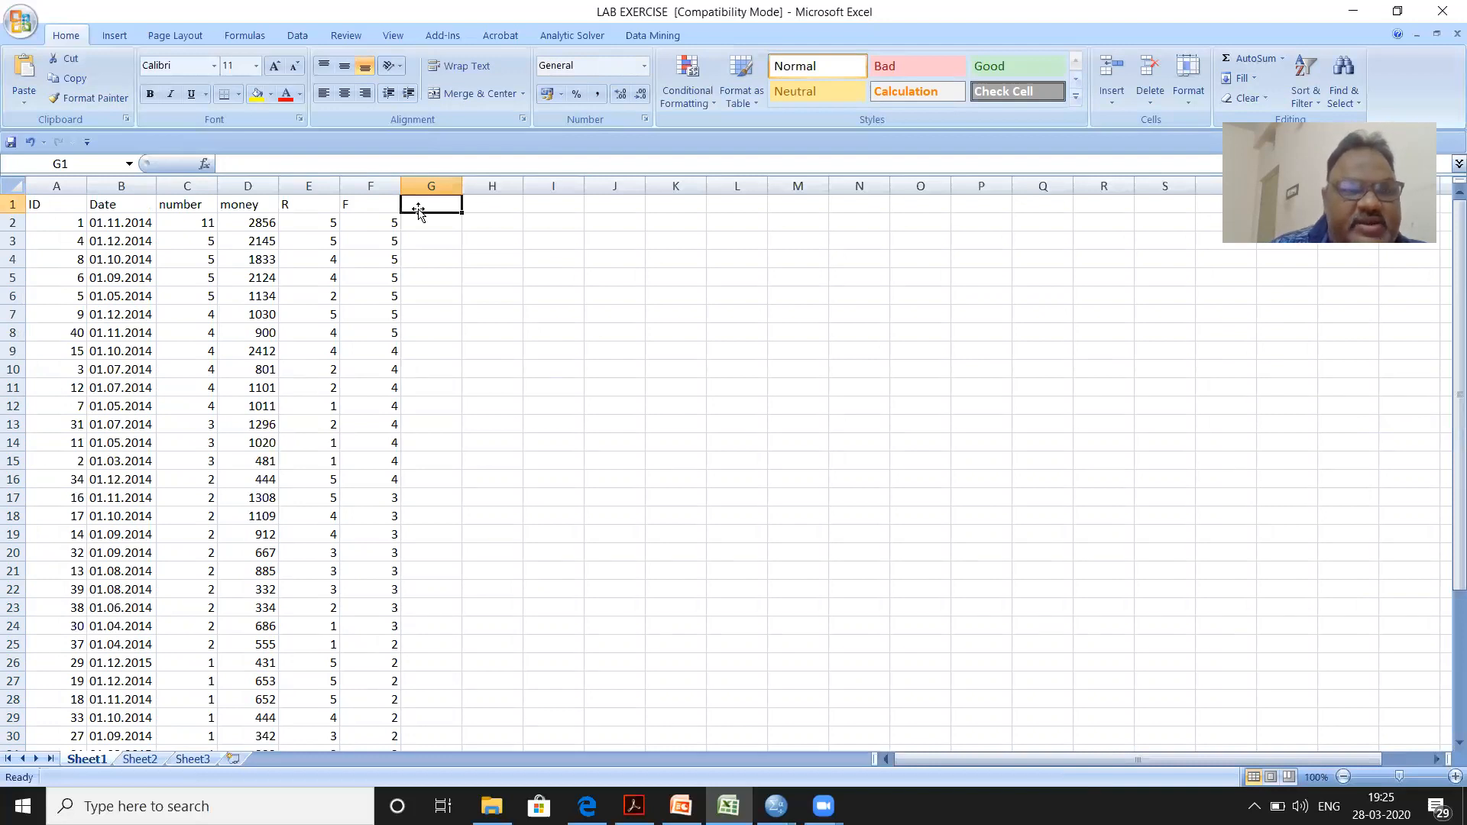
text(M)
click(248, 186)
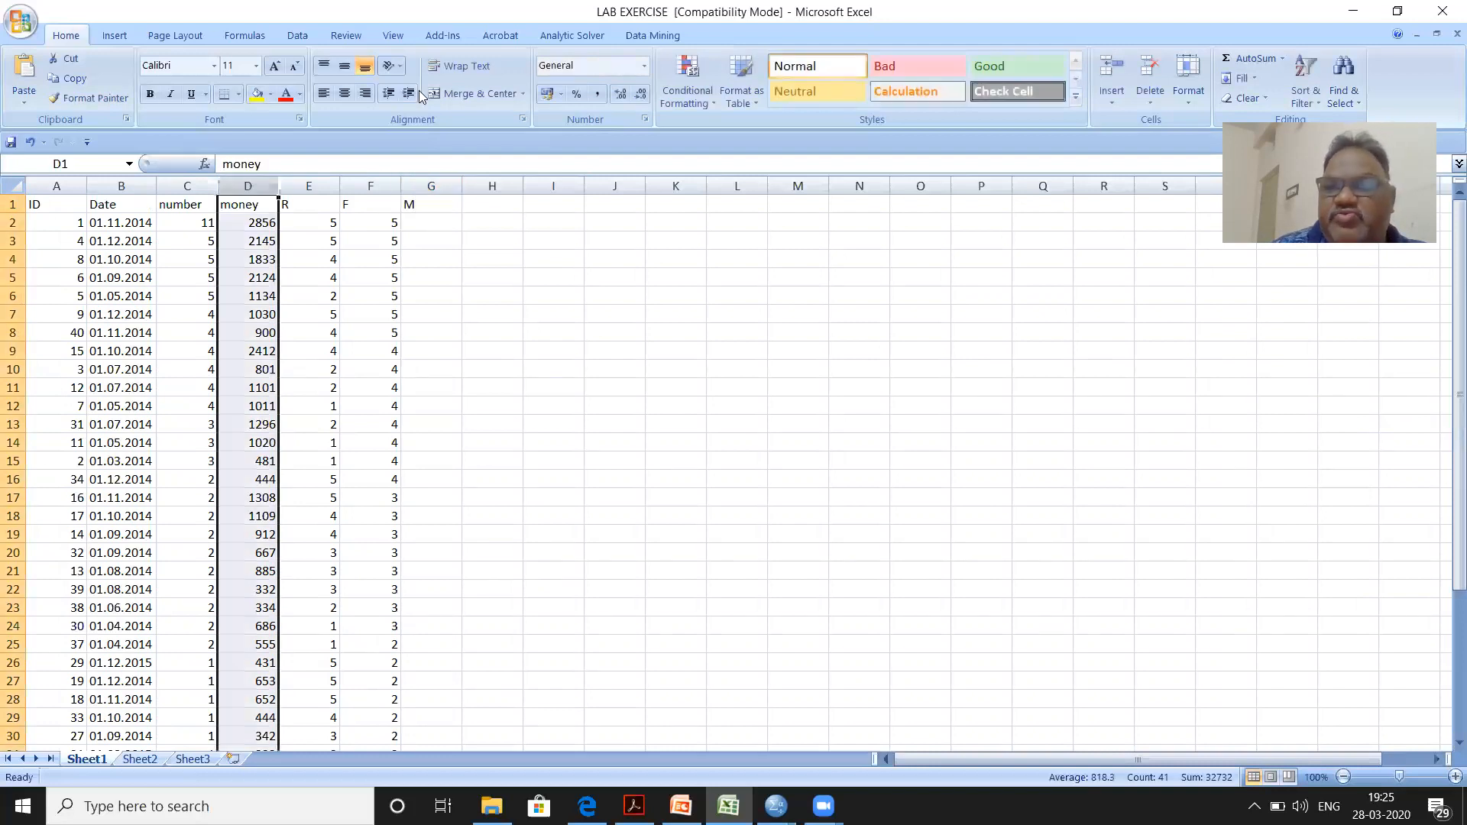
click(1304, 82)
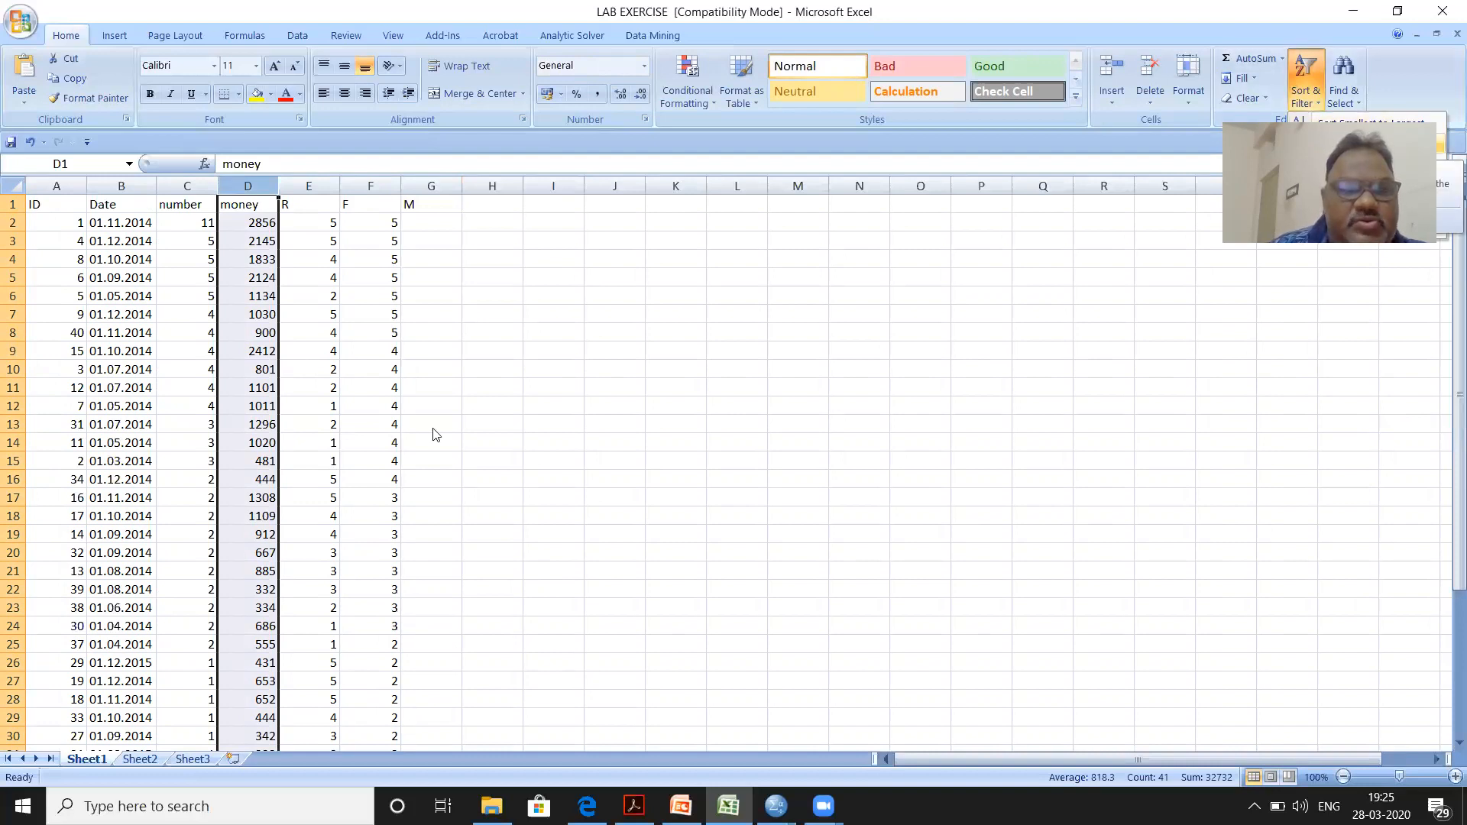
Step: Enter the score 5 in each M column cell from G2 to G8
click(432, 225)
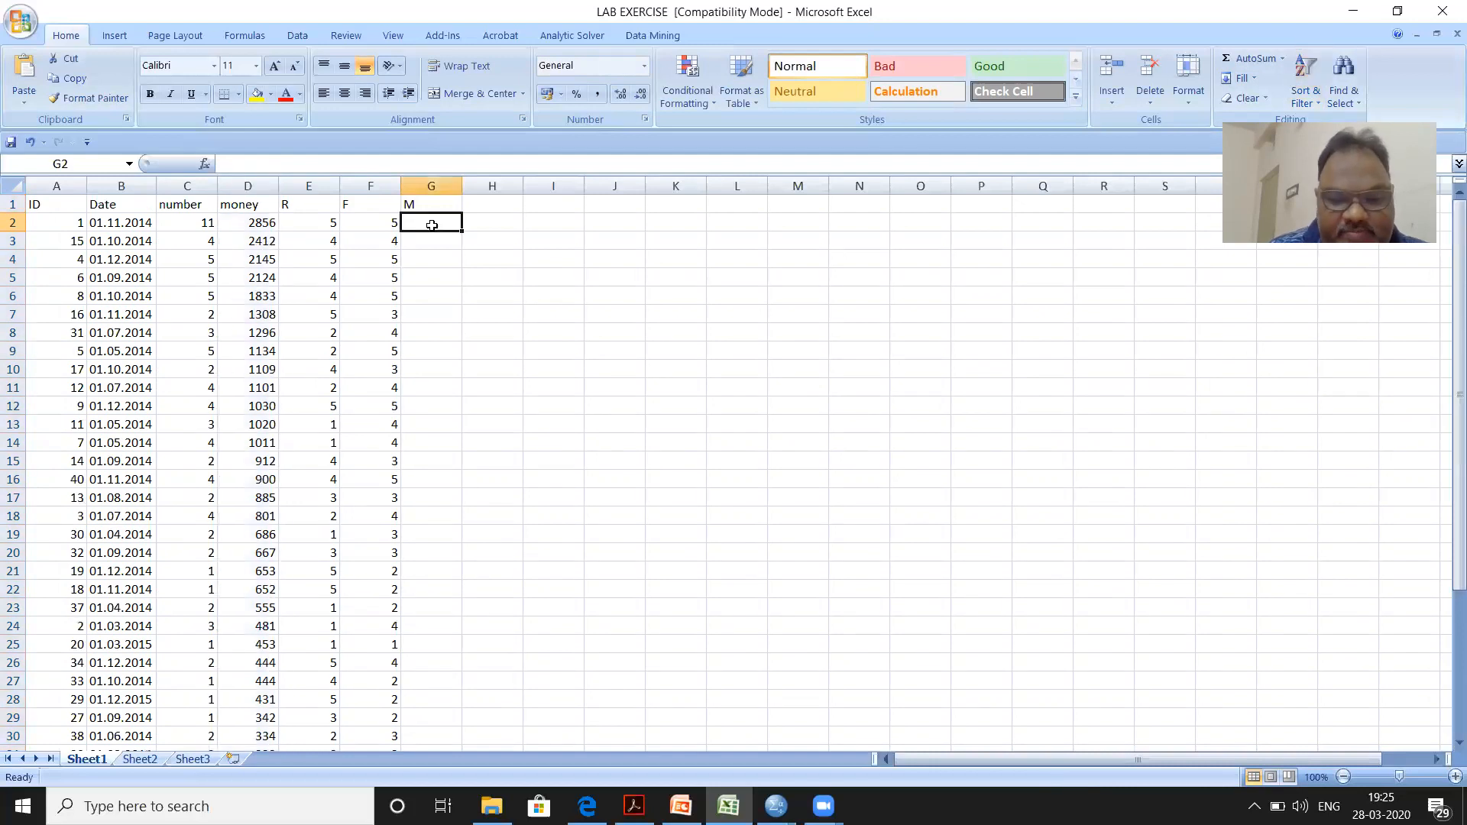
text(5 5 5 5 5 5)
key(Return)
text(5)
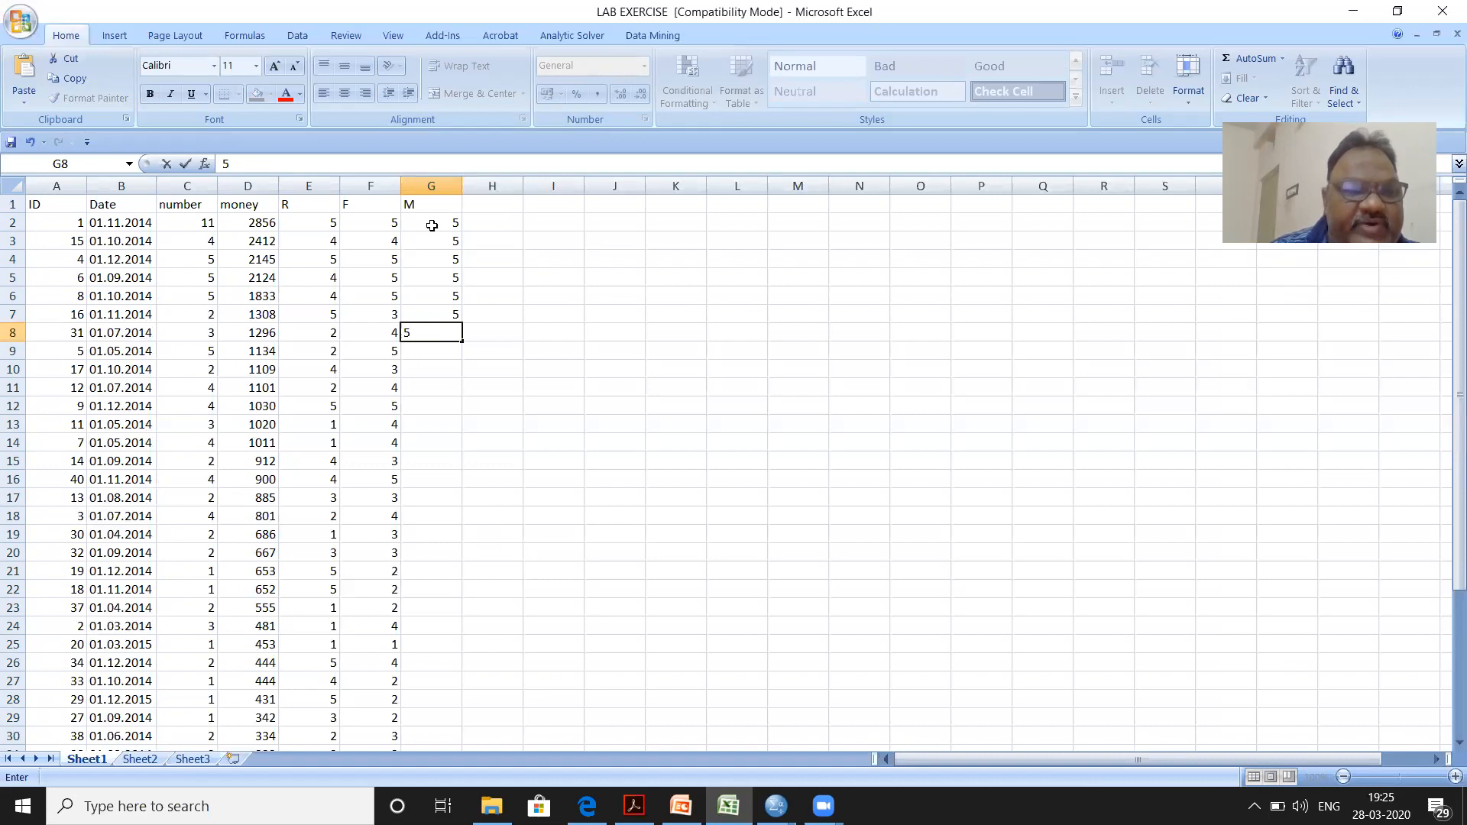
key(Return)
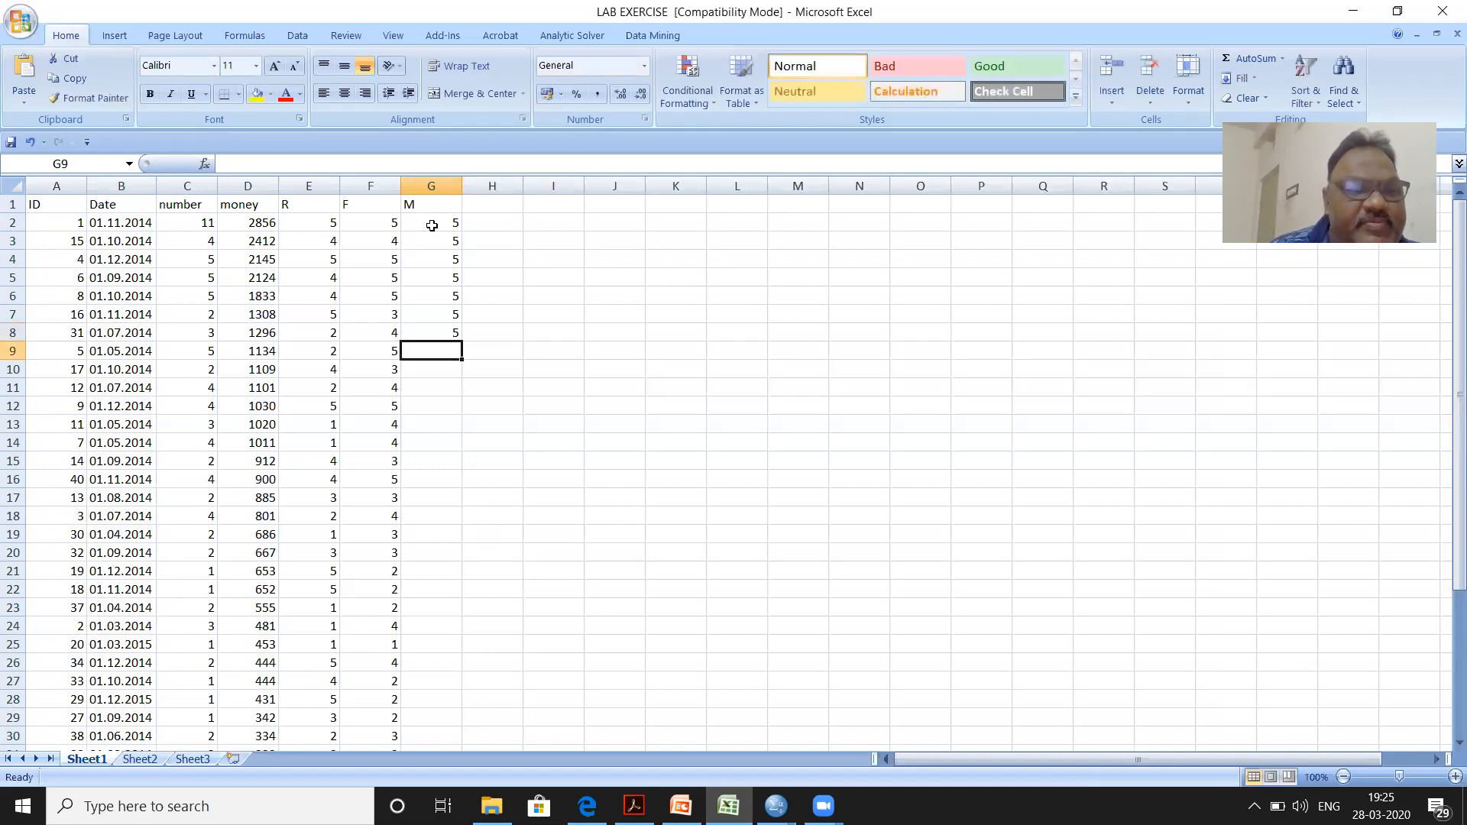
Step: Enter the score 4 in each M column cell from G9 to G16 and the score 3 from G17 to G24
text(4)
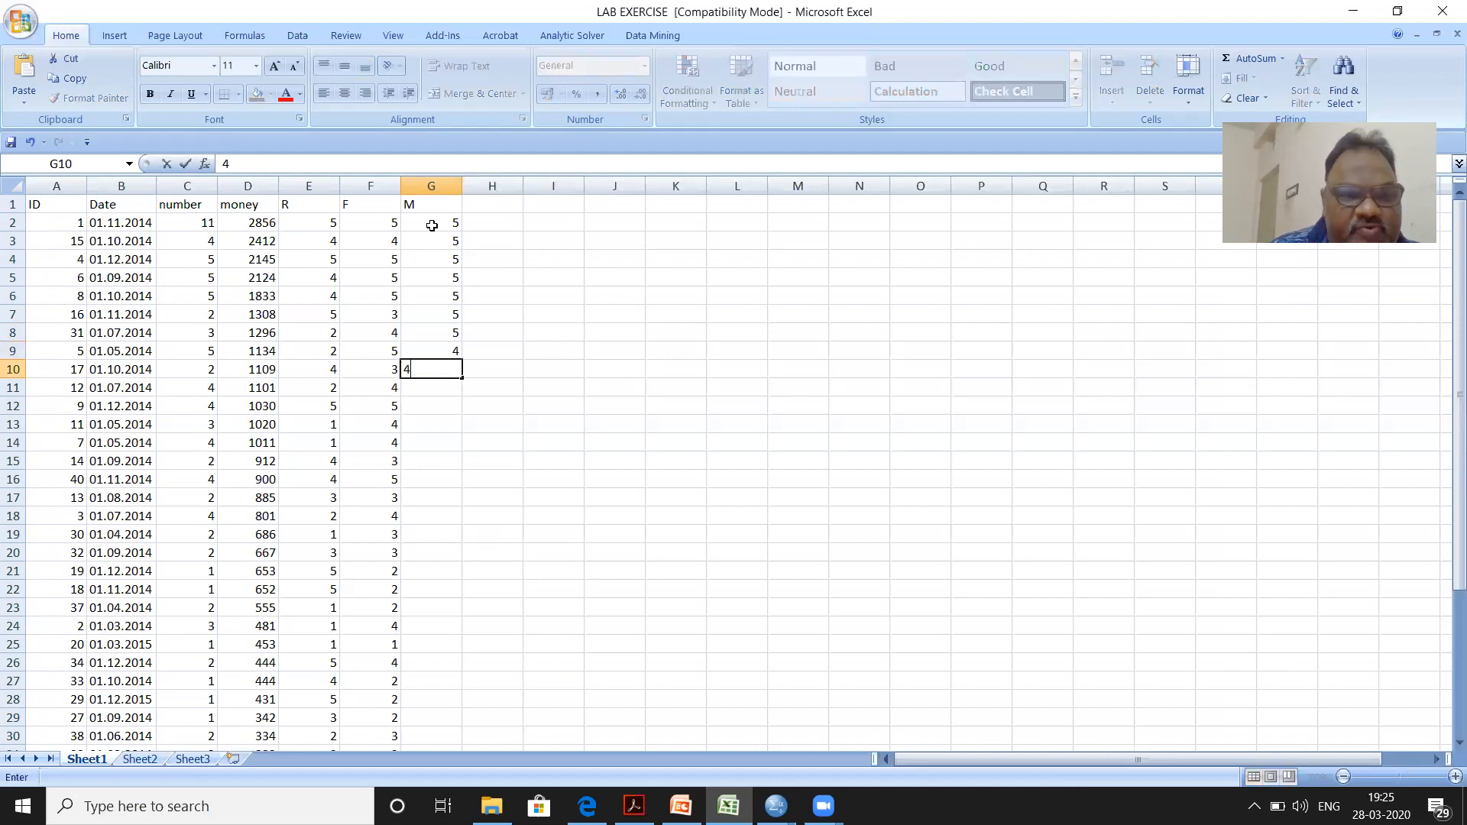
text( 4 4 4 4 4 4)
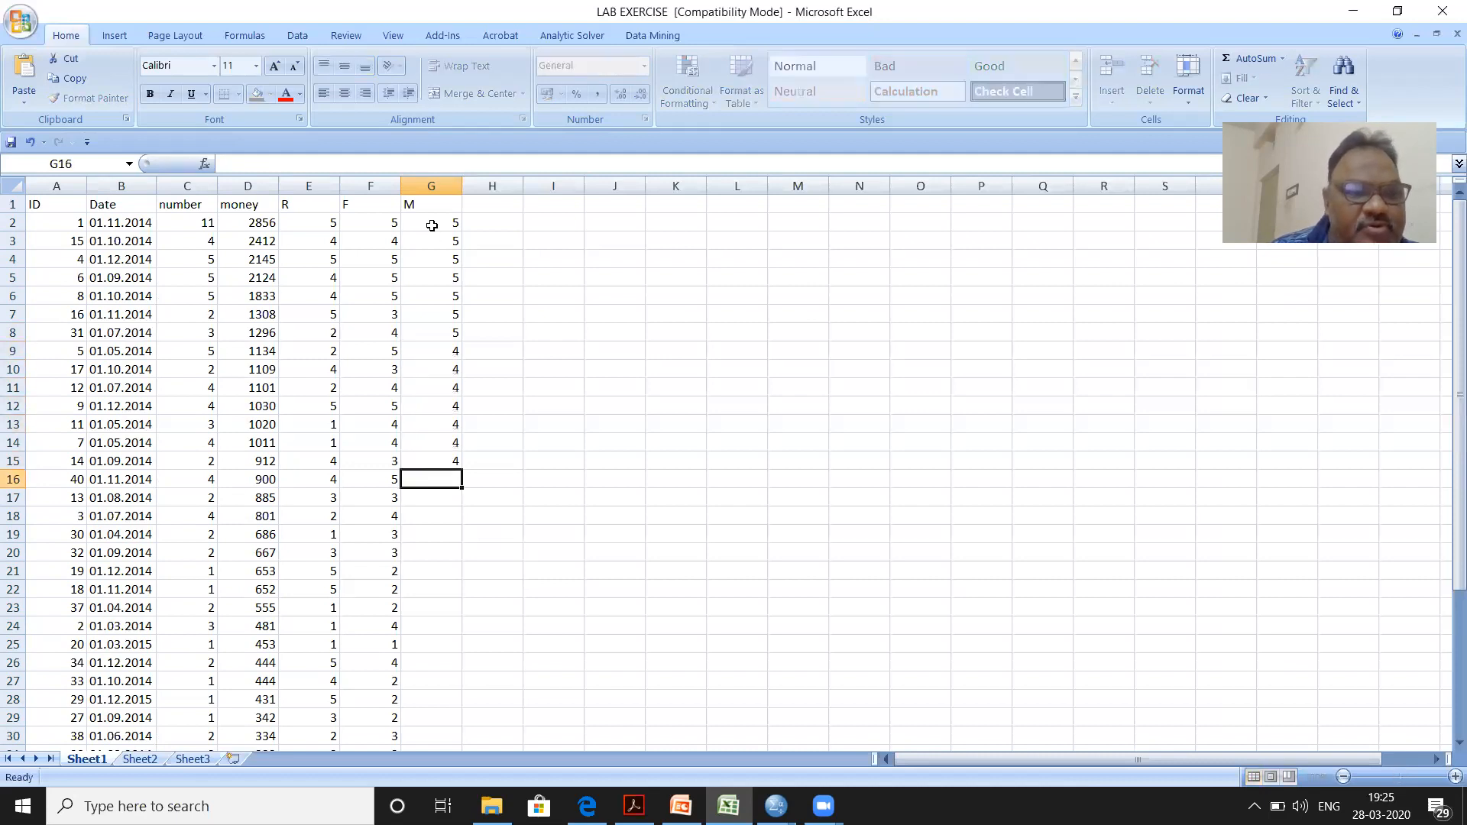
text( 4 3 3 3 3 3 3 3)
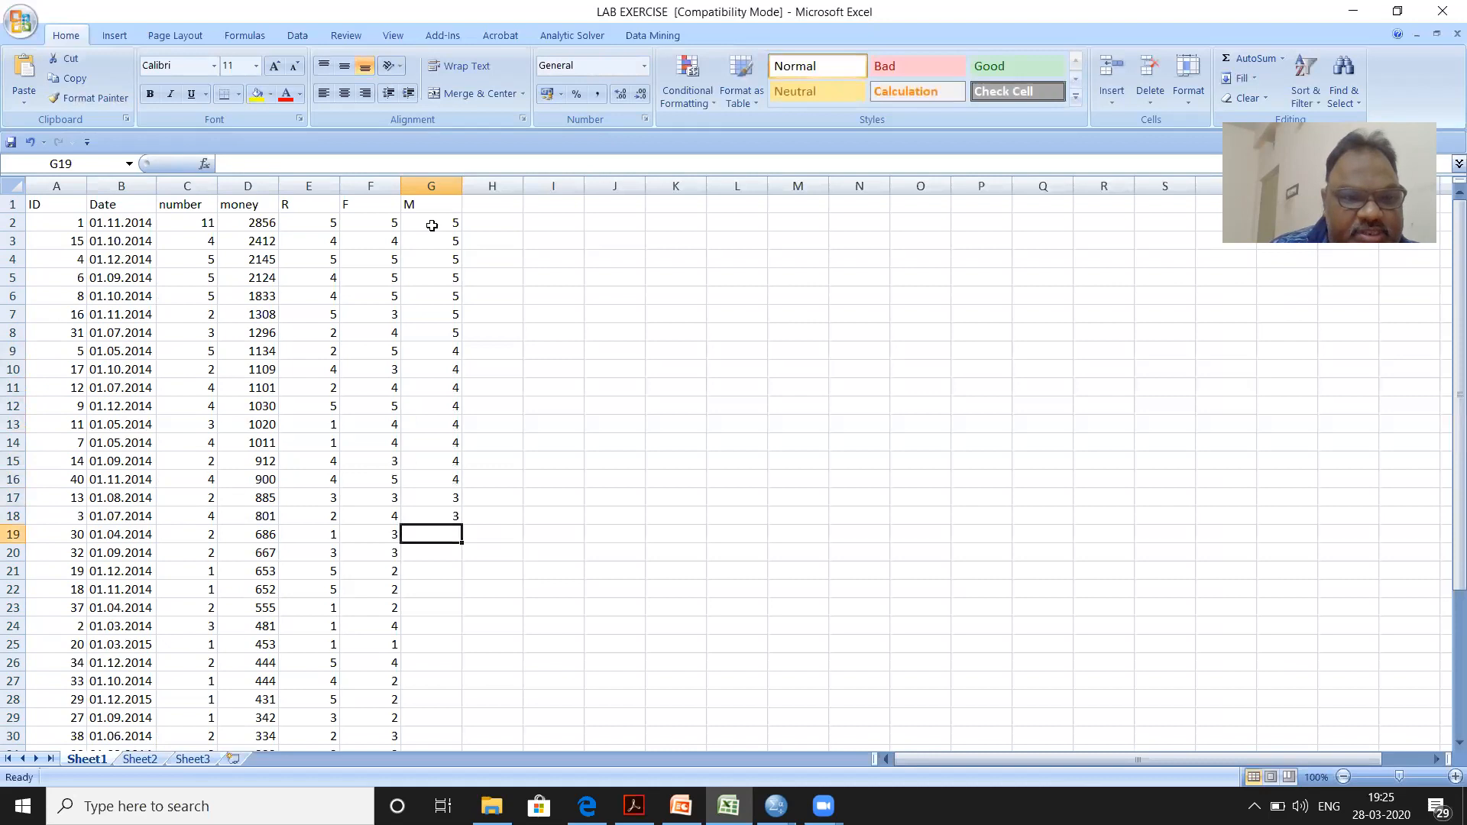
key(Return)
text(3)
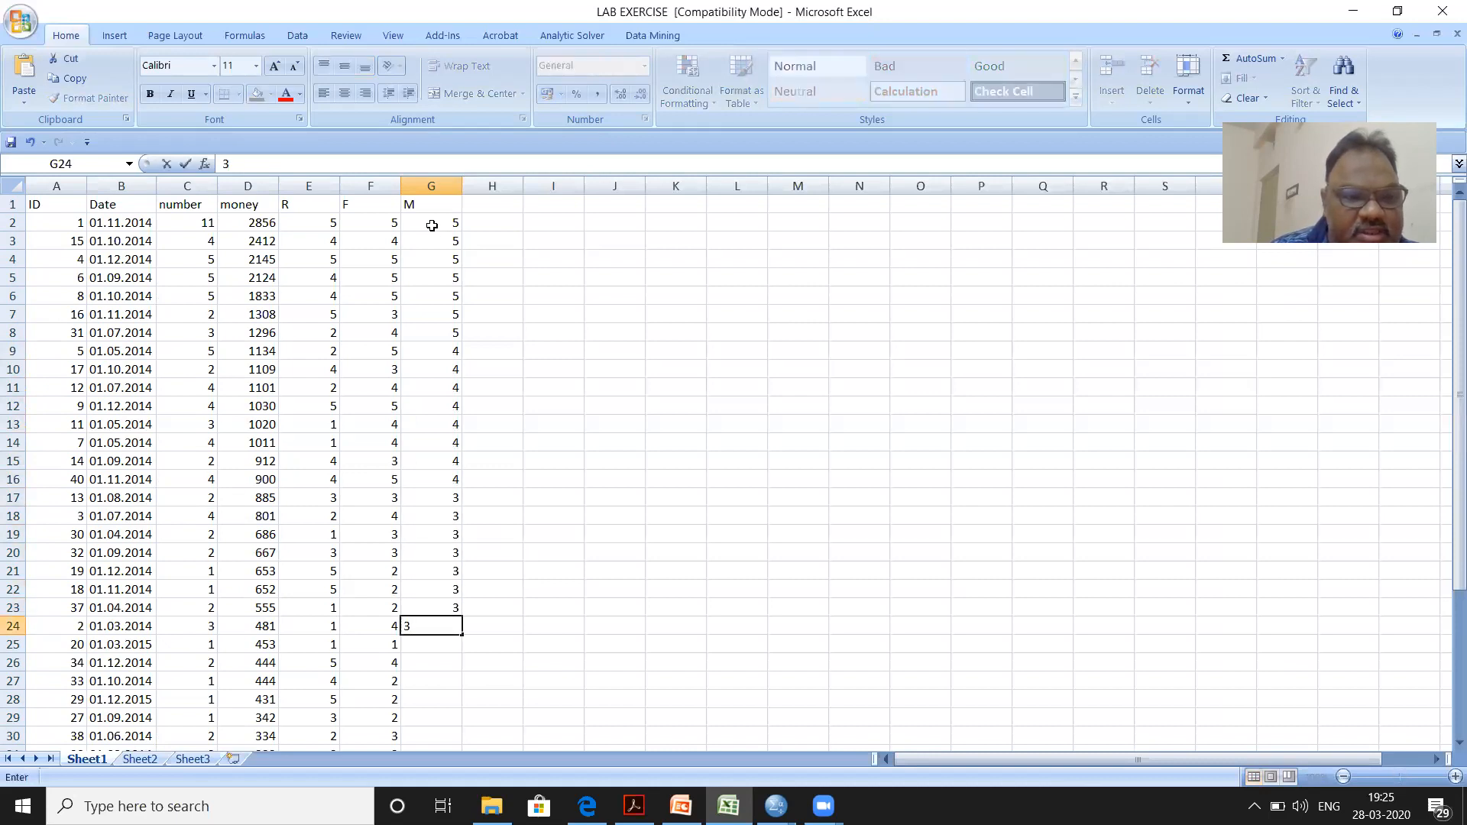
Step: Enter the score 2 in each M column cell from G25 to G32 and the score 1 from G33 to G41
text( 2)
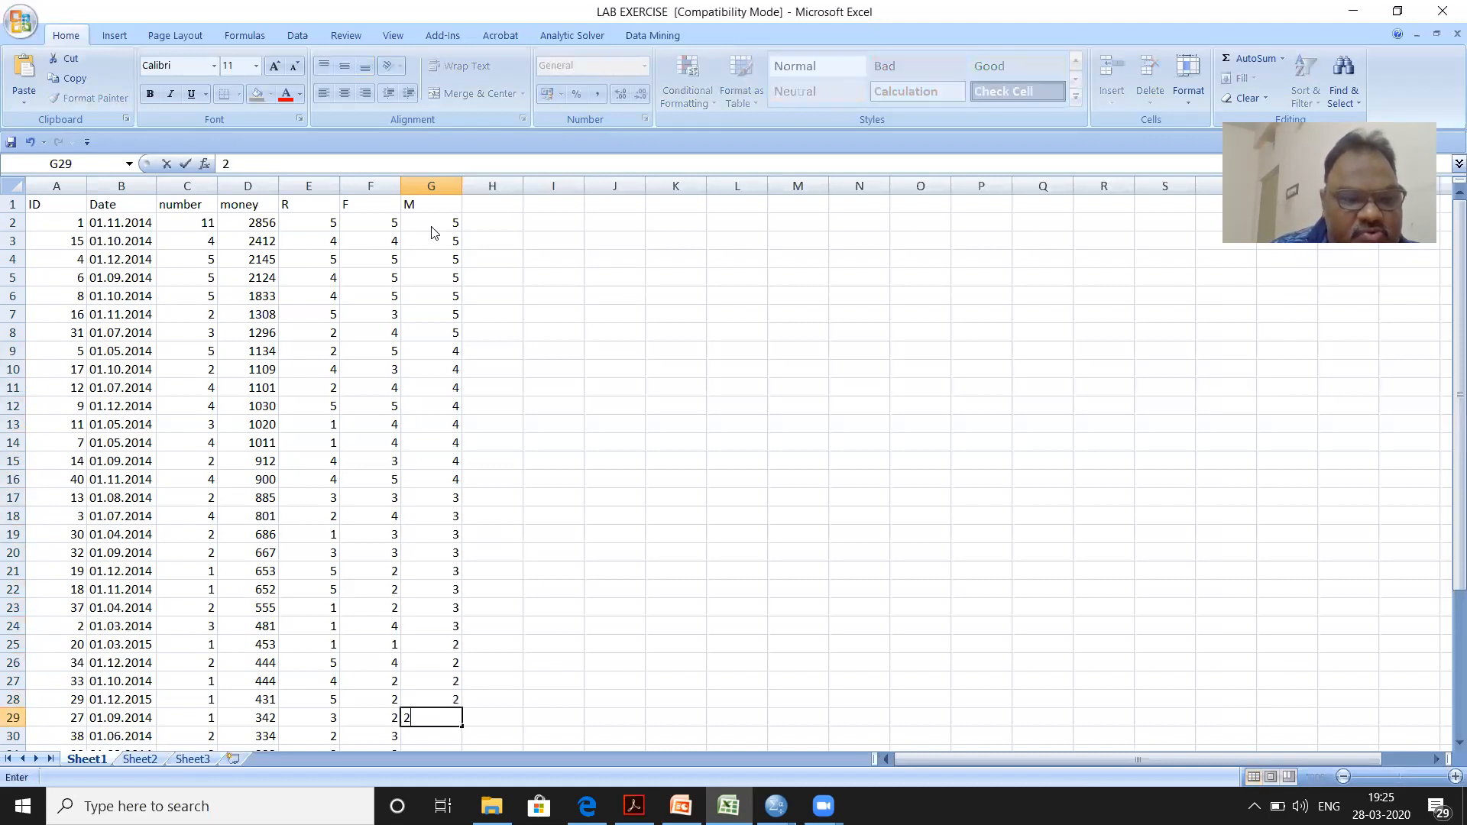
text( 2 2 2 2 2 2 )
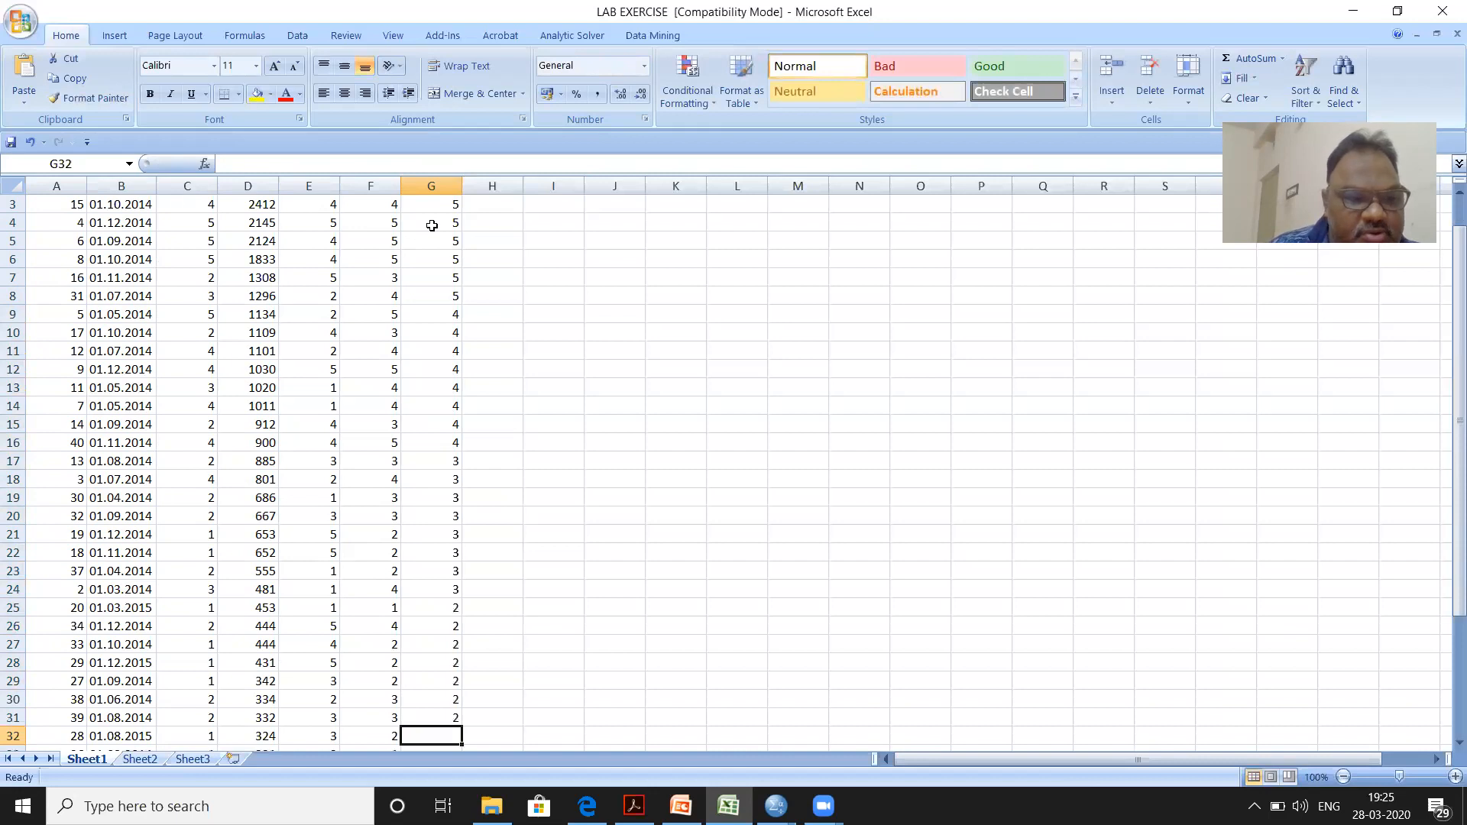
text(2 1 1 1 1 )
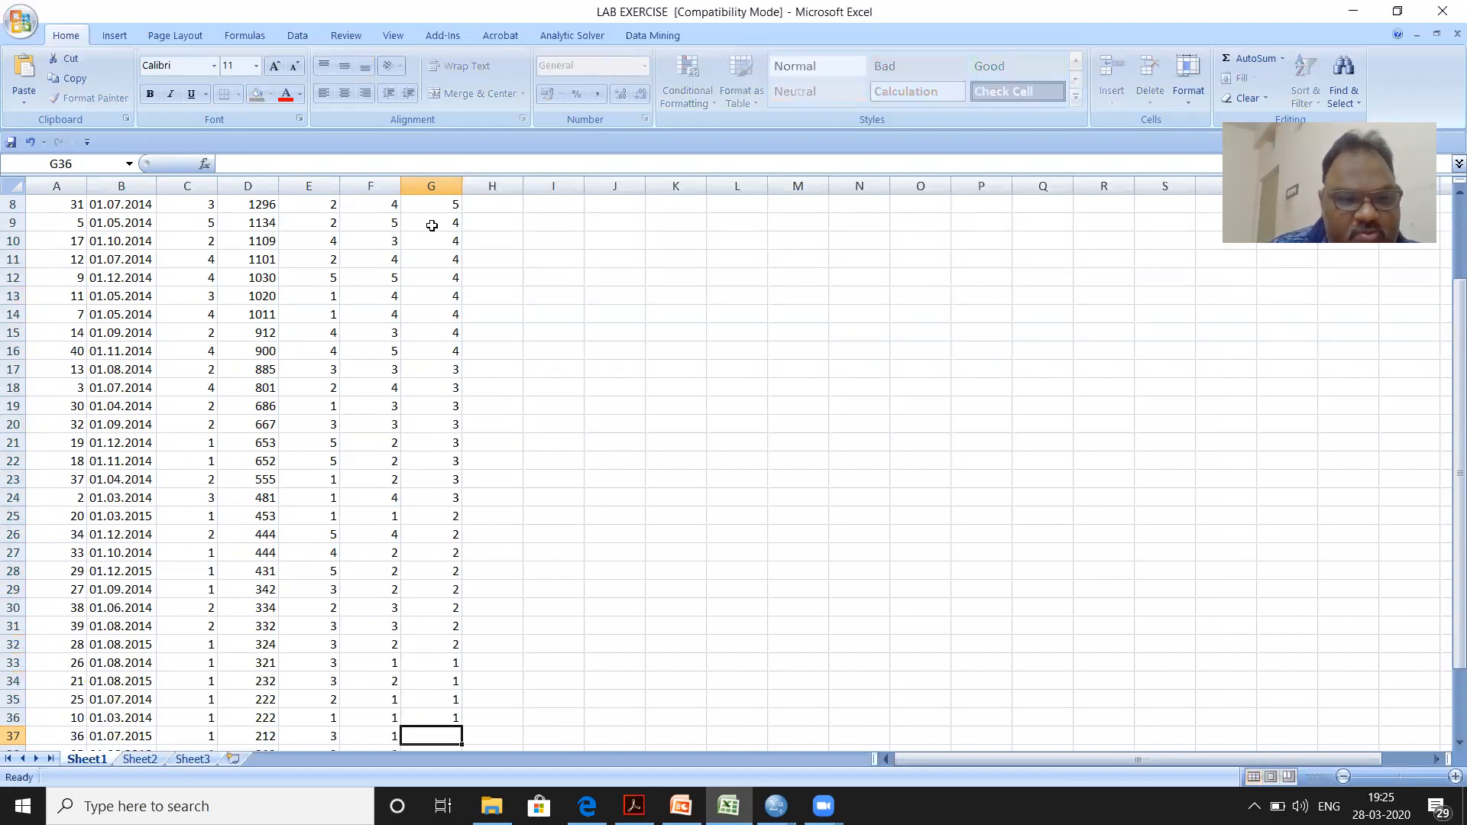
text(1 1 1 1 )
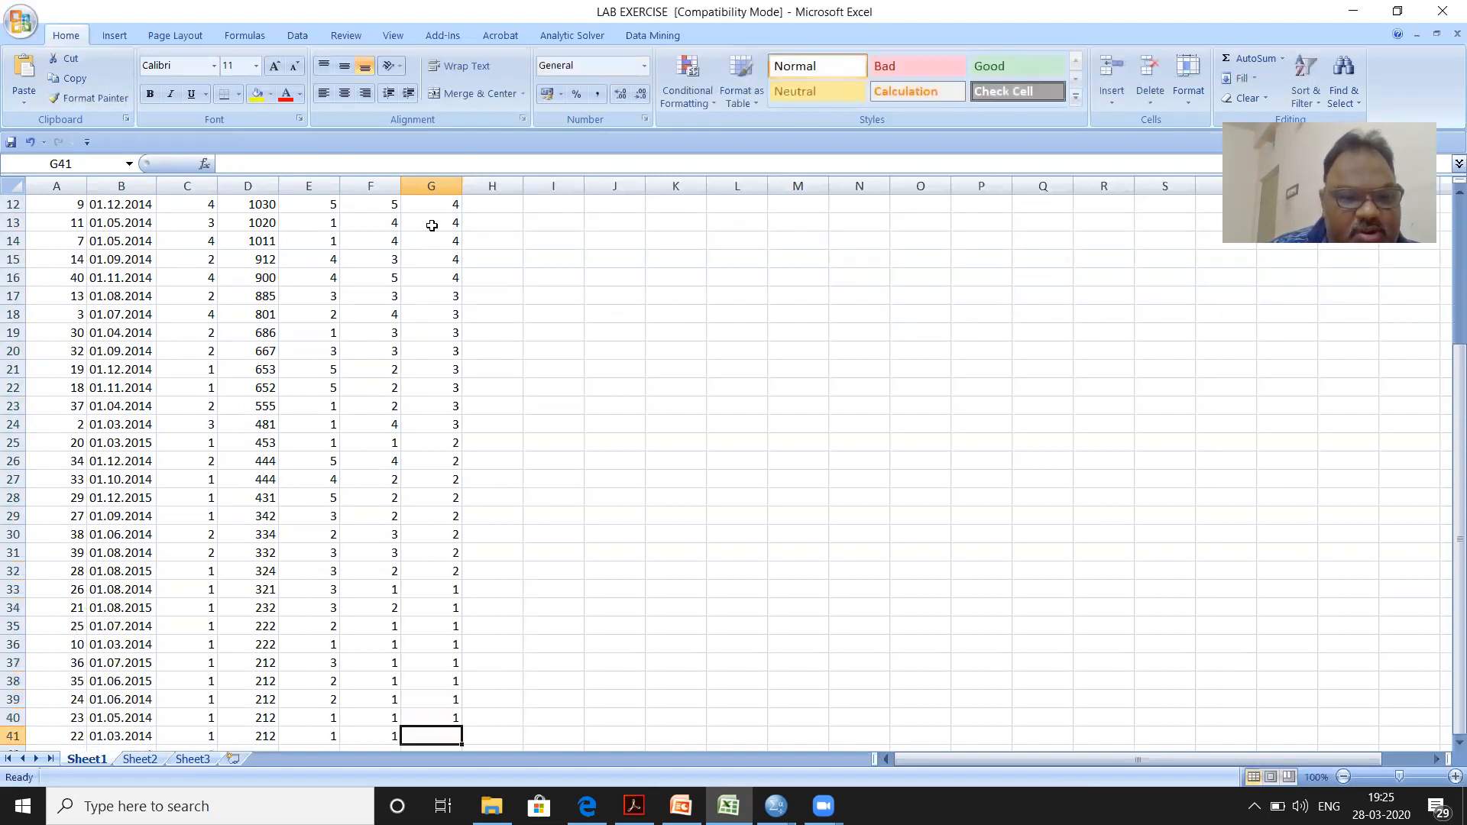
text(1)
Step: Add the column header RFM in H1, beside the M column header
key(Up)
key(Up)
key(Up)
key(Up)
key(Up)
key(Up)
key(Up)
key(Up)
key(Up)
key(Up)
key(Up)
key(Up)
key(Up)
key(Up)
key(Up)
key(Up)
key(Up)
key(Up)
key(Up)
key(Up)
key(Up)
key(Up)
key(Up)
key(Up)
key(Up)
key(Up)
key(Up)
key(Up)
key(Up)
key(Up)
key(Up)
key(Up)
key(Up)
key(Up)
key(Up)
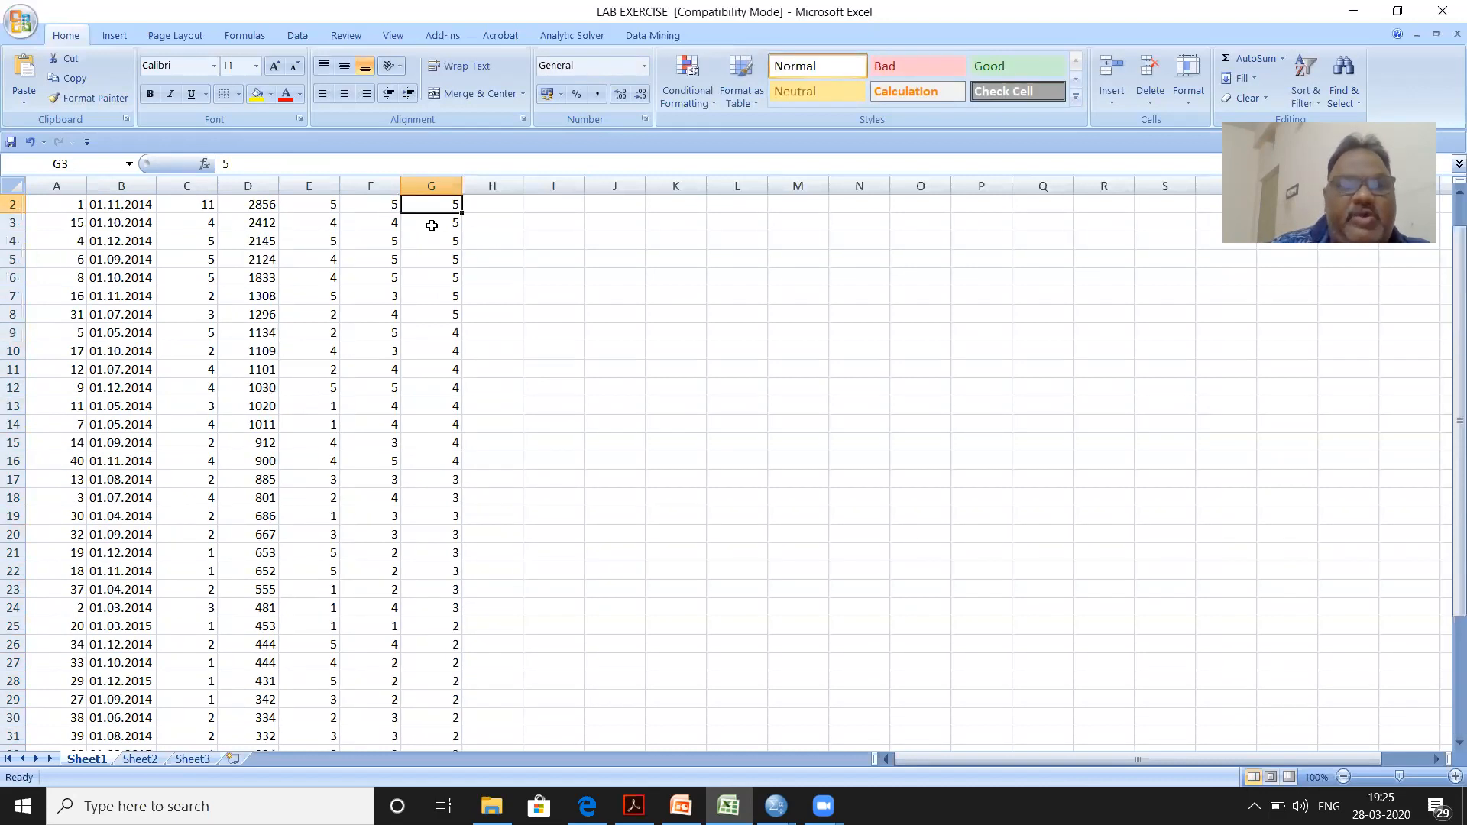
click(492, 204)
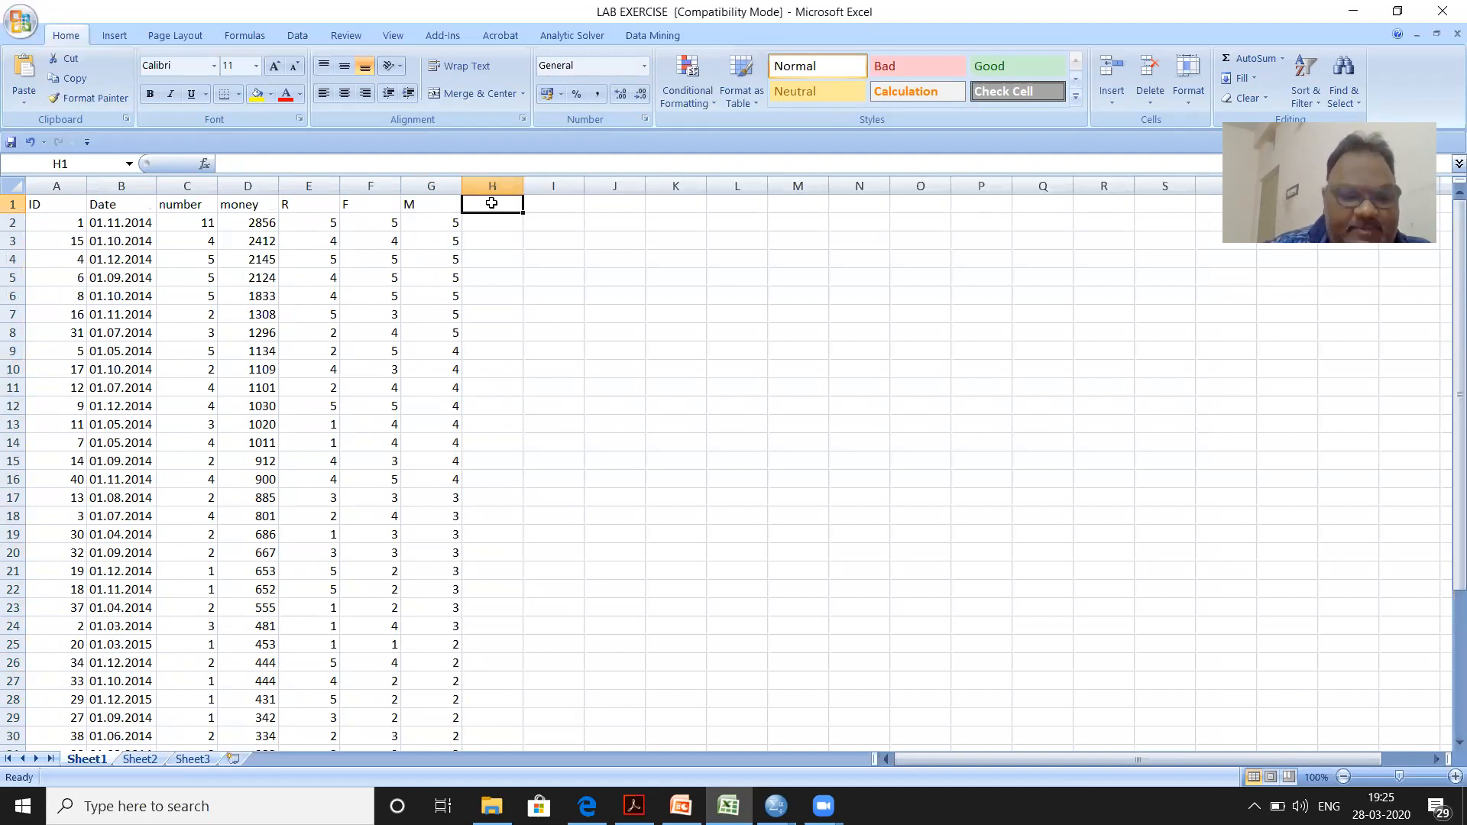
text(RFM)
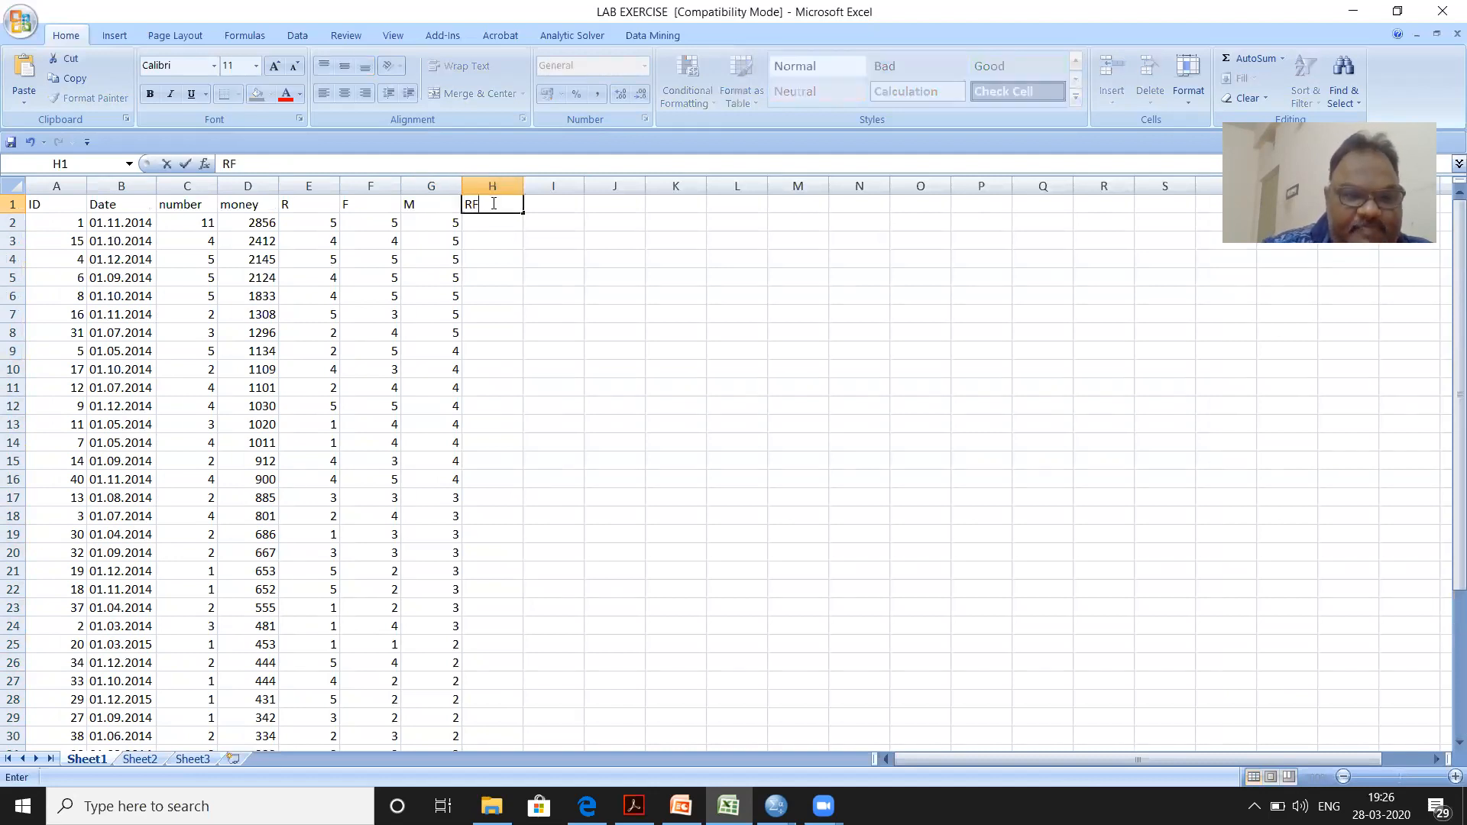
Step: Begin the RFM formula in H2 with =100*
click(501, 229)
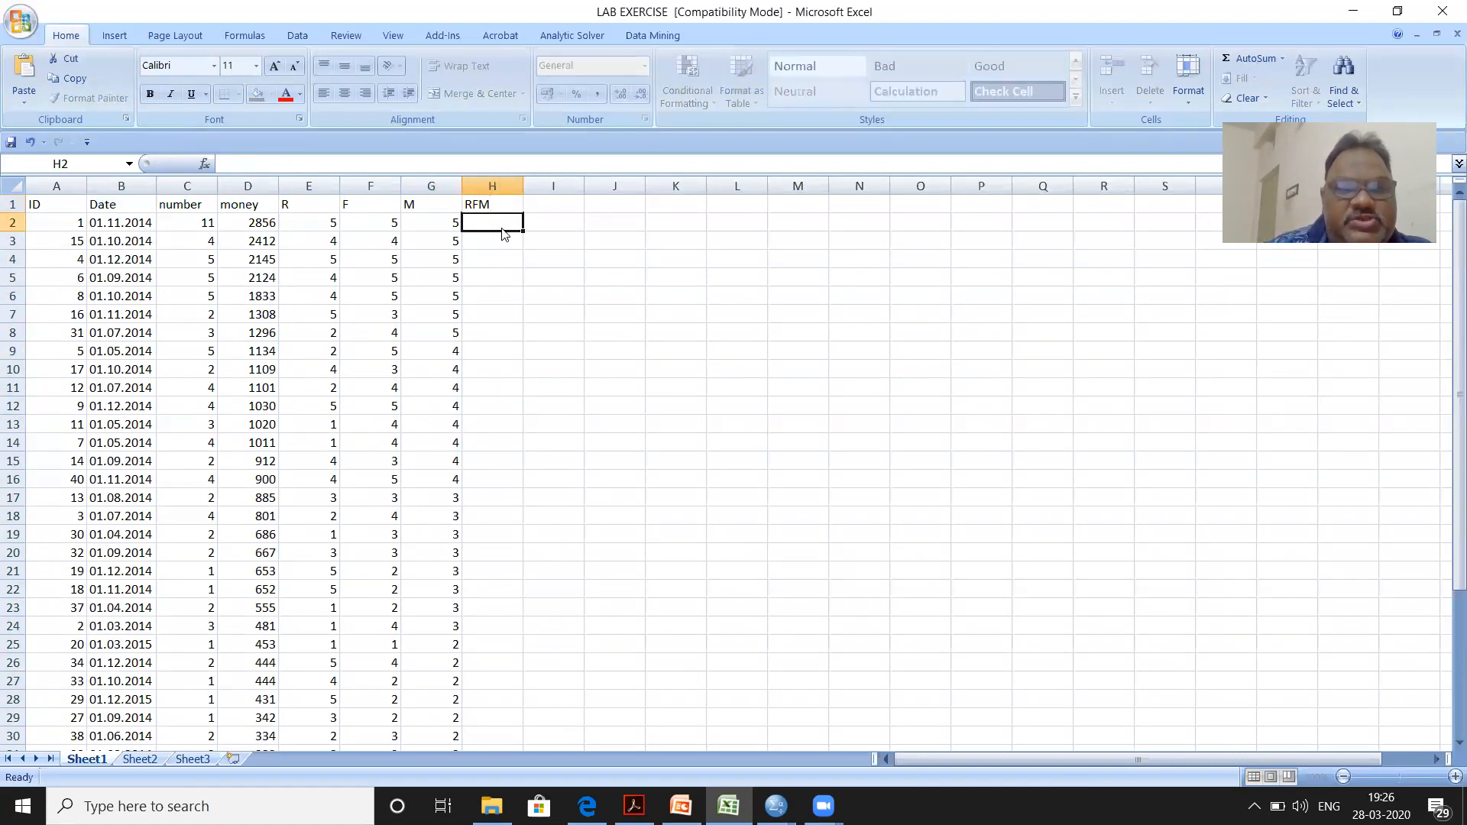
text(=)
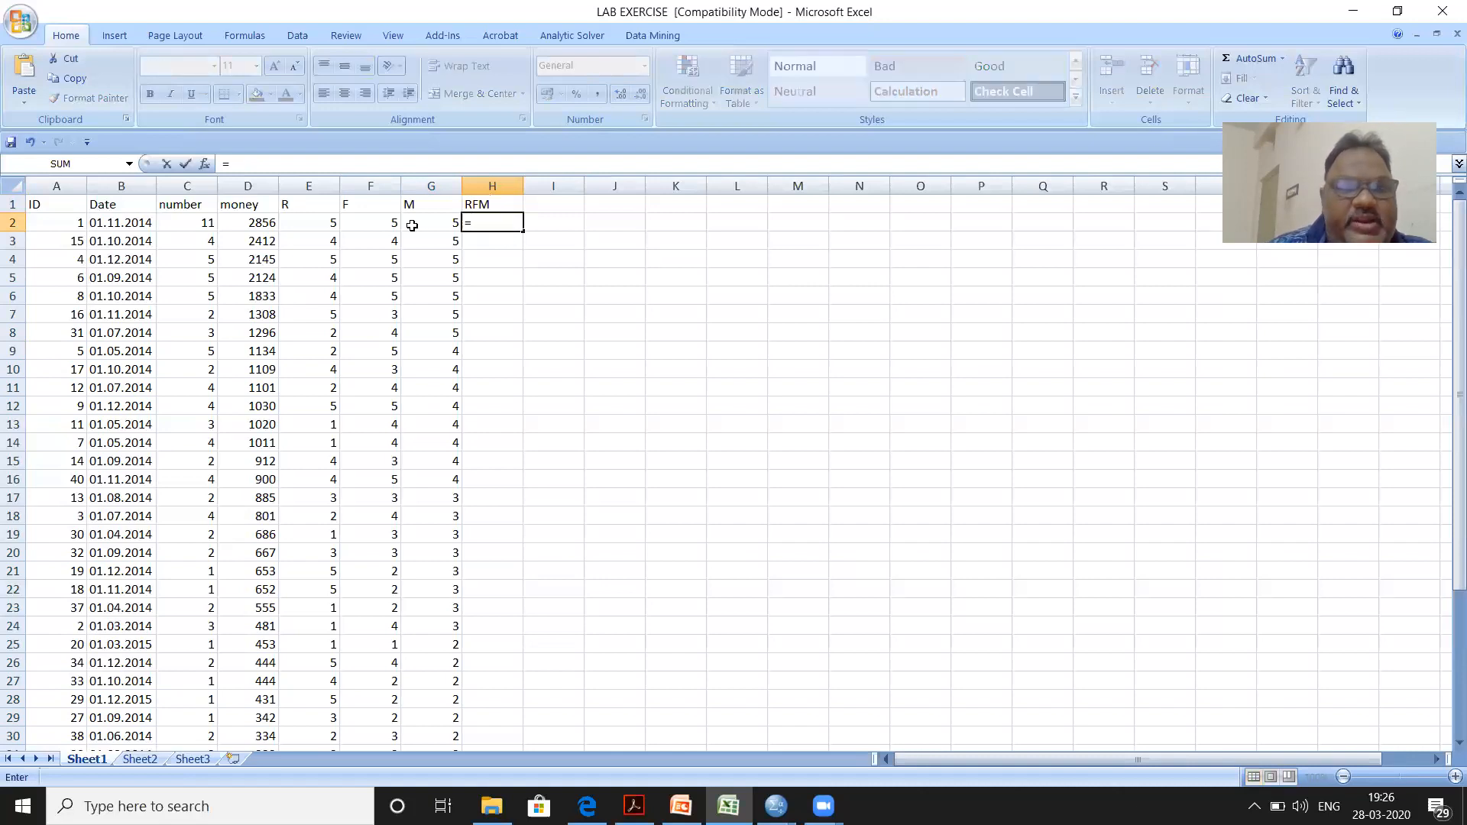
text(100)
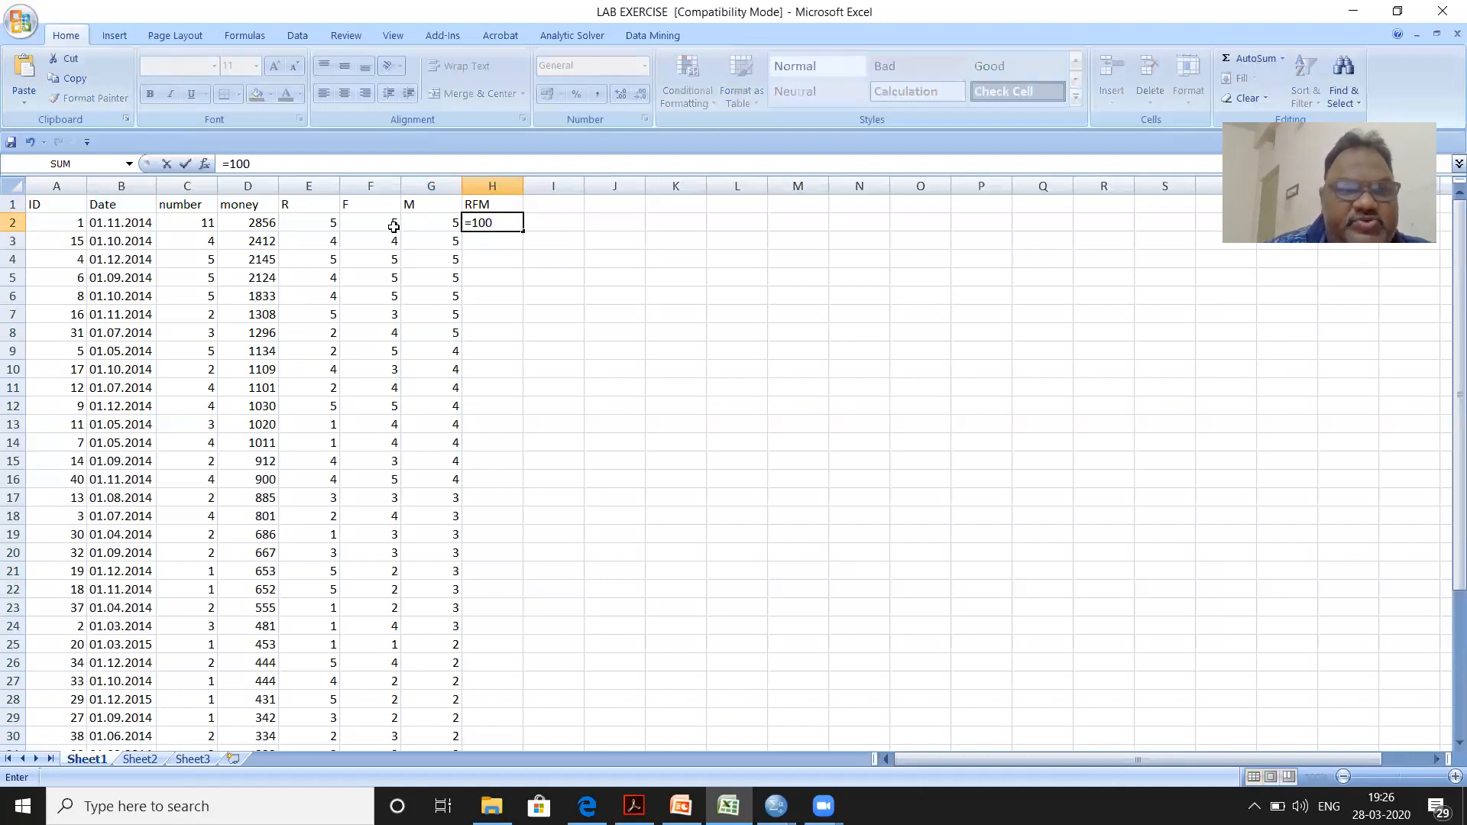
click(315, 221)
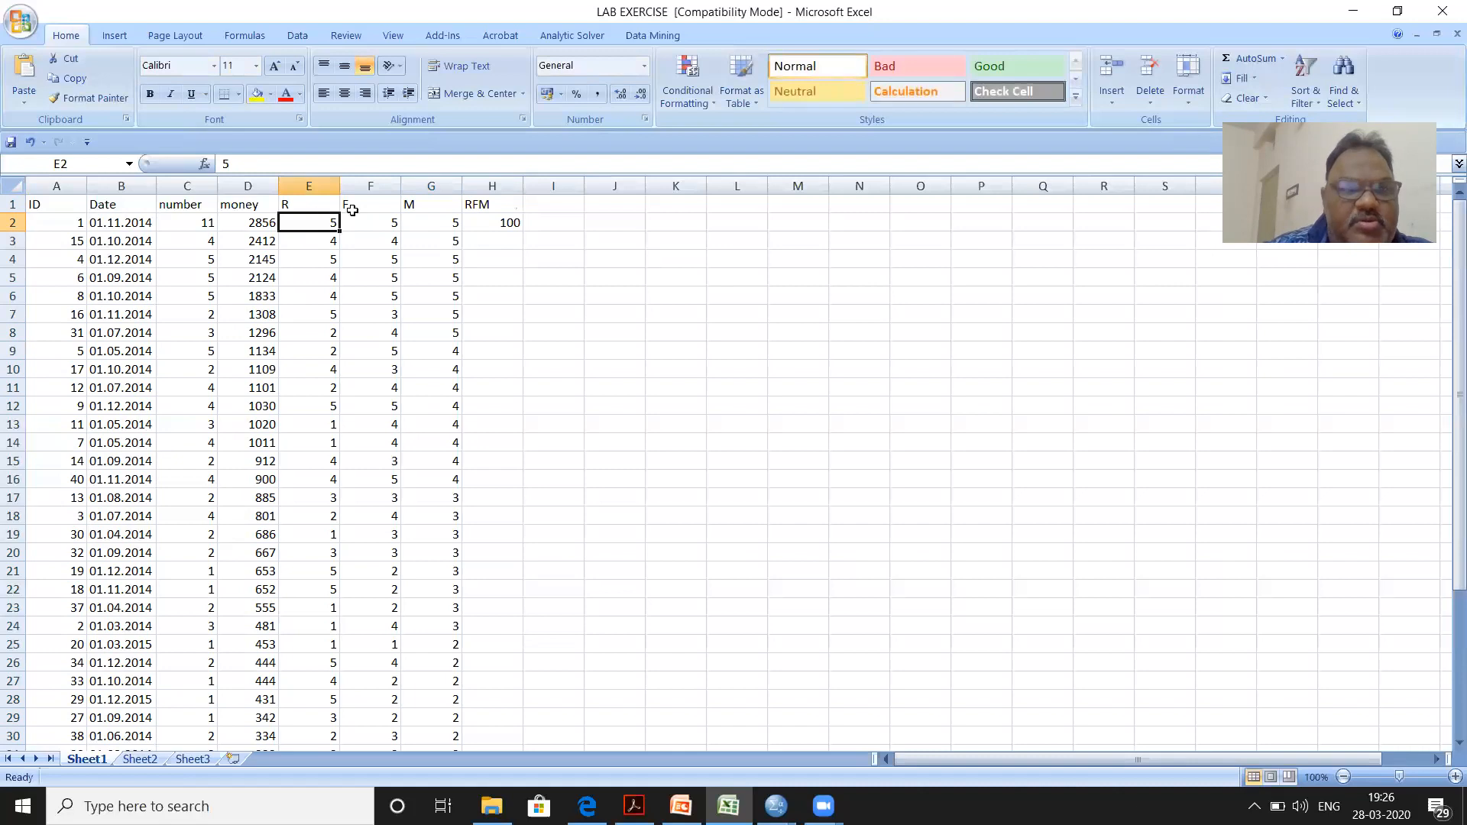
click(481, 222)
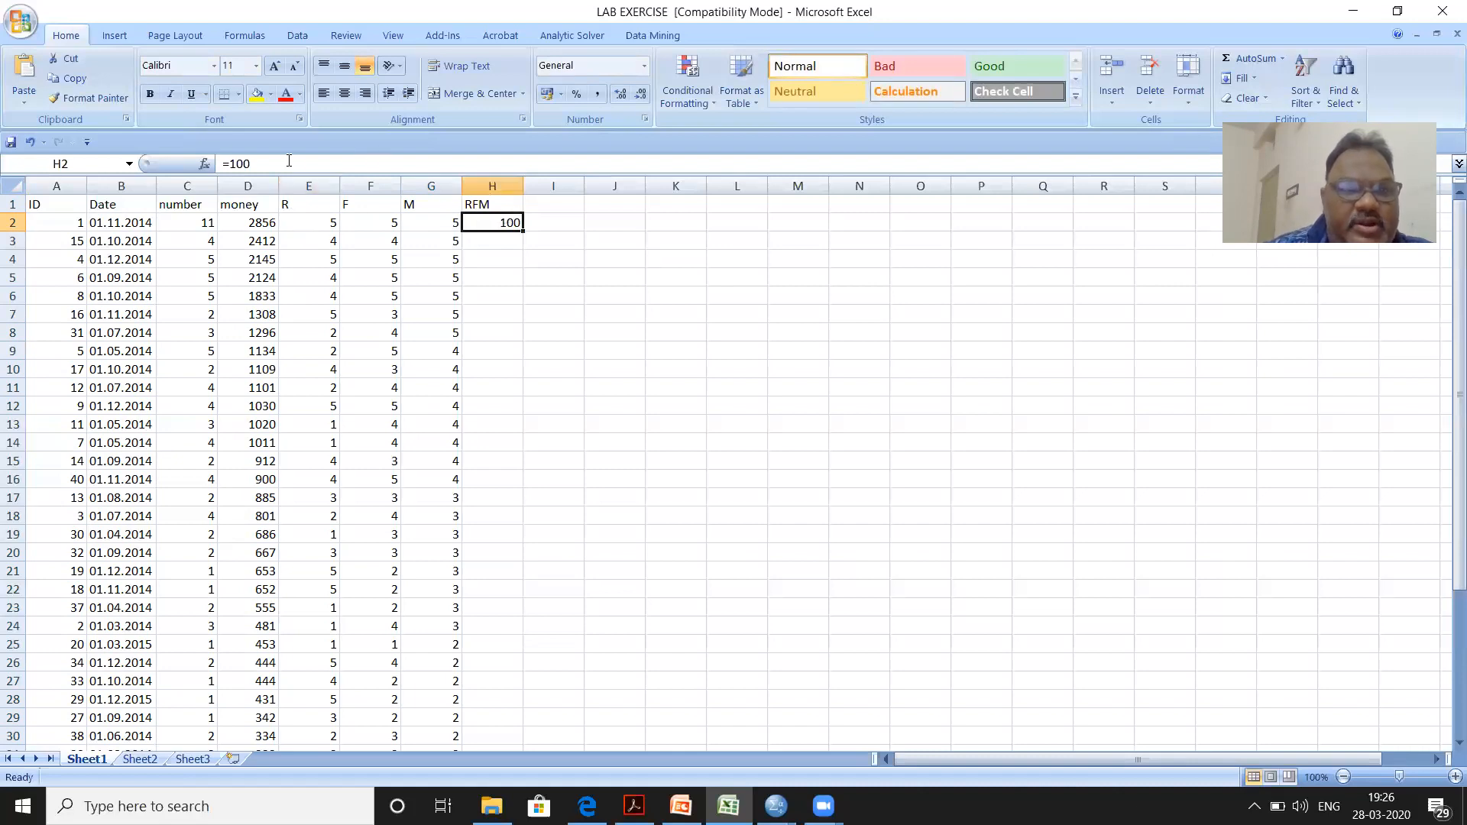
click(288, 160)
text(*)
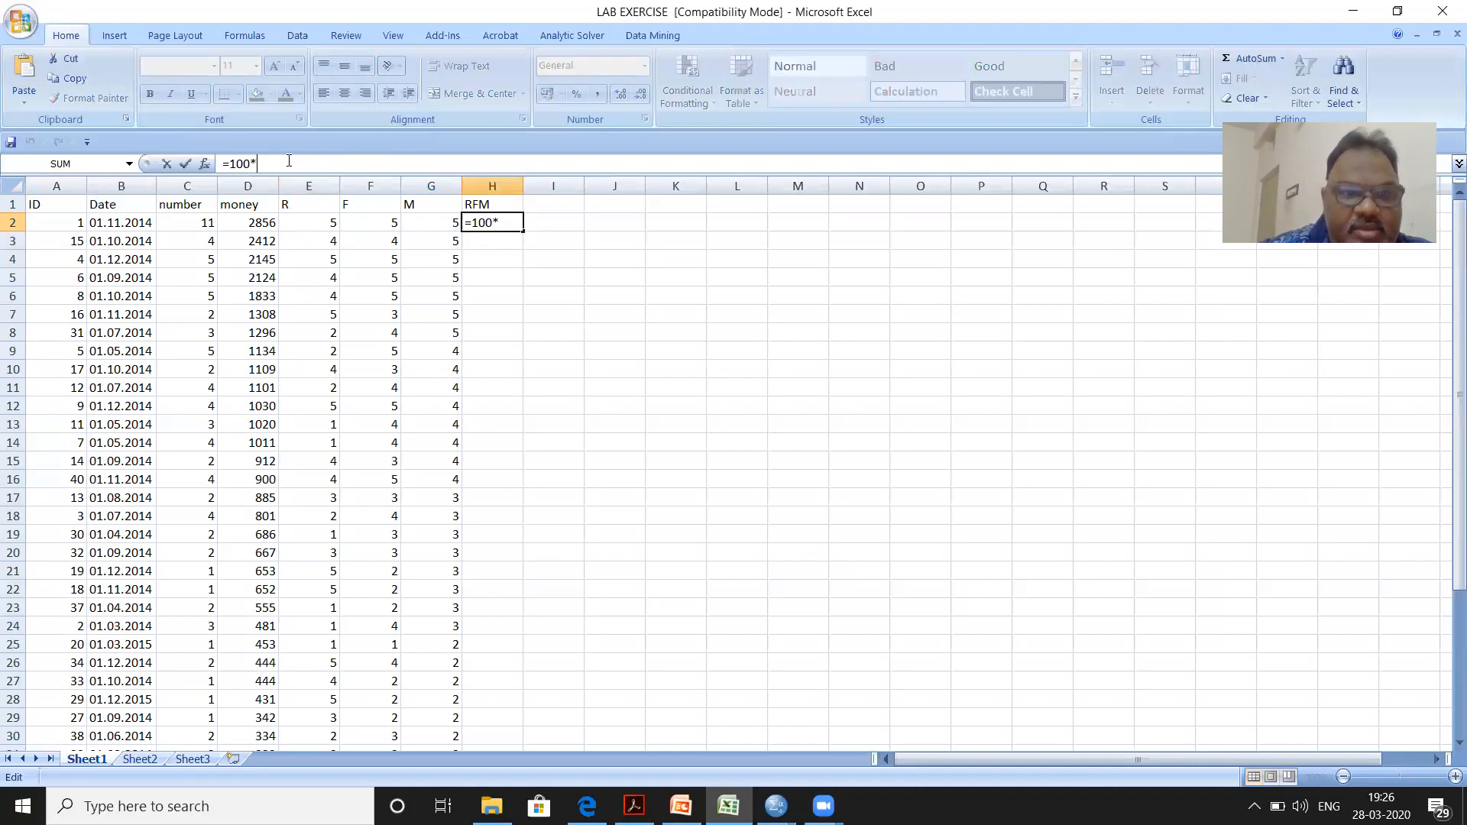
click(324, 224)
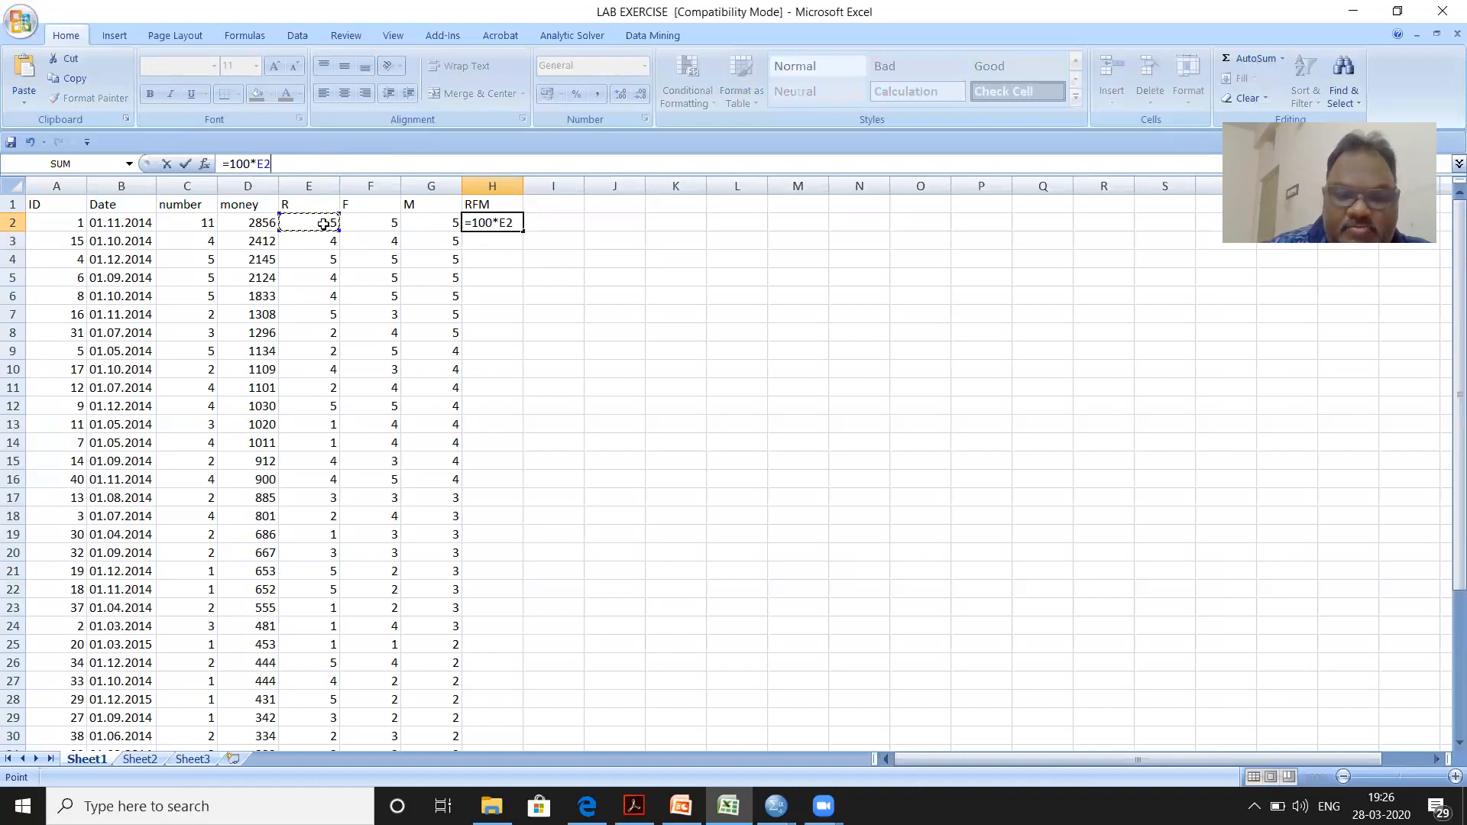
text(+10)
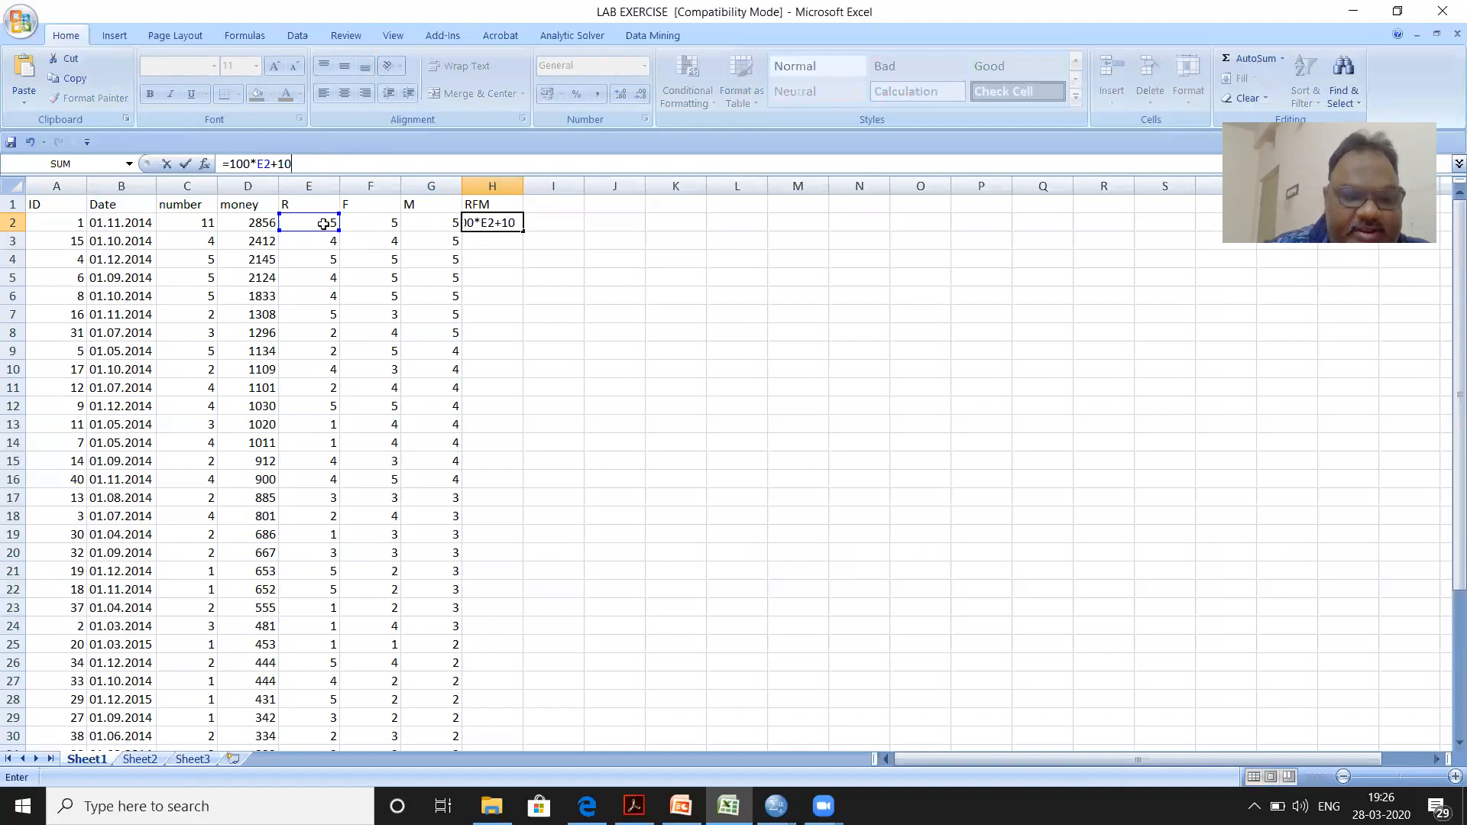
text(*)
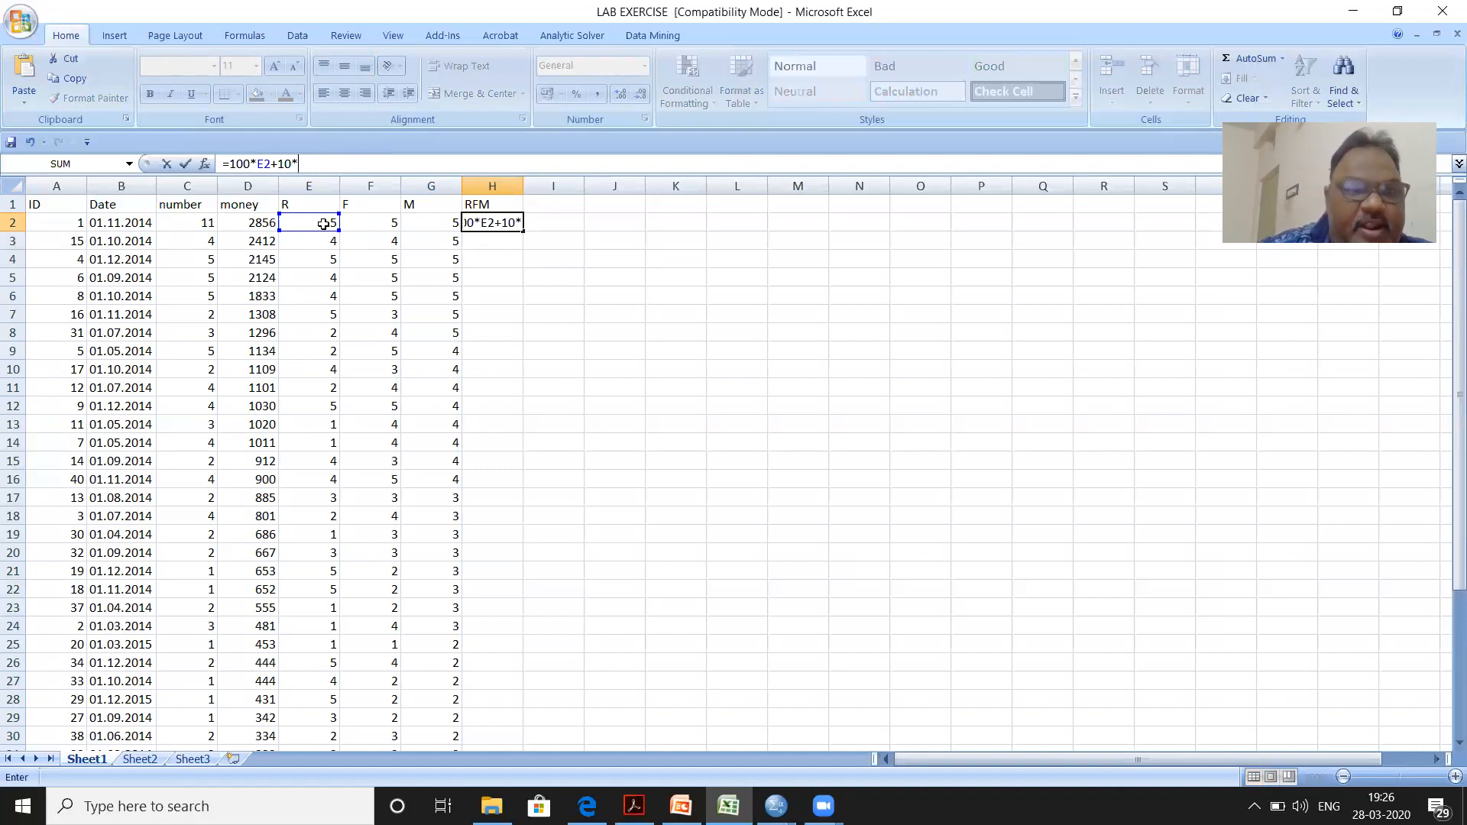
click(199, 222)
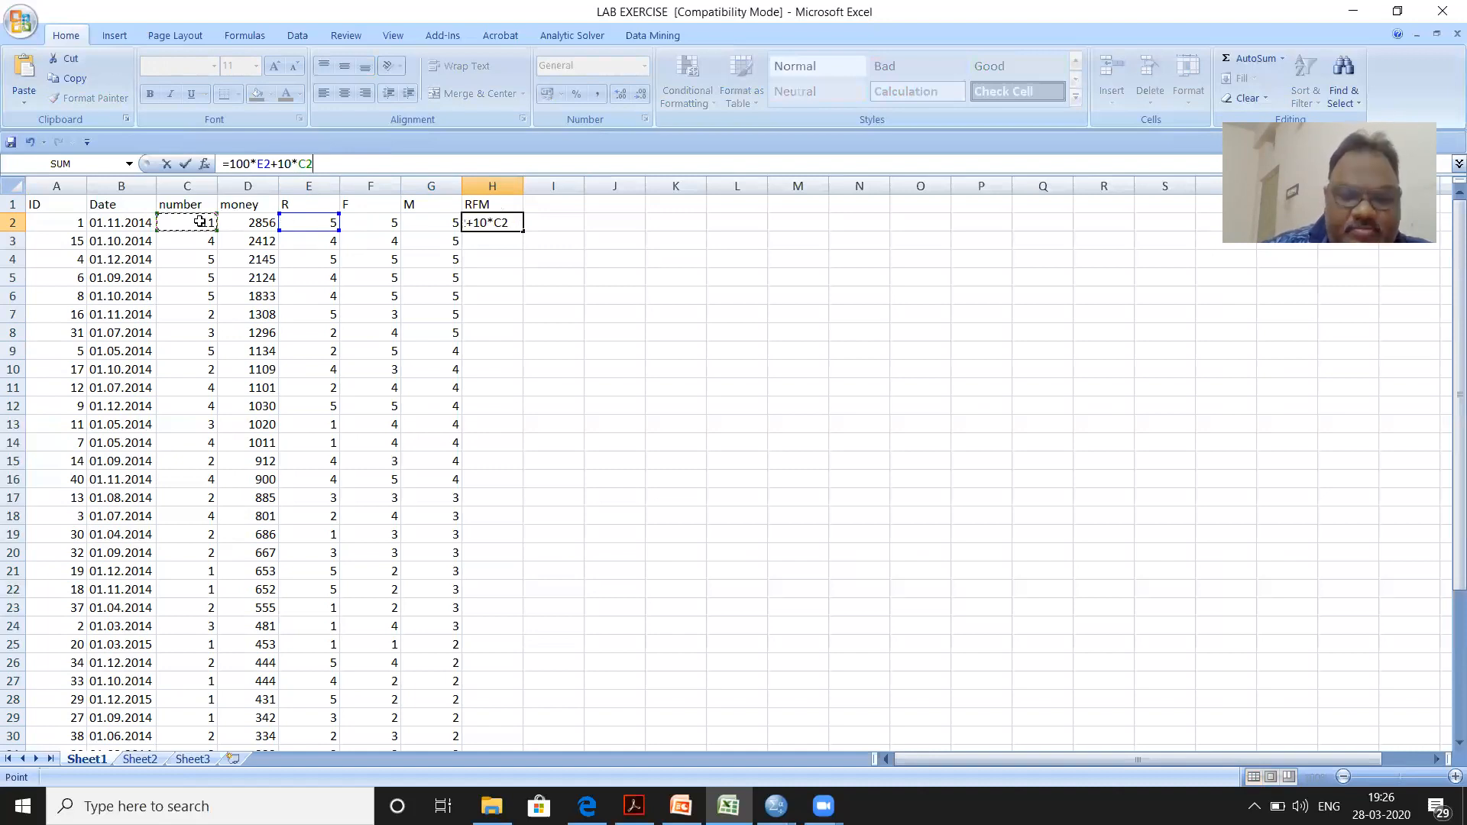
text(+)
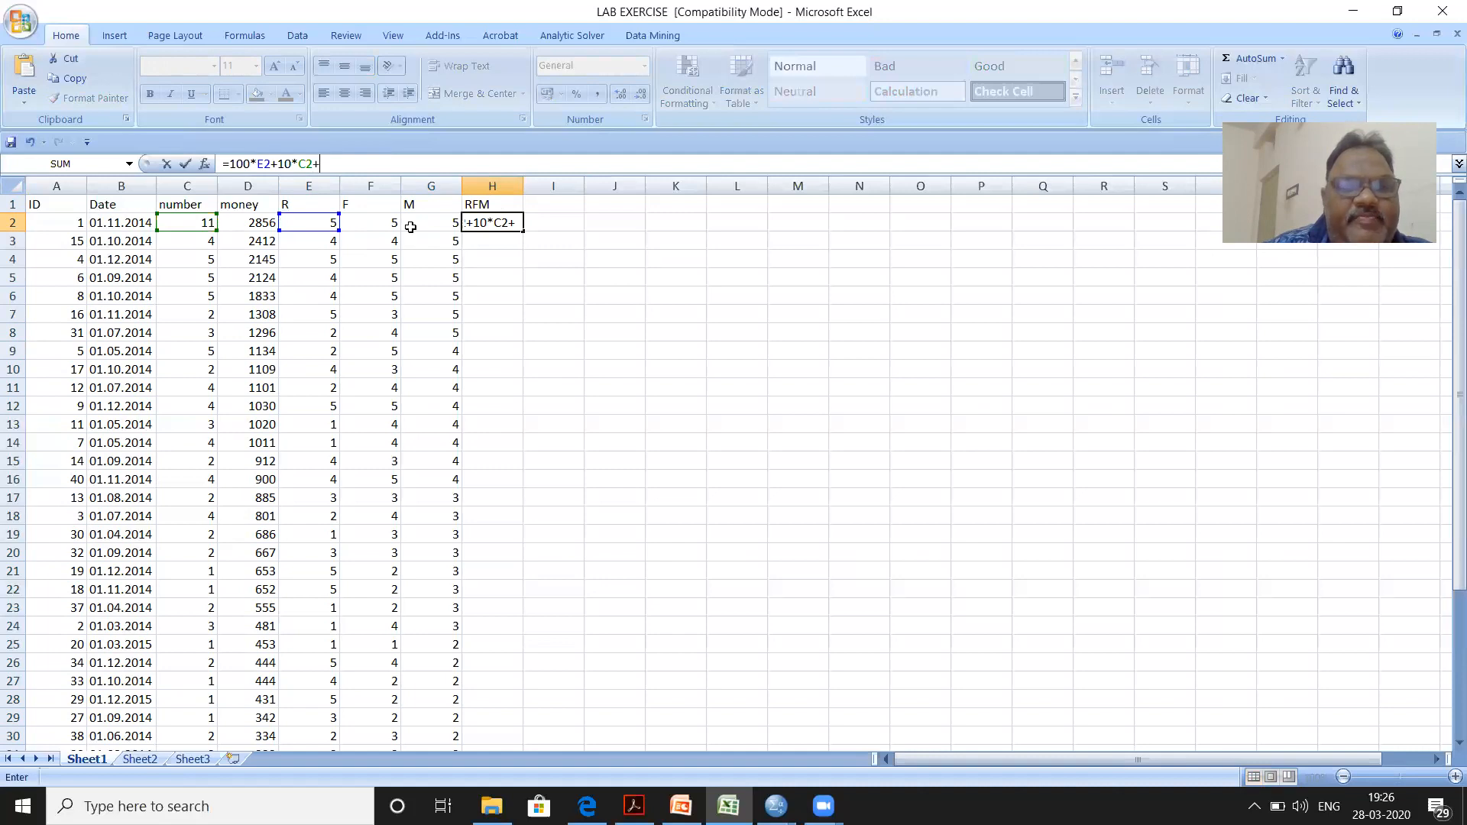
key(BackSpace)
key(BackSpace)
key(BackSpace)
key(BackSpace)
key(BackSpace)
key(BackSpace)
key(BackSpace)
key(BackSpace)
key(BackSpace)
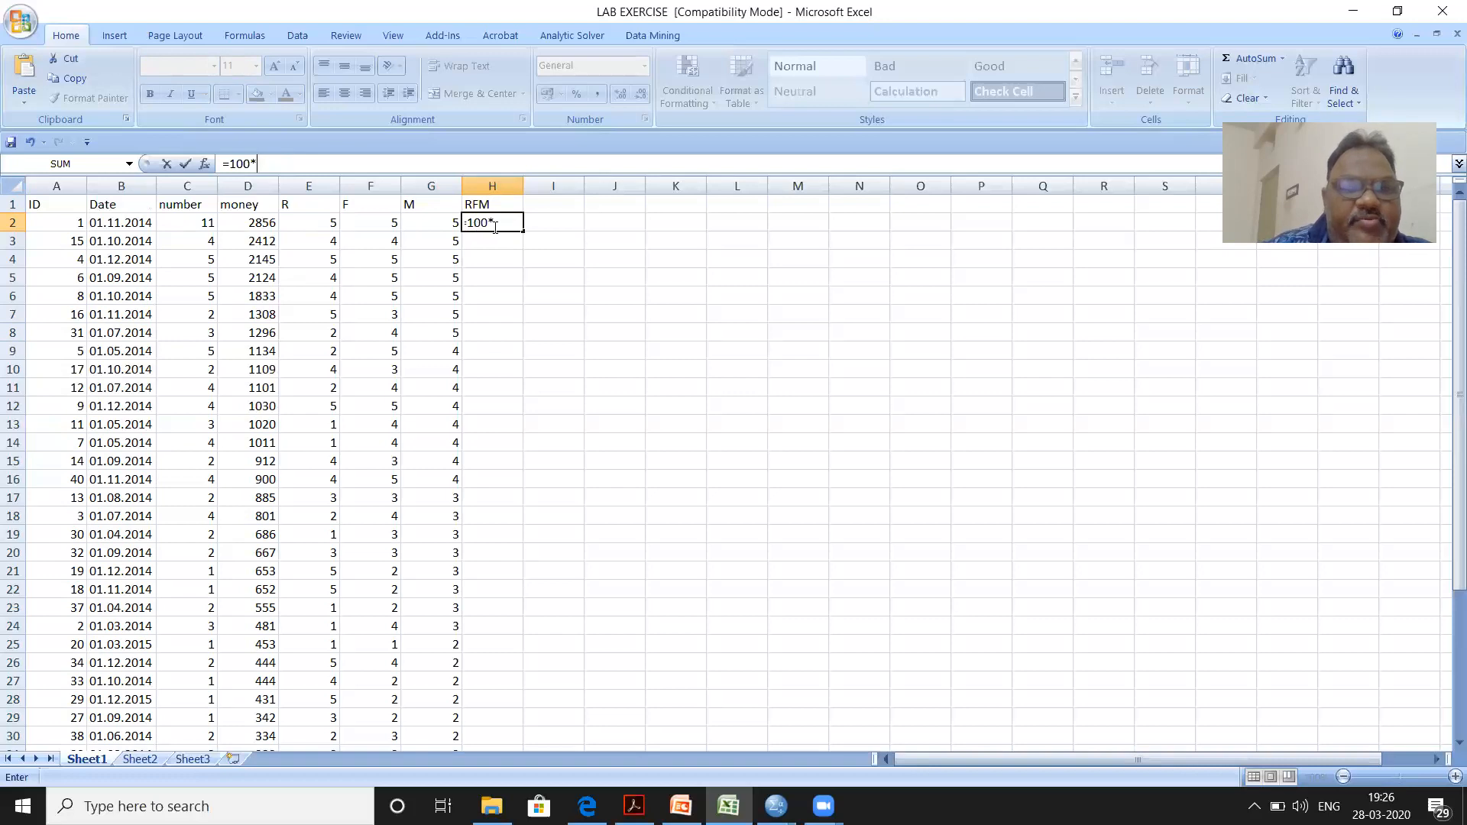
Step: Extend the RFM formula in H2 to =100*E2+10*F2+, referencing the first record's R and F scores
click(313, 222)
text(+)
text(10)
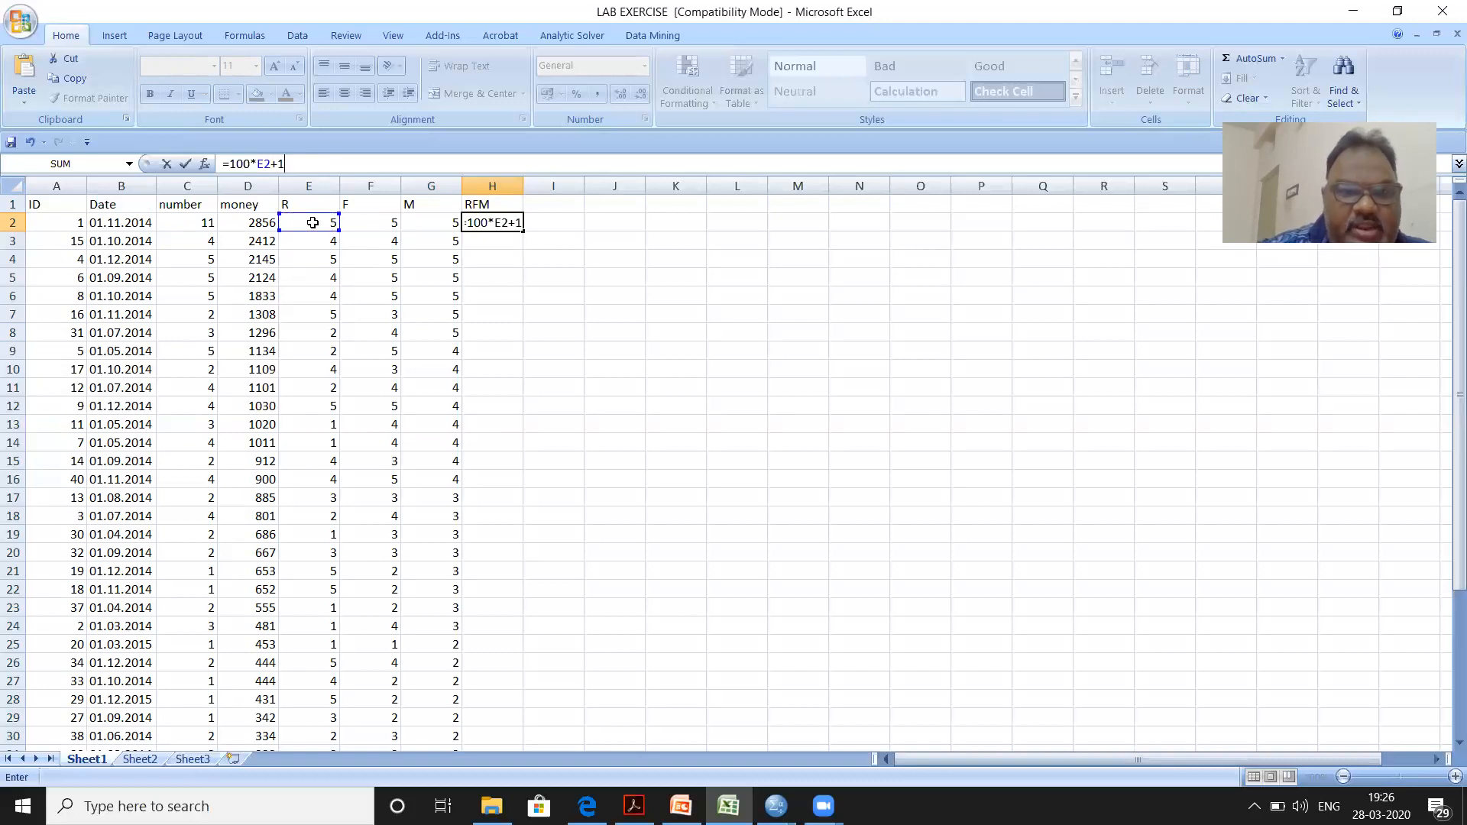
text(*)
click(375, 229)
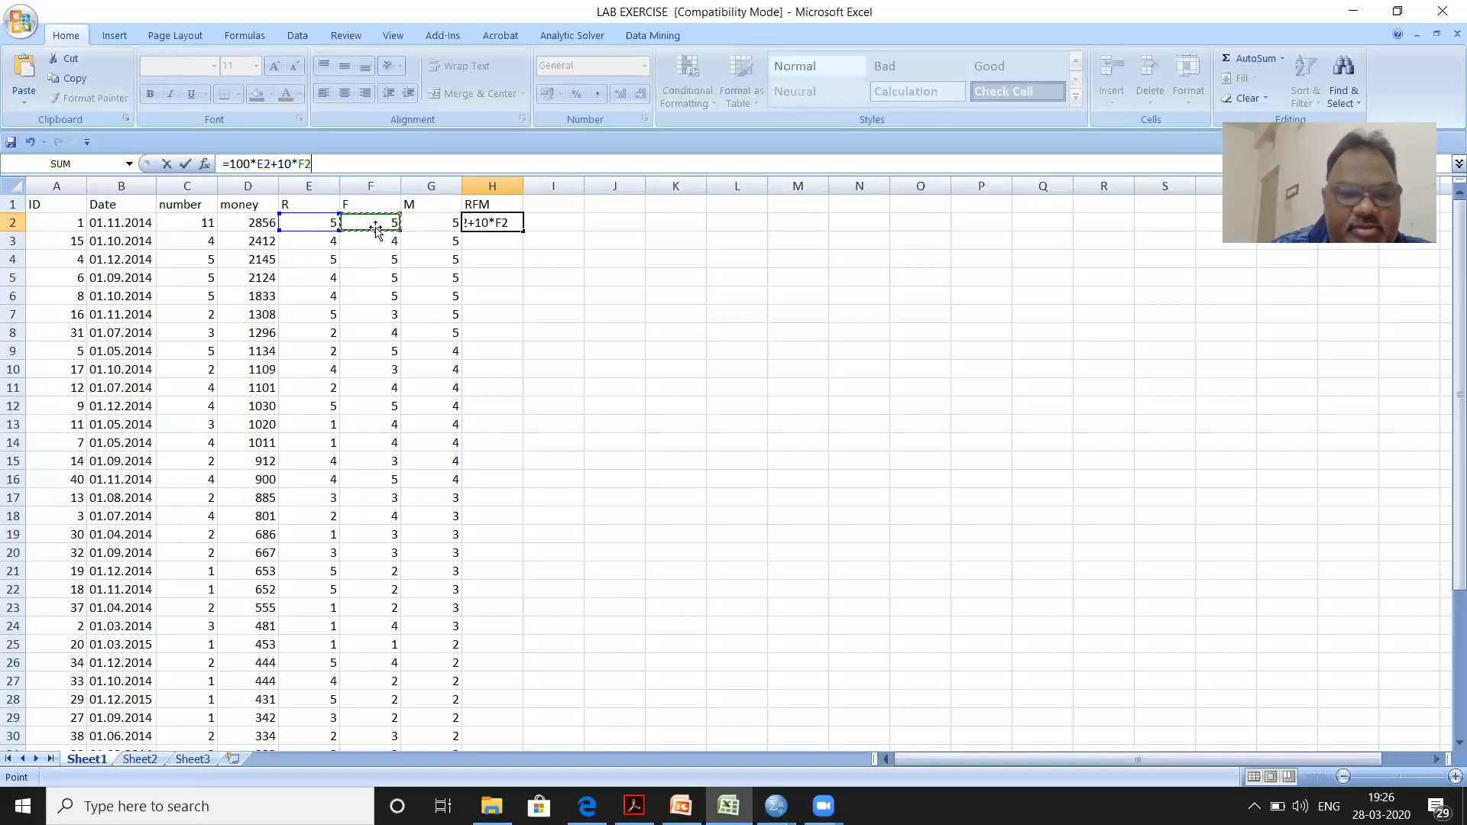
text(+)
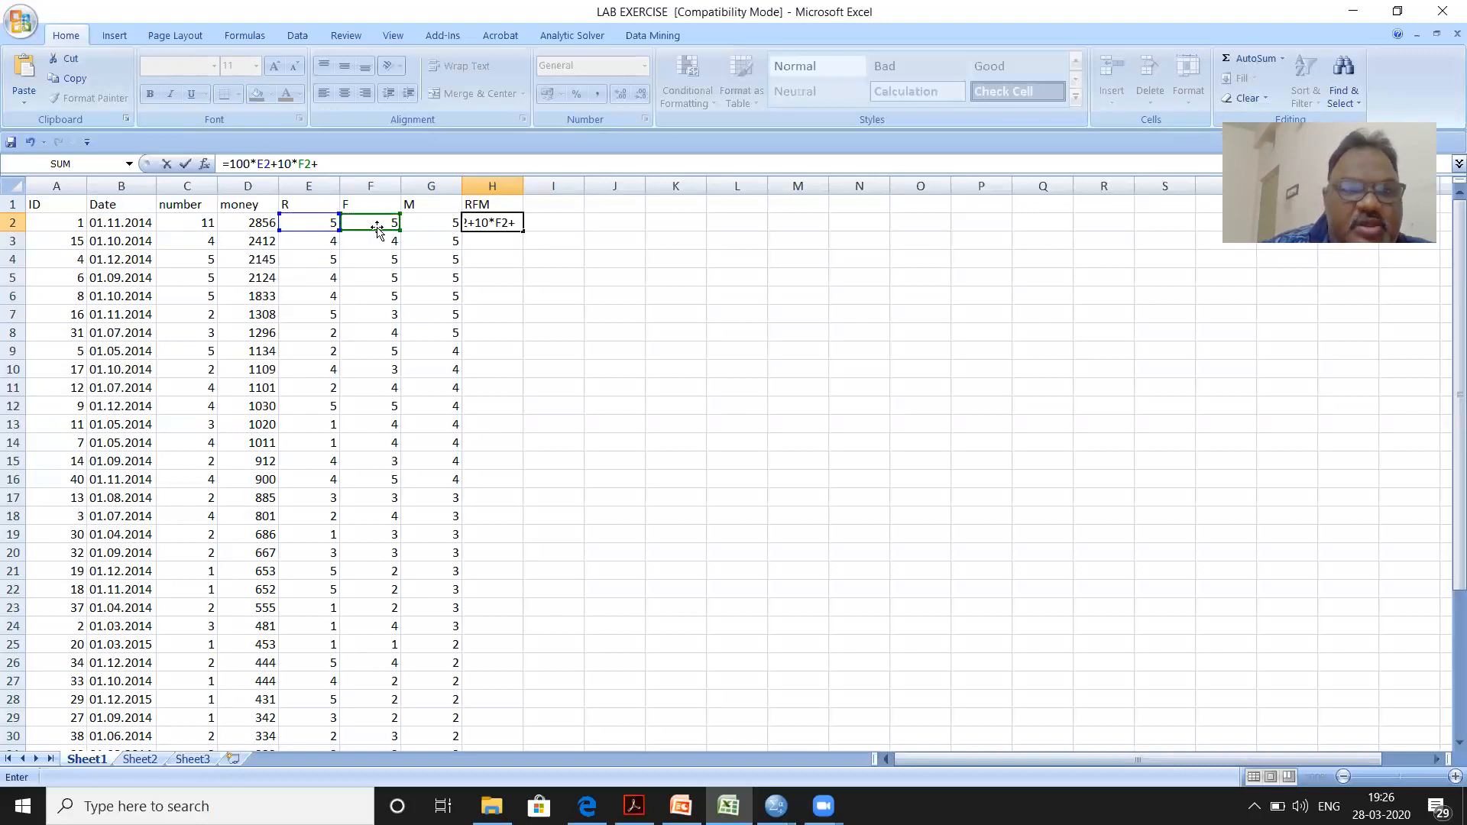
click(414, 224)
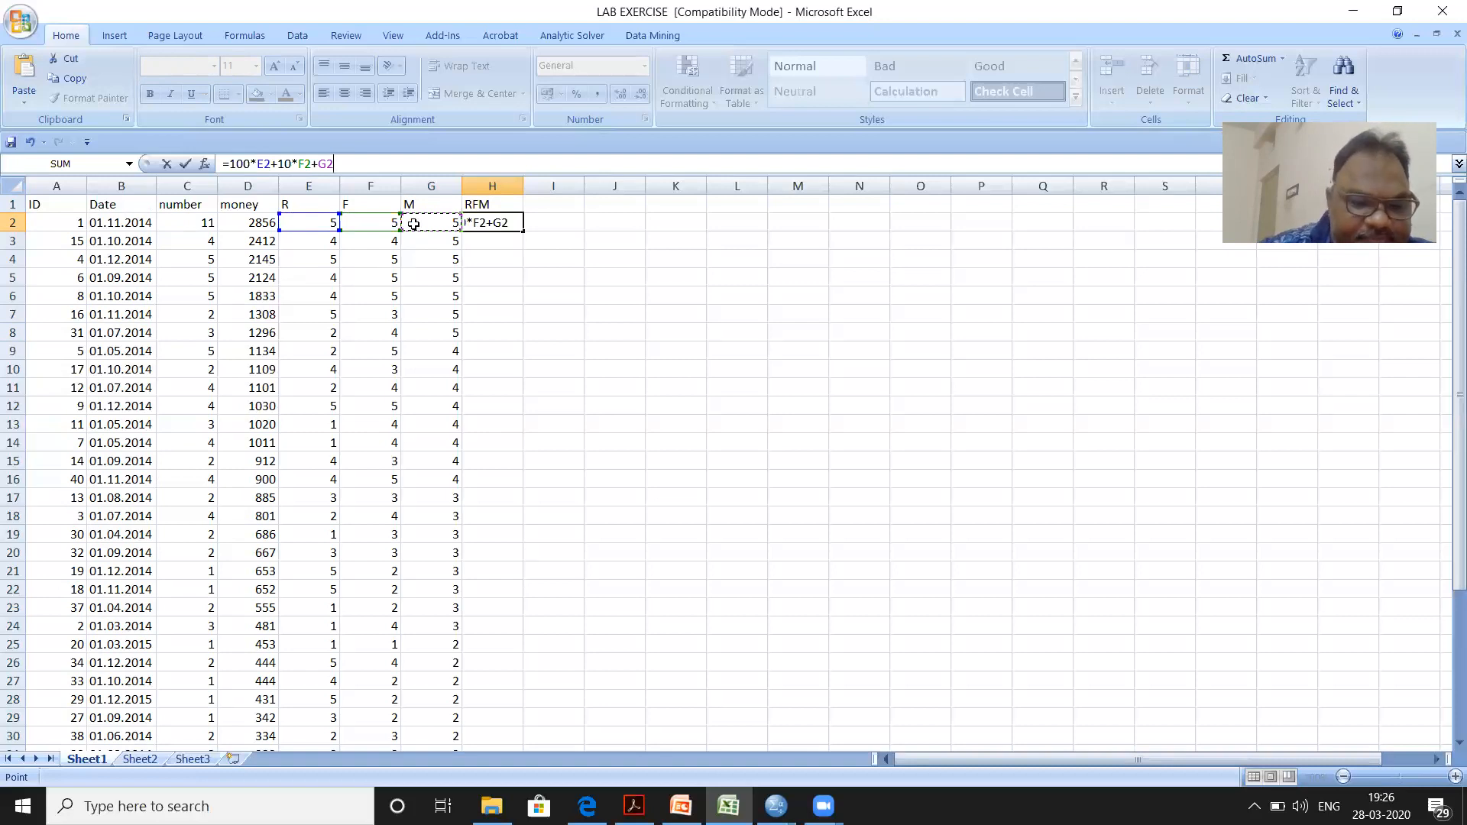
text(*)
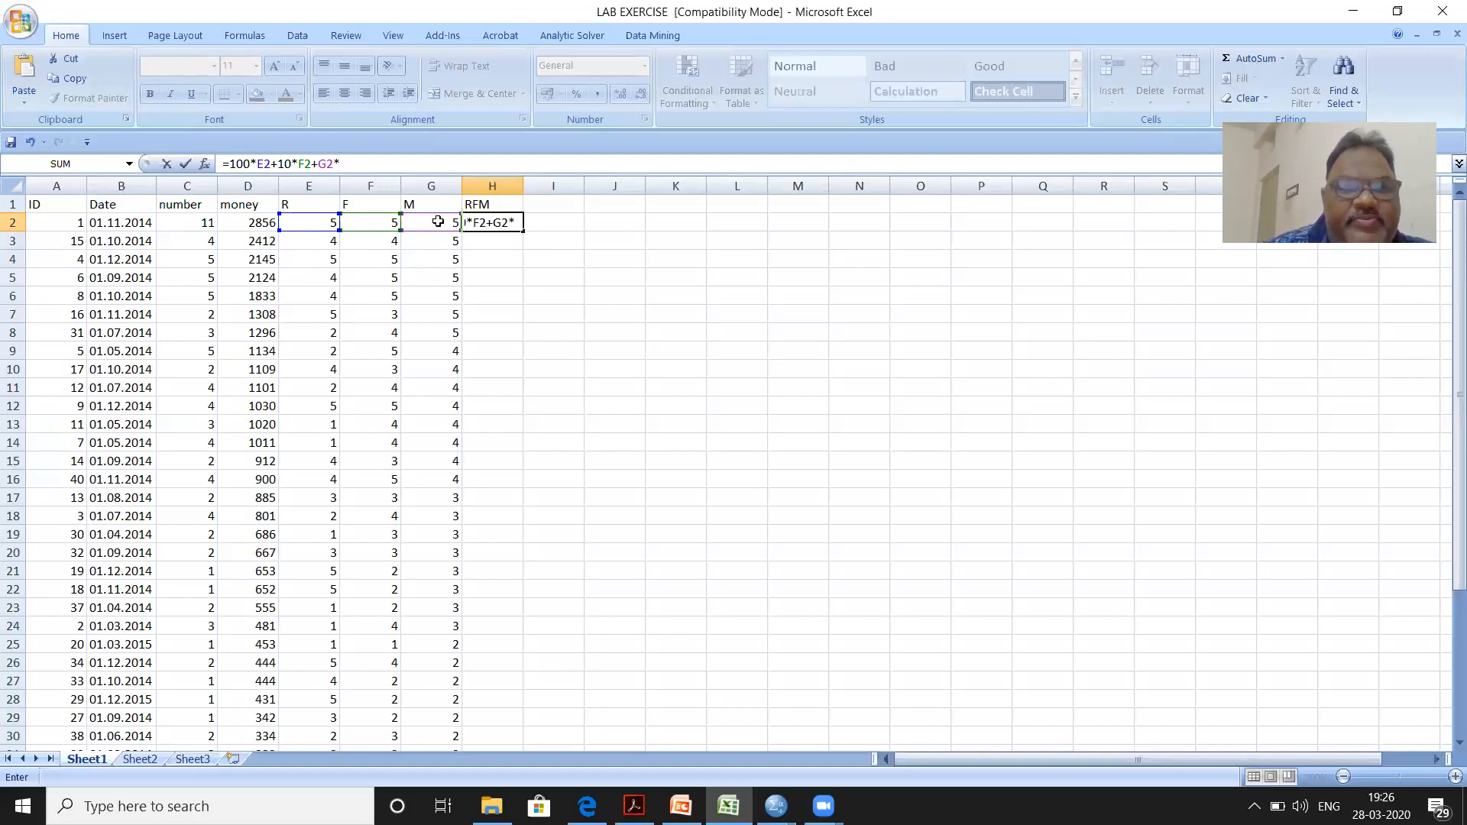
click(438, 221)
key(BackSpace)
key(BackSpace)
key(BackSpace)
key(BackSpace)
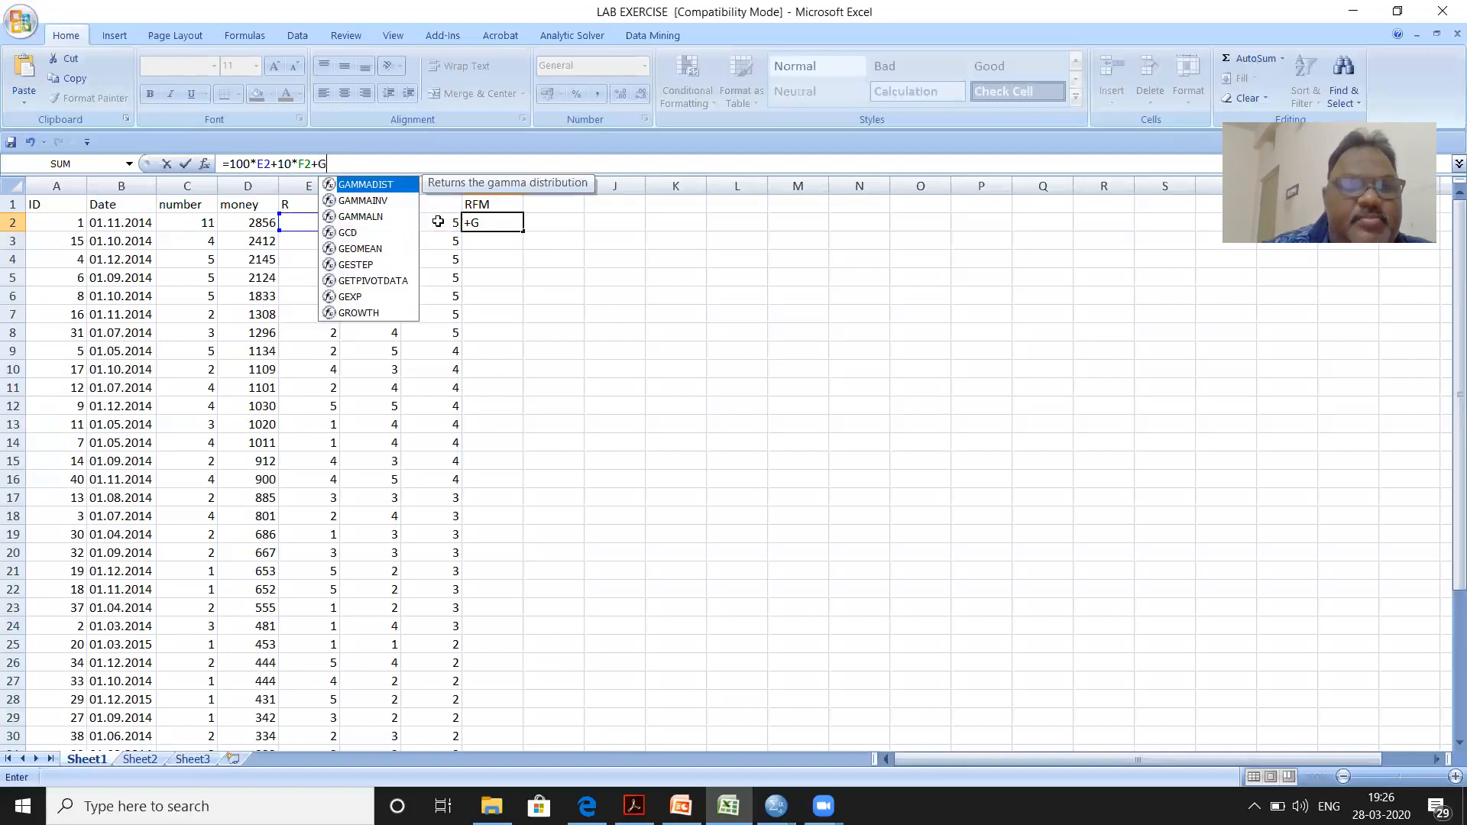
key(BackSpace)
Step: Complete the RFM formula in H2 as =100*E2+10*F2+5*G2 and enter it
text(5)
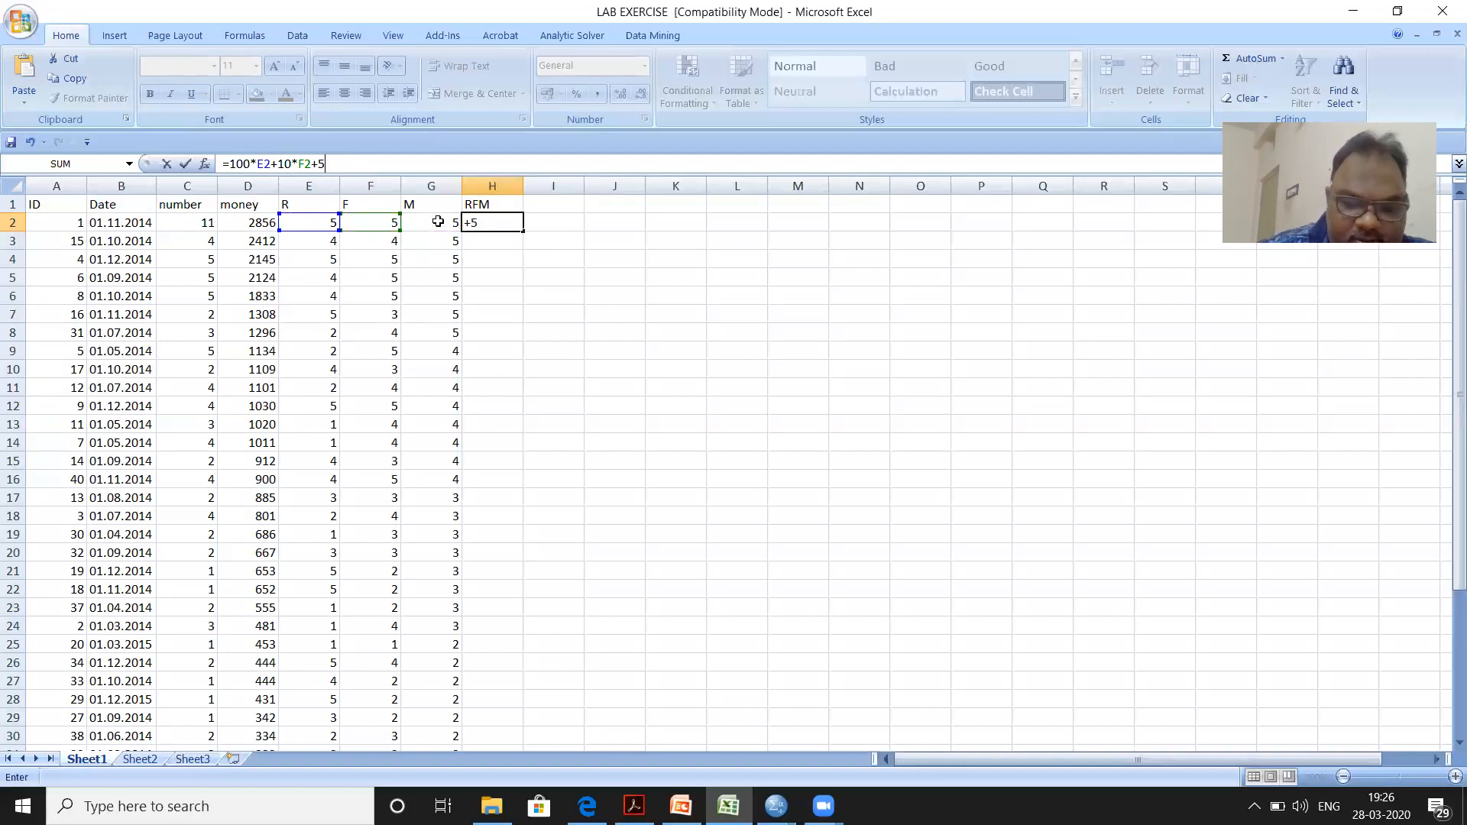
text(.)
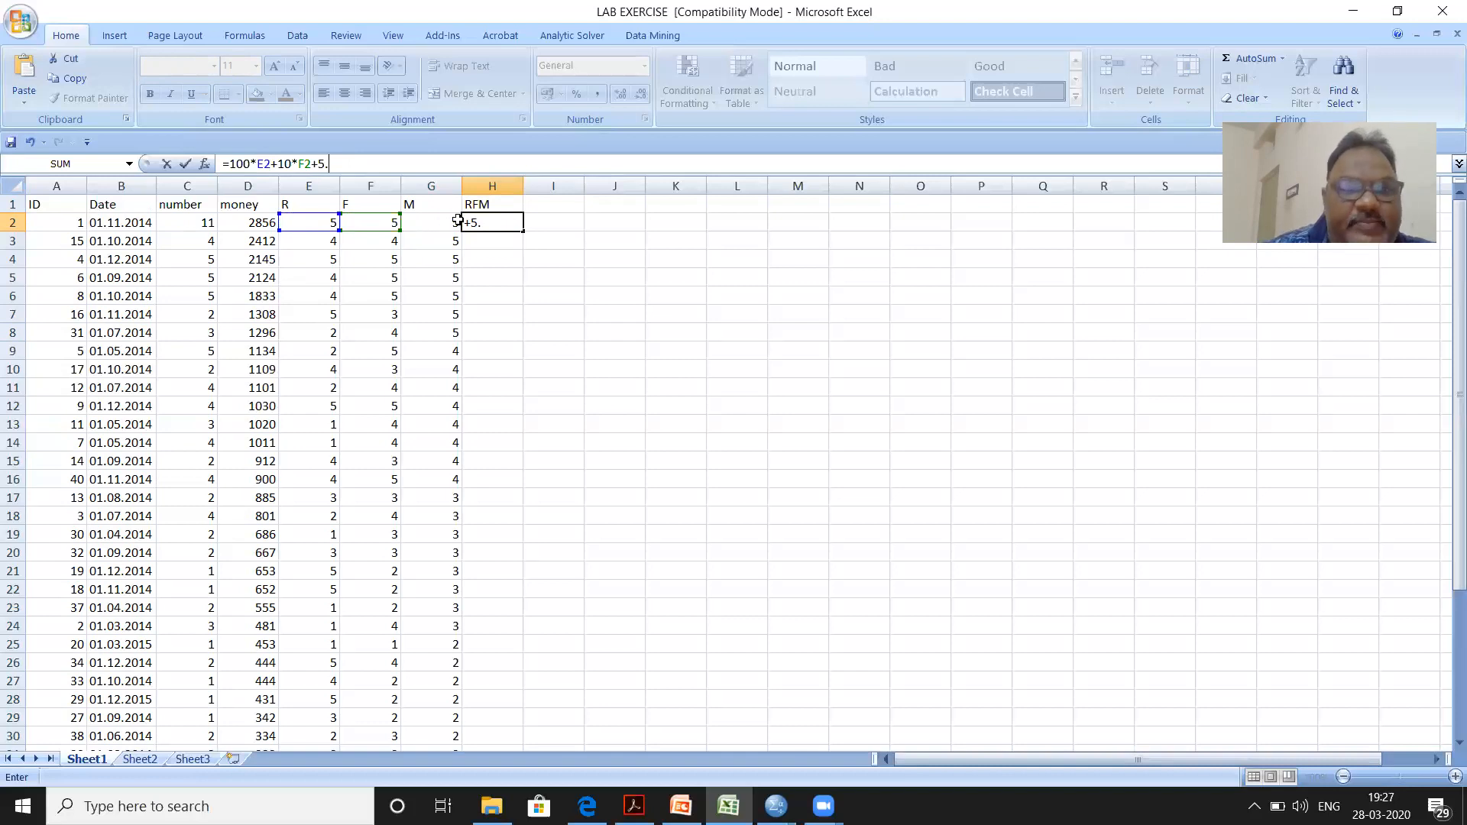
click(450, 222)
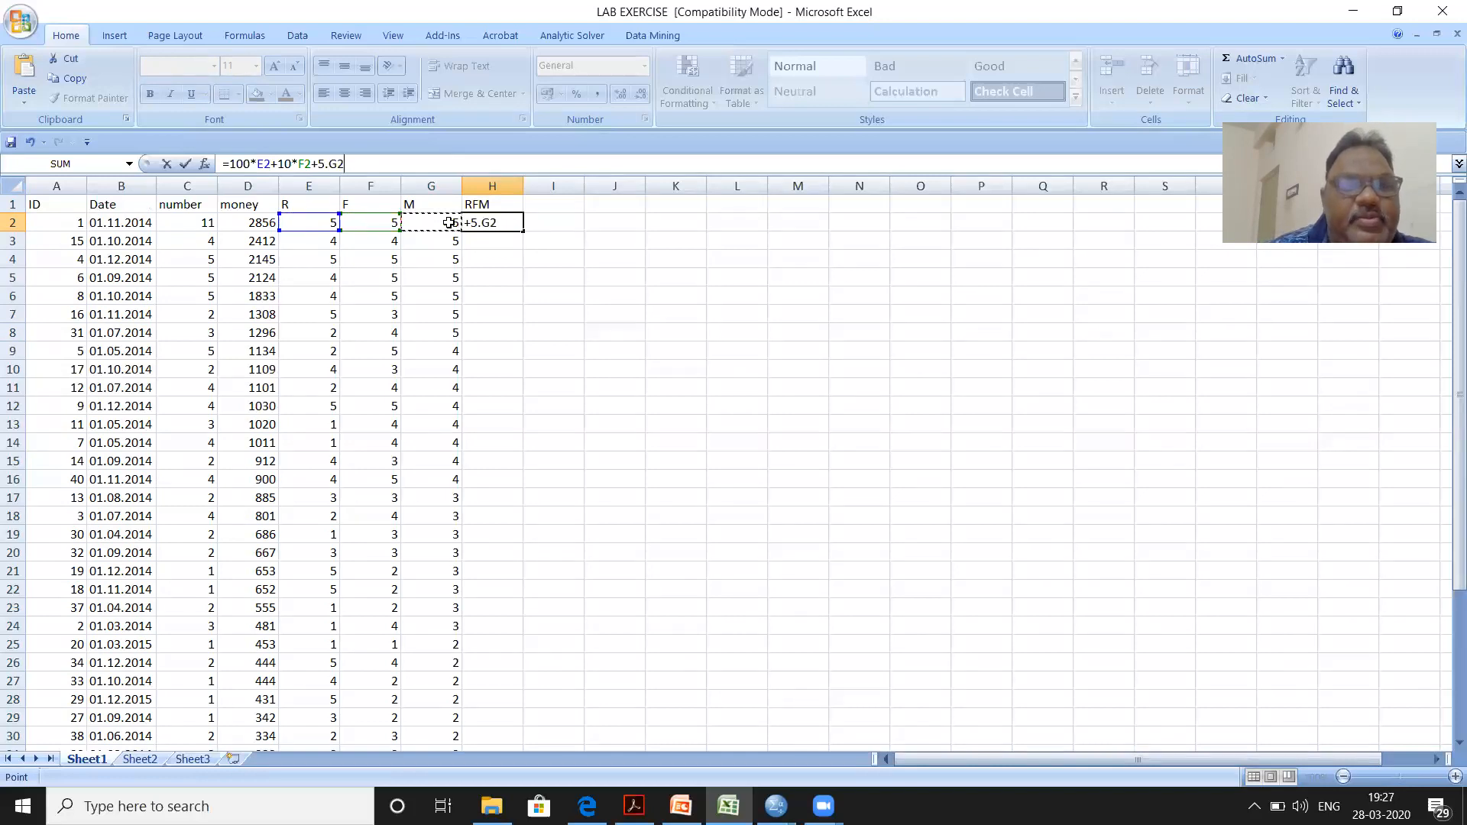
click(329, 166)
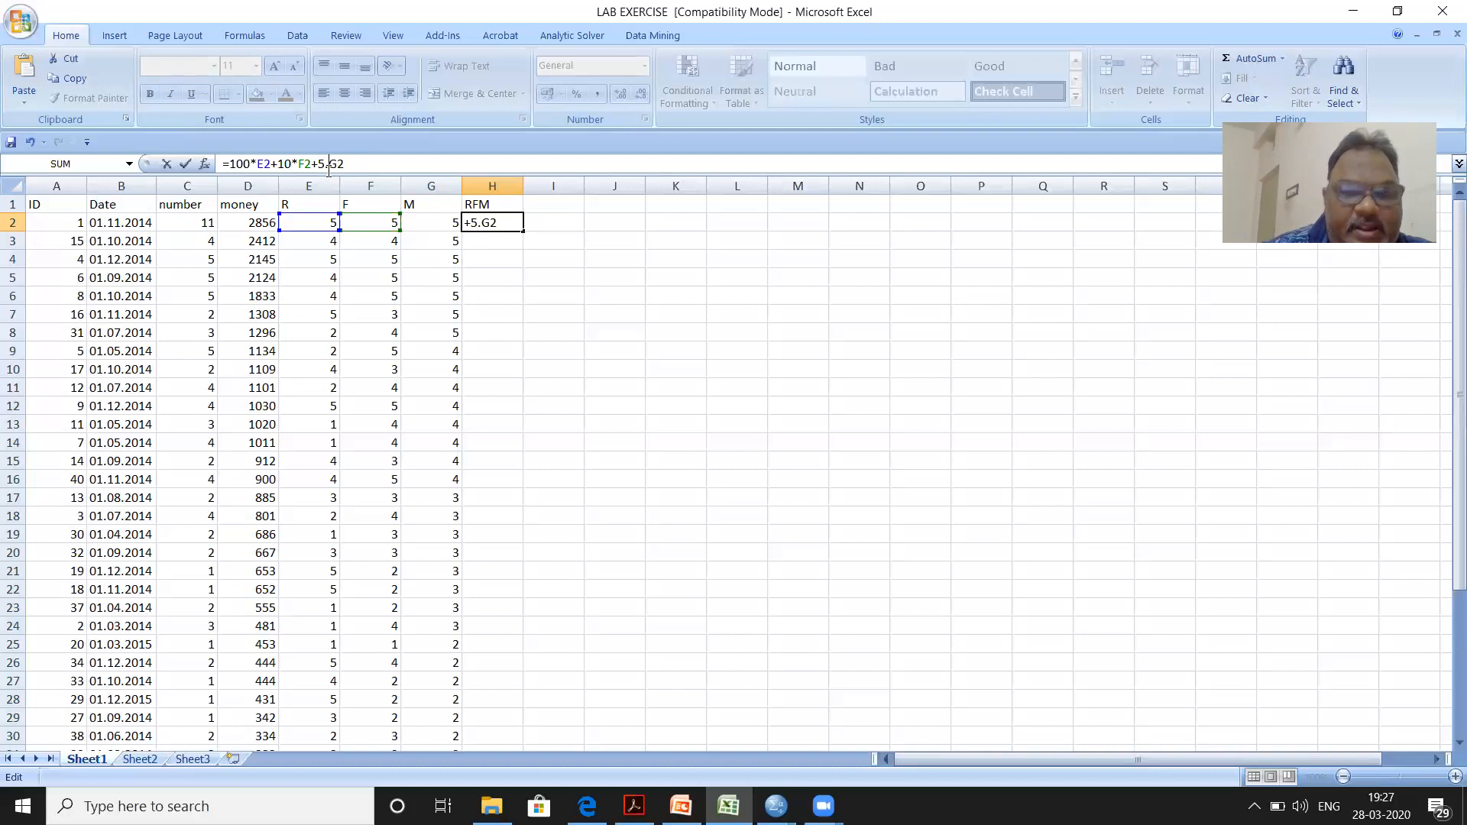
key(BackSpace)
text(*)
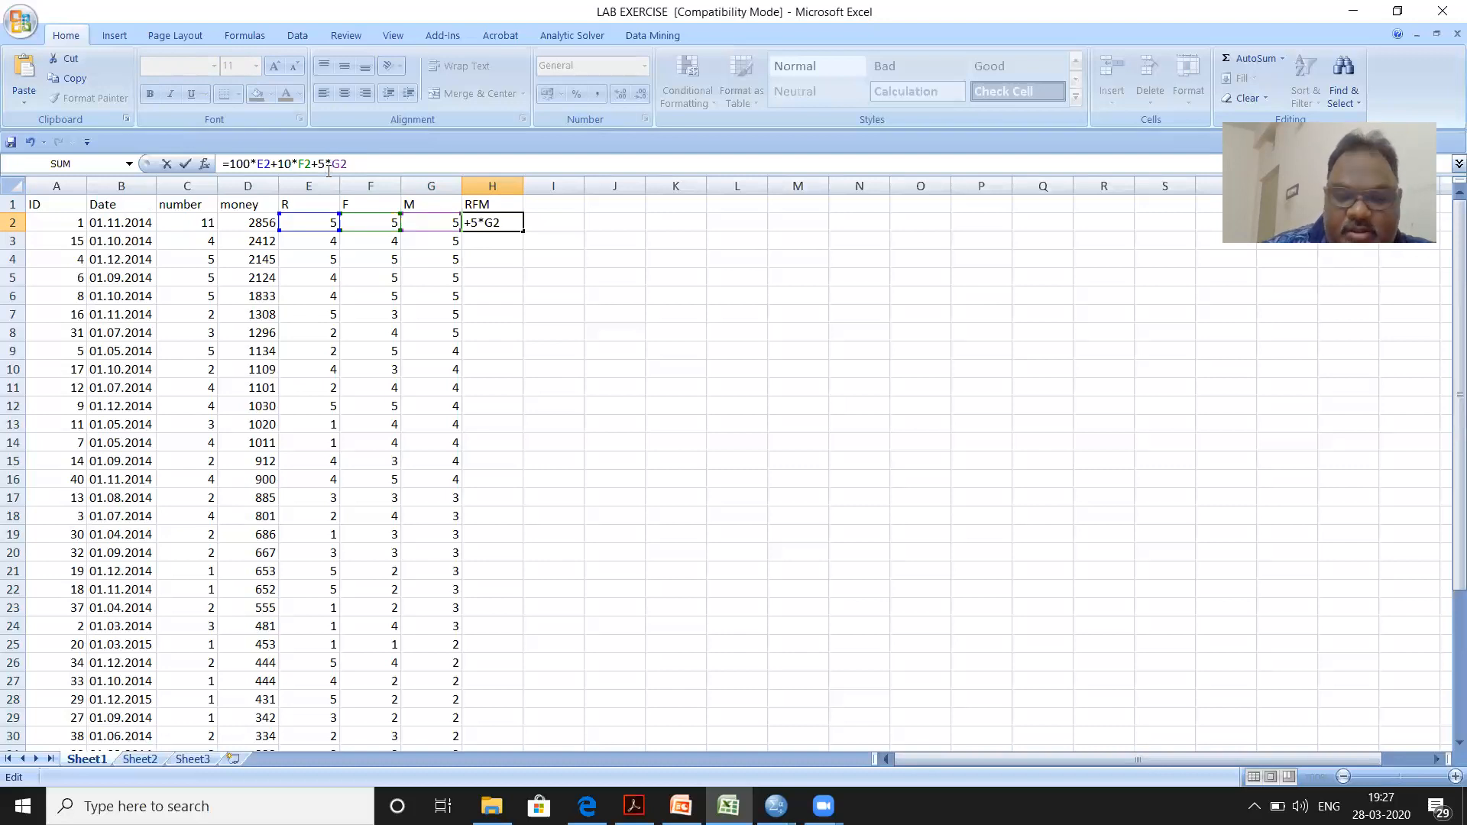
key(Return)
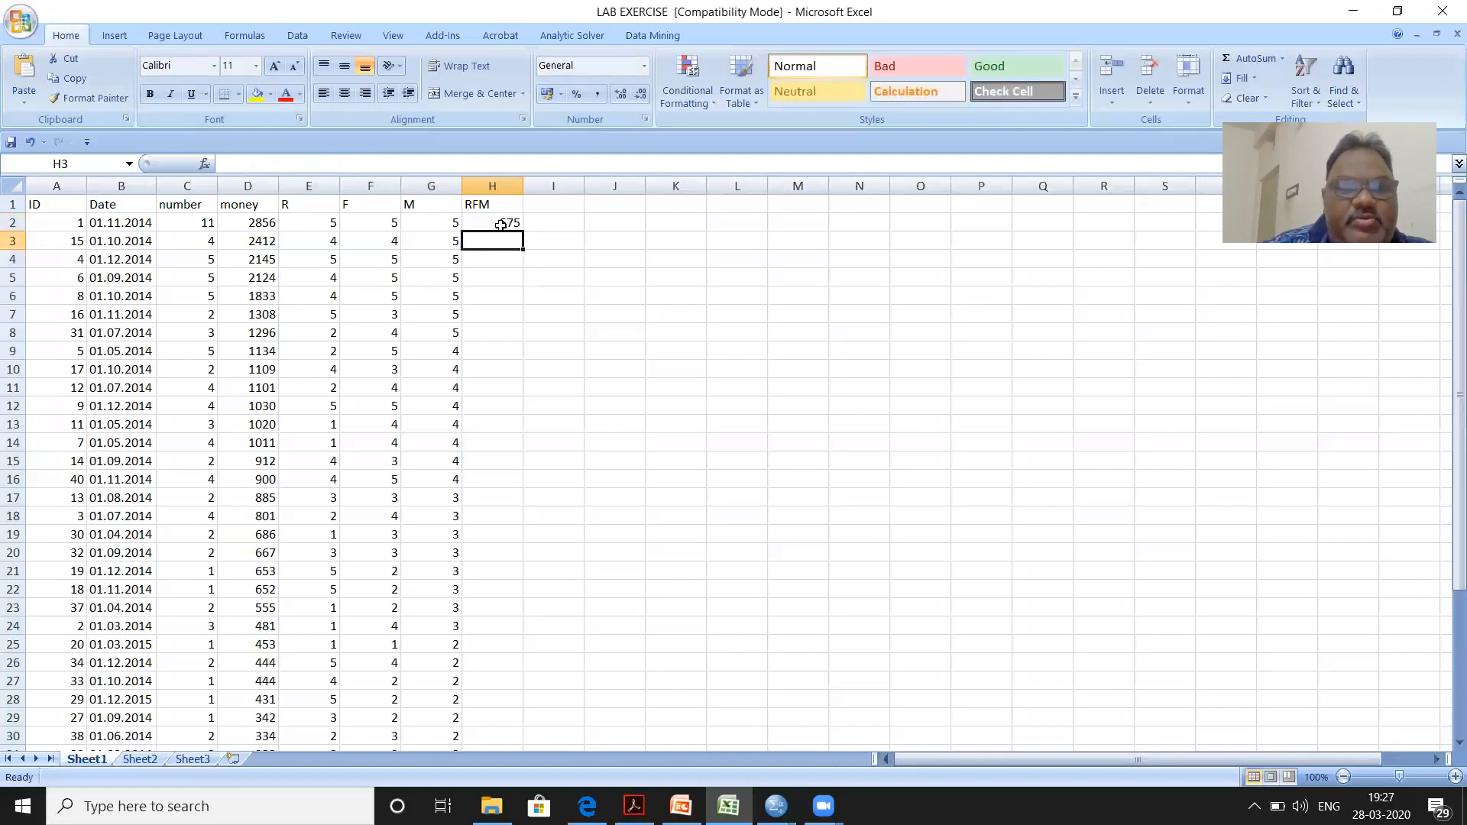
Step: Change the multiplier of G2 in the H2 formula to 1, so it reads =100*E2+10*F2+1*G2
click(501, 220)
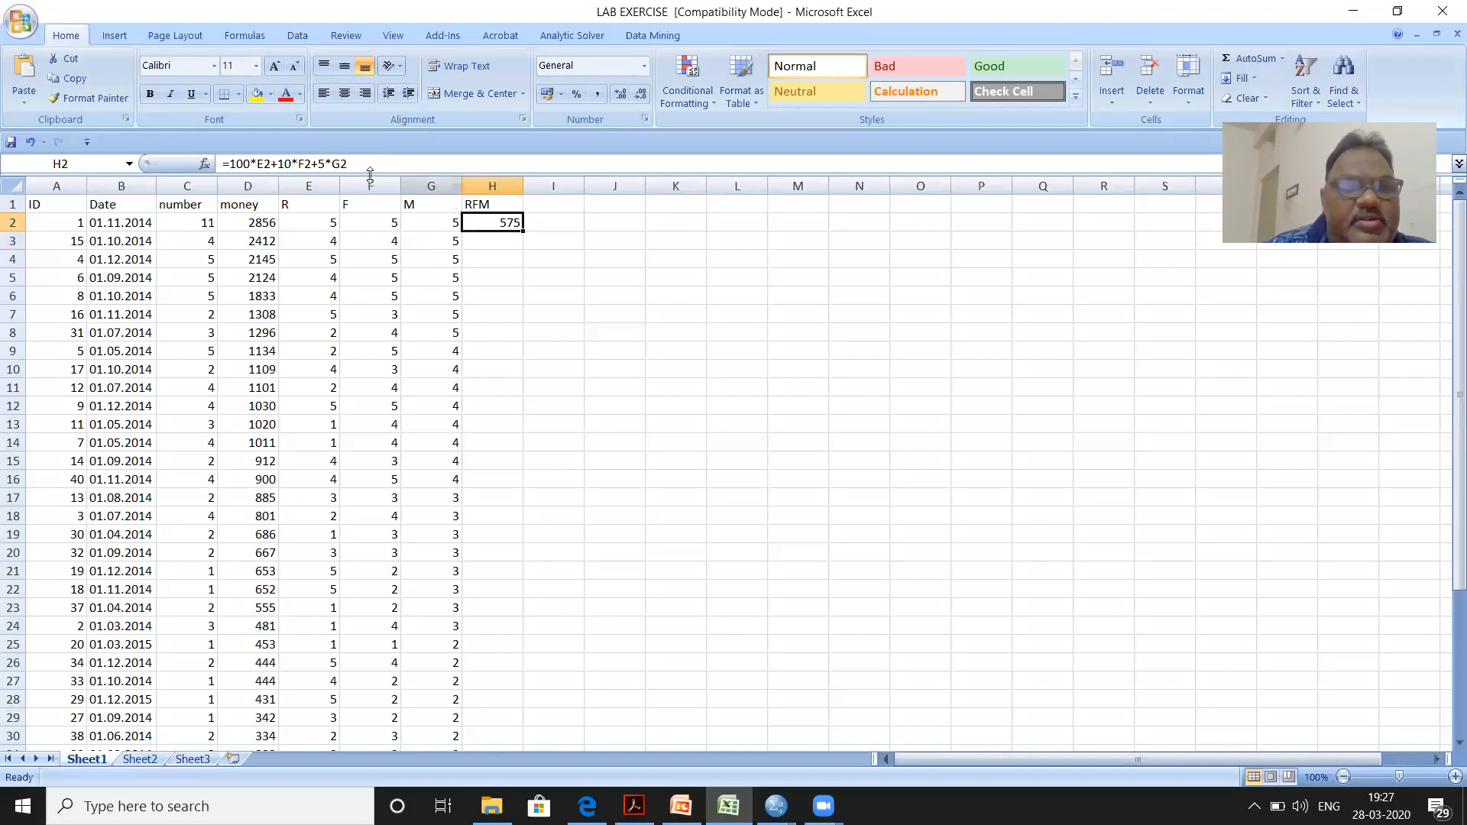
double_click(481, 220)
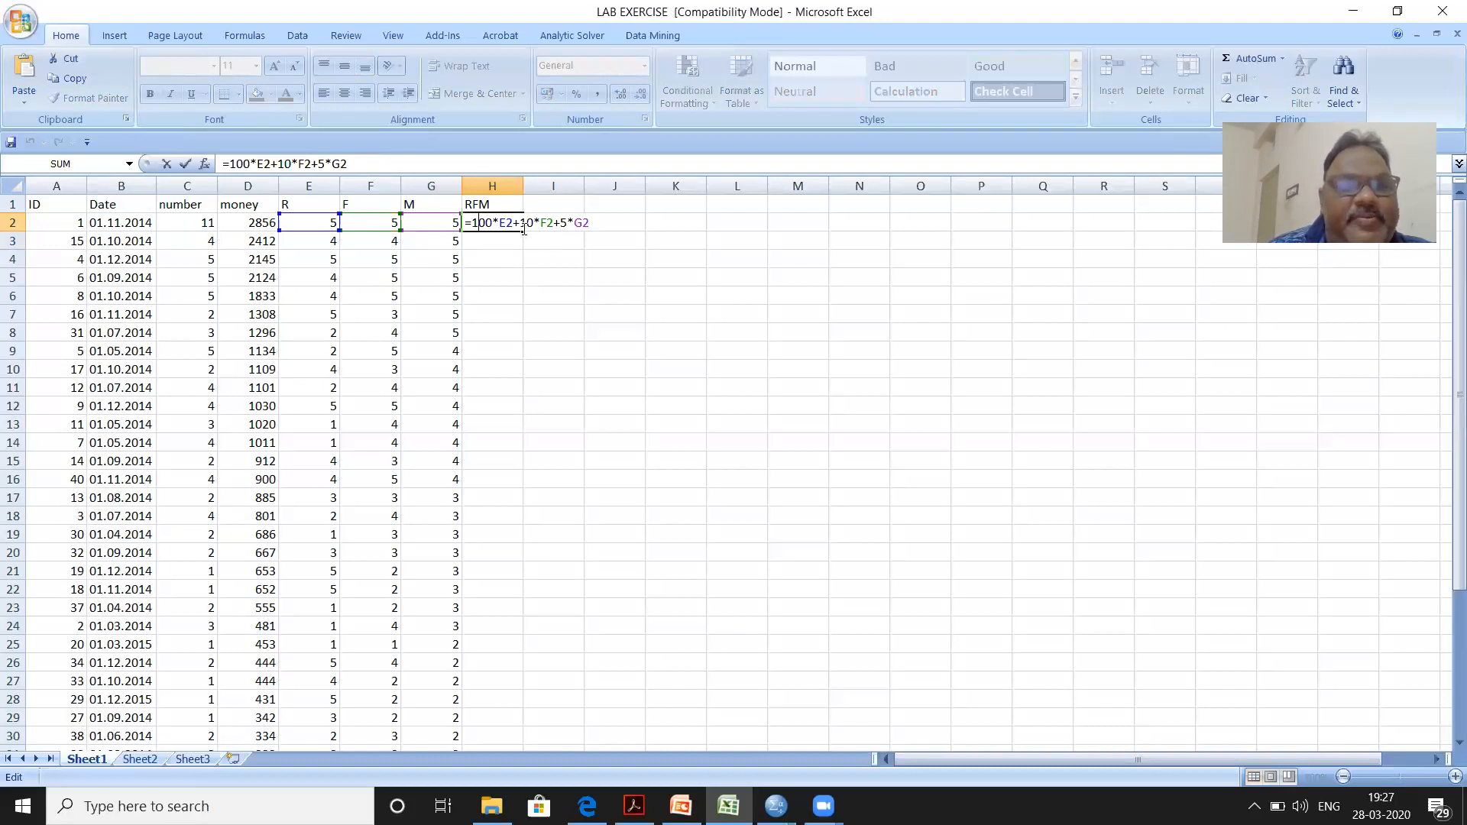
click(325, 163)
key(BackSpace)
text(1)
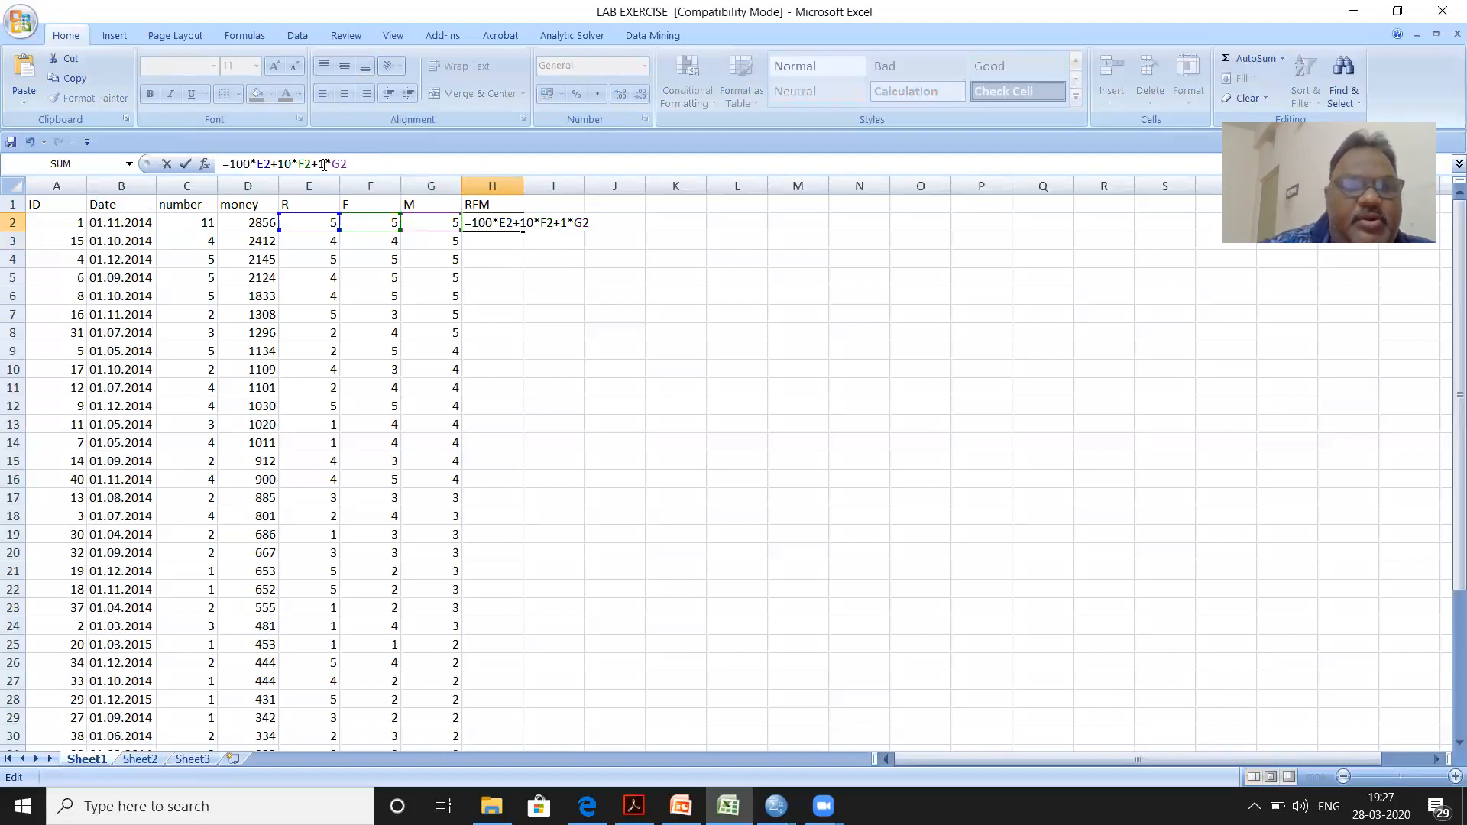
key(ctrl+Return)
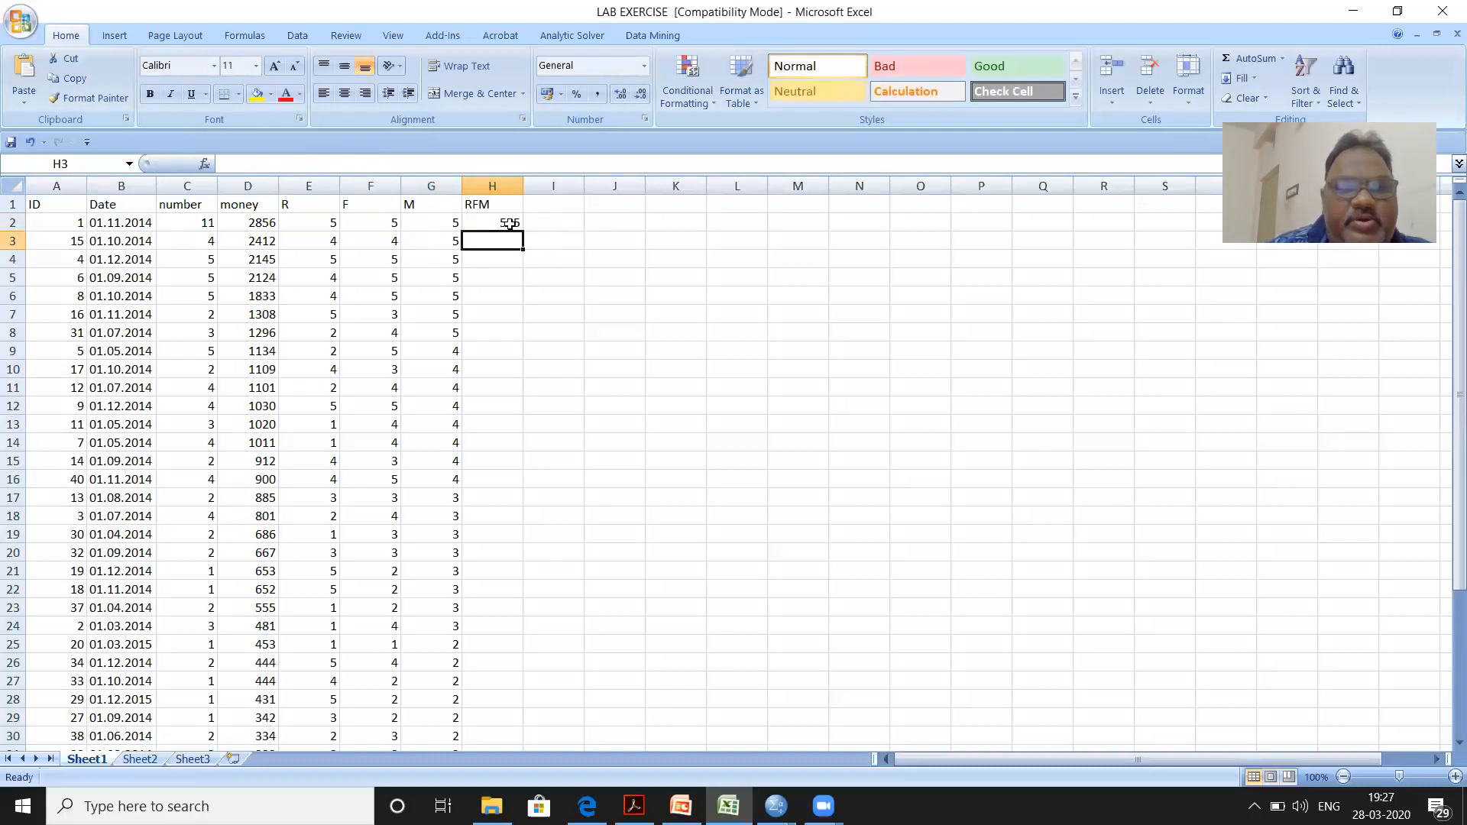
Step: Fill the RFM formula from H2 down through H41 and deselect the filled range
drag(517, 231, 528, 704)
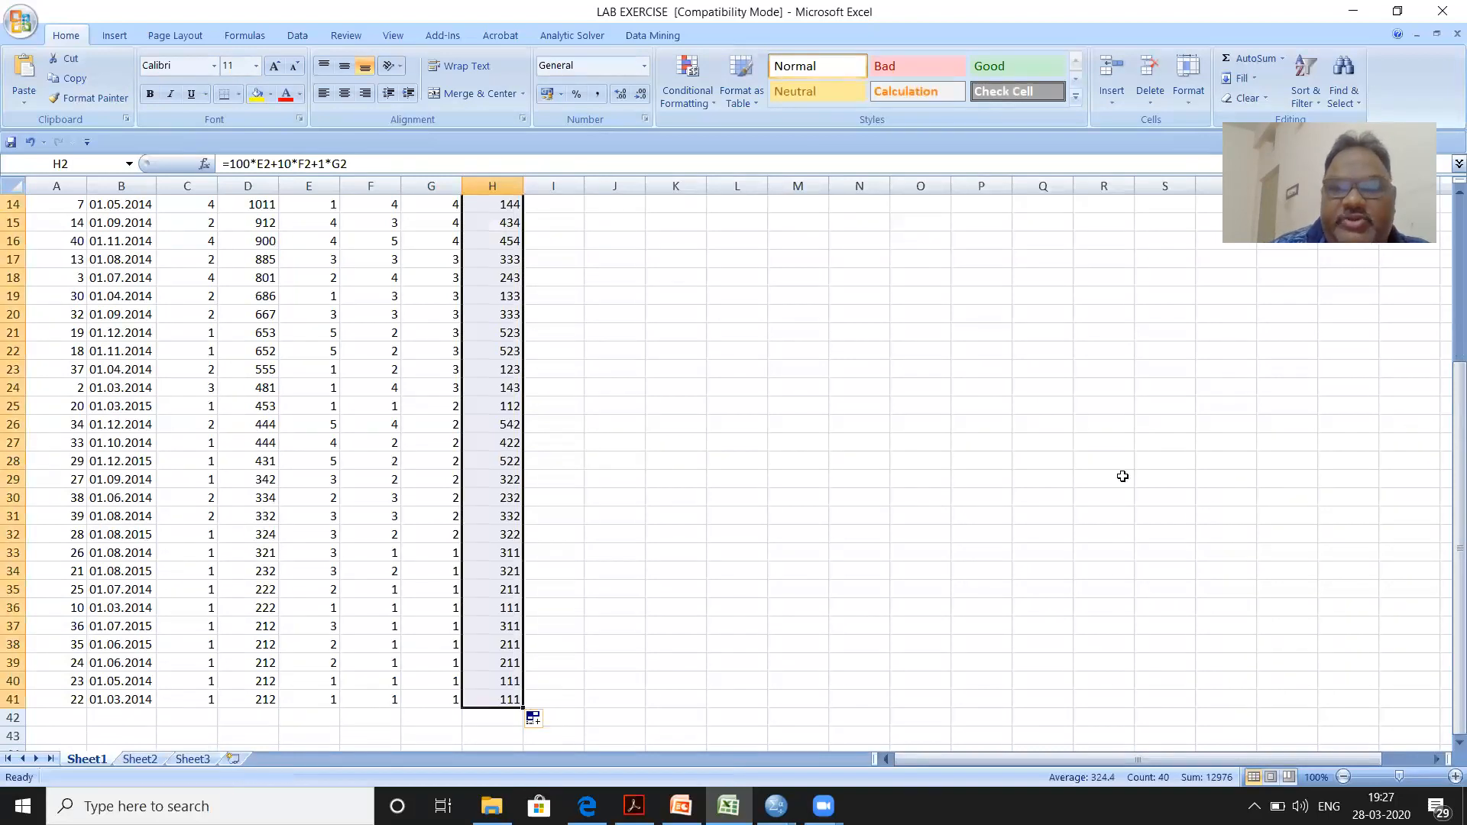
drag(1445, 488, 1446, 254)
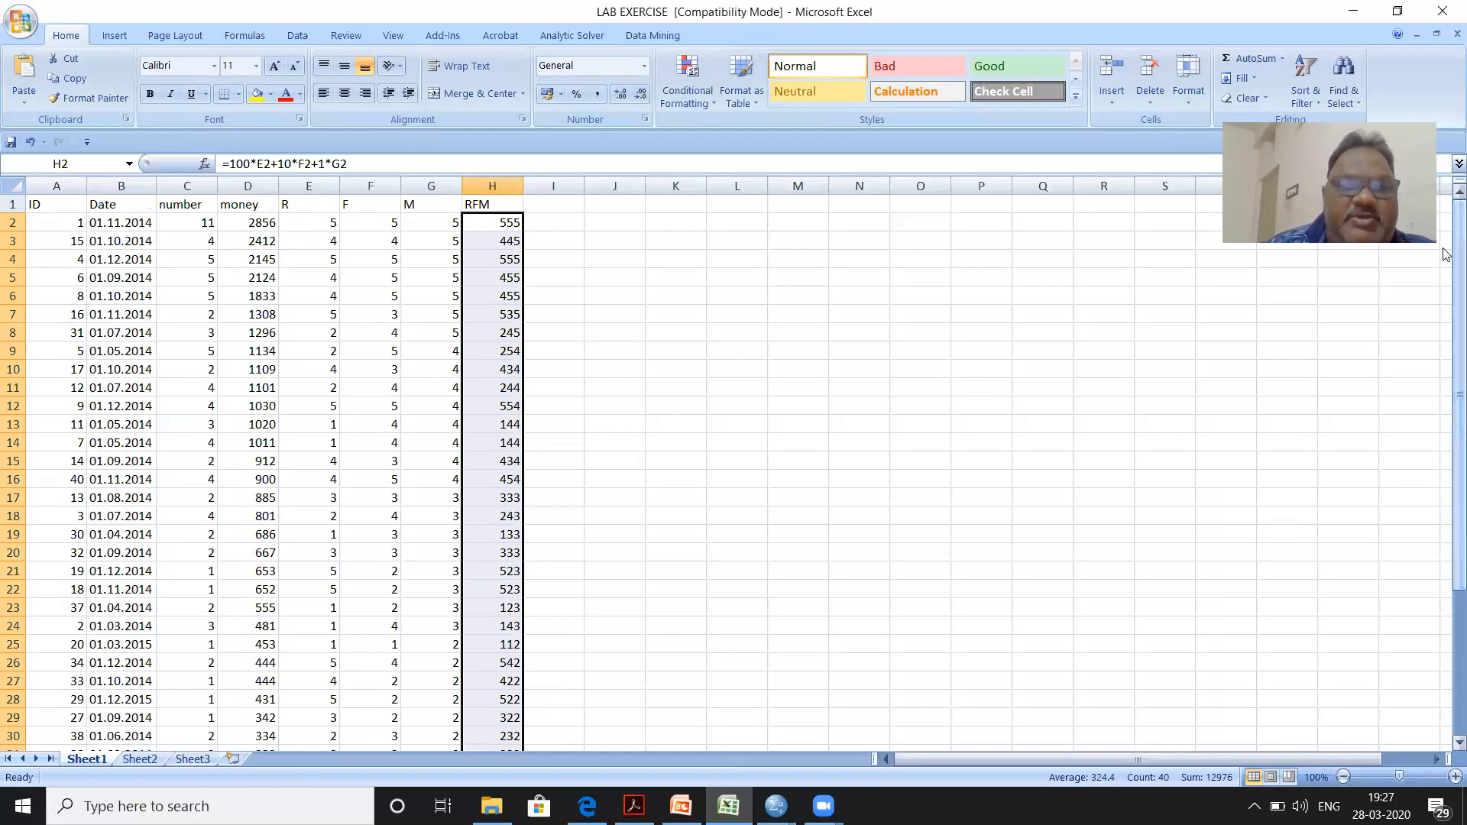
click(975, 347)
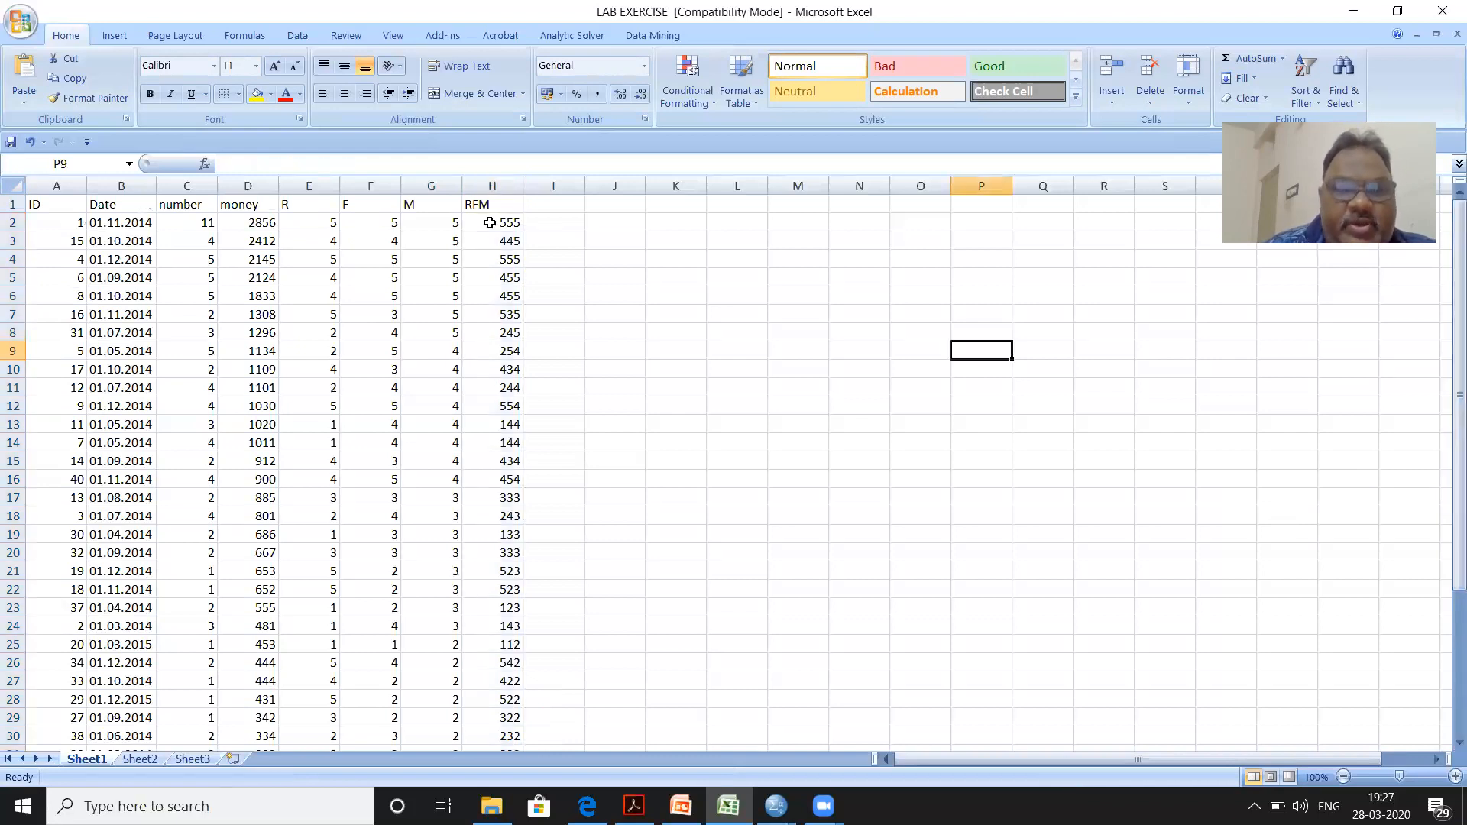
Step: Sort all the records by the RFM column from largest to smallest, expanding the selection to the other columns
click(490, 223)
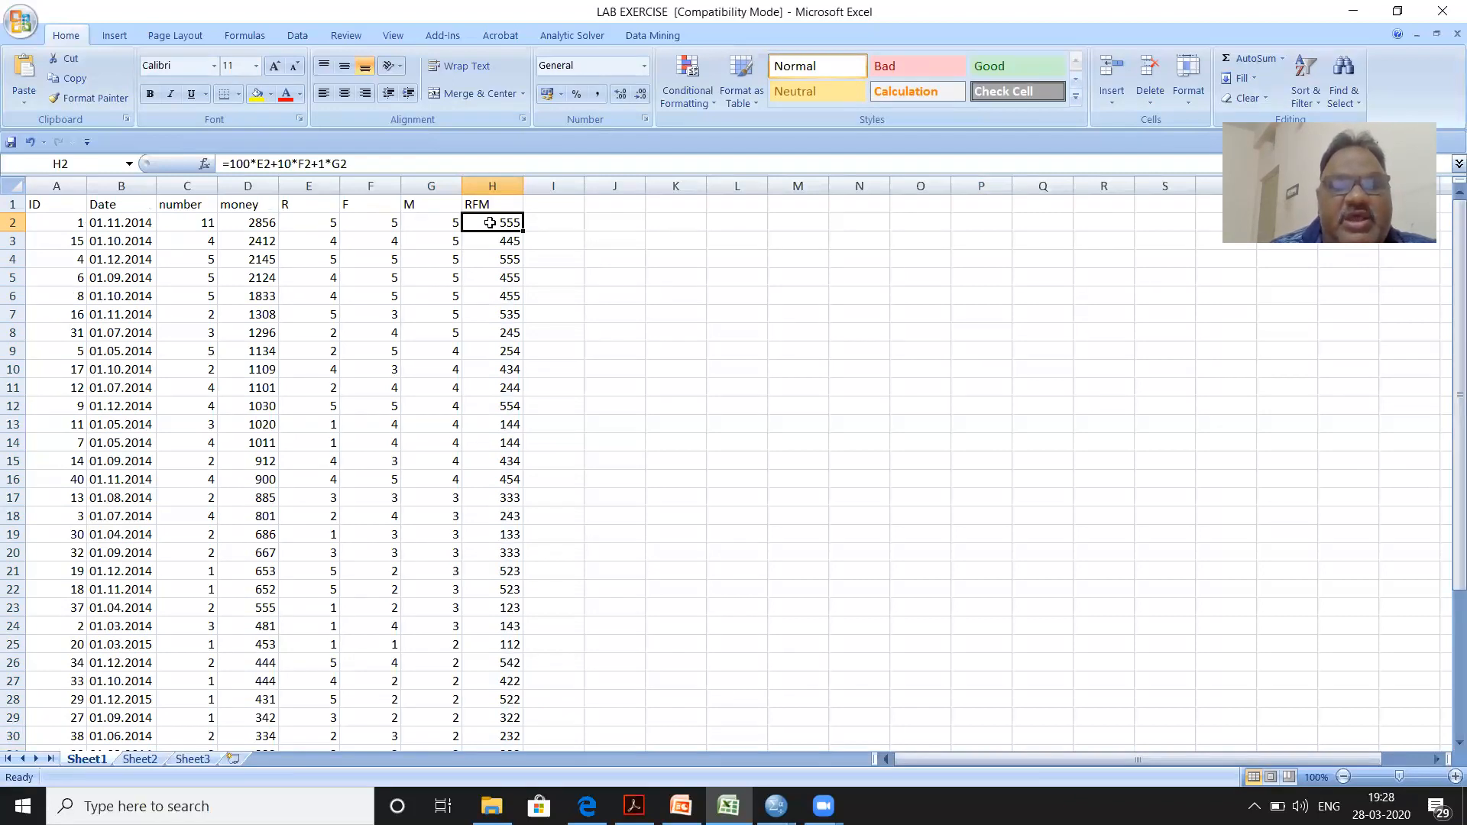
click(490, 180)
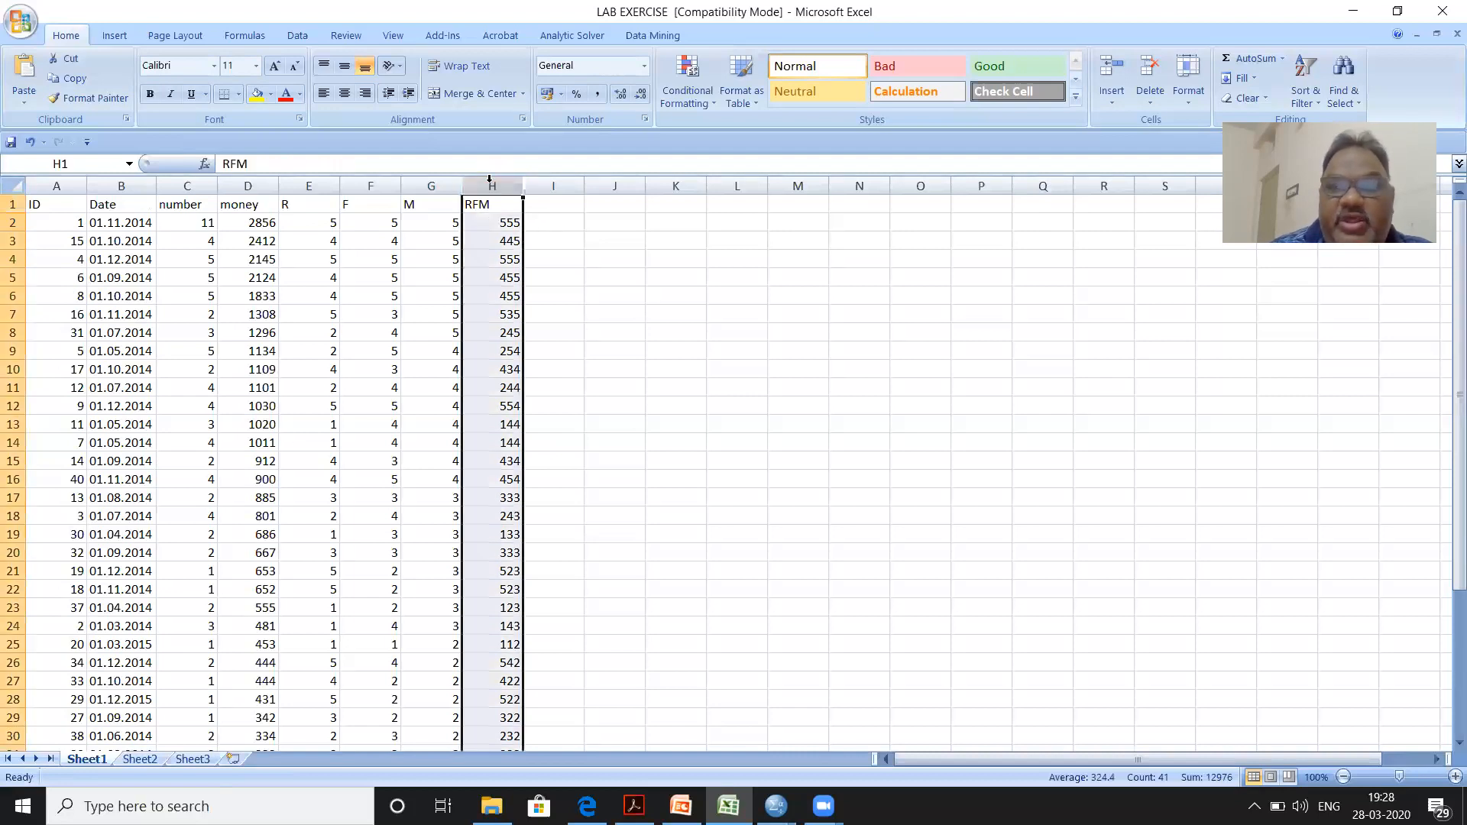
click(1309, 83)
click(1368, 143)
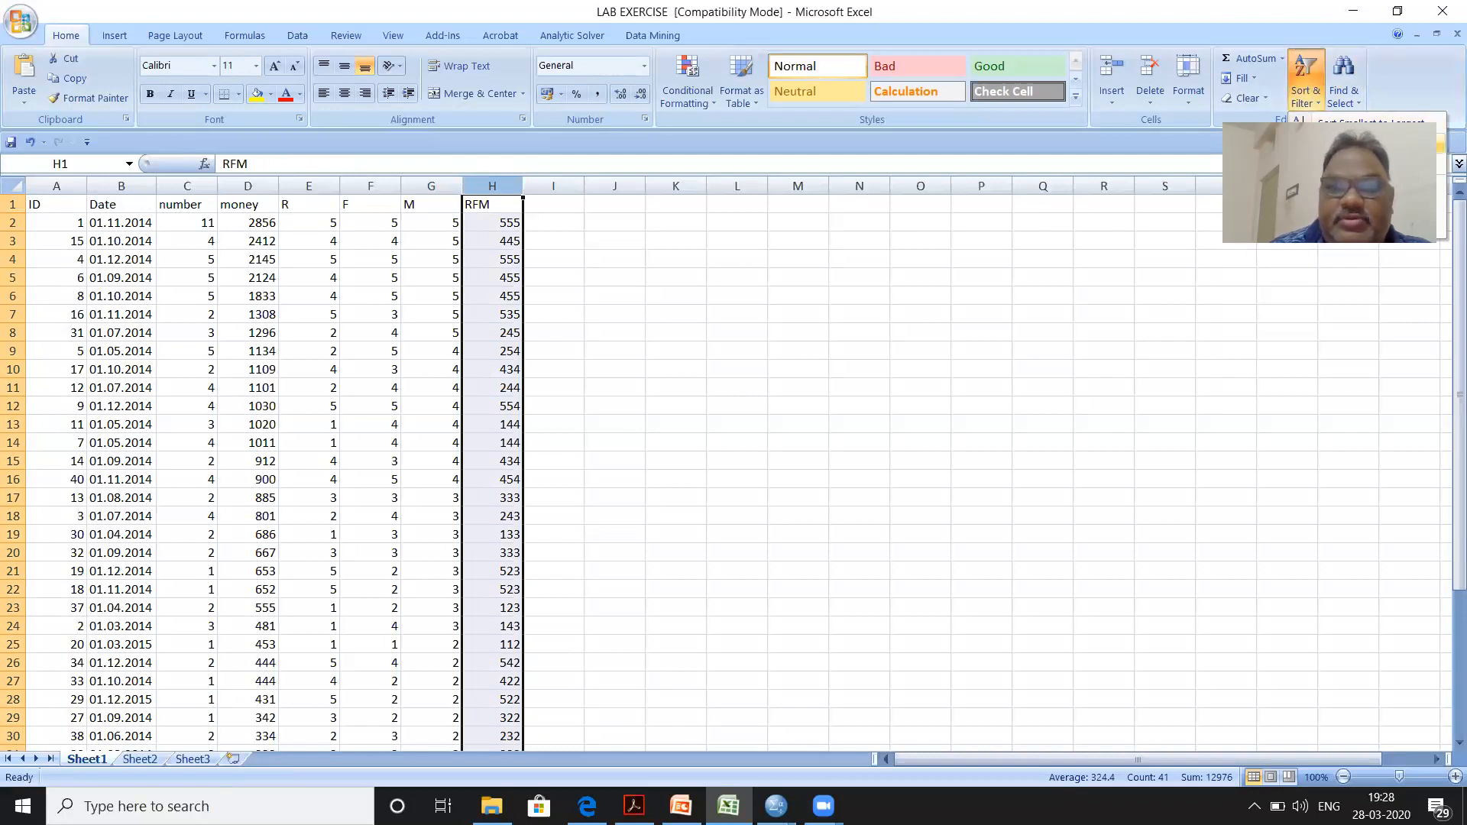
click(459, 433)
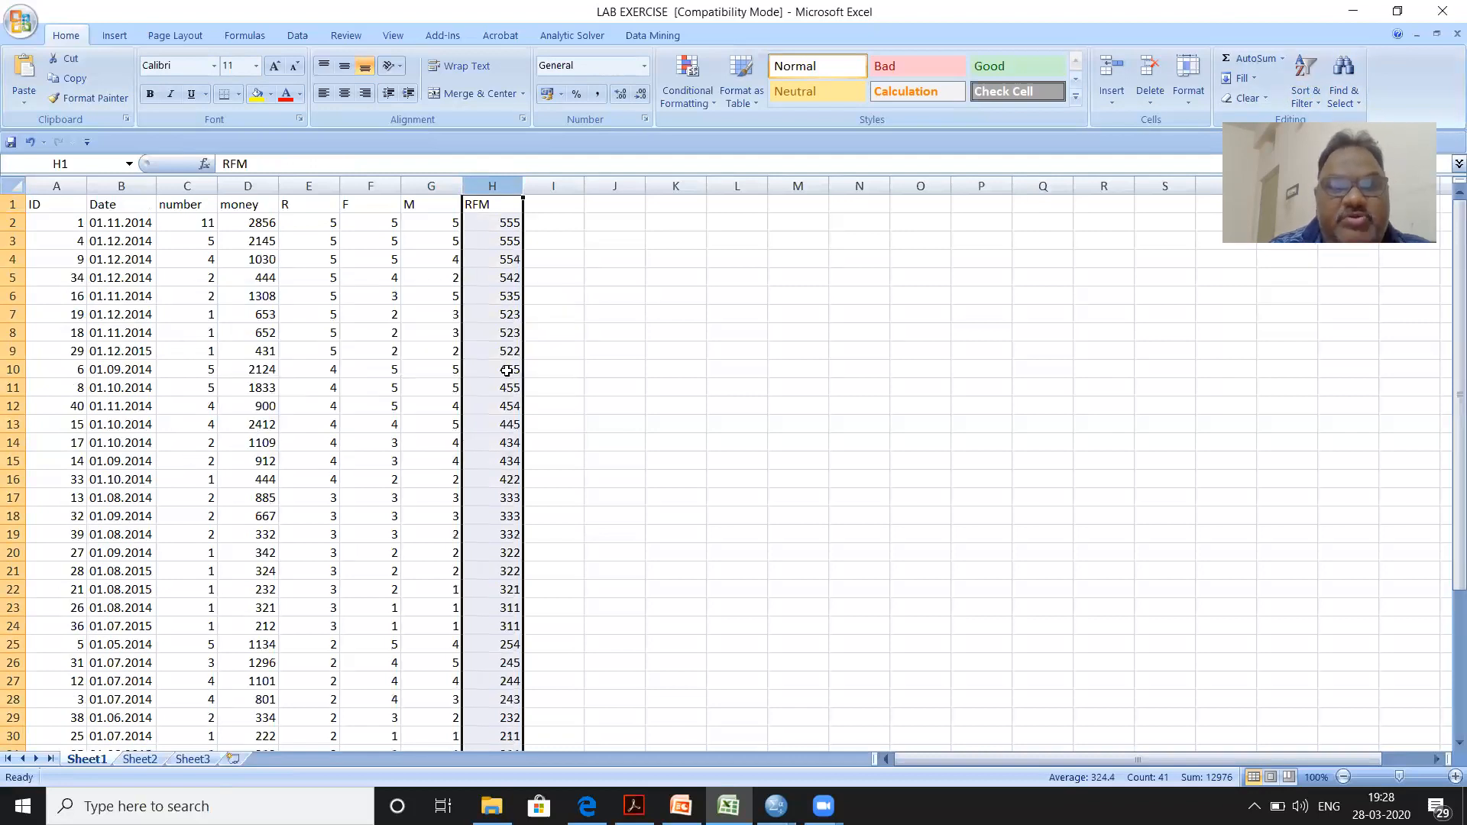
Step: Select the two top RFM scores in H2:H3 and present the How RFM Analysis Works slide full screen in PowerPoint
click(667, 296)
drag(512, 225, 512, 241)
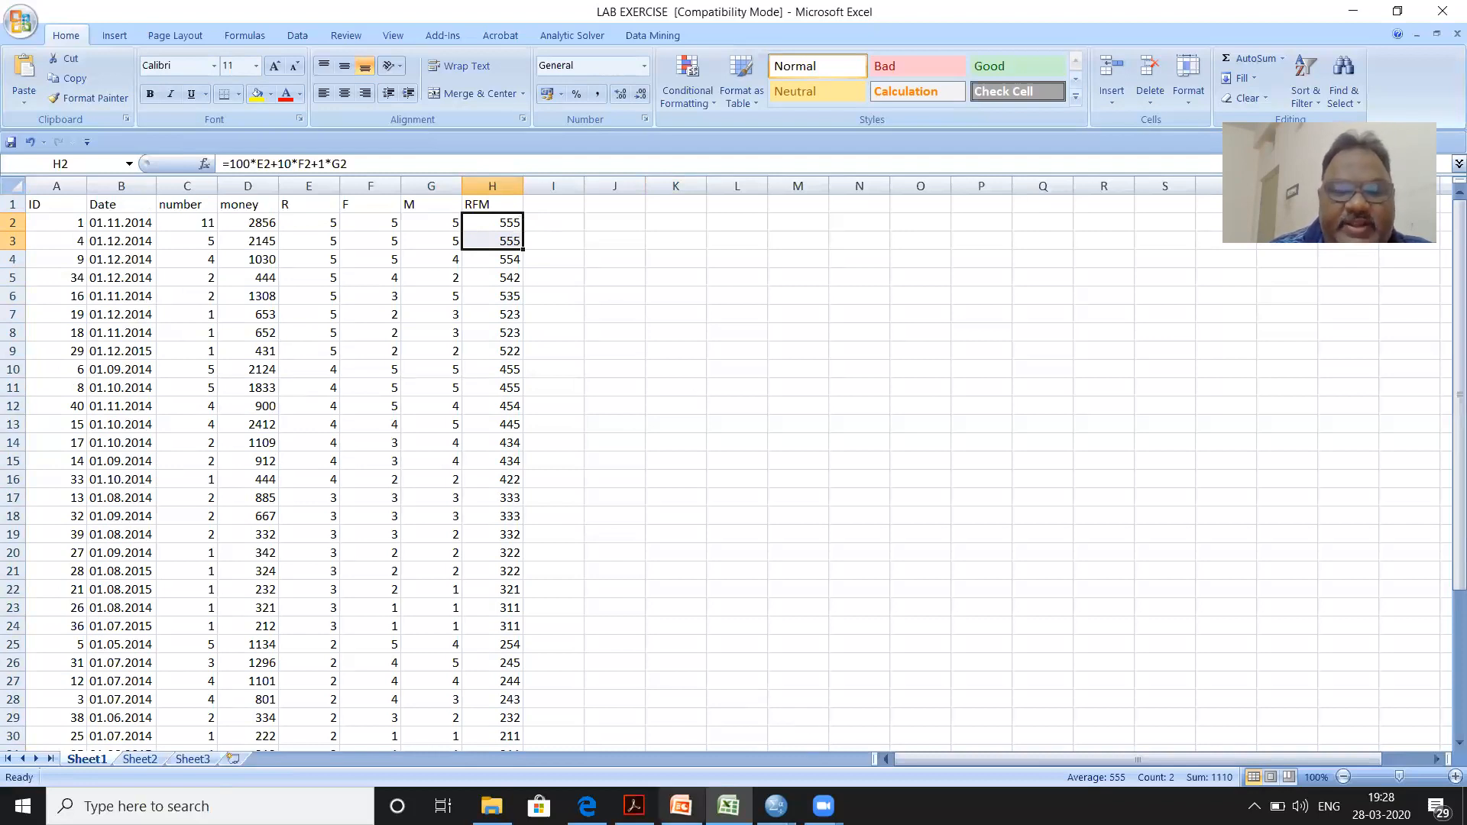
click(680, 806)
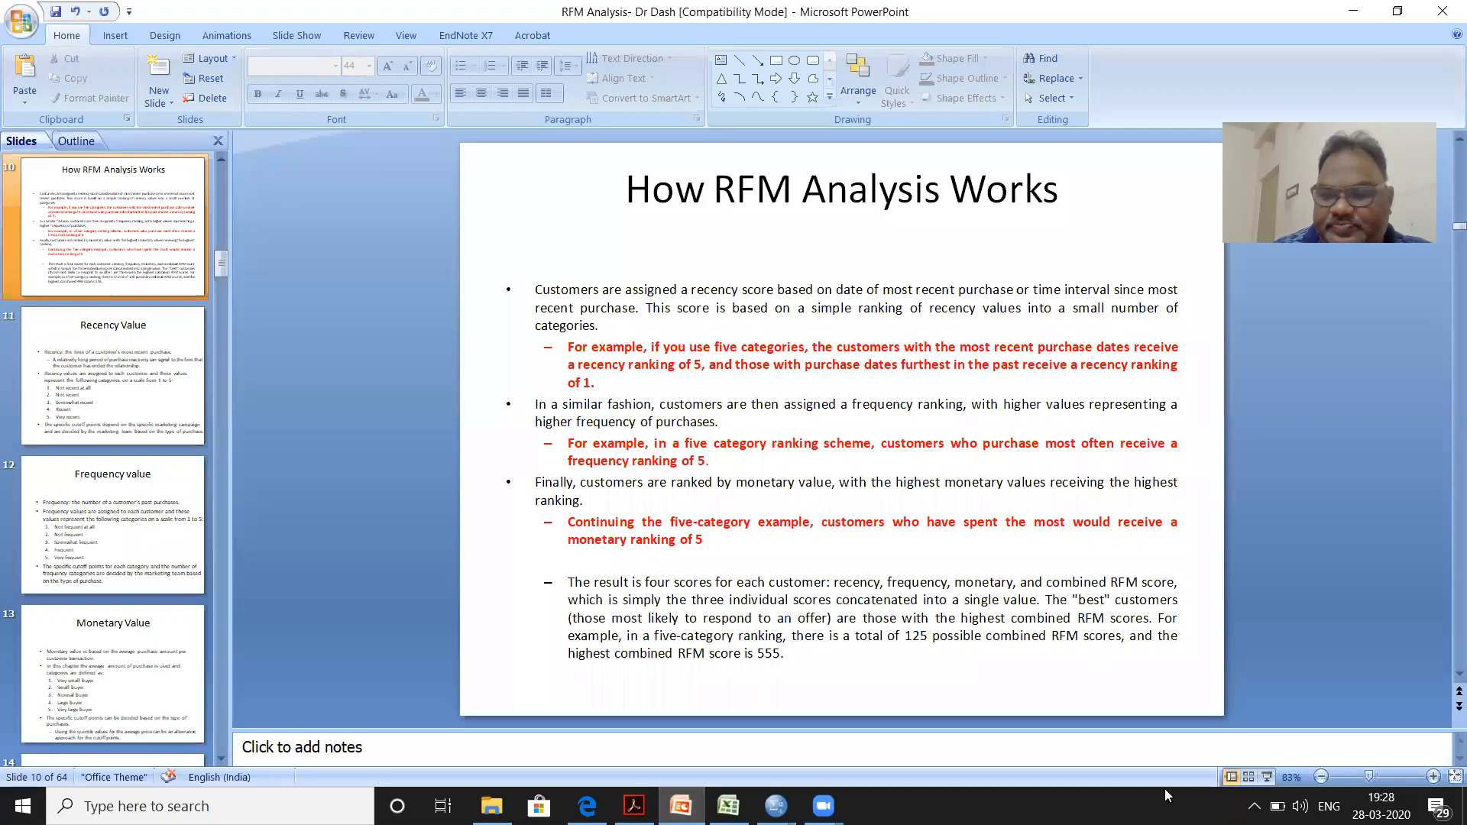
click(1268, 777)
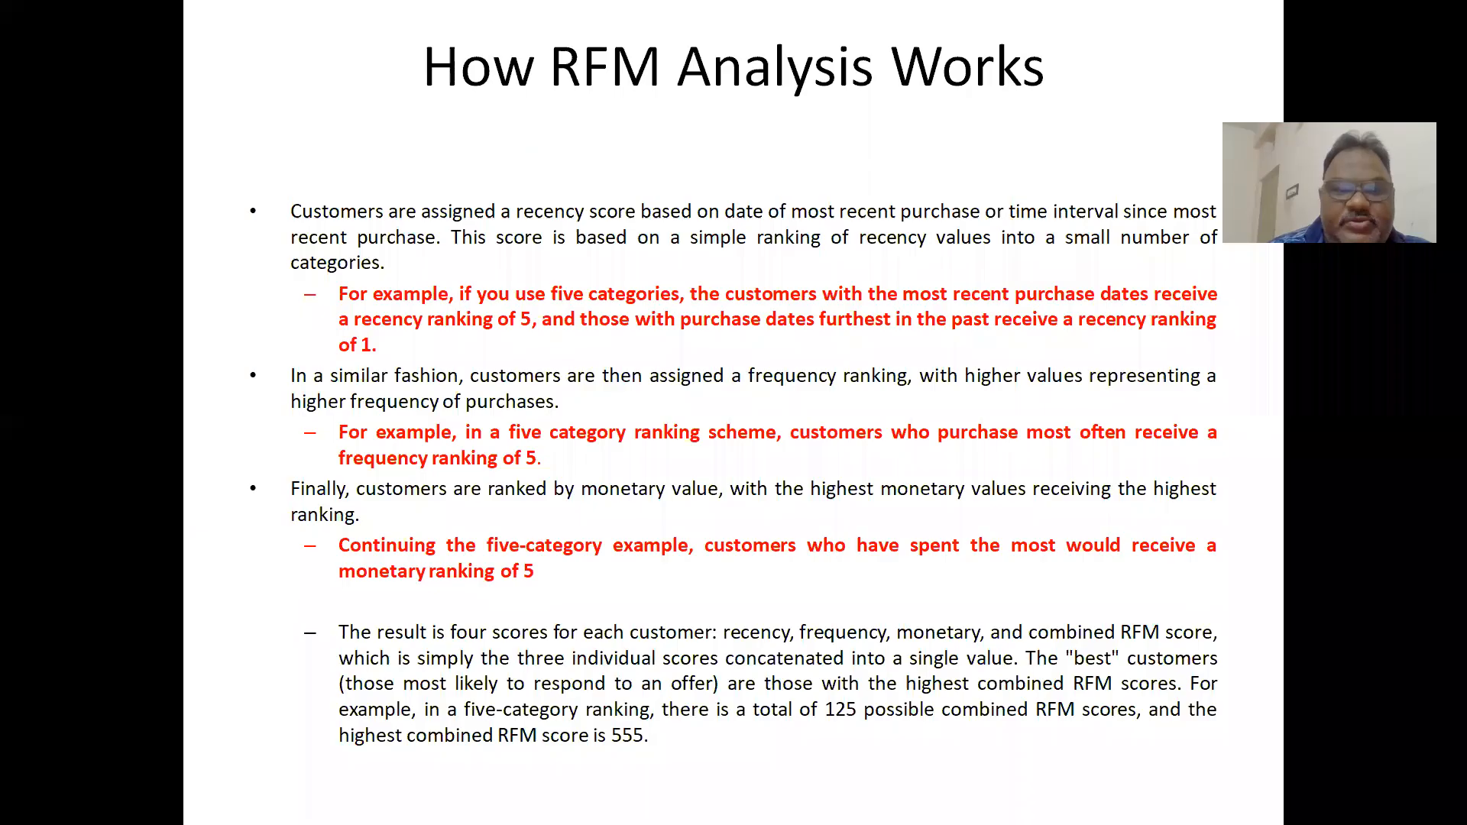
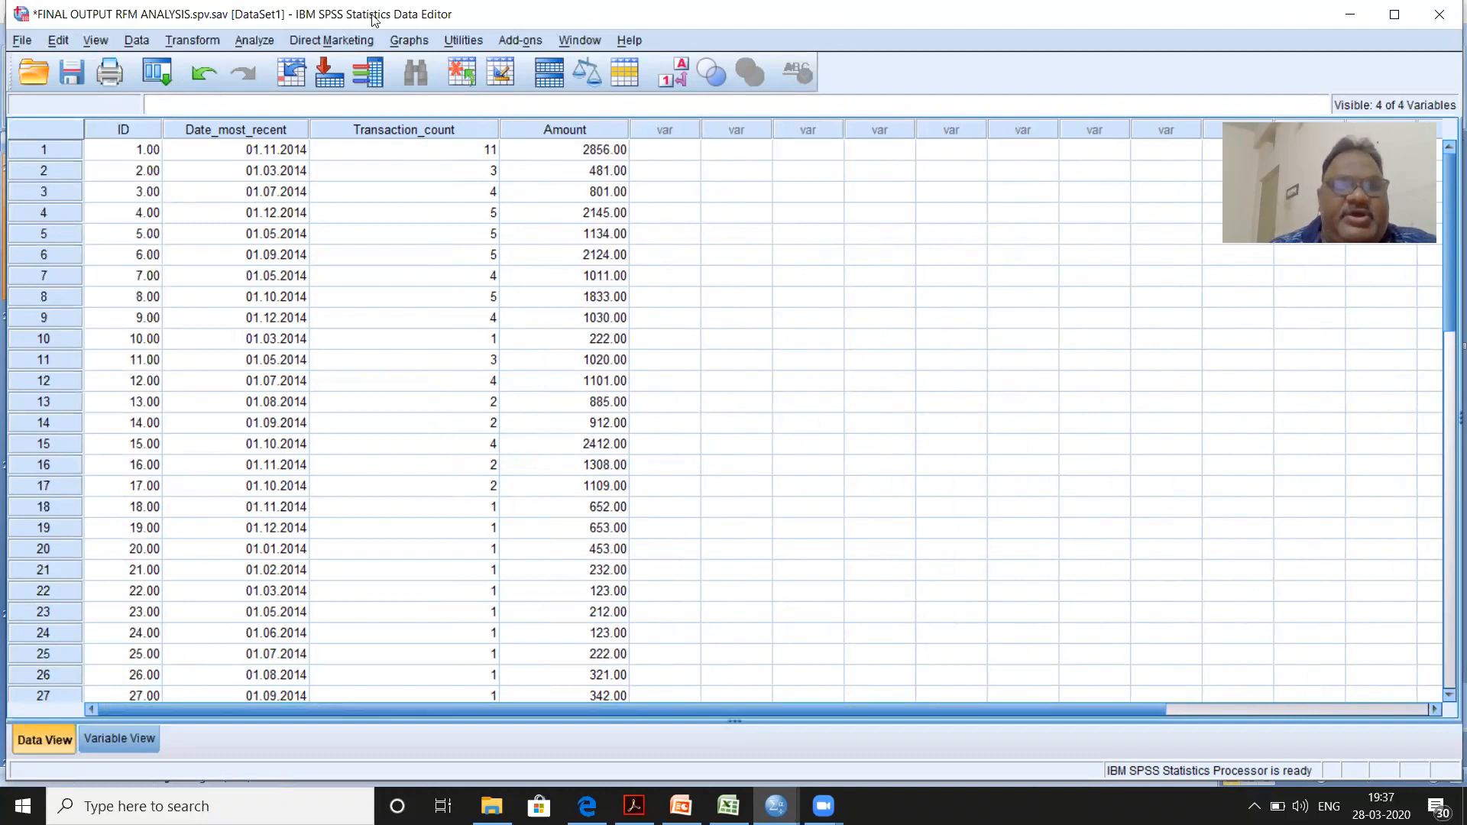
Step: Start the Direct Marketing RFM Analysis technique using the Customer data format
click(327, 40)
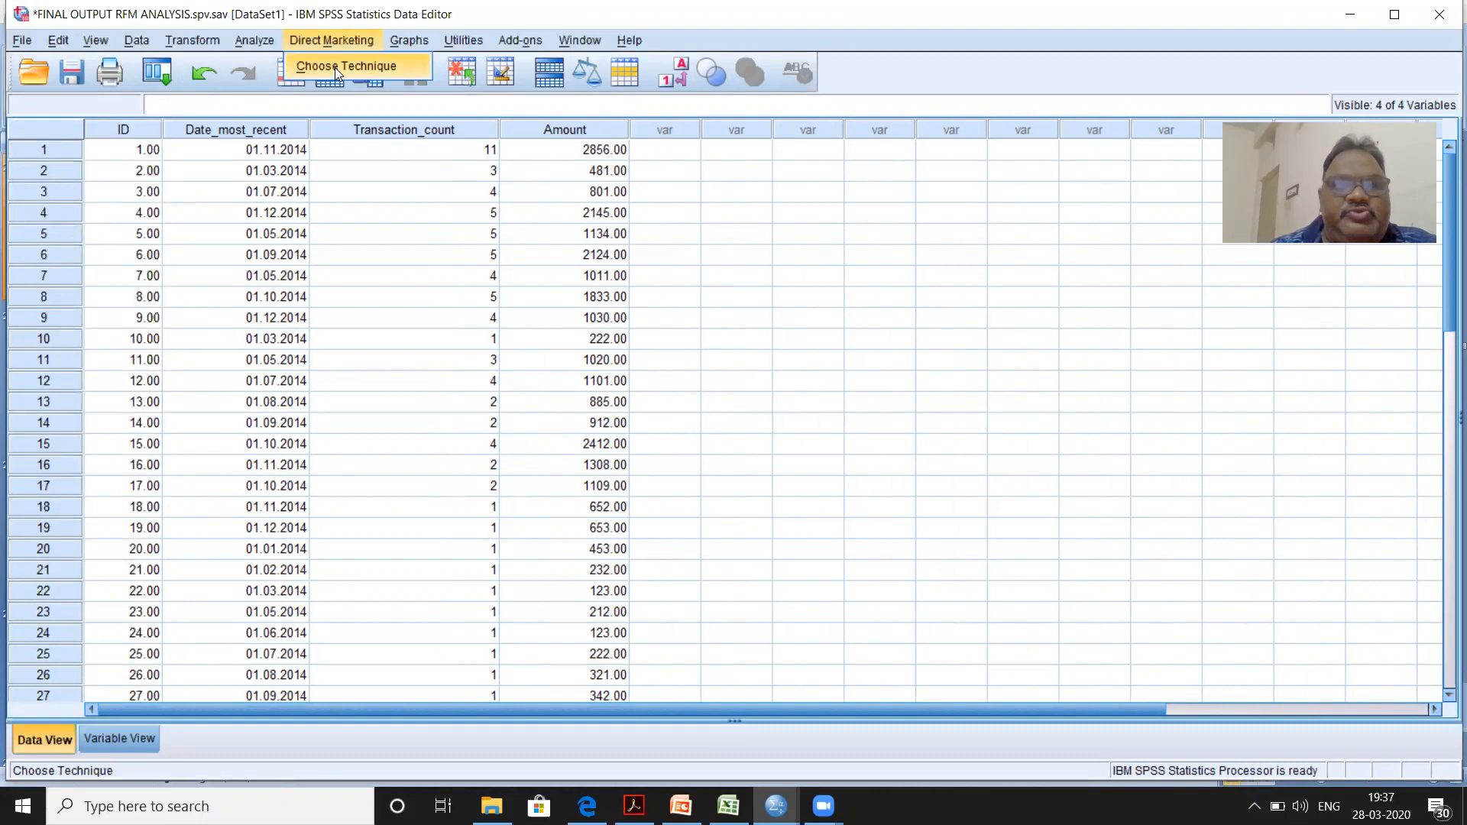
click(335, 67)
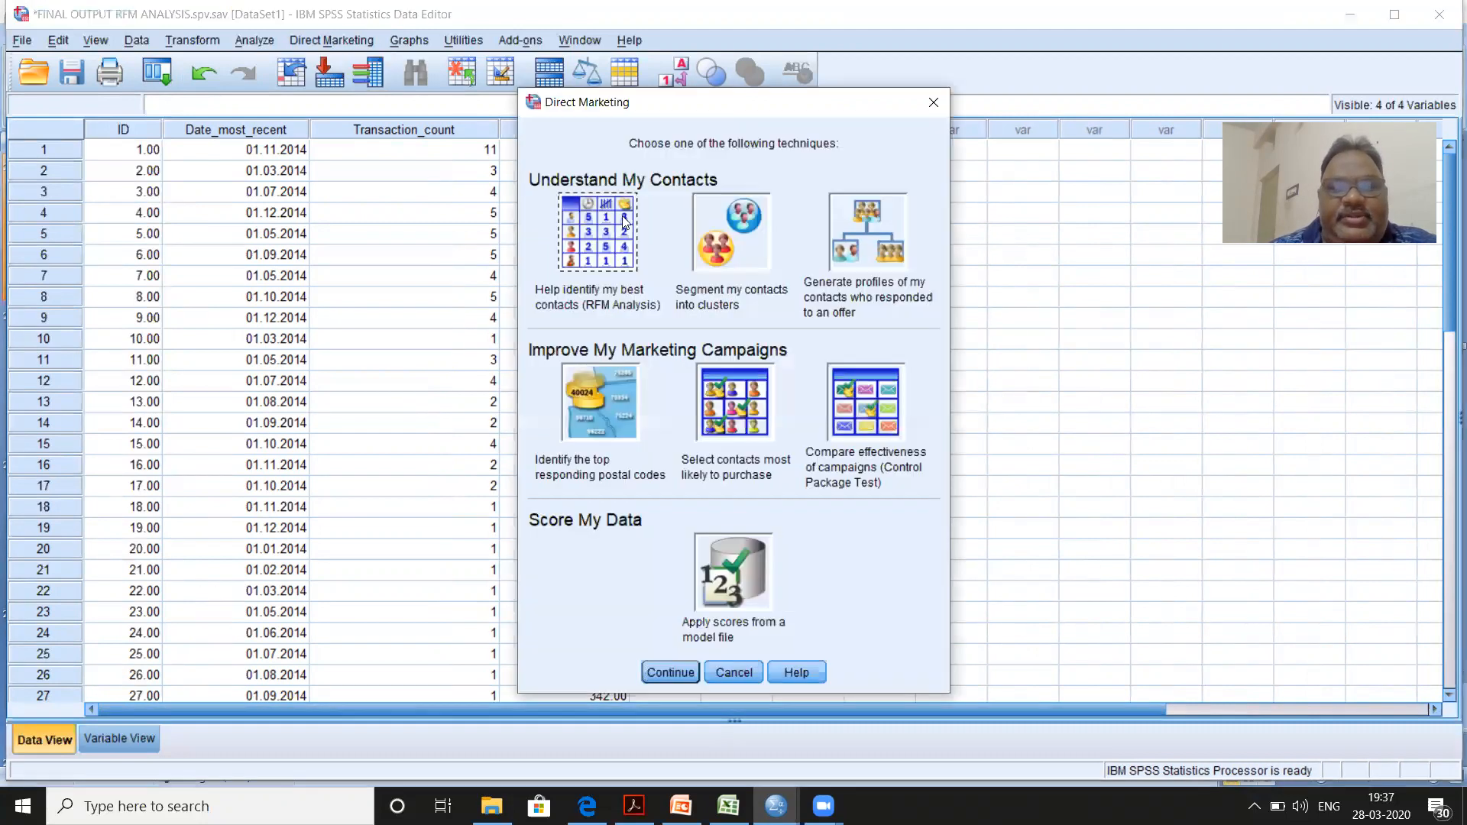
click(607, 257)
double_click(607, 256)
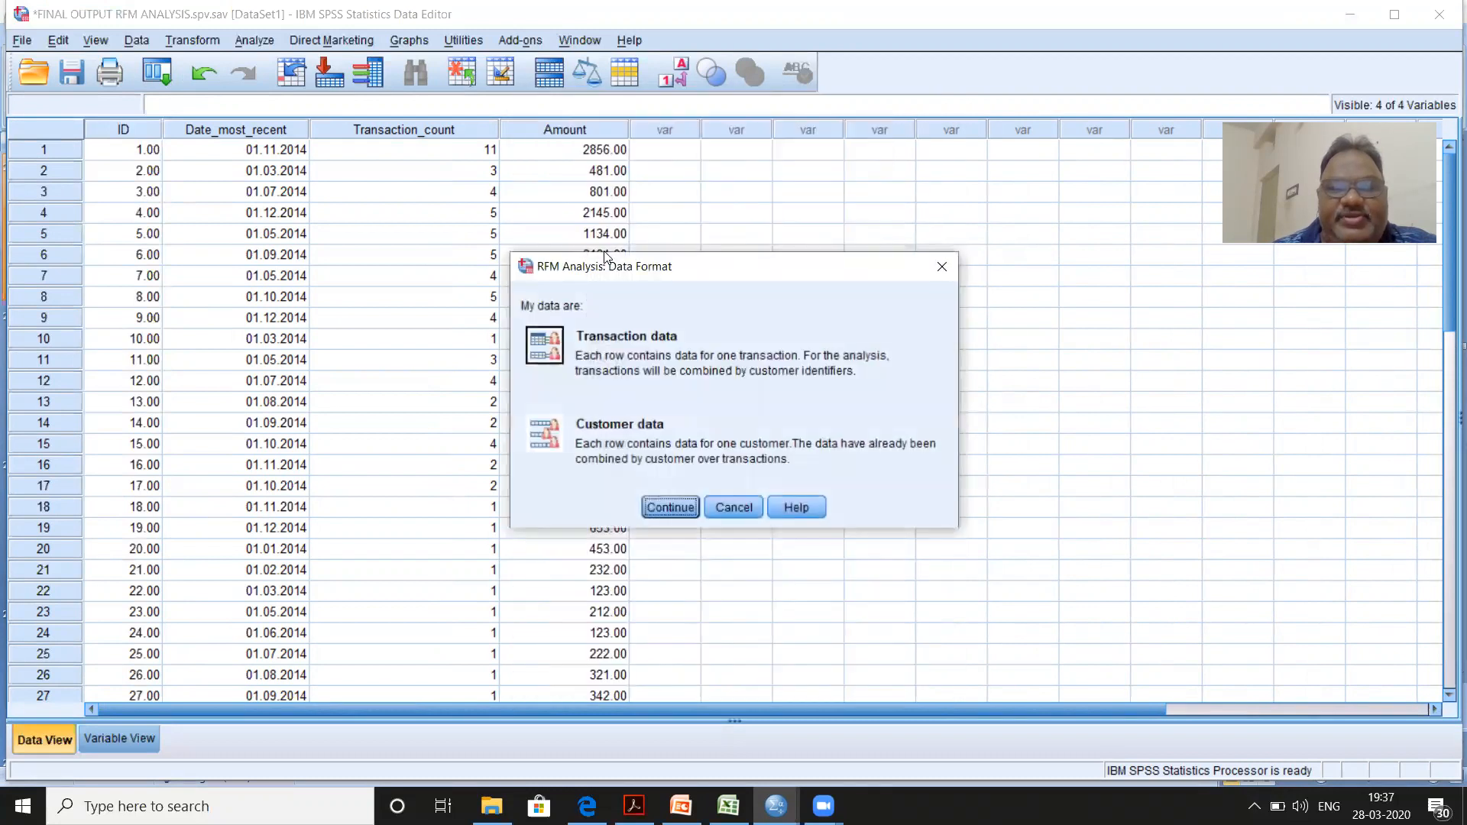
click(542, 443)
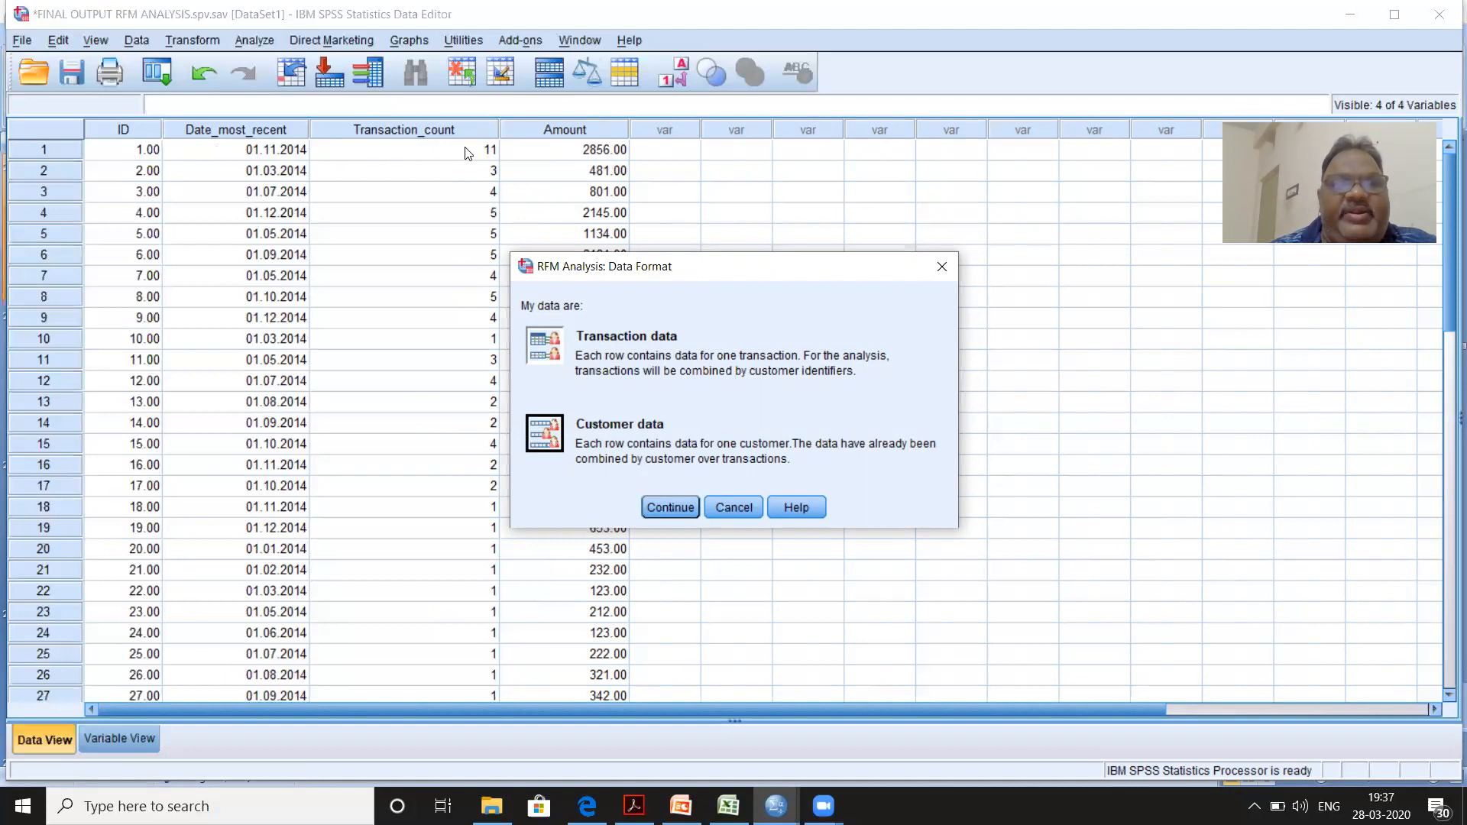
click(672, 507)
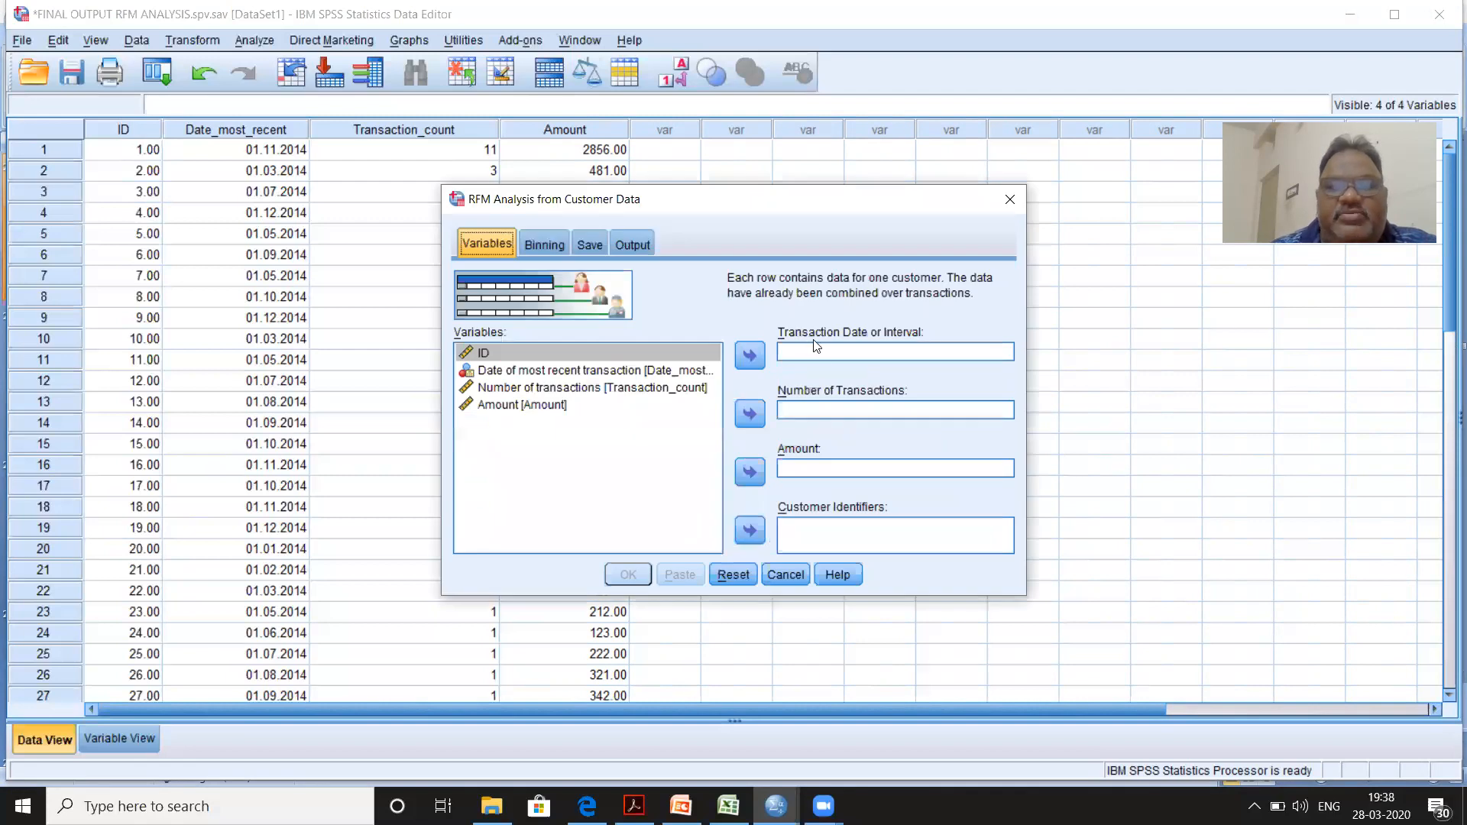
Step: Assign Date of most recent transaction as the Transaction Date or Interval and Number of transactions as the Number of Transactions
click(560, 371)
click(561, 373)
click(754, 358)
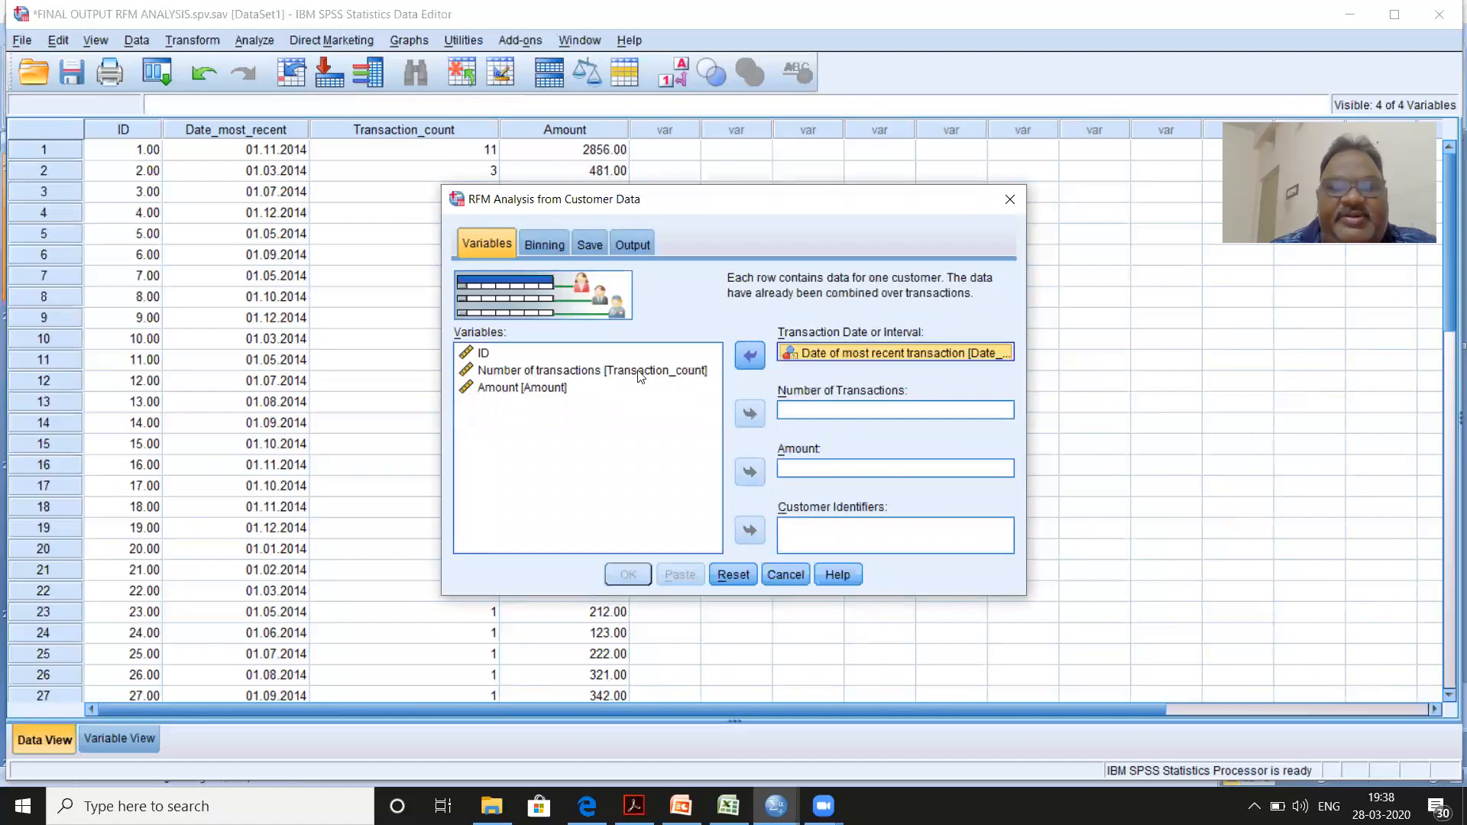
click(594, 371)
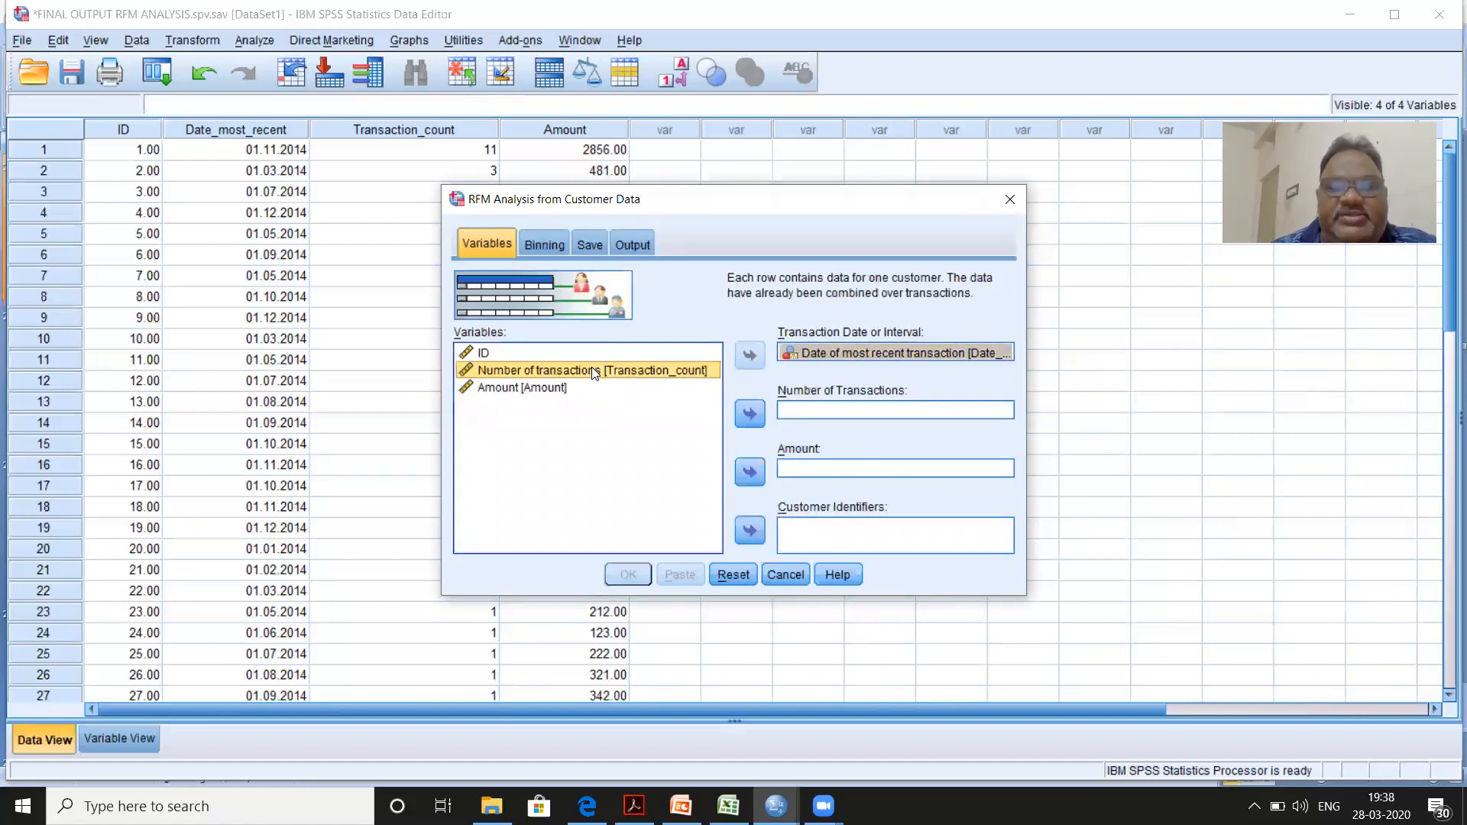
click(750, 415)
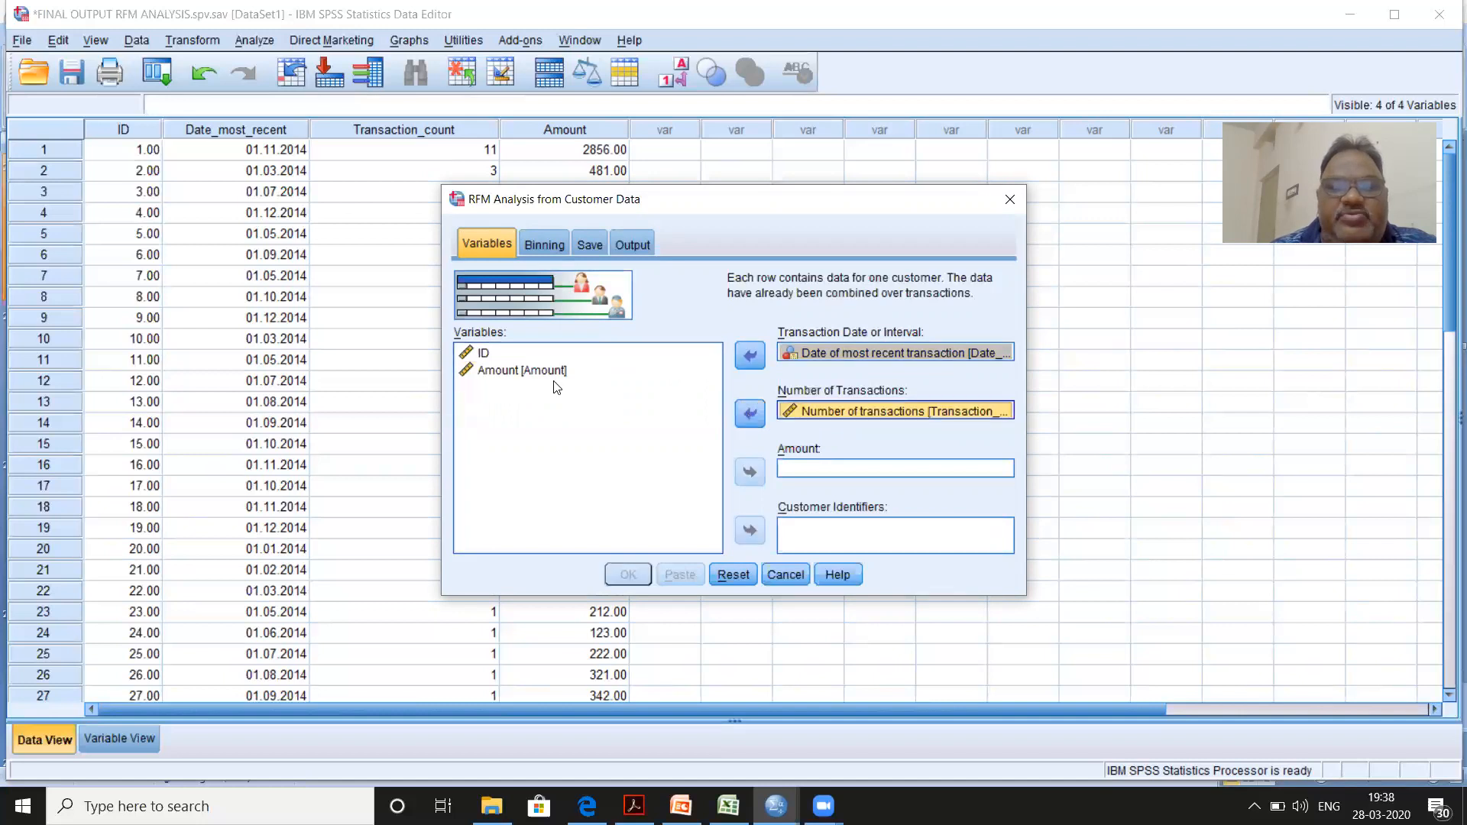
Step: Assign Amount to the Amount role and ID as the Customer Identifiers
click(541, 371)
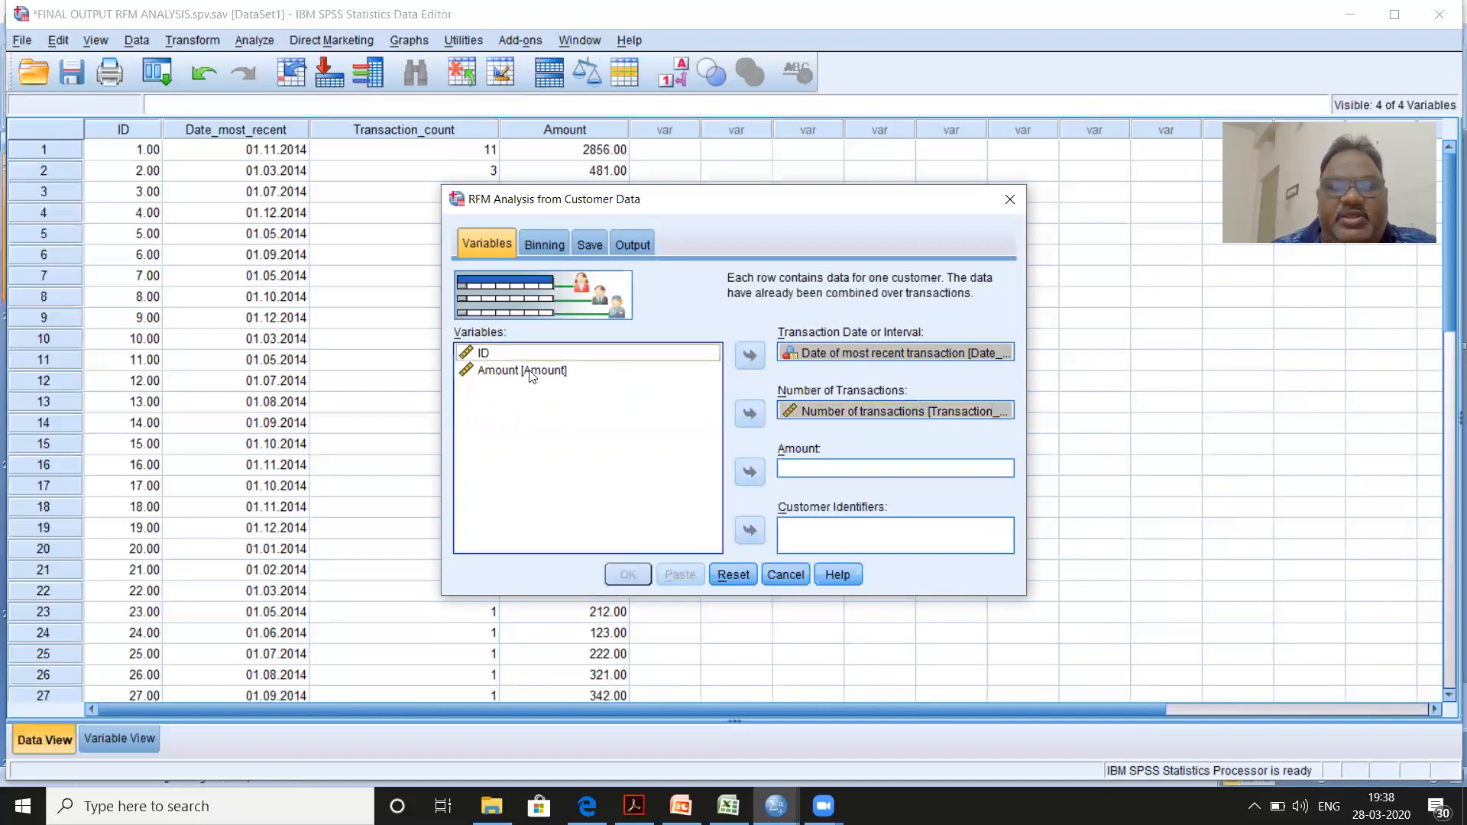
click(747, 471)
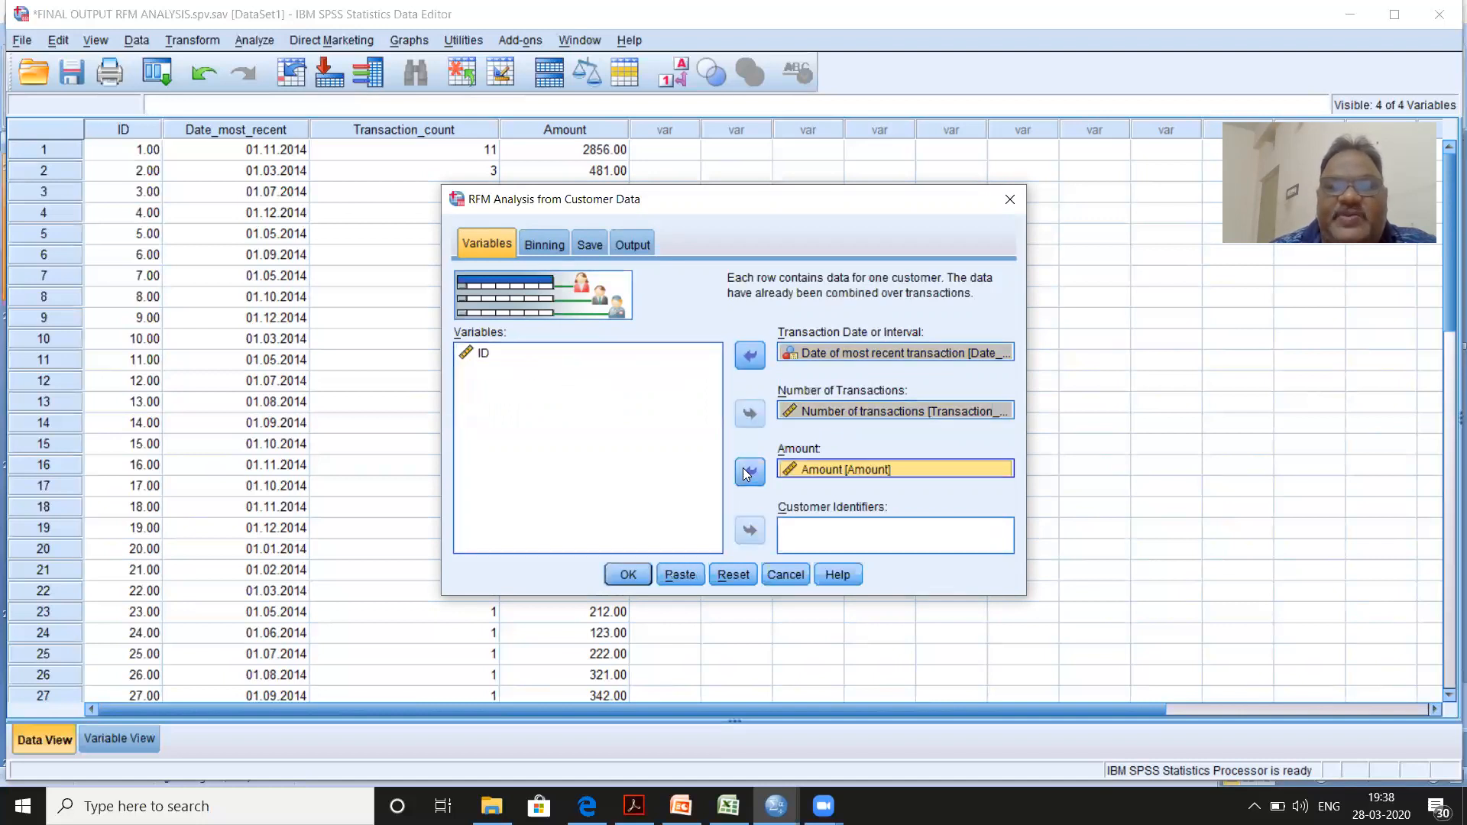
click(483, 353)
click(750, 530)
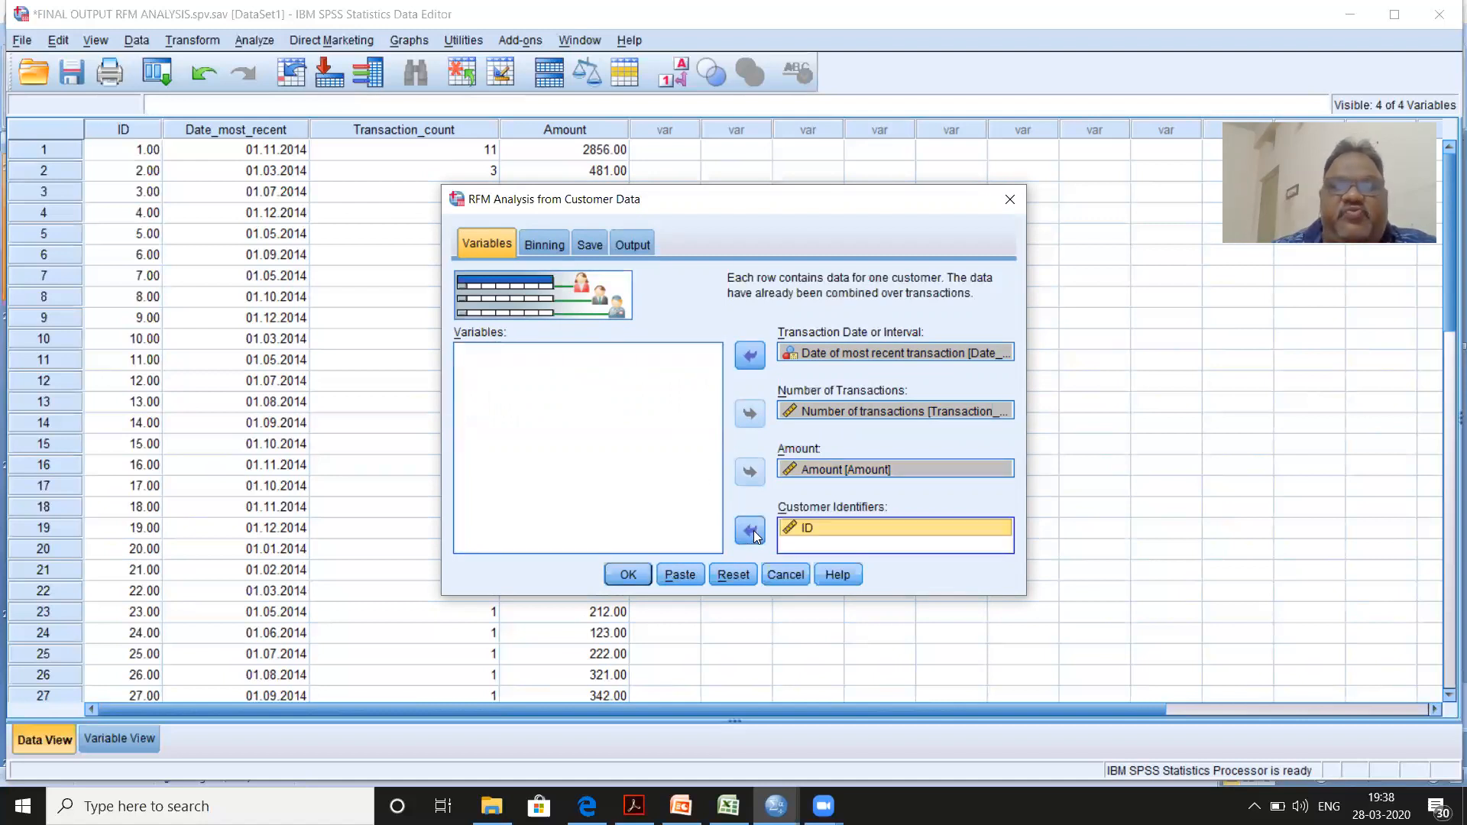
Step: Remove all four variables from their assigned roles and close the RFM analysis dialog without running it
click(749, 357)
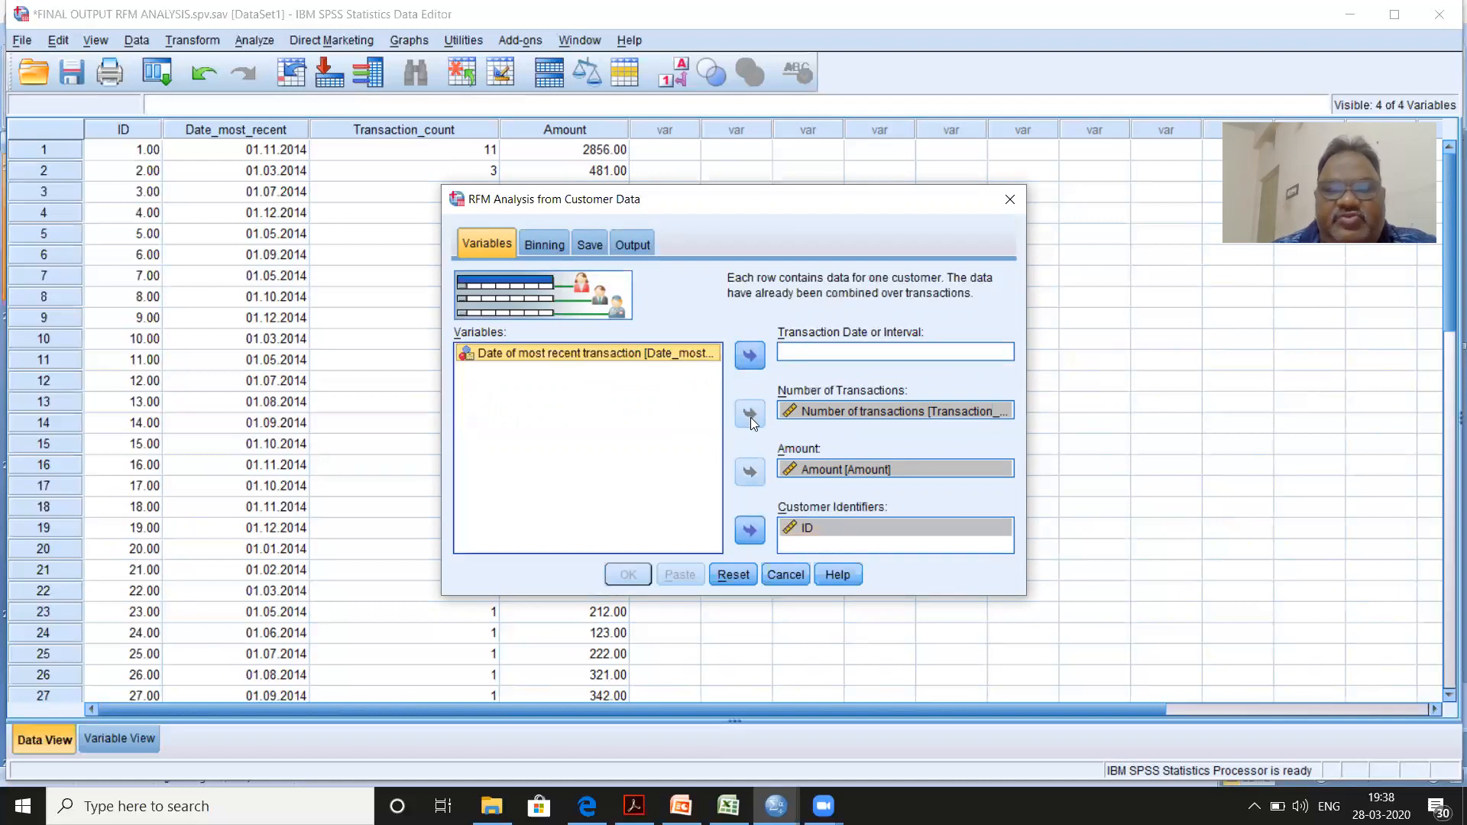
click(828, 411)
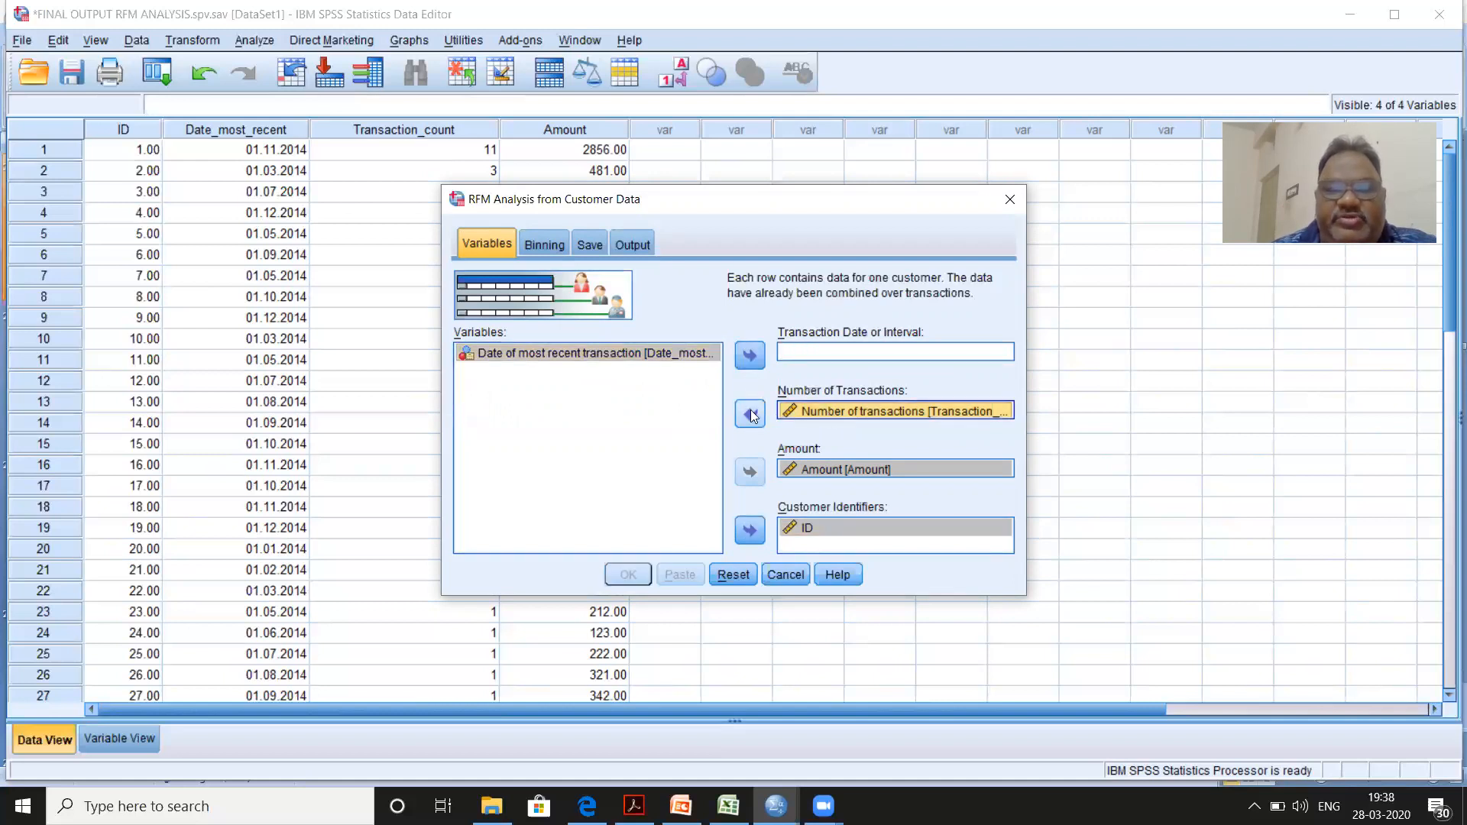
click(752, 415)
click(798, 469)
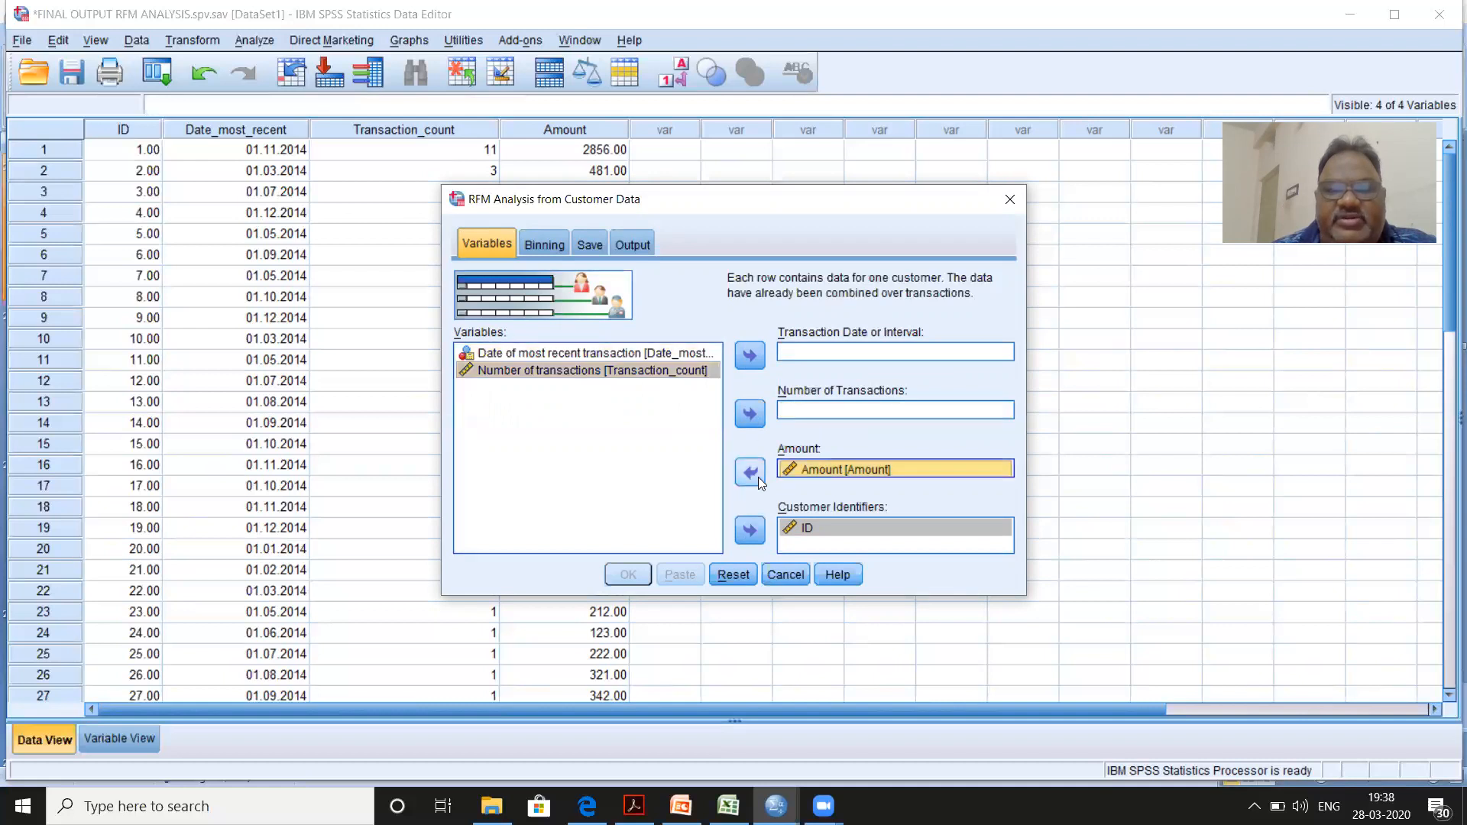
click(750, 472)
click(796, 524)
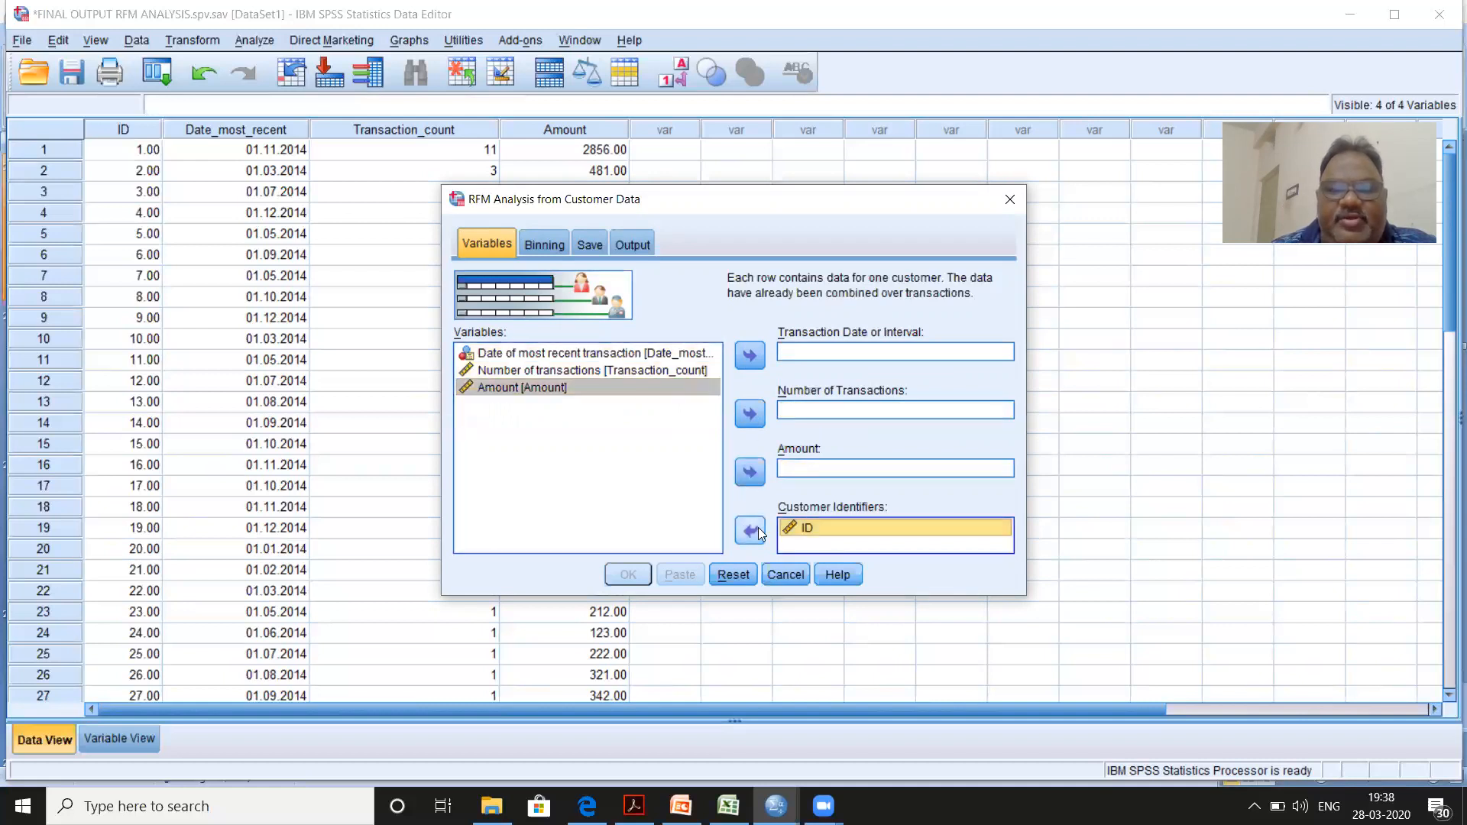
click(750, 529)
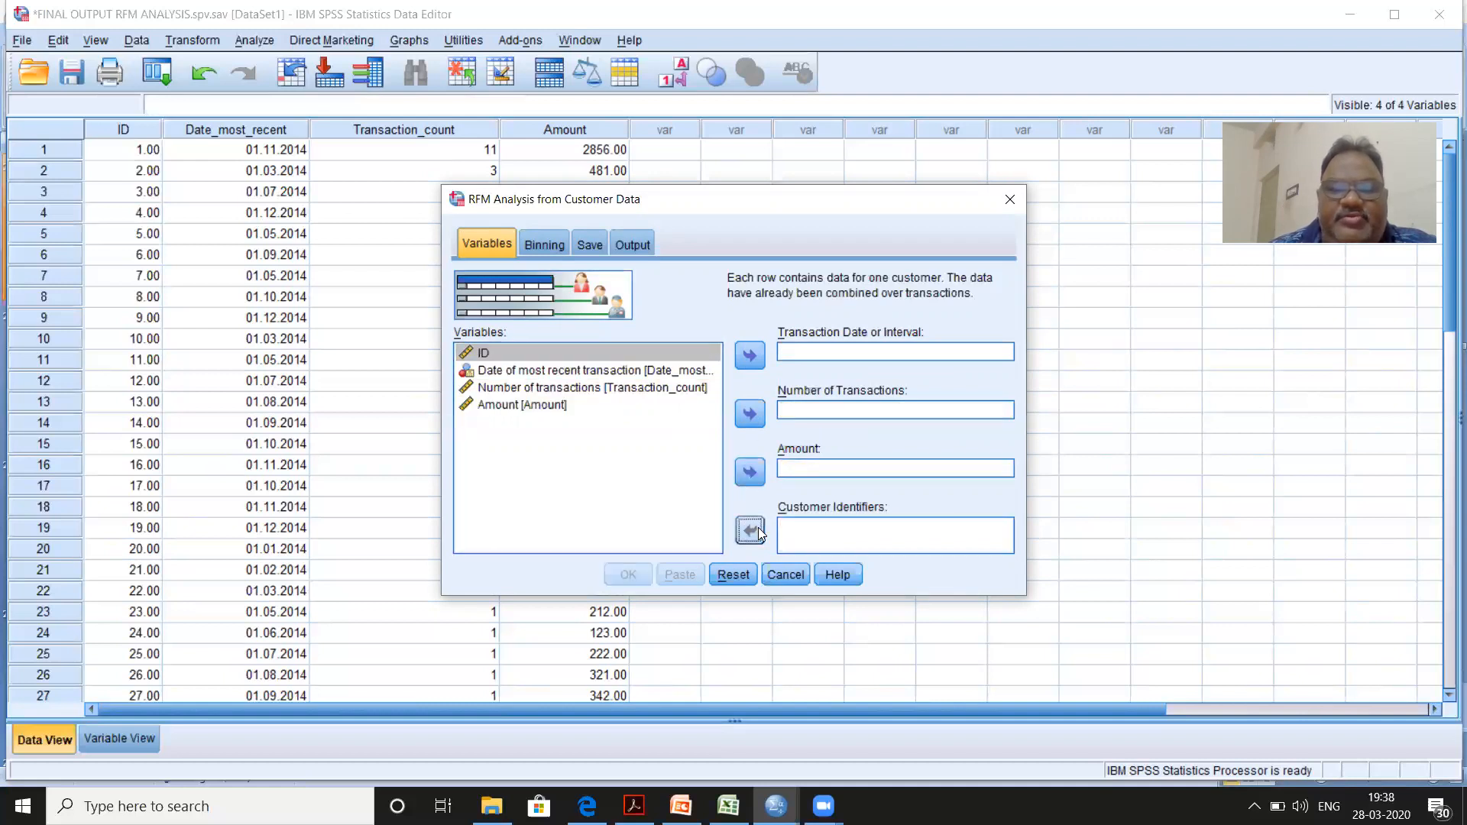
click(1008, 199)
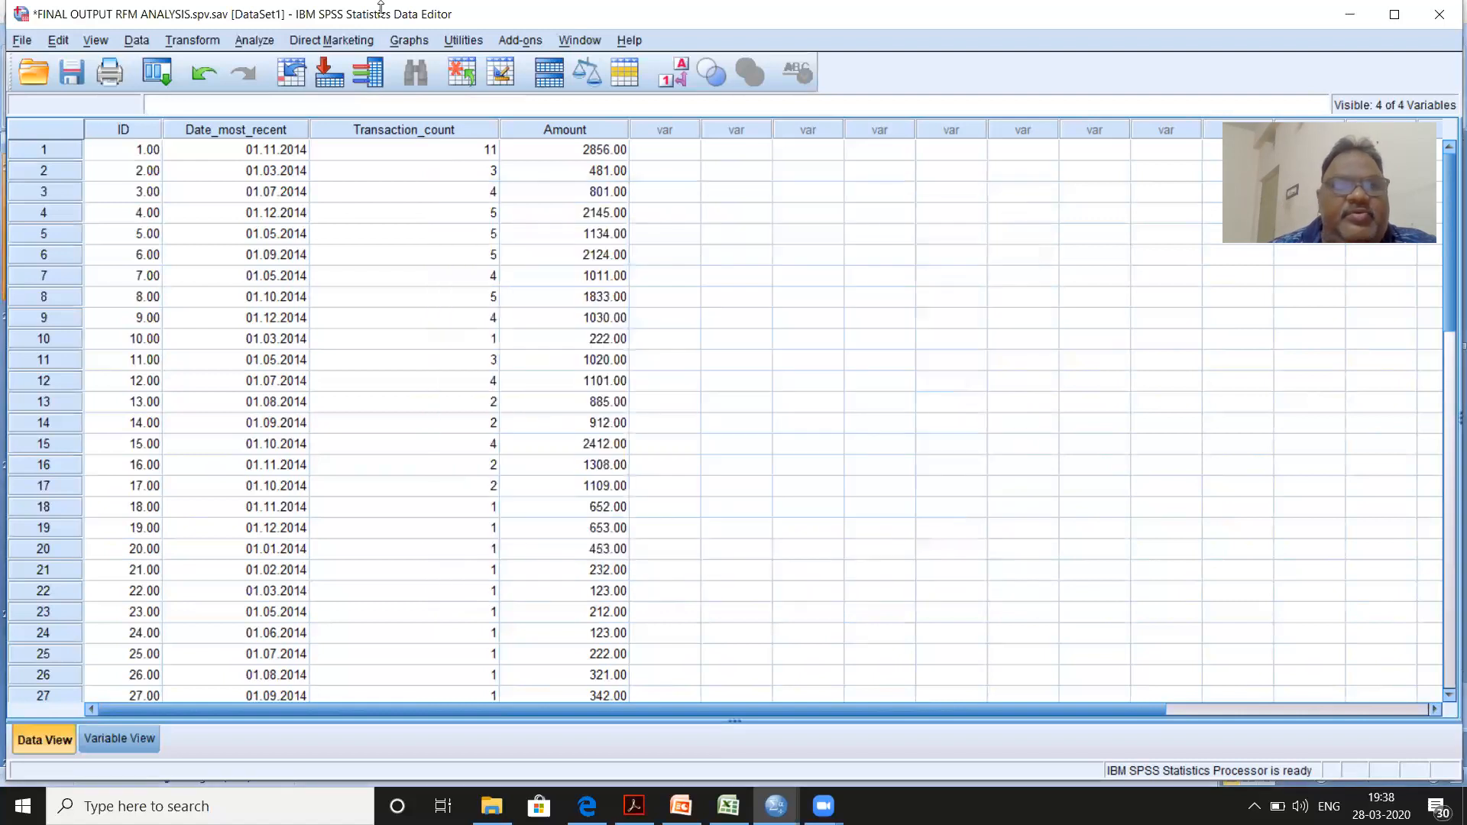
Step: Start the Direct Marketing RFM Analysis technique again using the Customer data format
click(328, 40)
click(345, 67)
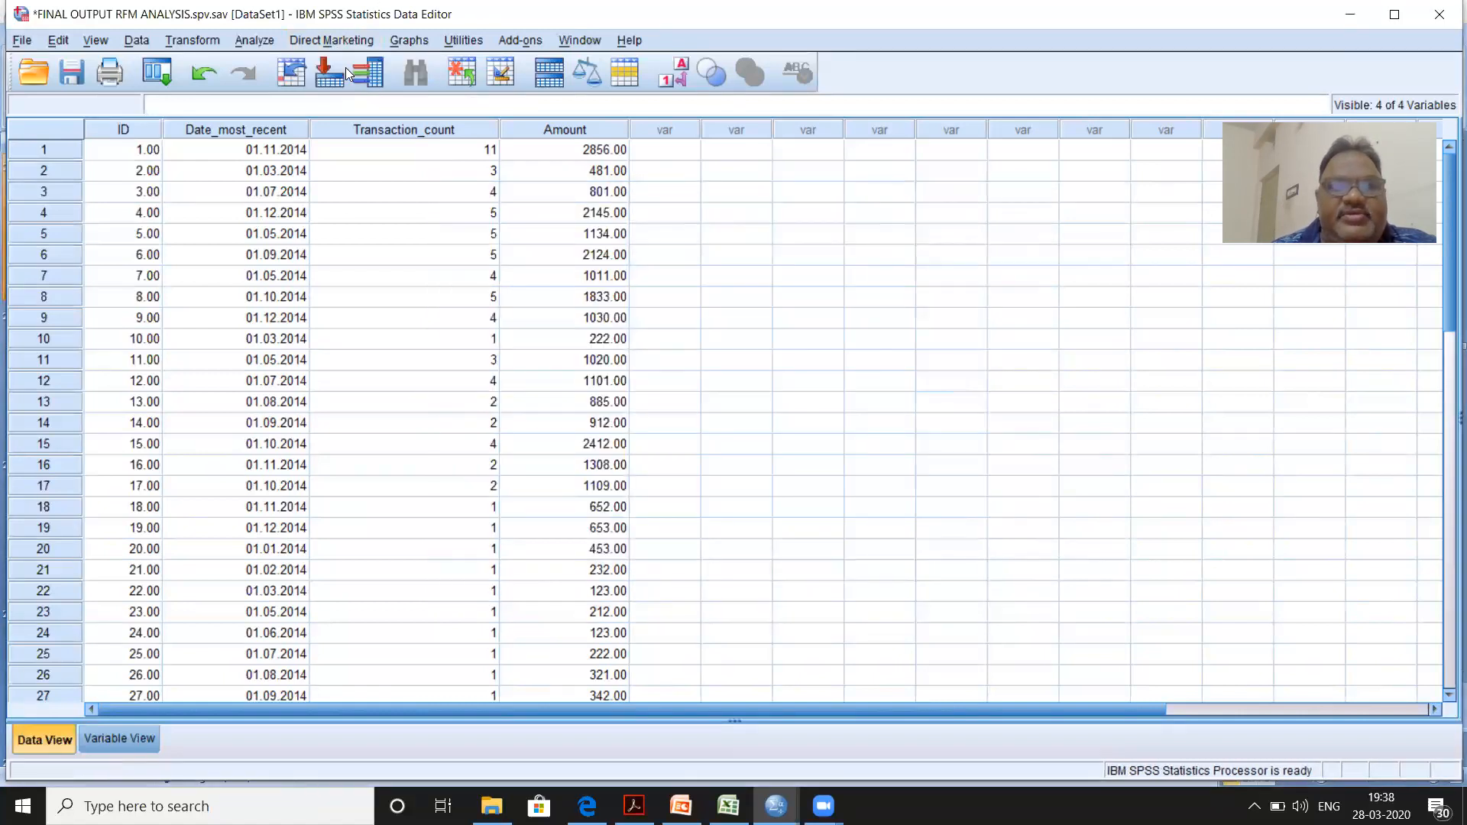
double_click(600, 265)
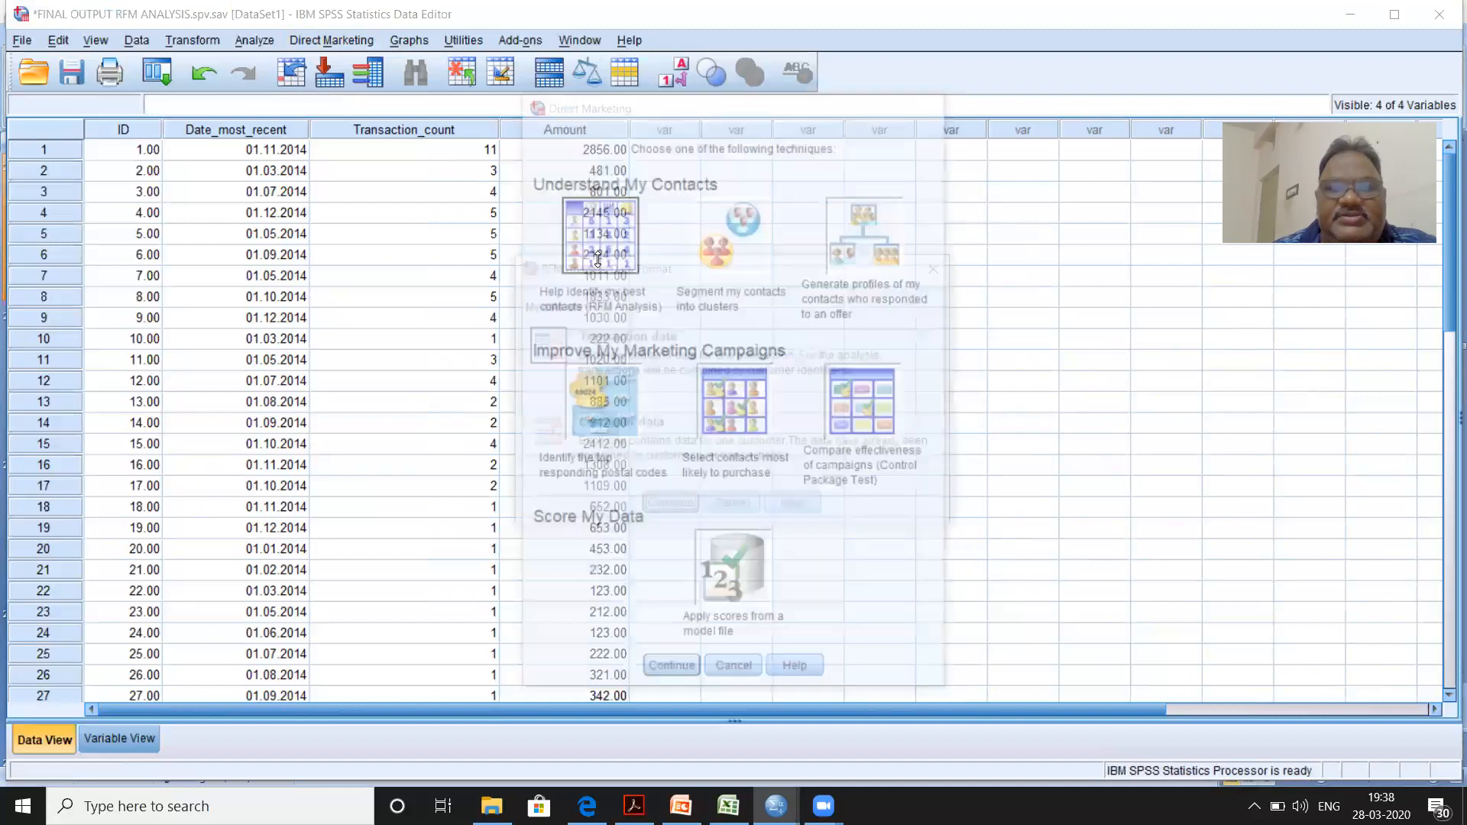
double_click(549, 446)
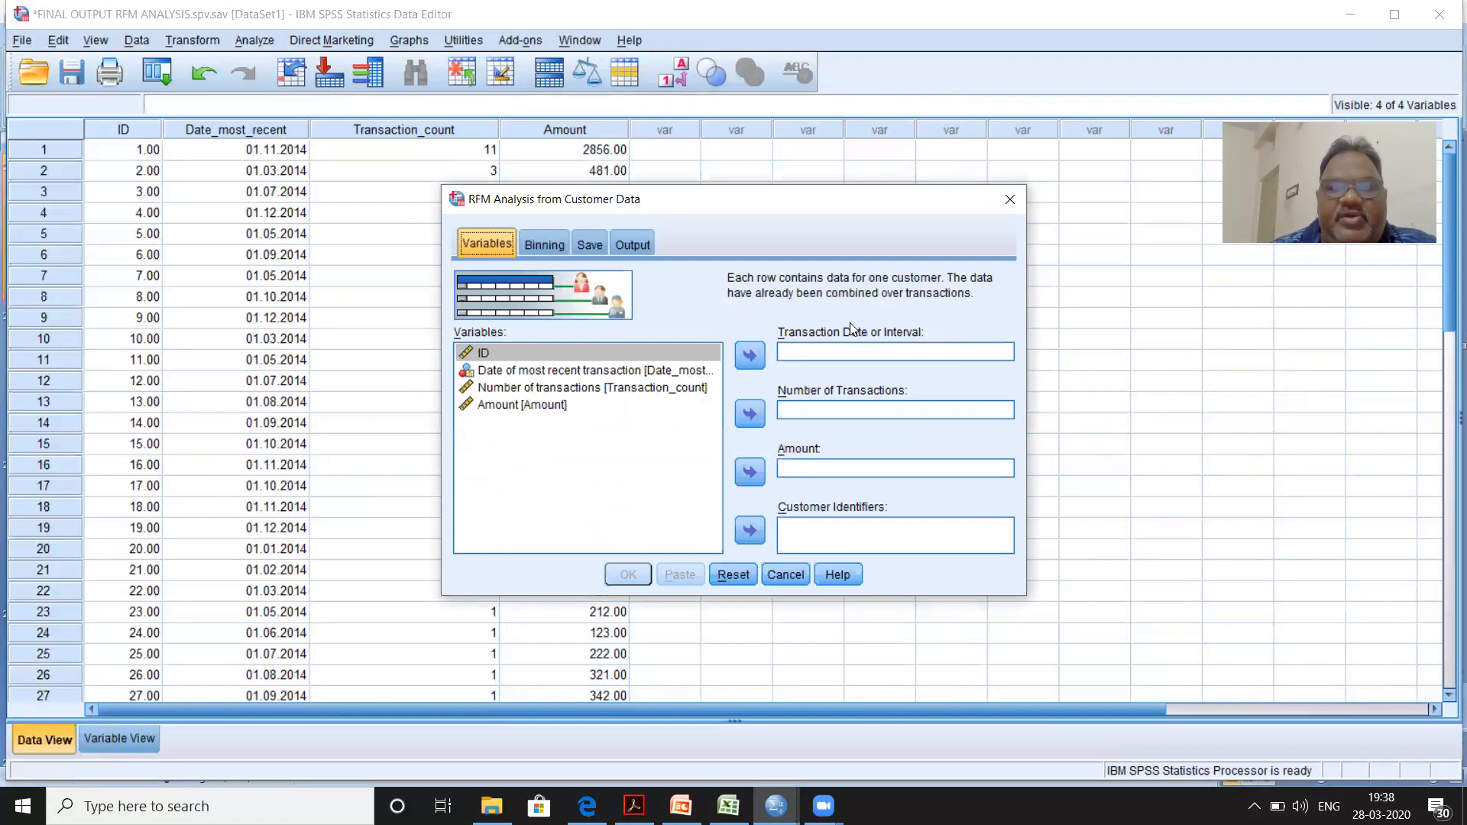
Step: Assign Date of most recent transaction as Transaction Date, Number of transactions as Number of Transactions, Amount as Amount, and ID as Customer Identifiers
click(590, 371)
click(753, 356)
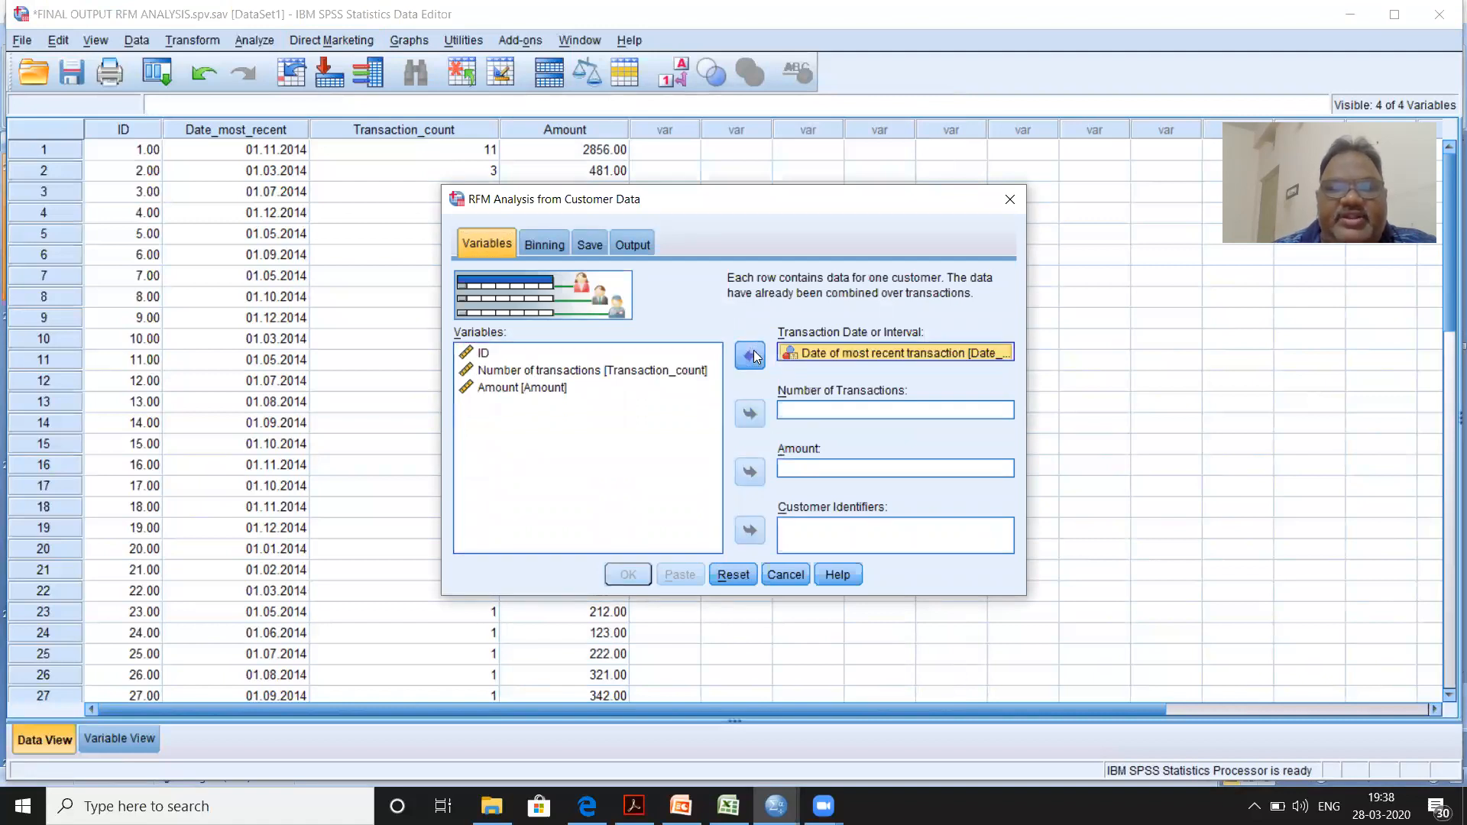
click(579, 375)
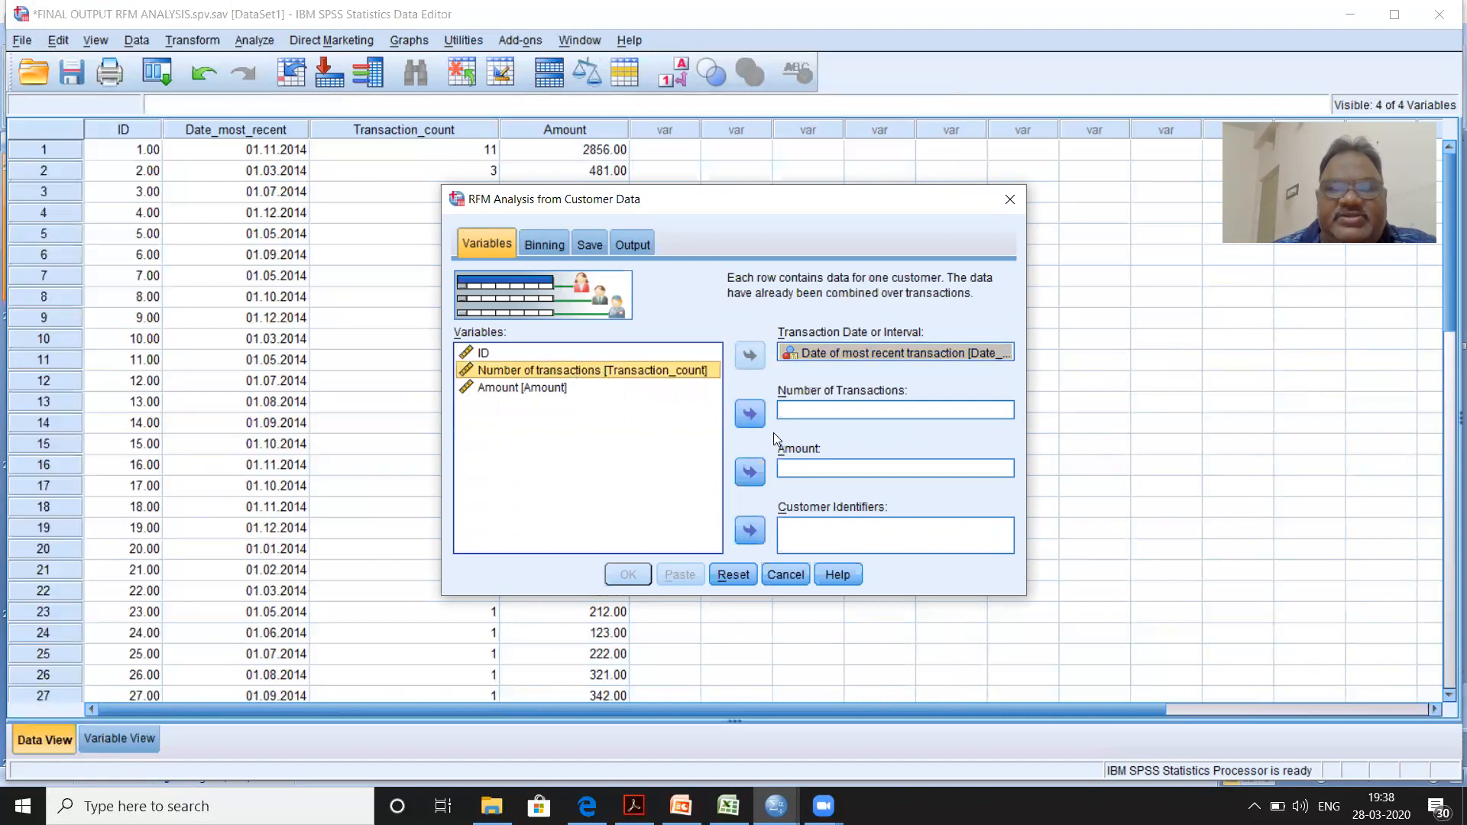
click(748, 415)
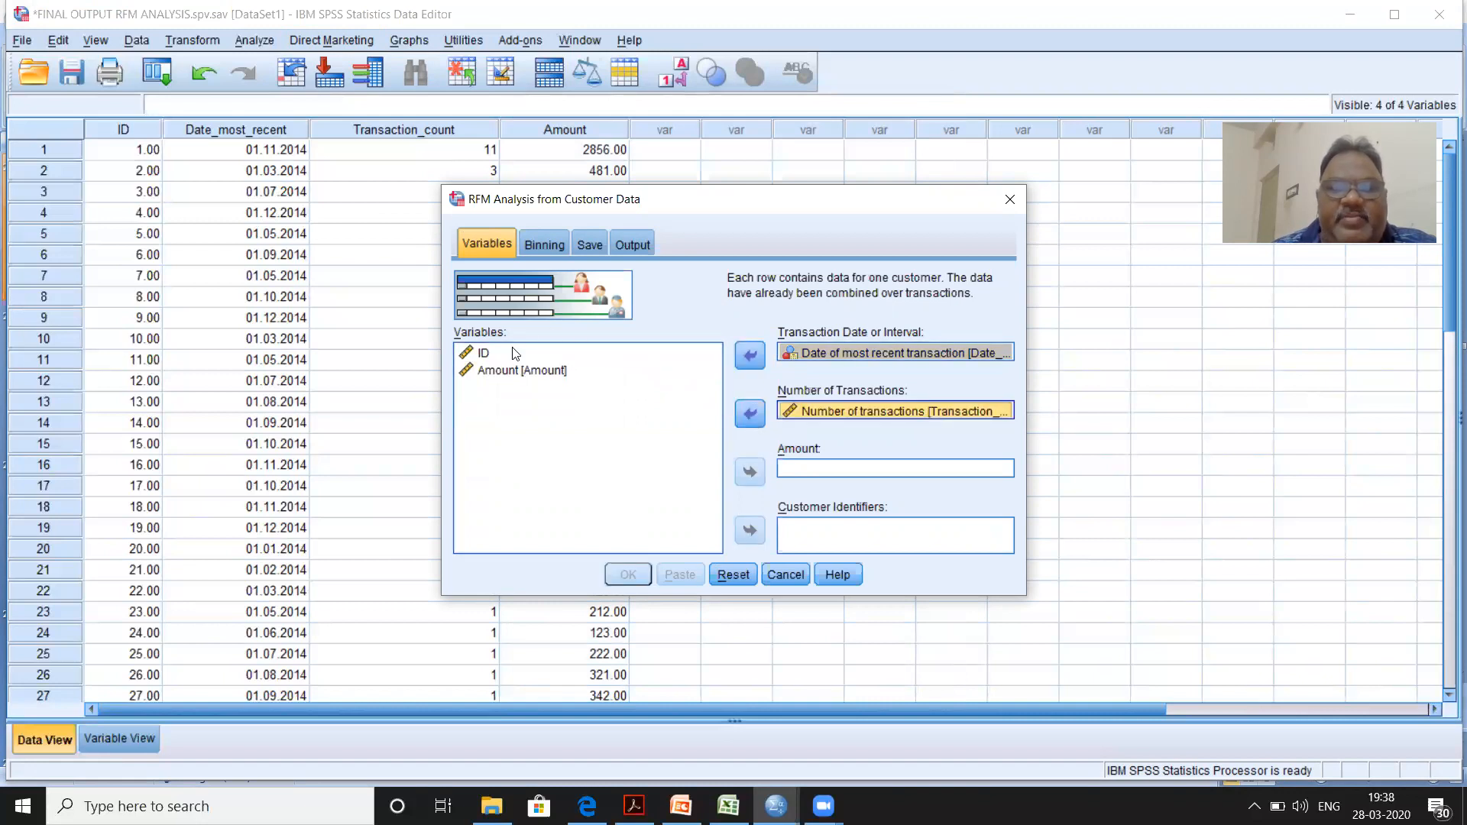
click(511, 373)
click(752, 471)
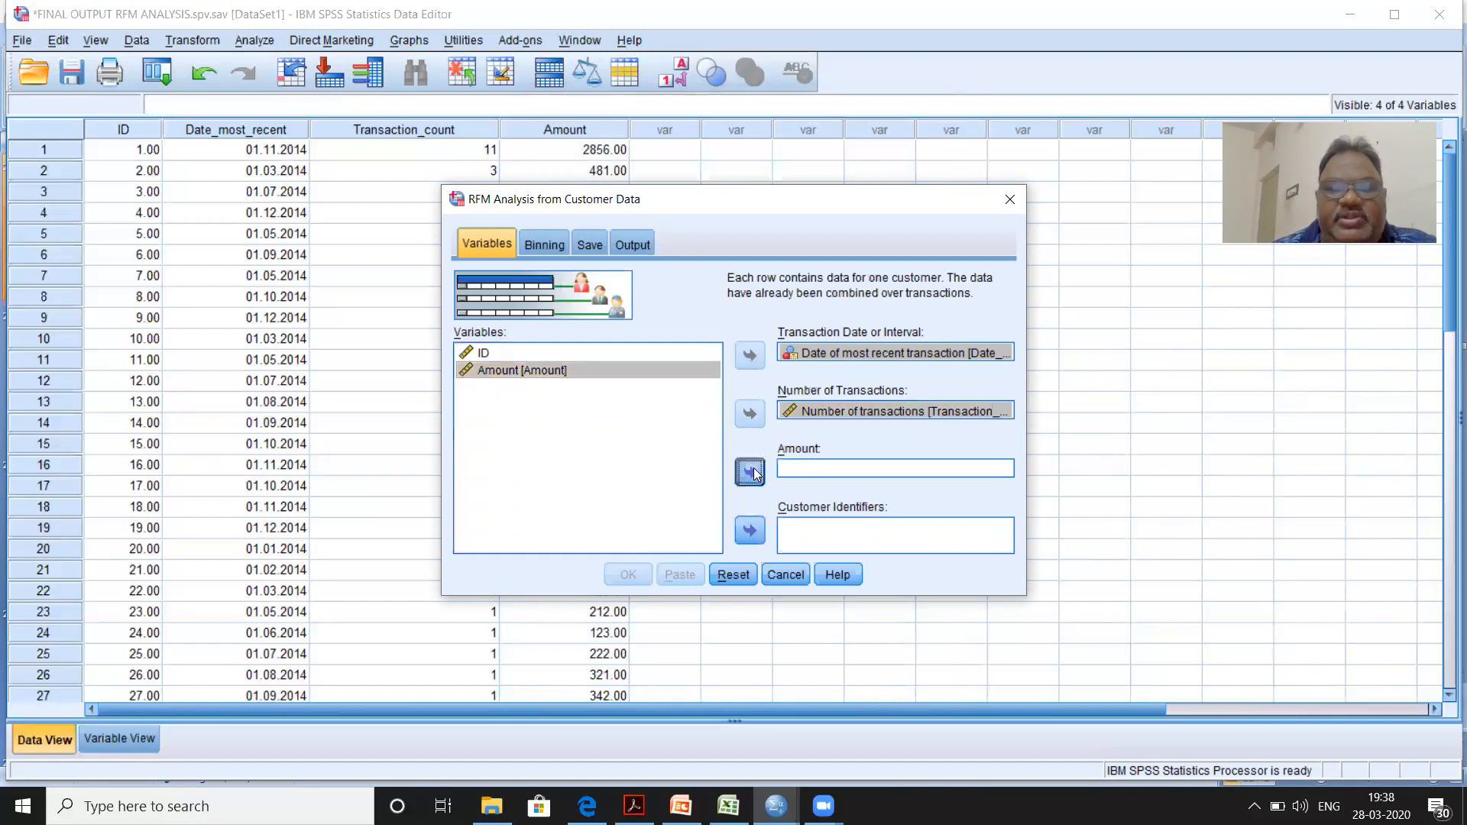
click(483, 356)
click(752, 532)
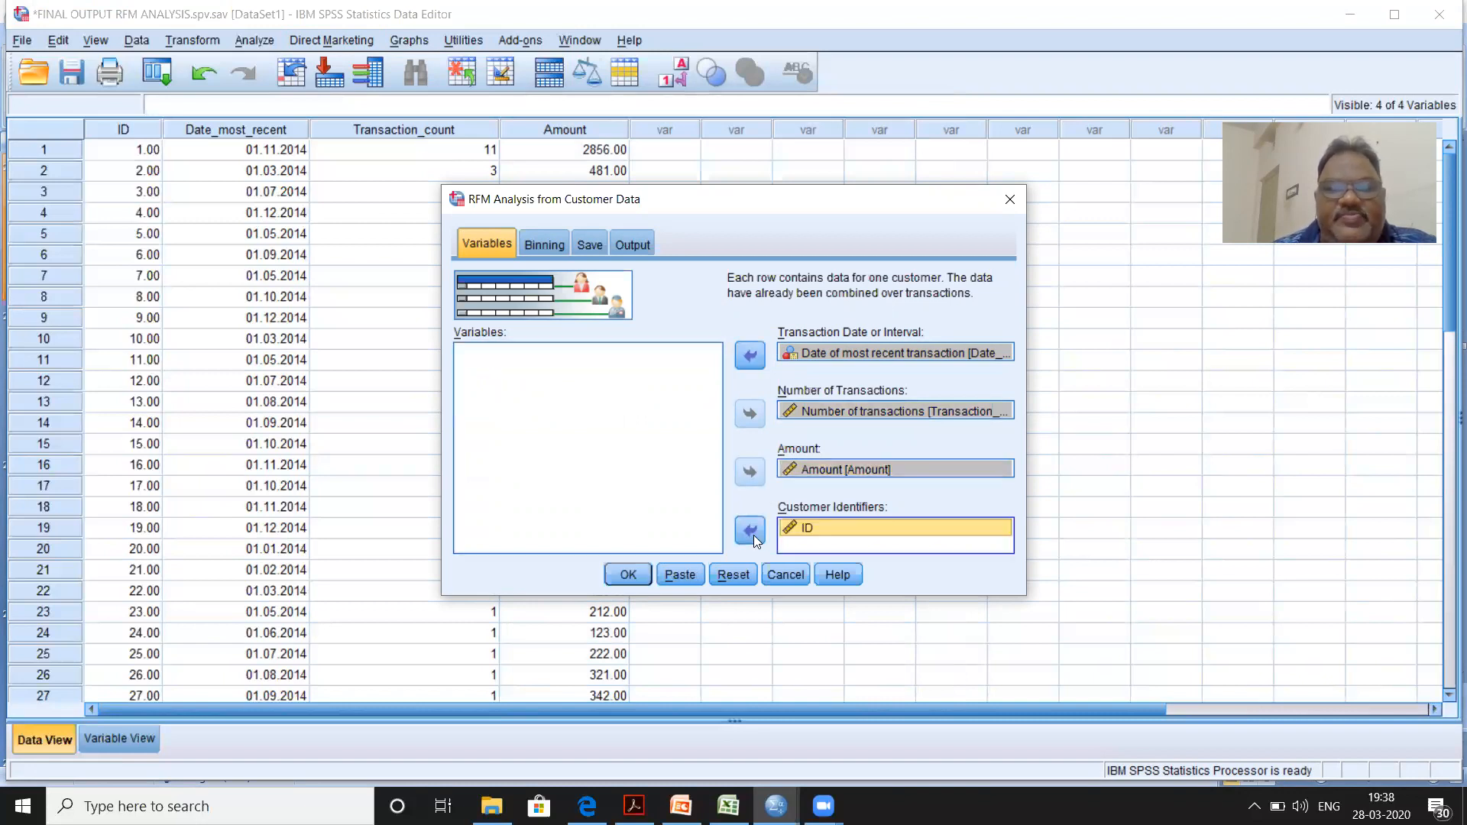
Step: Set the number of Recency bins to 5 in the binning options
click(537, 246)
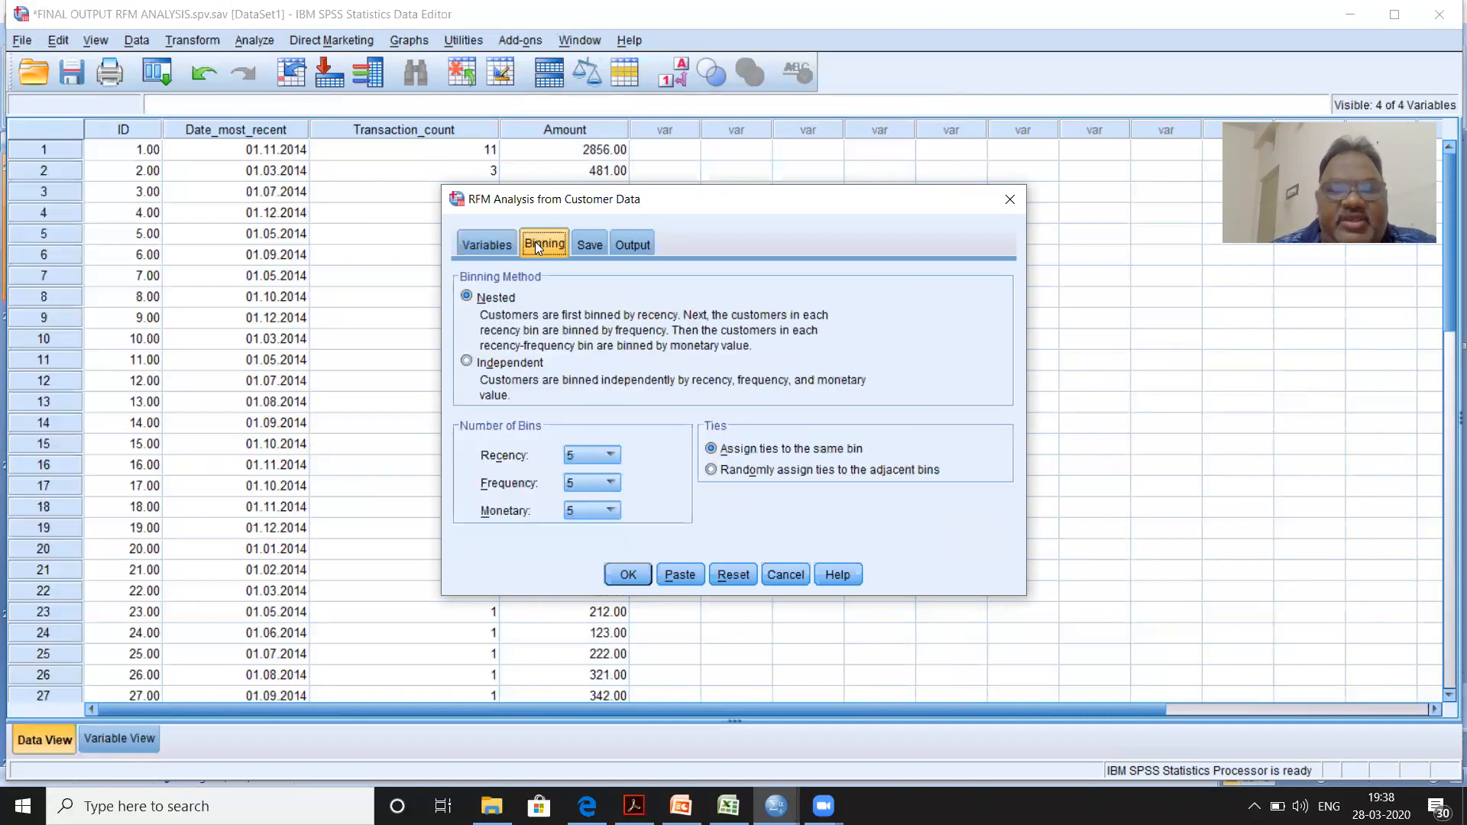
click(609, 456)
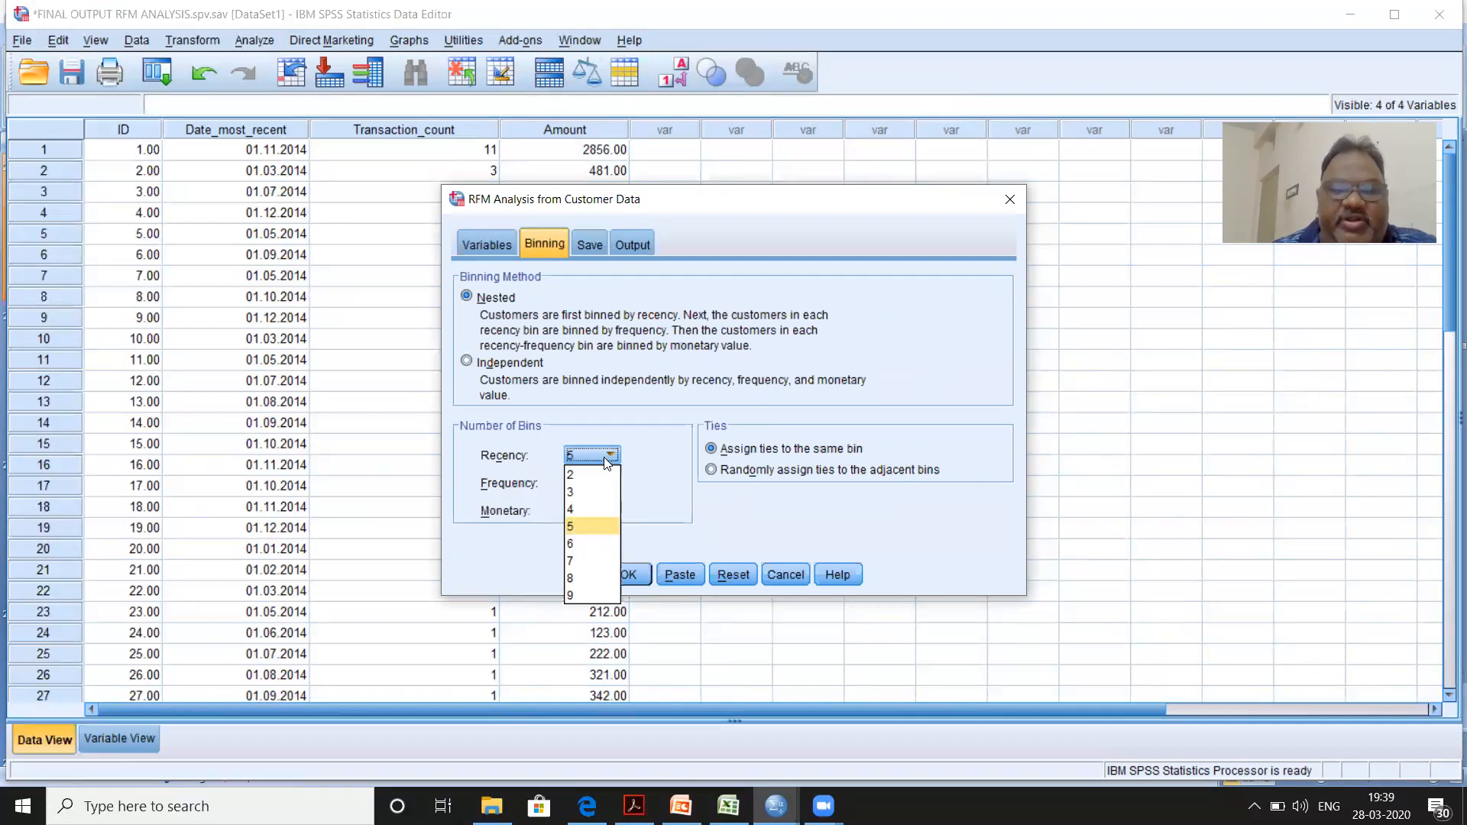
click(584, 528)
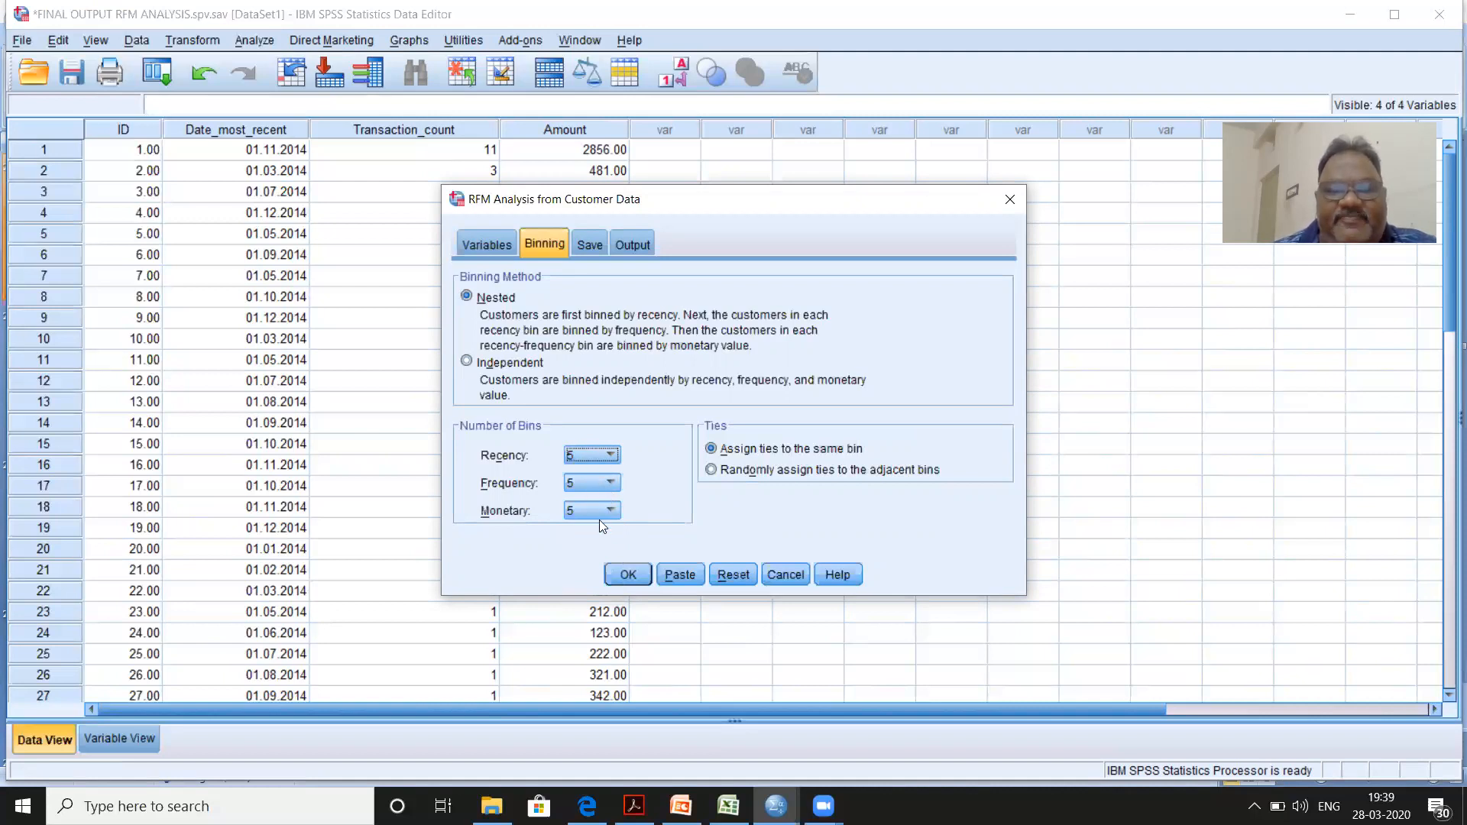
Step: Check the score variables to save and add the table of bin counts, histograms and scatterplots of pairs of variables to the output
click(587, 243)
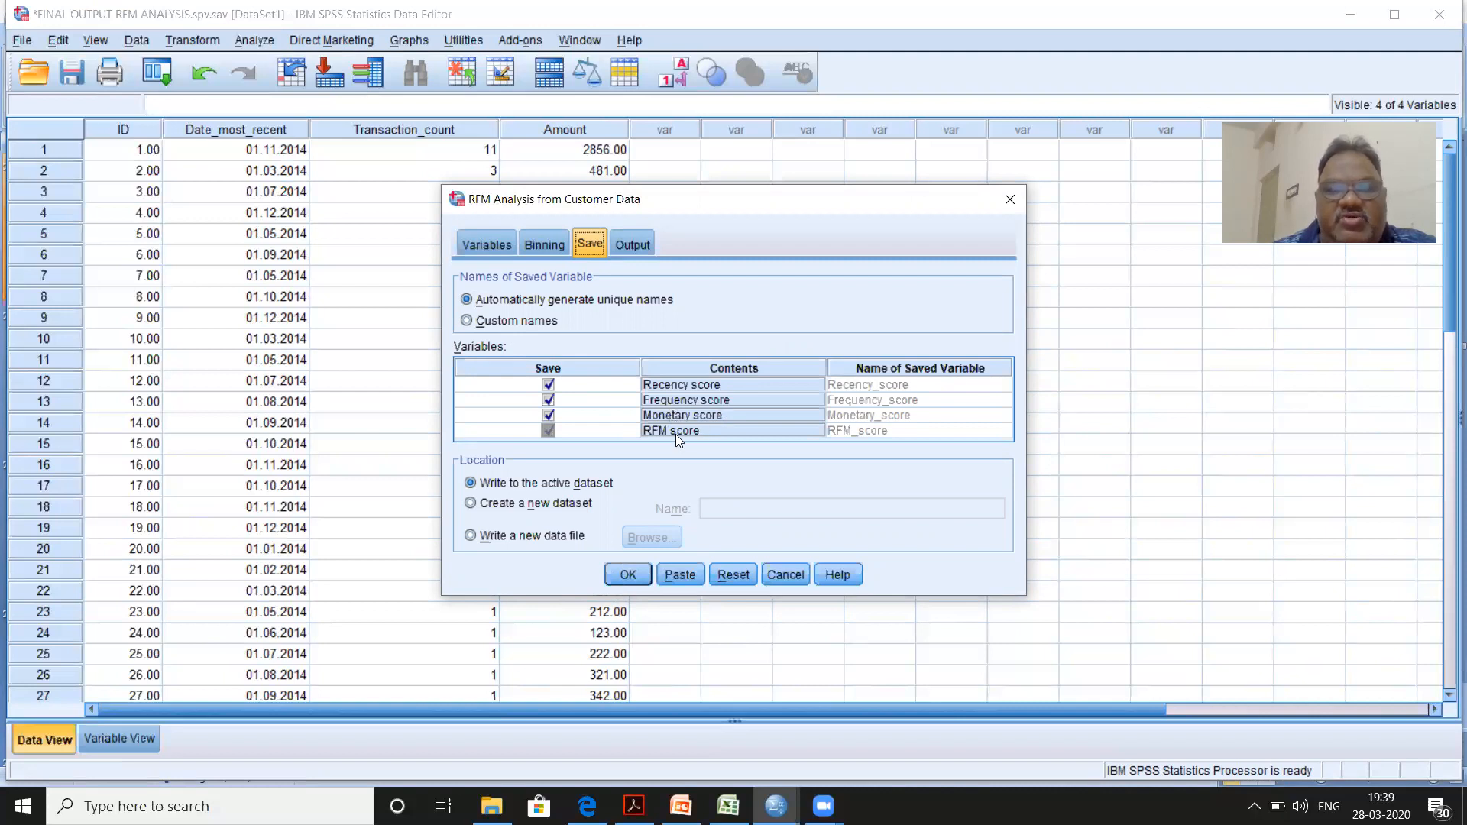
click(628, 246)
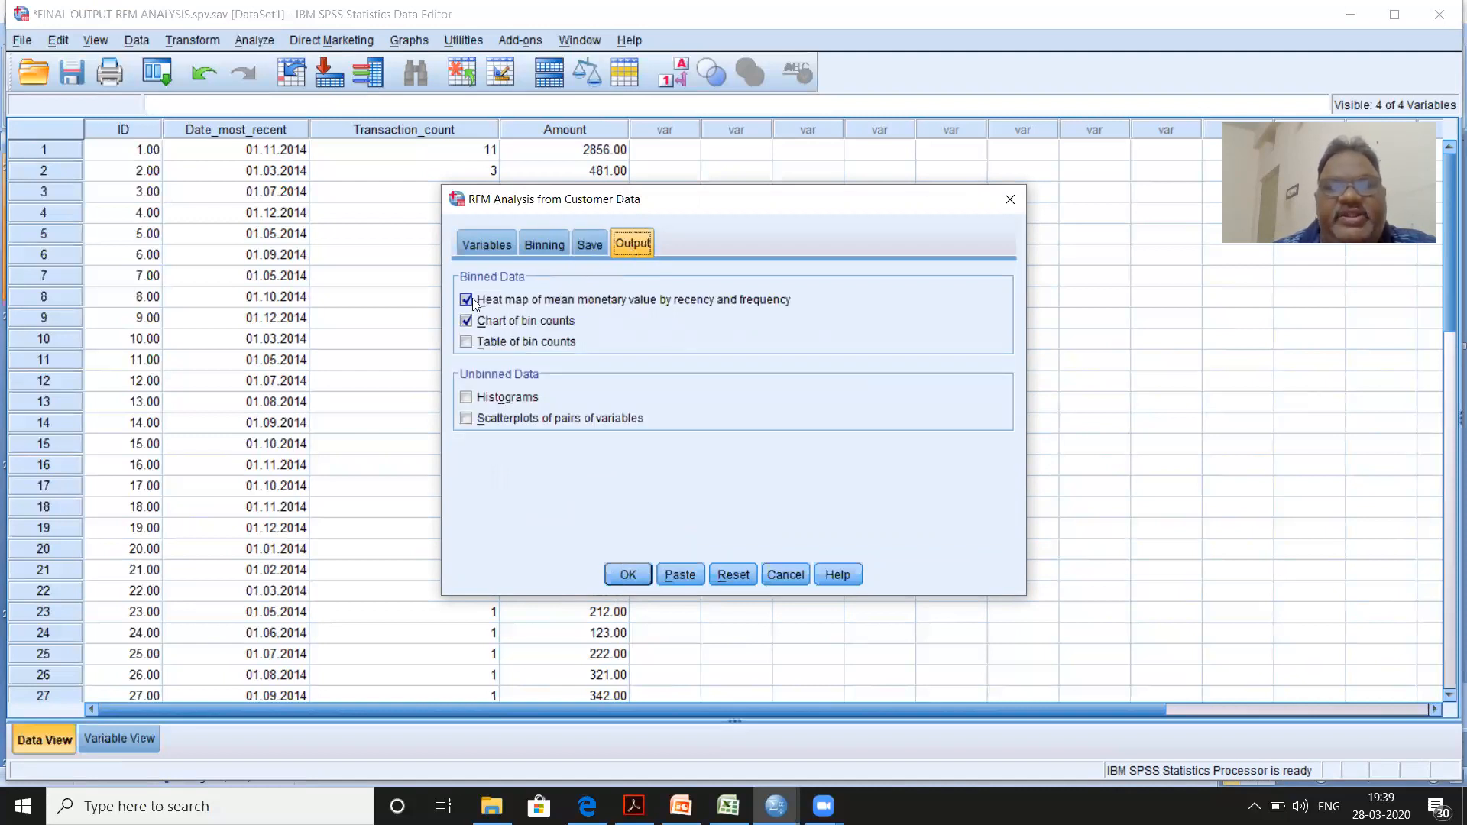
click(468, 345)
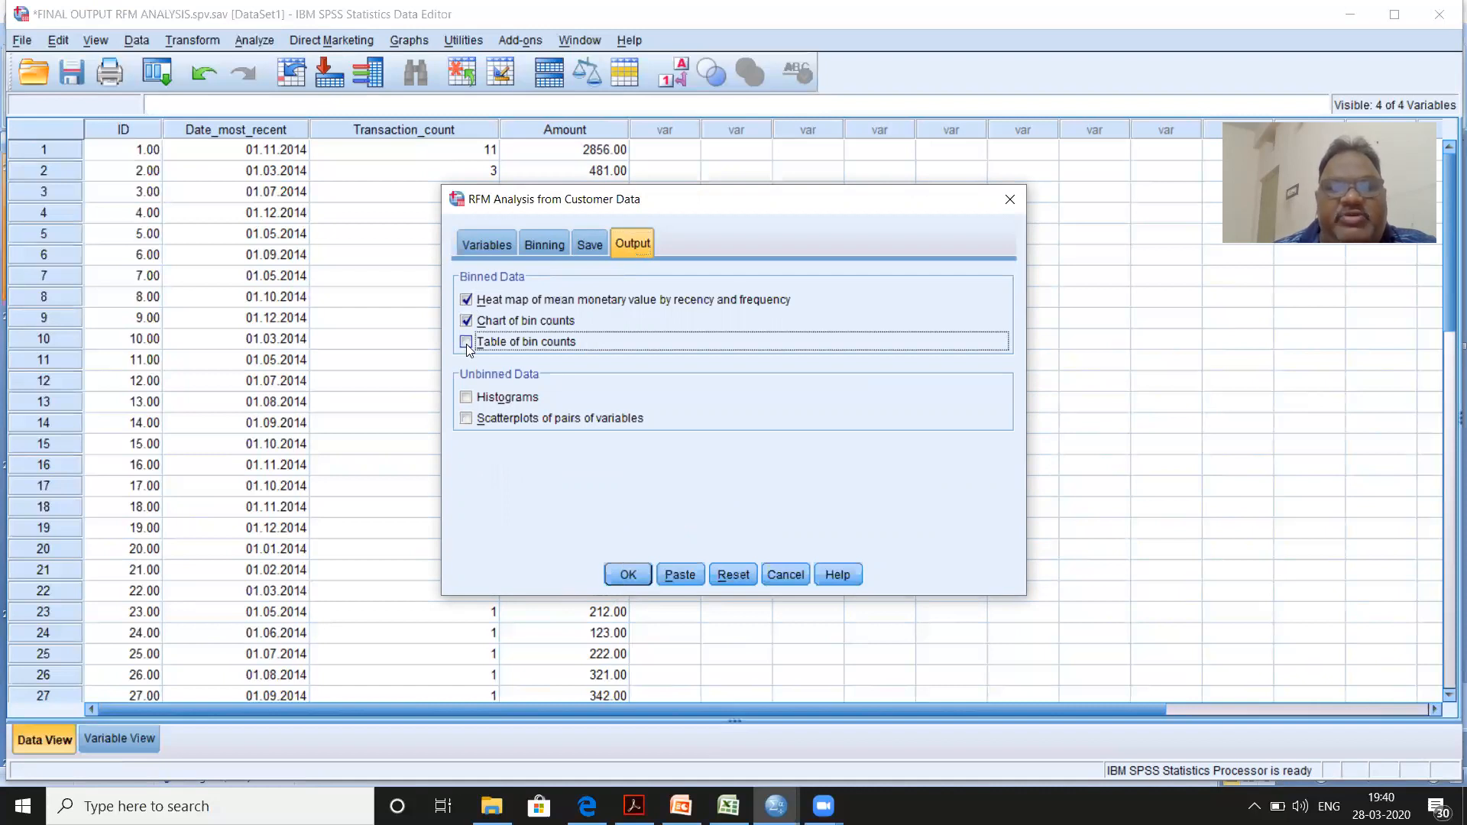
click(465, 399)
click(466, 419)
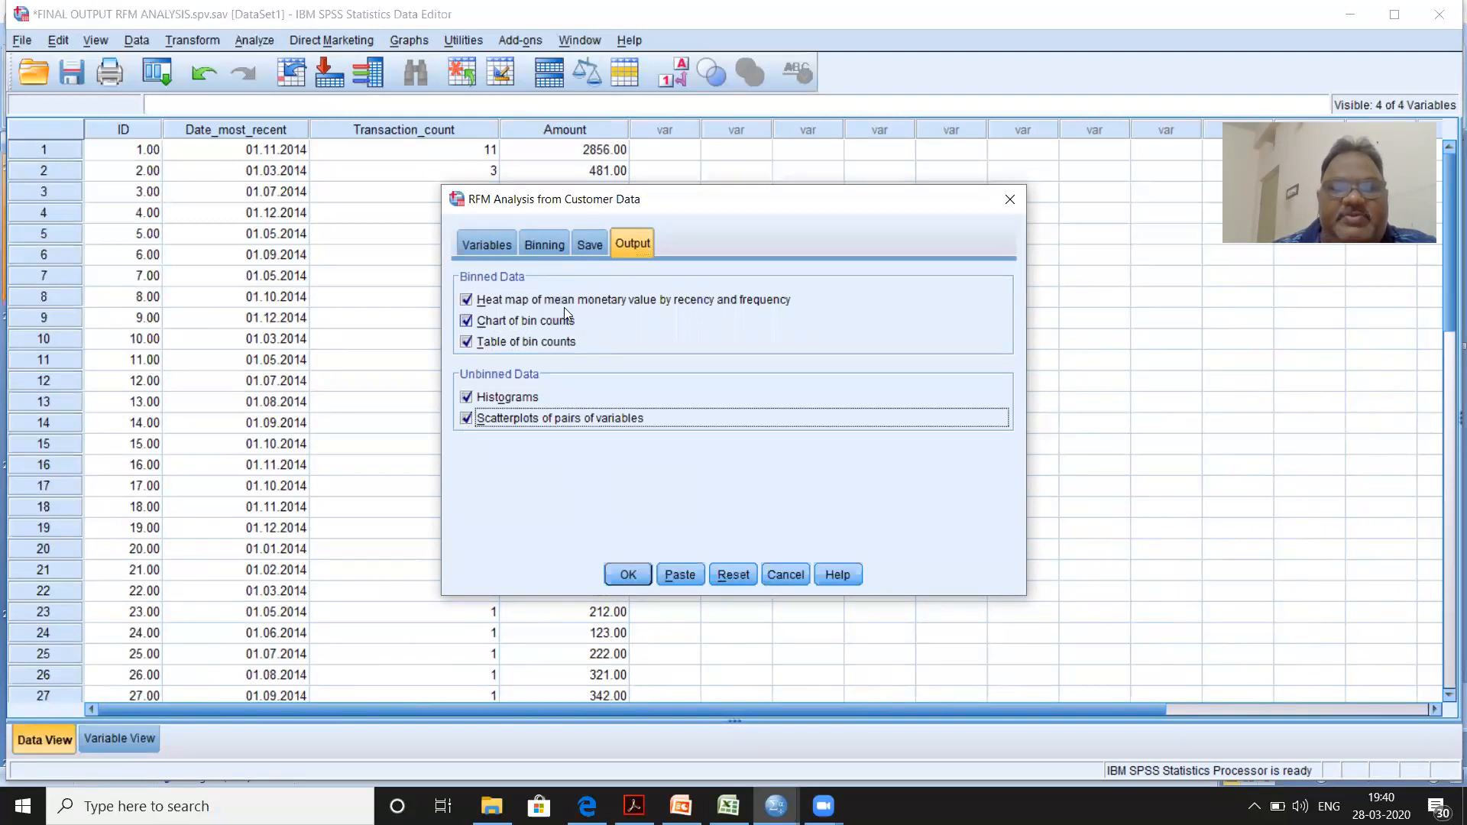
Step: Review the assigned variables, the binning with 5 Recency bins, the saved score variables and the chosen output options
click(485, 243)
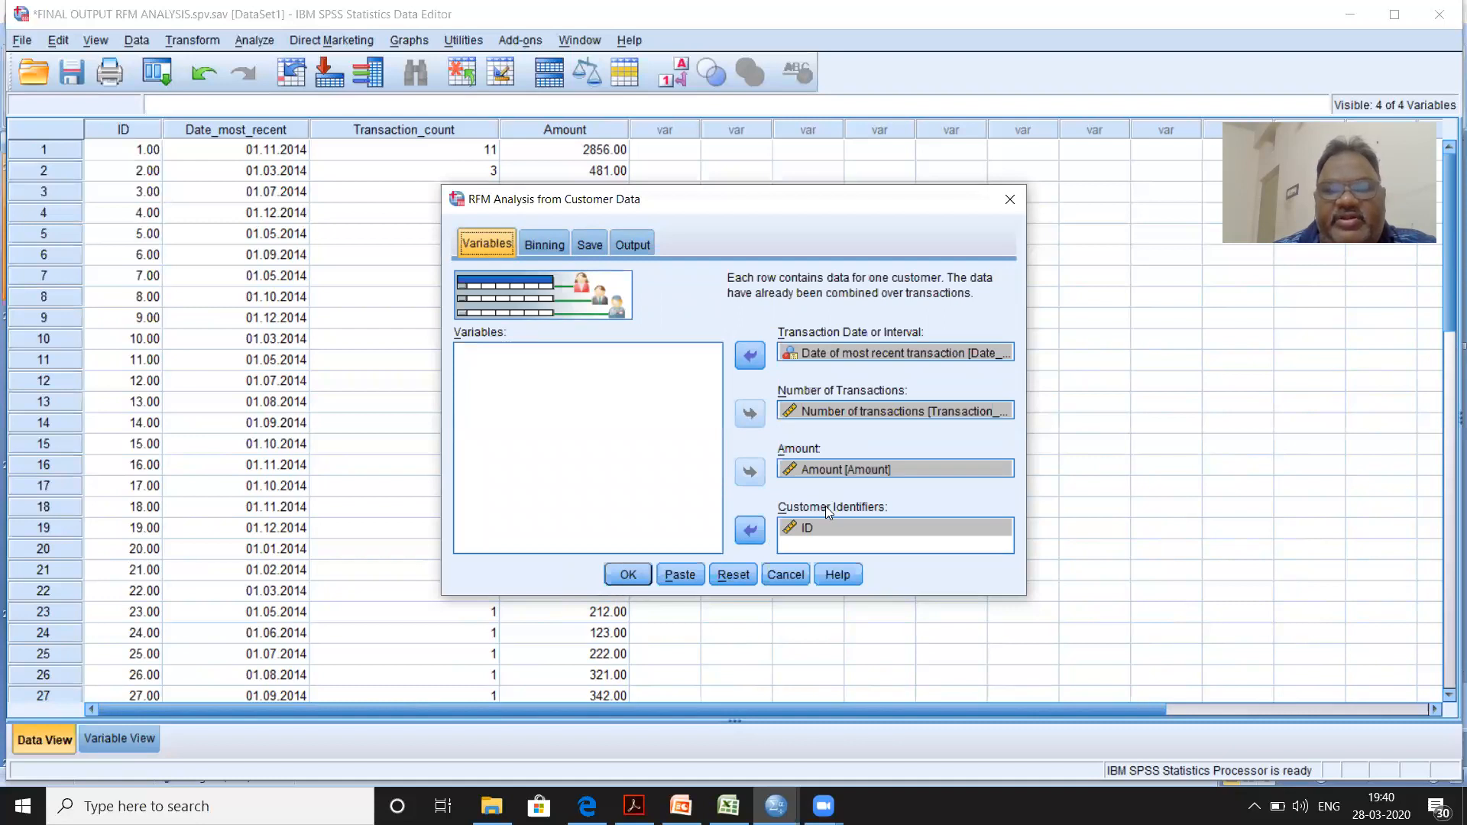
click(539, 246)
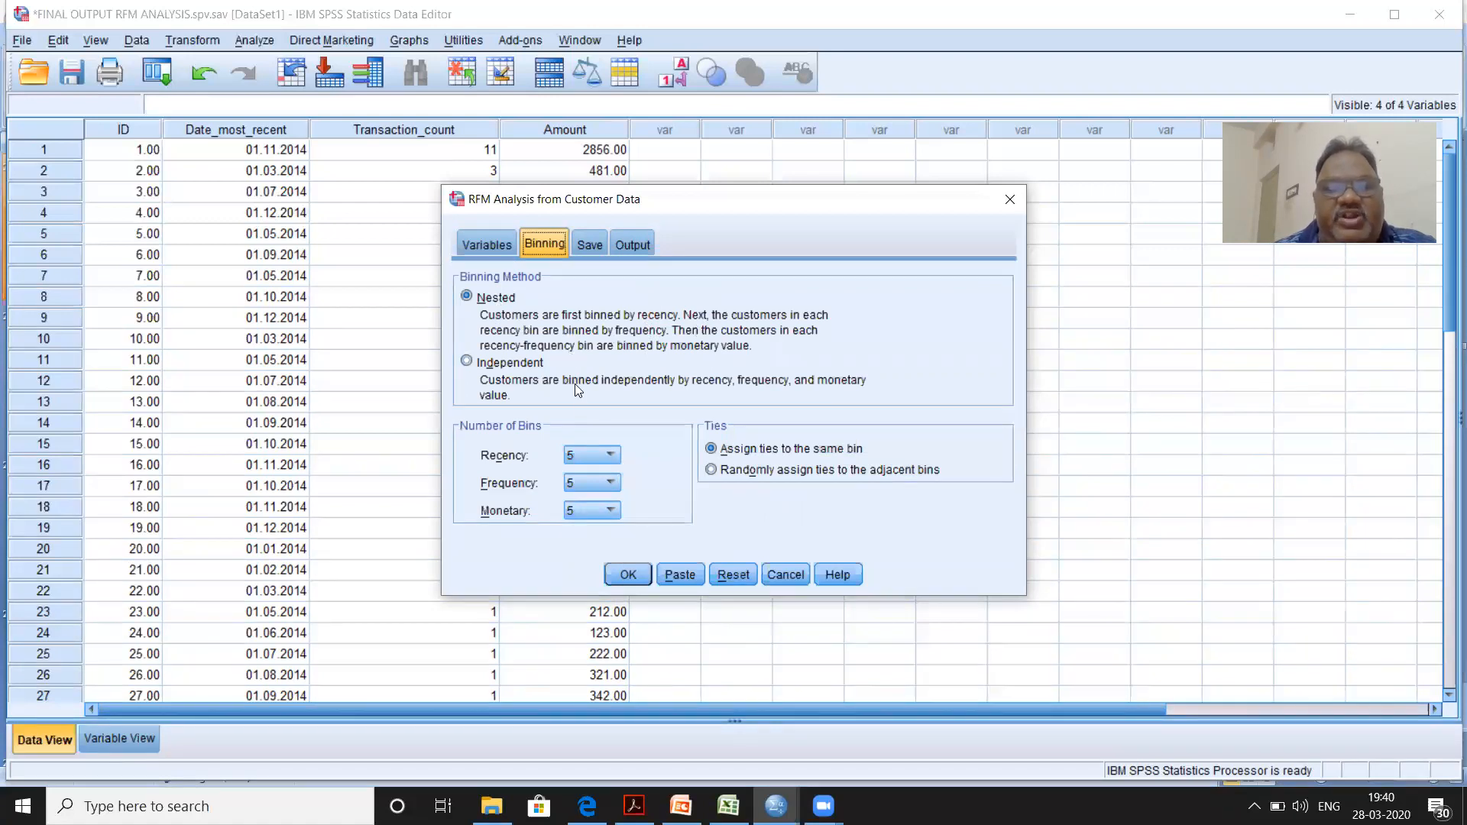
click(610, 457)
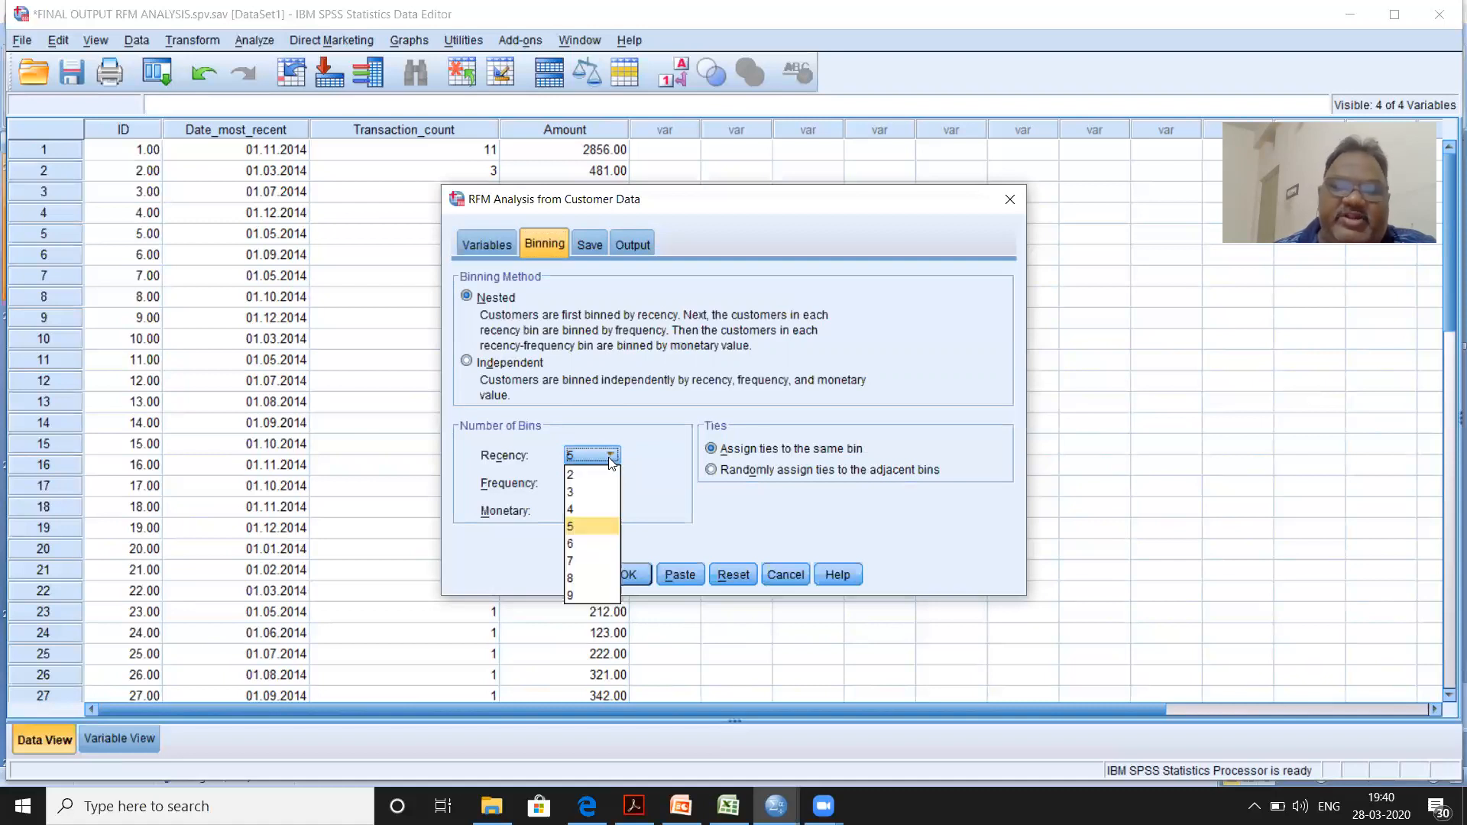
click(588, 529)
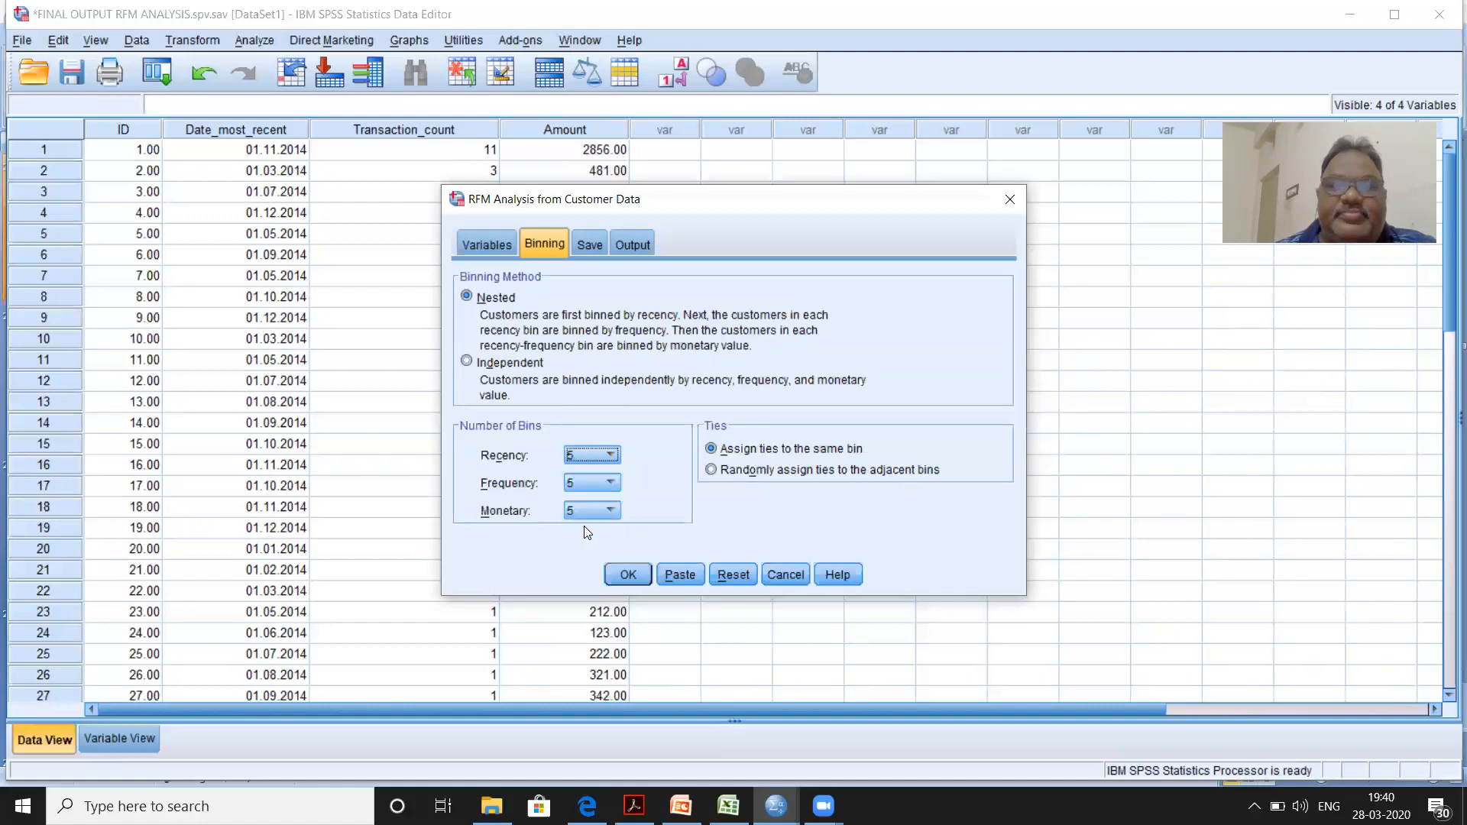
click(589, 243)
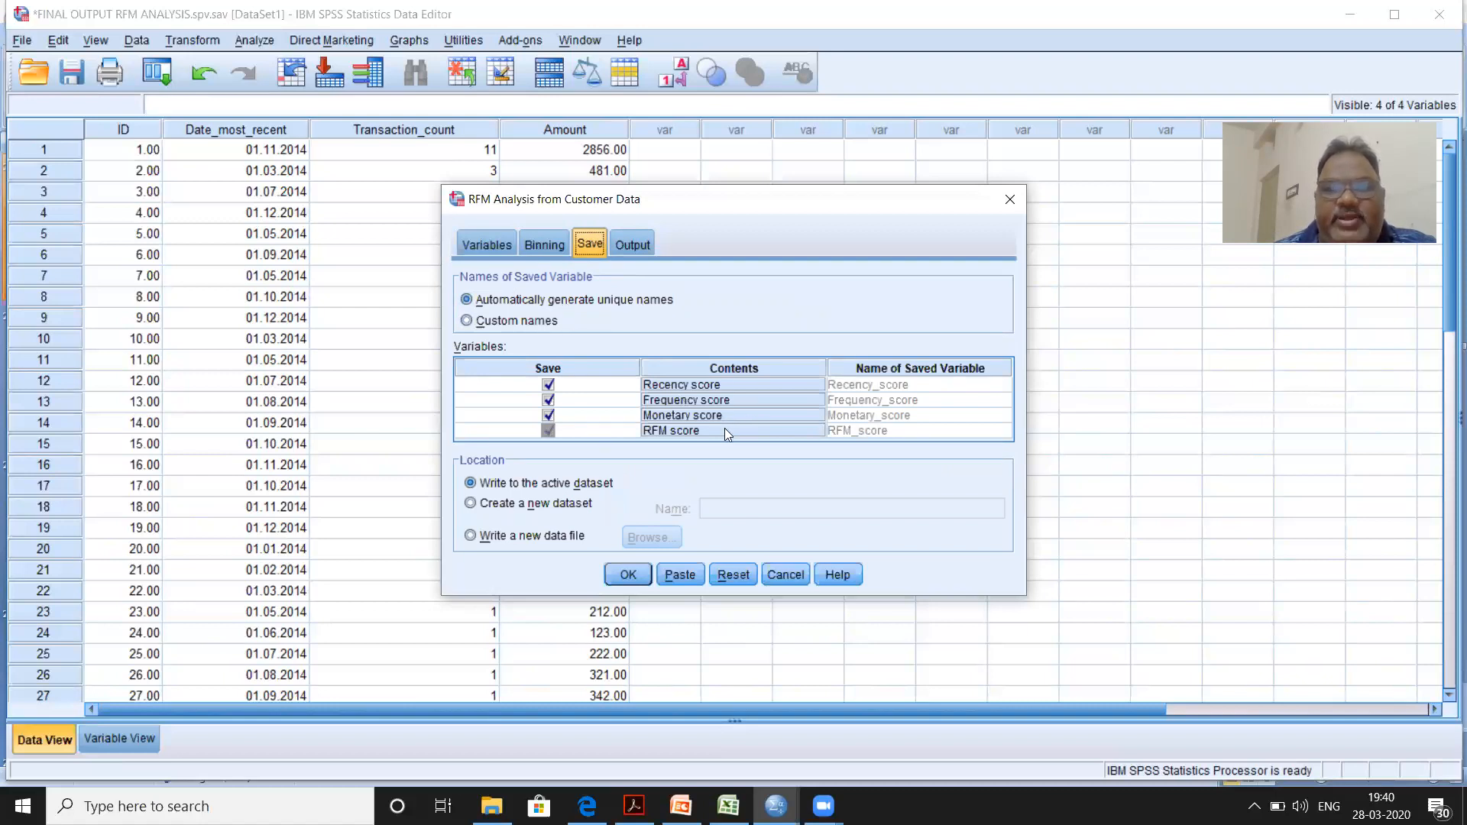
click(633, 243)
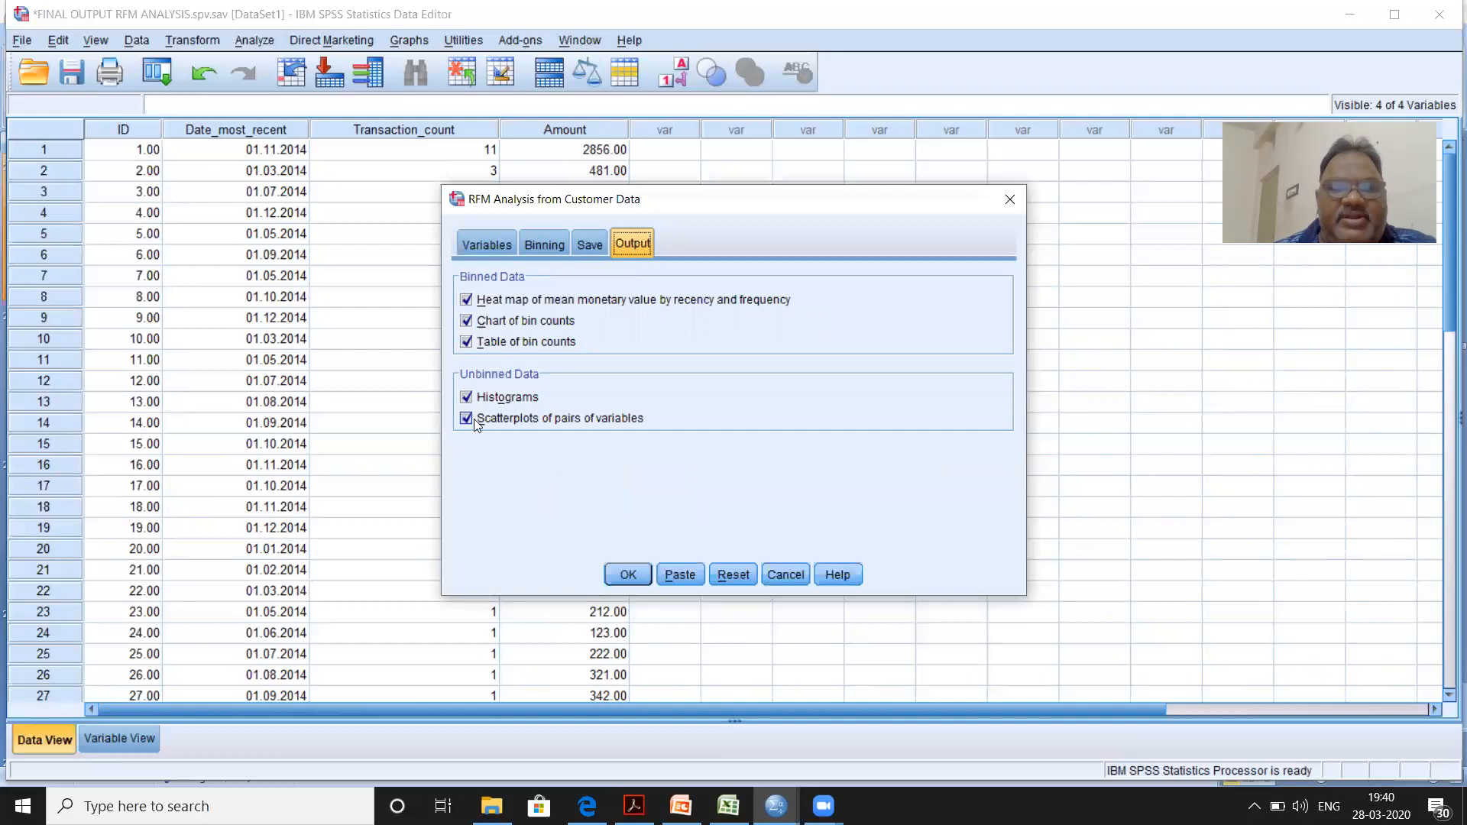
Step: Run the RFM analysis and examine the resulting charts and the score crosstabulation in the output
click(629, 577)
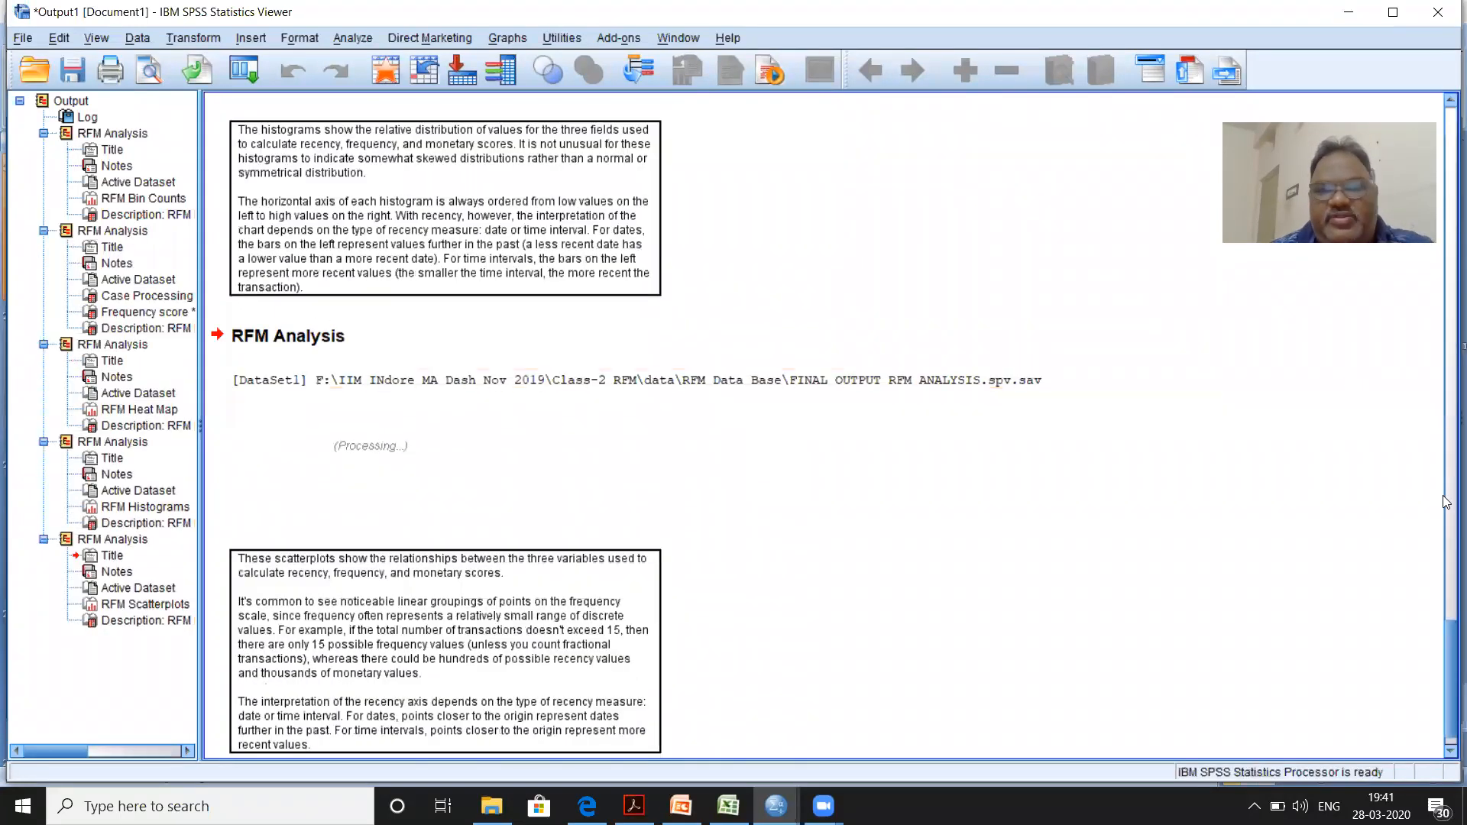
scroll(1448, 577, up, 3)
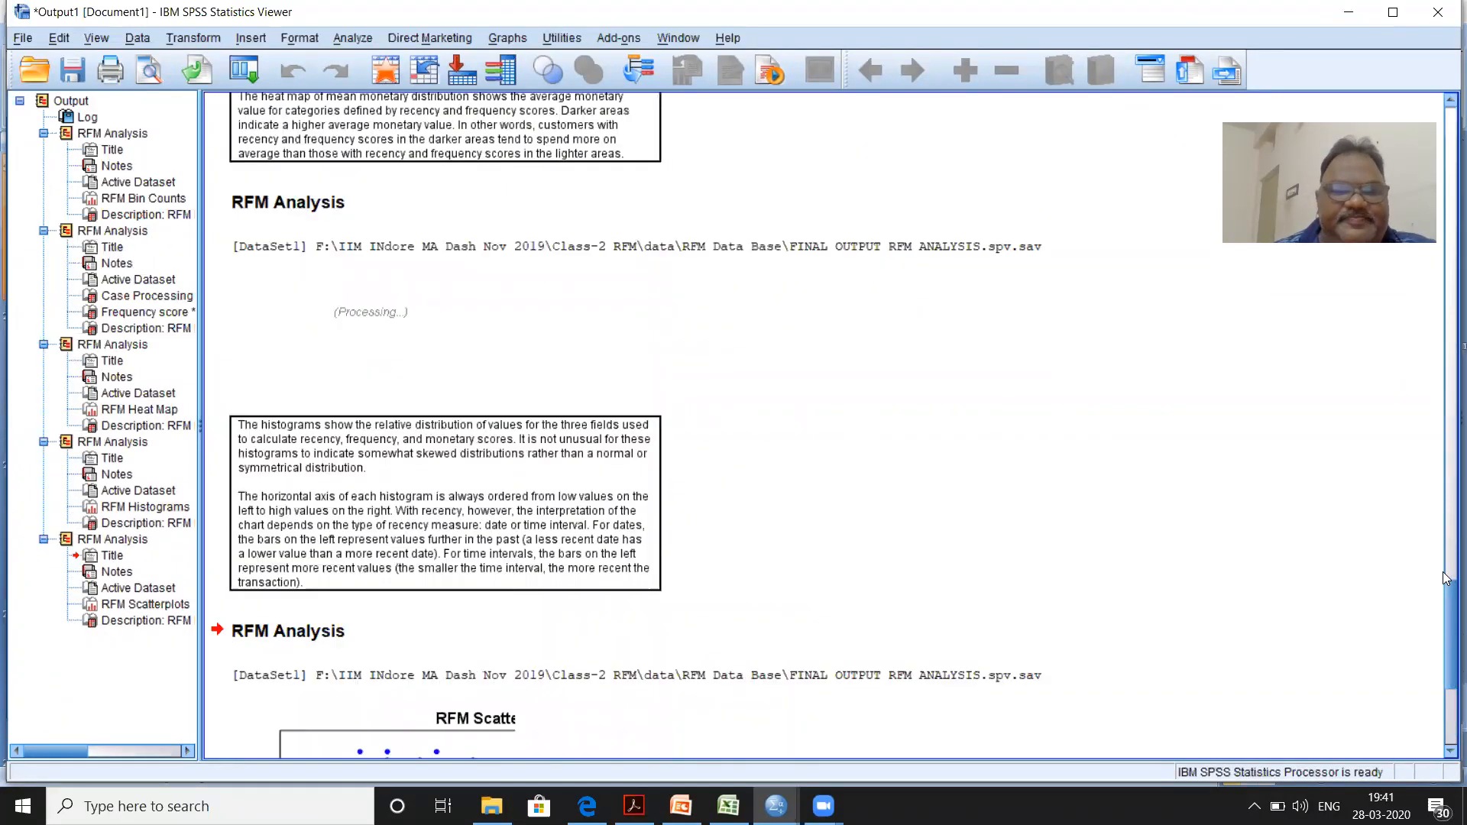
scroll(1446, 578, up, 3)
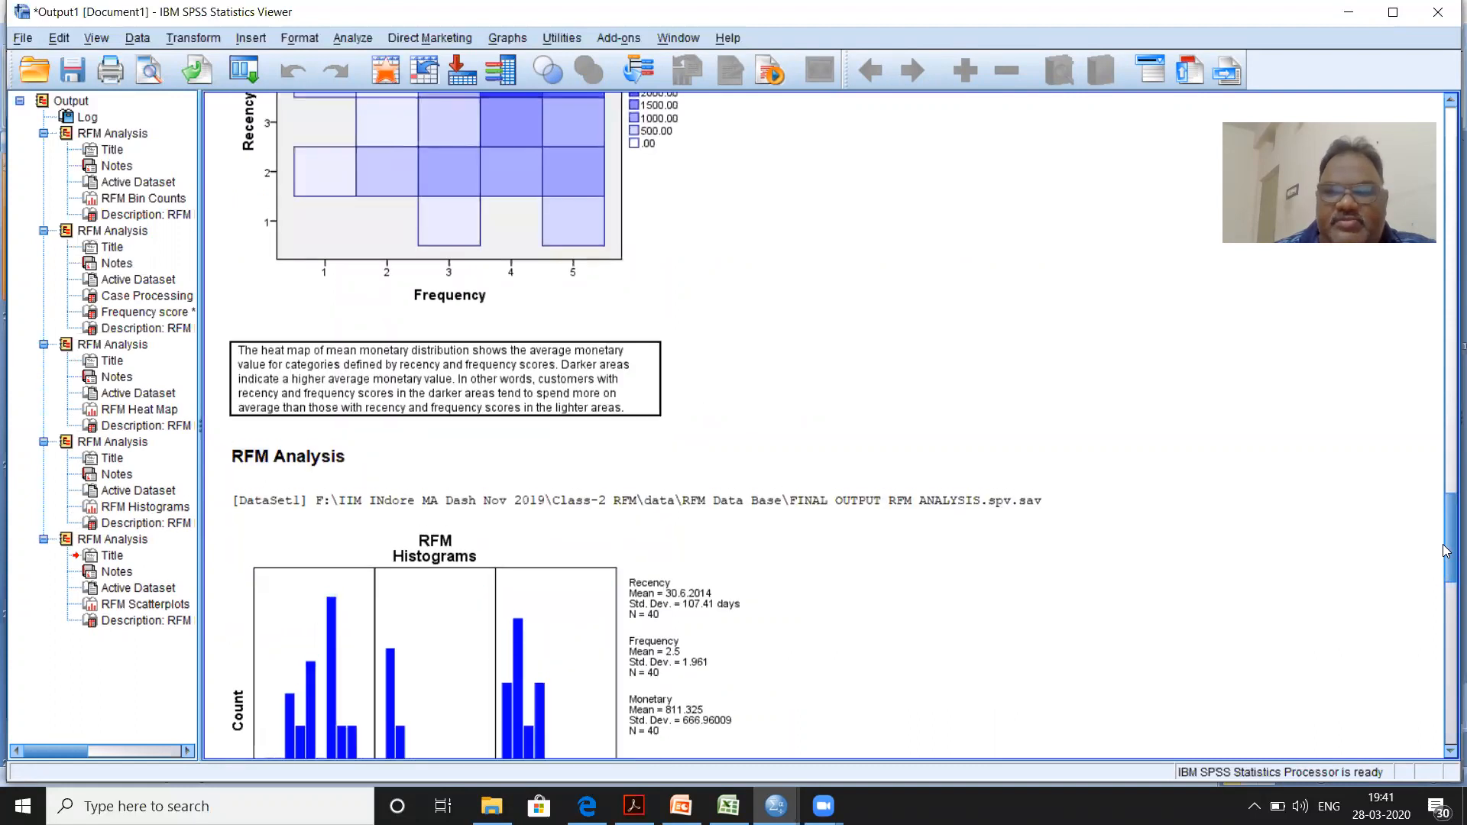
scroll(1447, 428, up, 15)
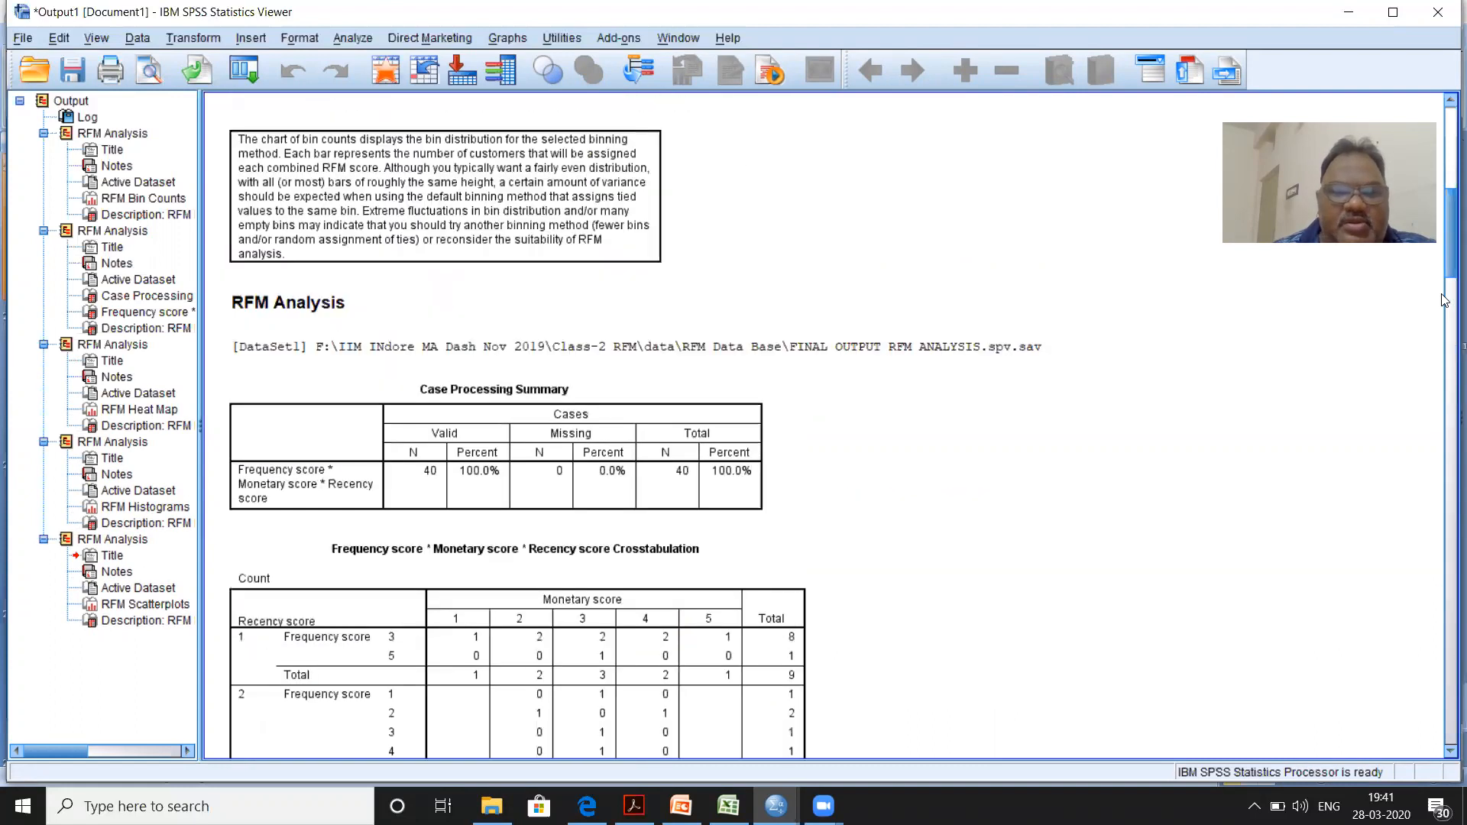
scroll(1445, 302, down, 5)
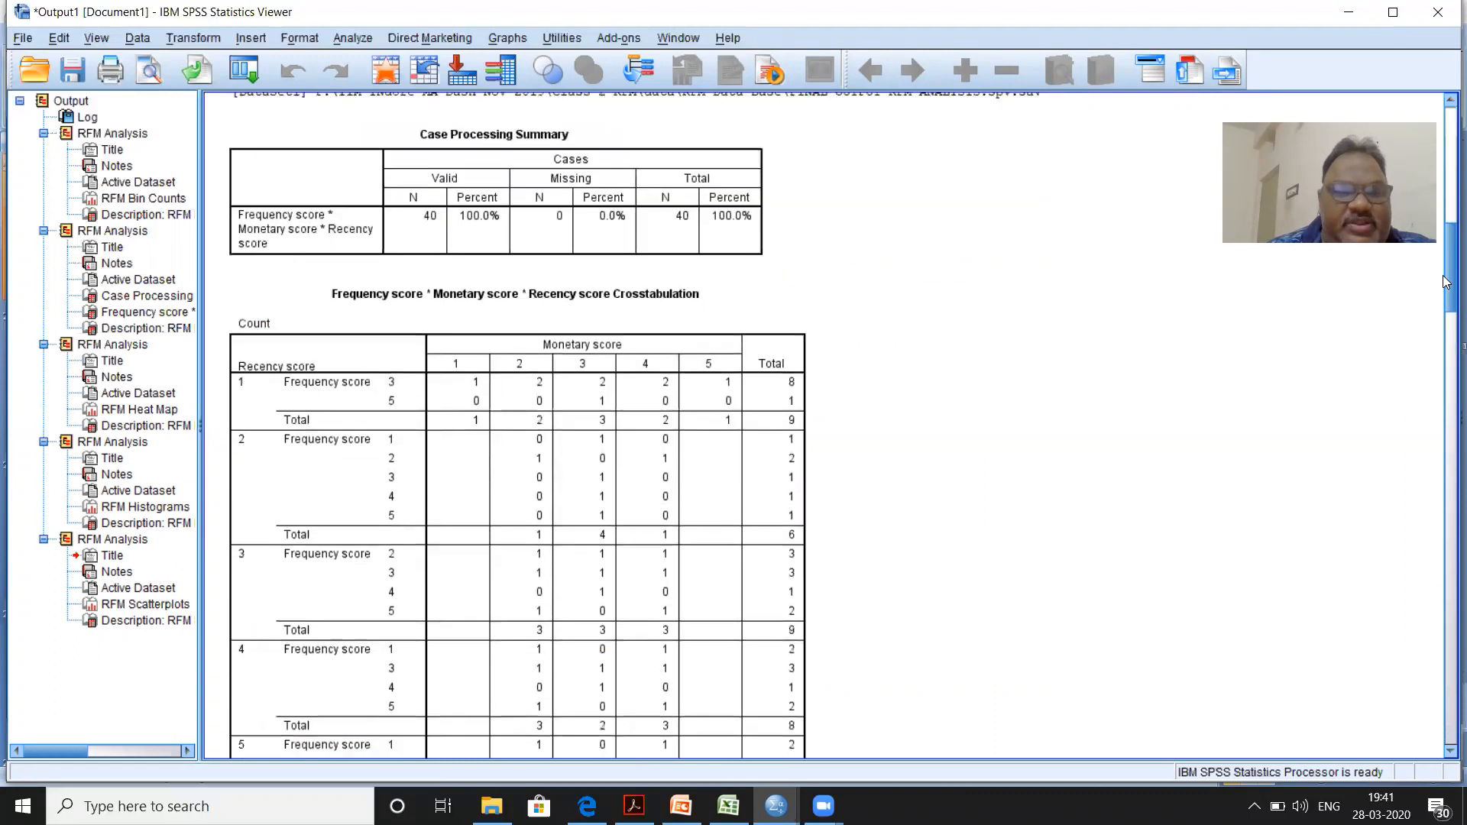
Step: Examine the crosstabulation of frequency and monetary scores for each recency score from 1 to 5, including the totals
scroll(1445, 304, down, 2)
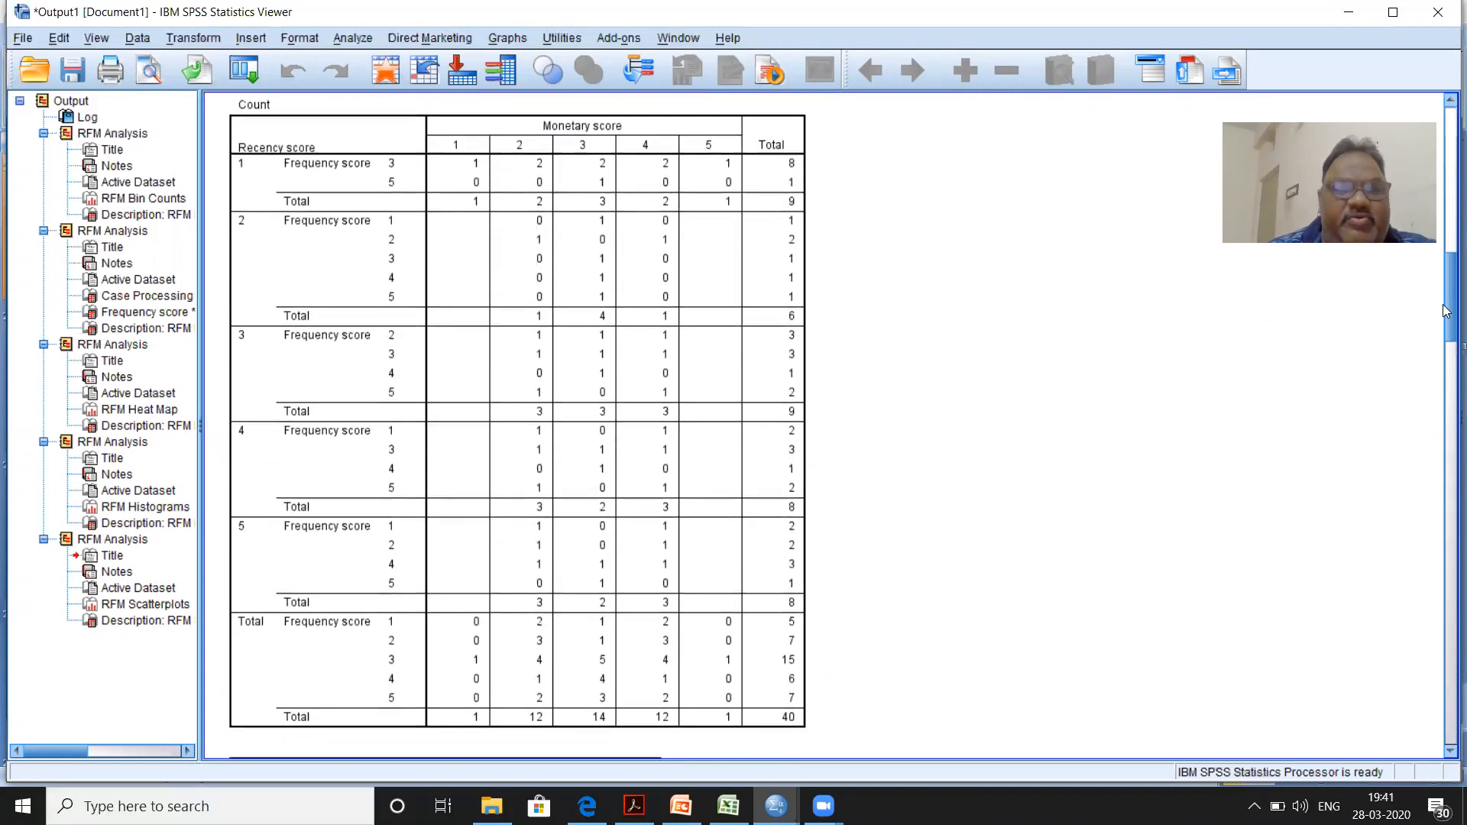
click(248, 483)
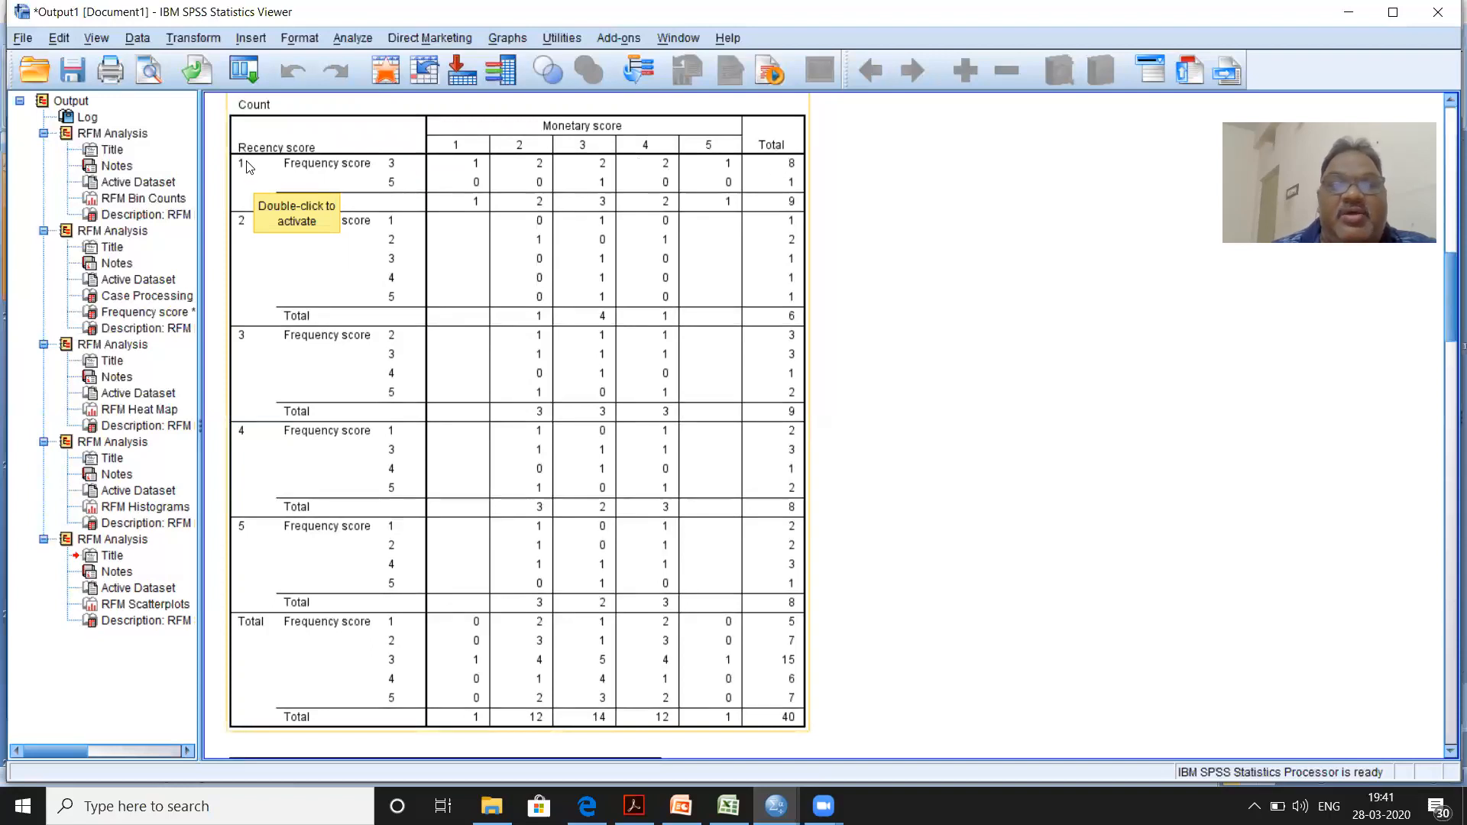
click(735, 175)
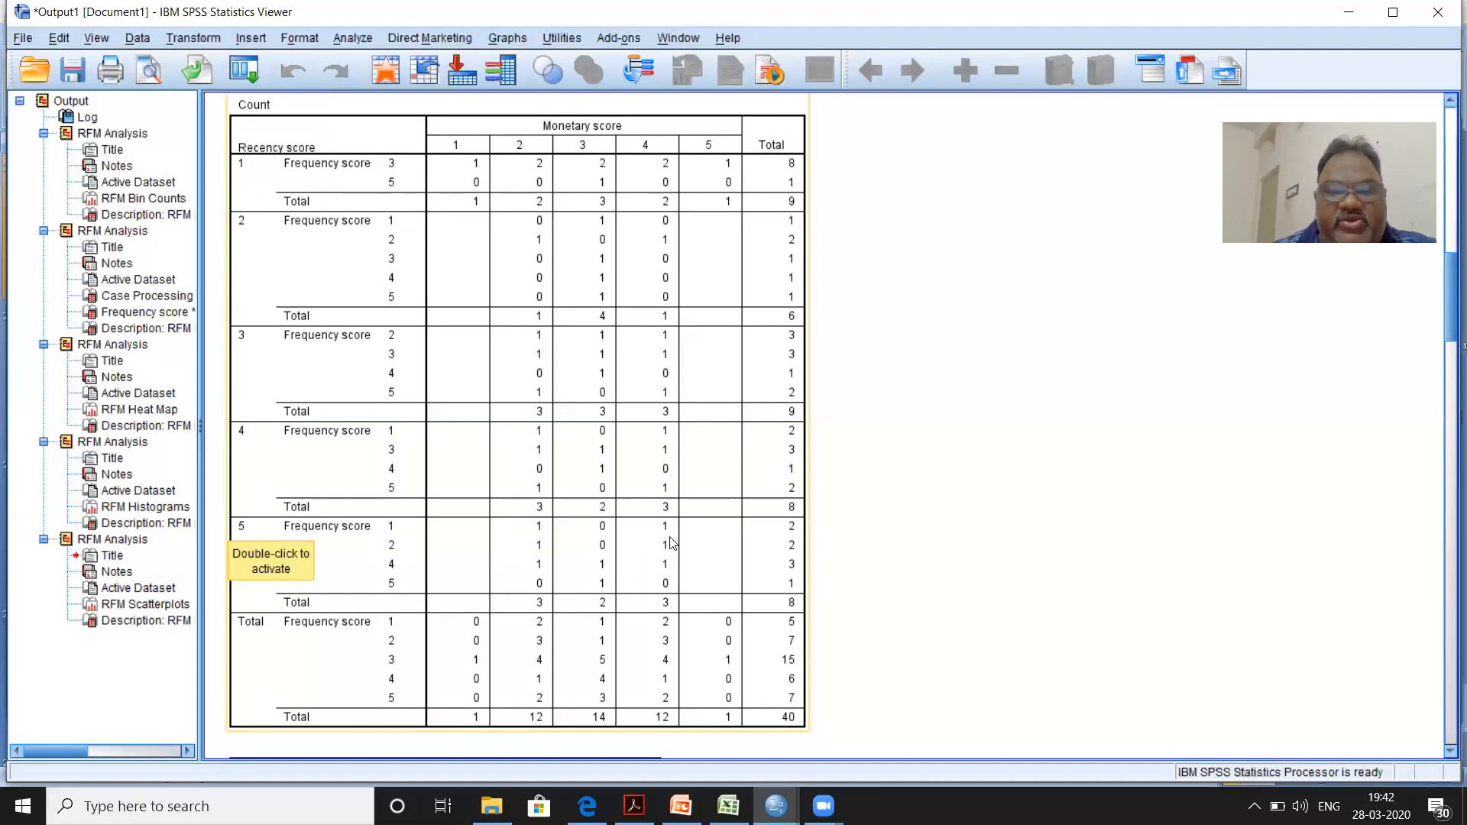
click(225, 545)
click(230, 545)
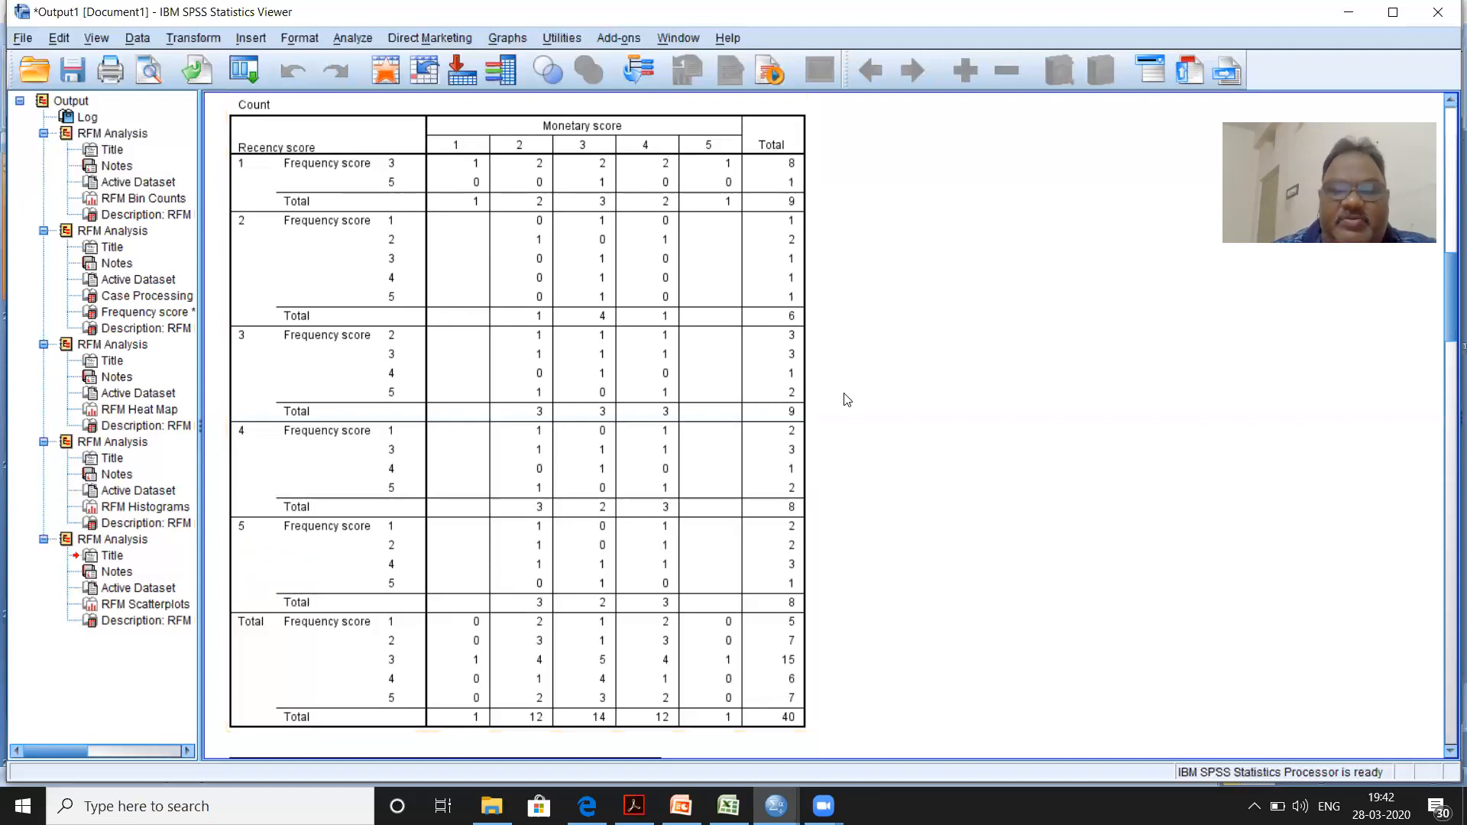
Step: Check the saved recency, frequency, monetary and RFM scores in the Data Editor, and return to the output document
click(776, 806)
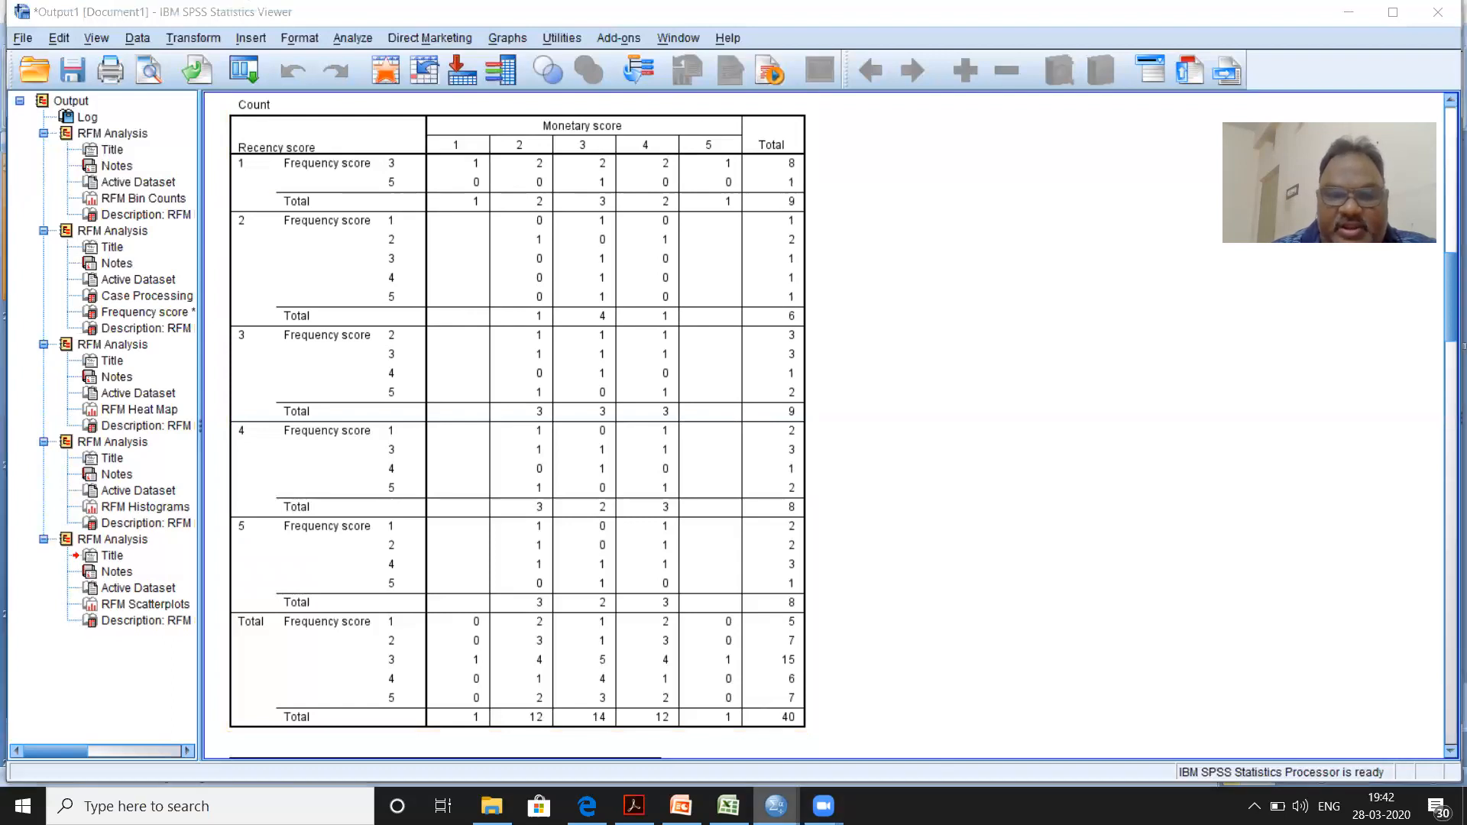
click(874, 737)
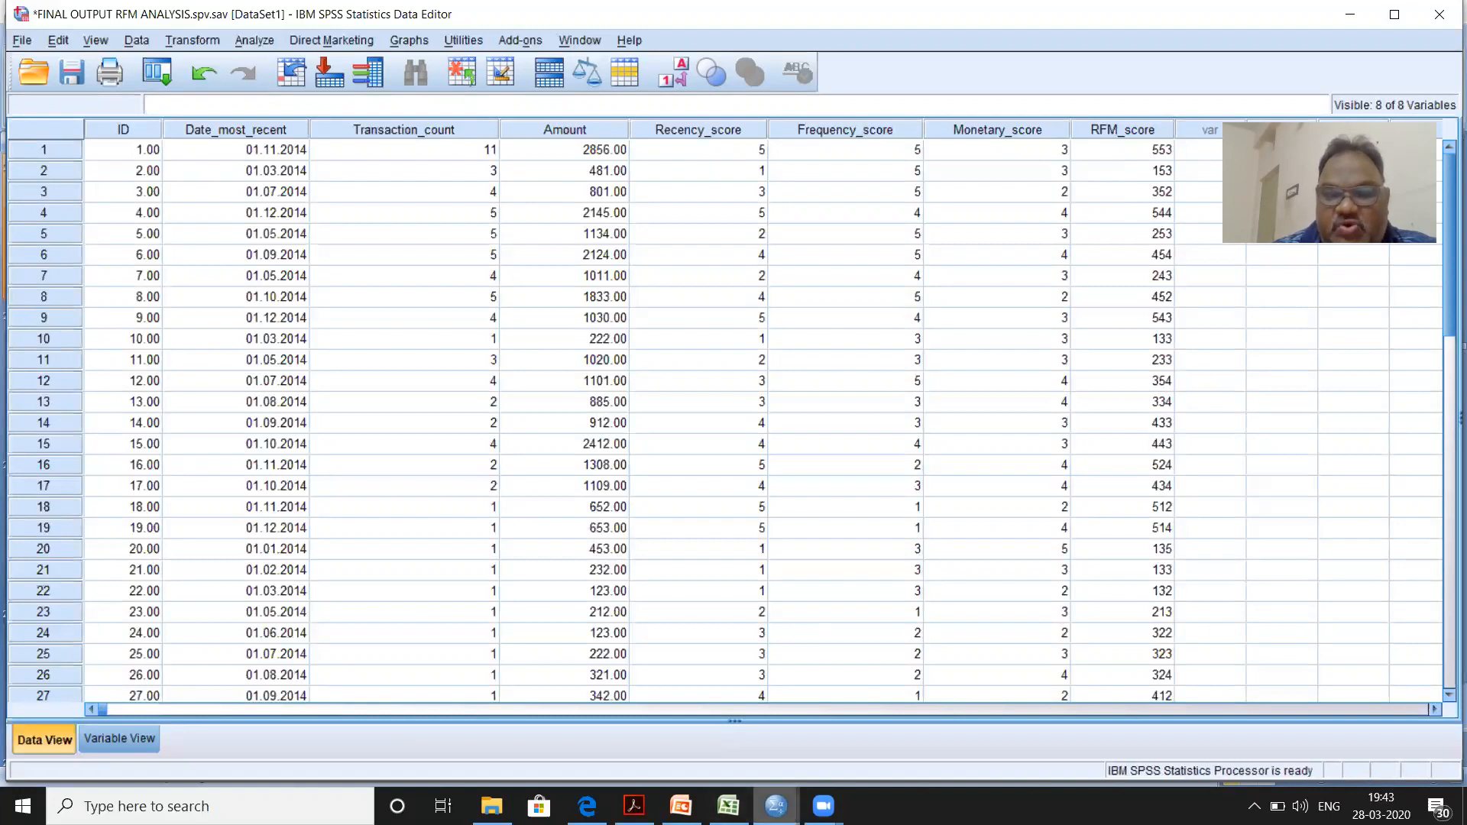
mouse_move(776, 806)
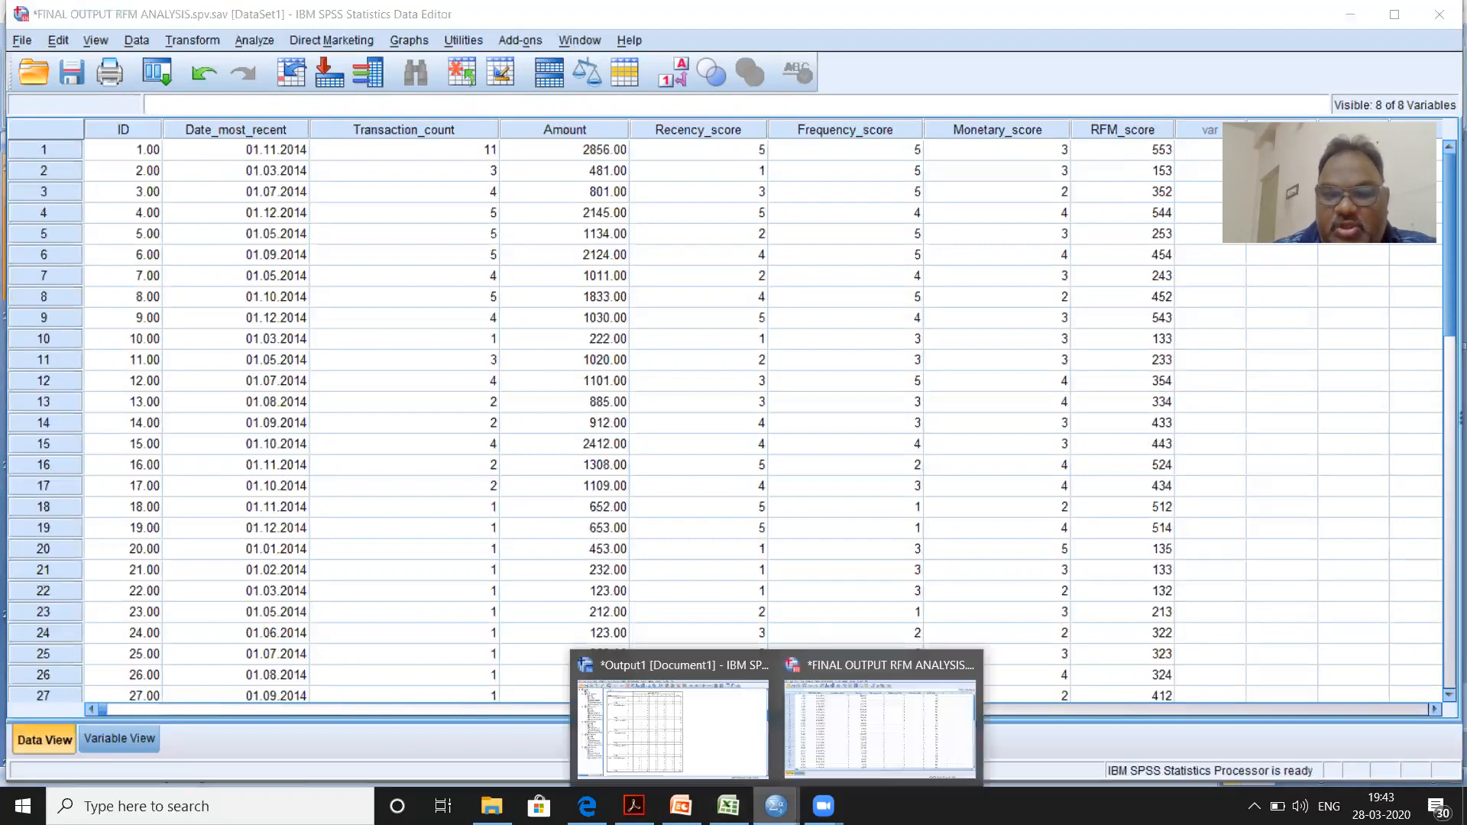
click(676, 730)
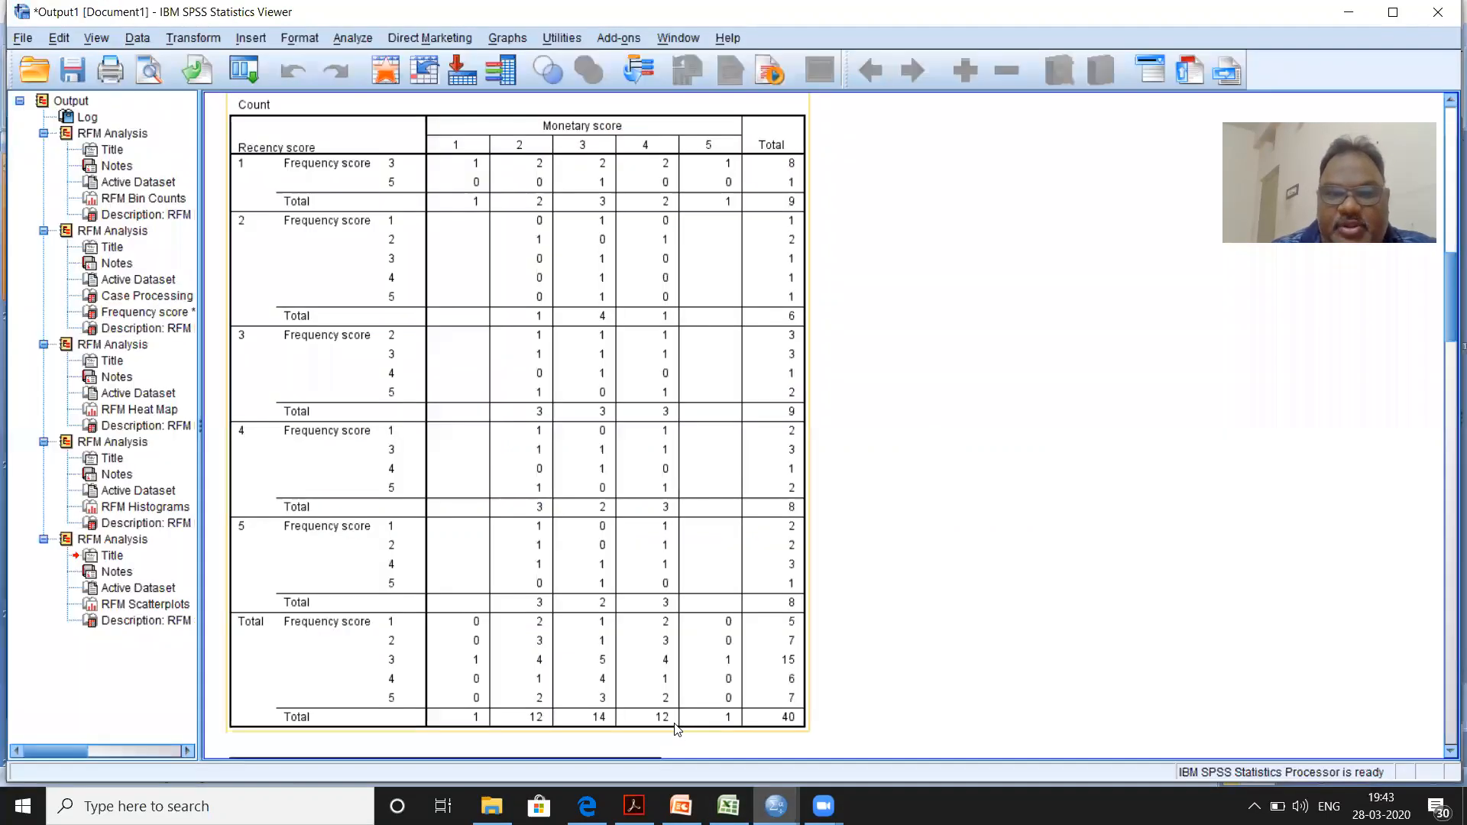
Step: Examine the RFM Heat Map of mean monetary value by recency and frequency category, together with its description
click(1444, 753)
click(1444, 753)
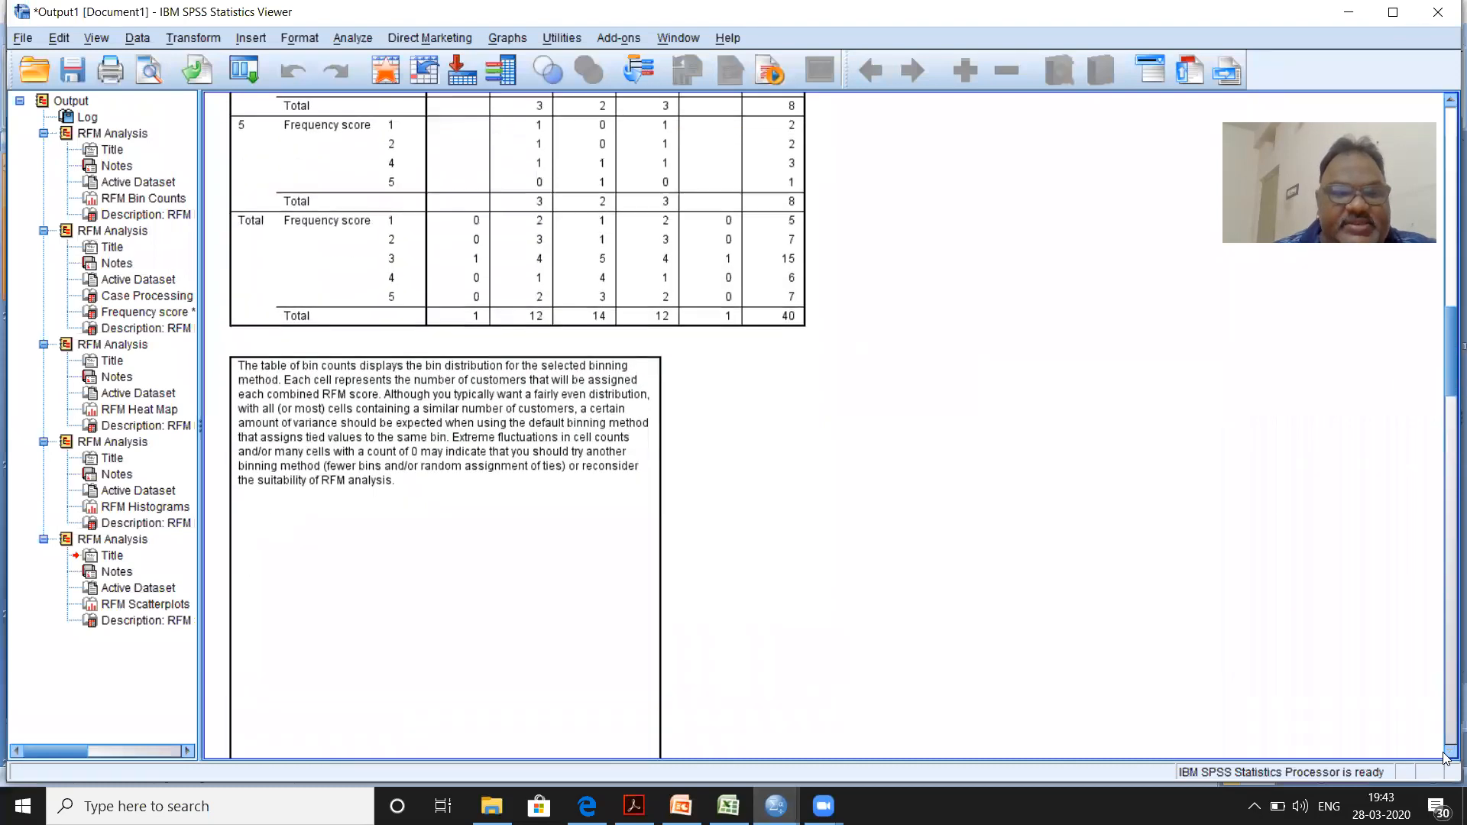
click(1444, 753)
click(1444, 753)
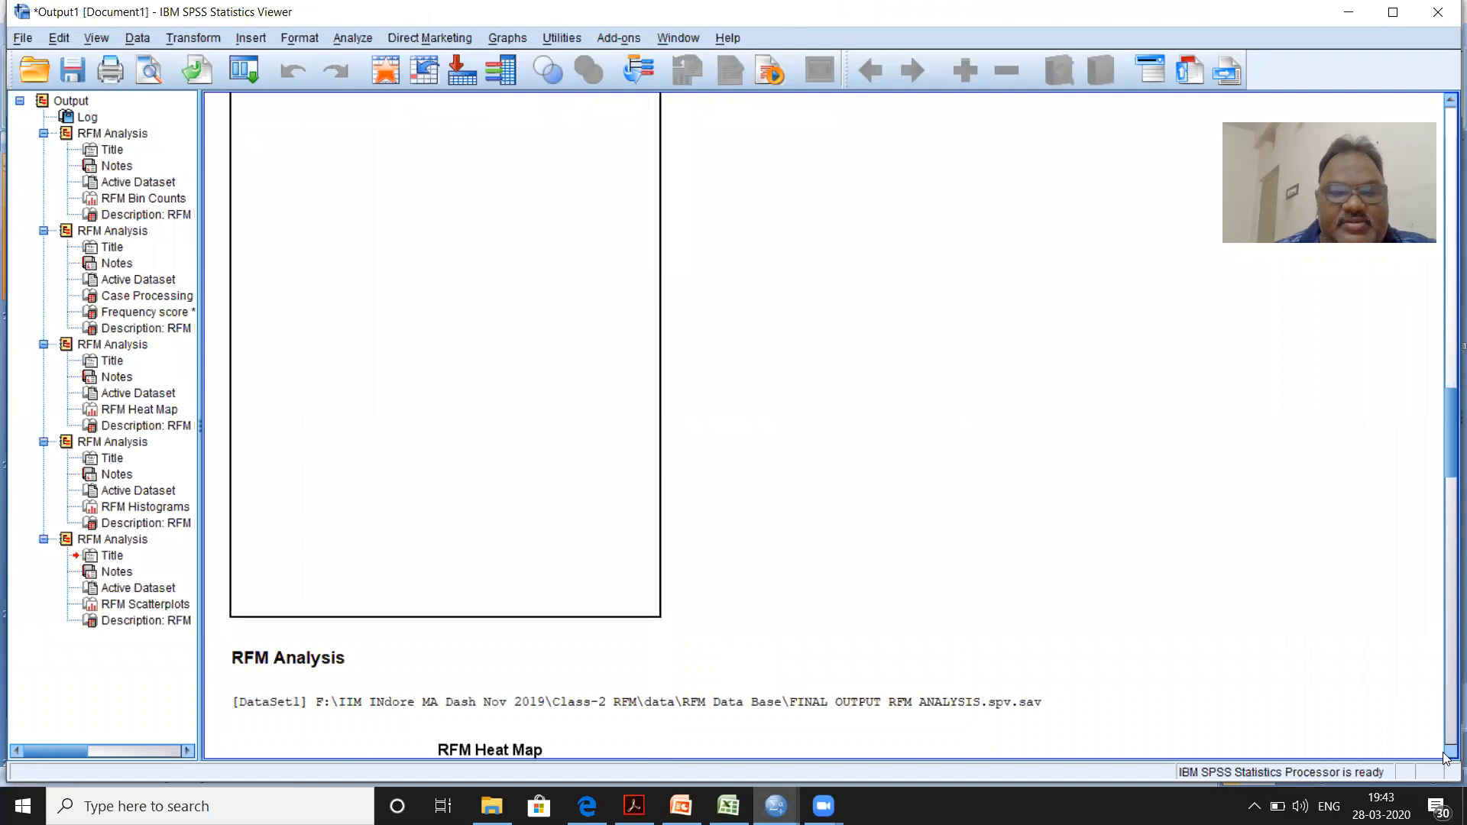
click(1444, 753)
click(1445, 753)
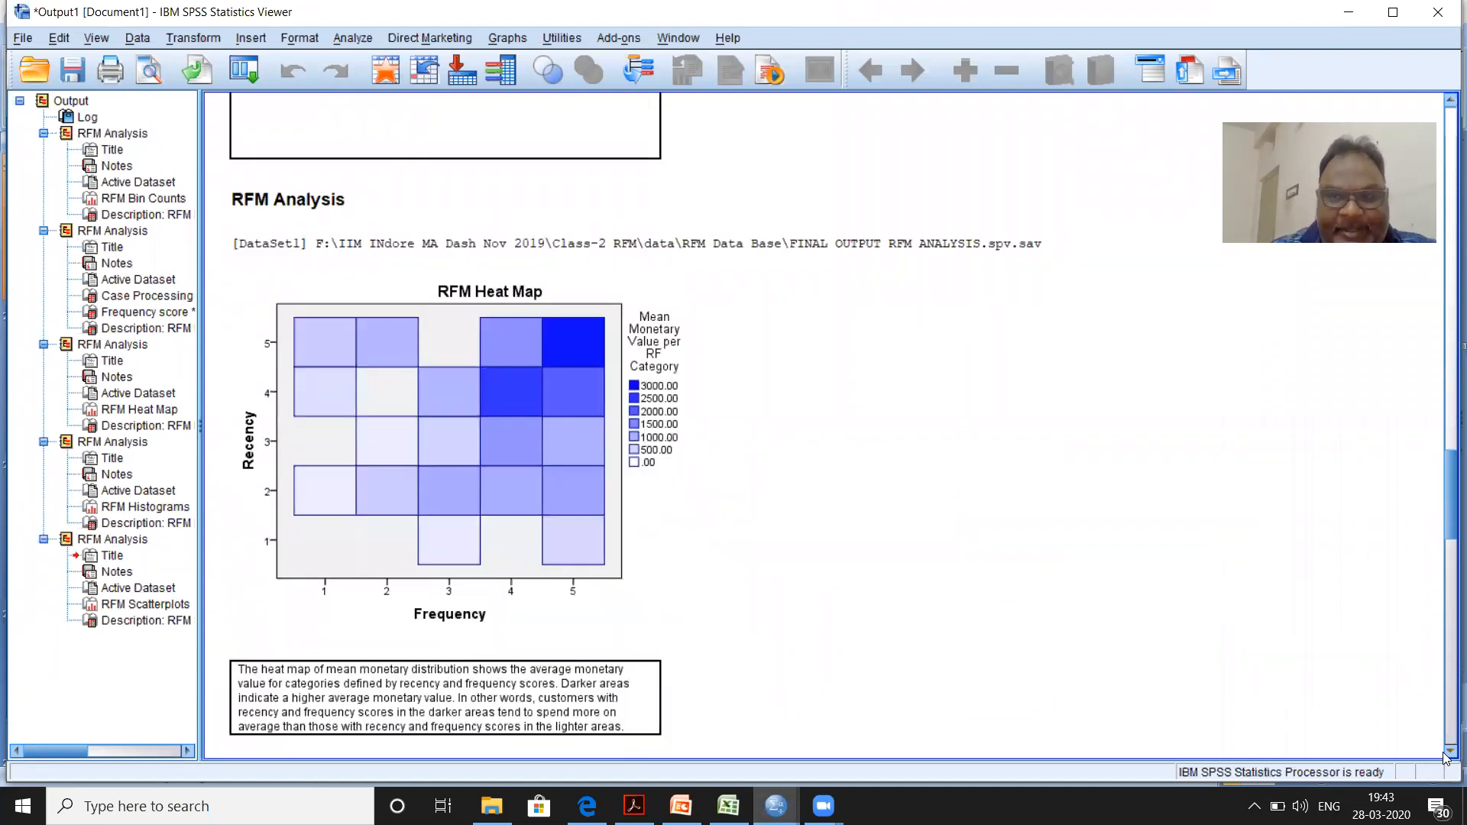
click(1444, 754)
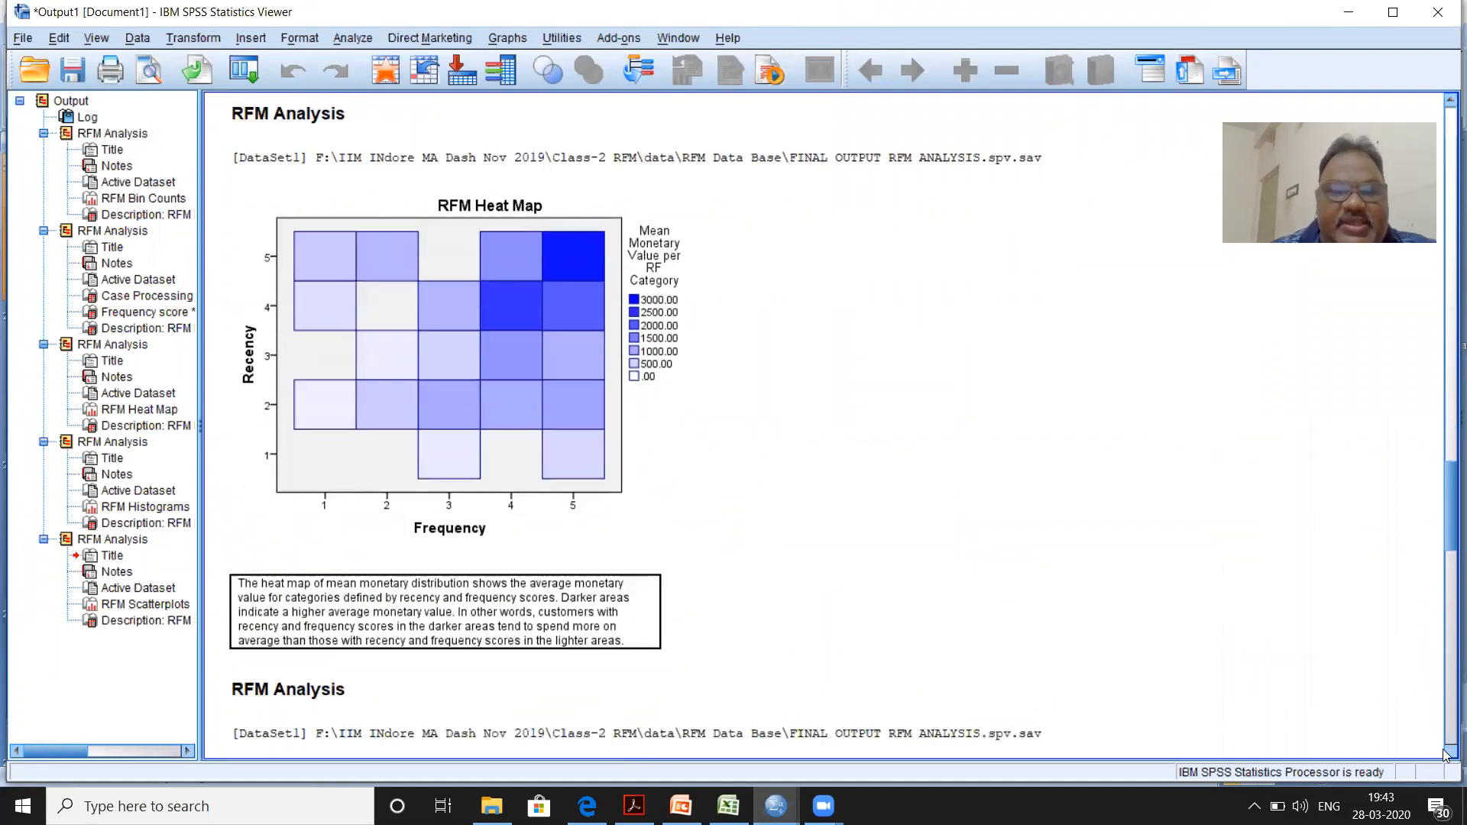
click(1444, 754)
click(573, 171)
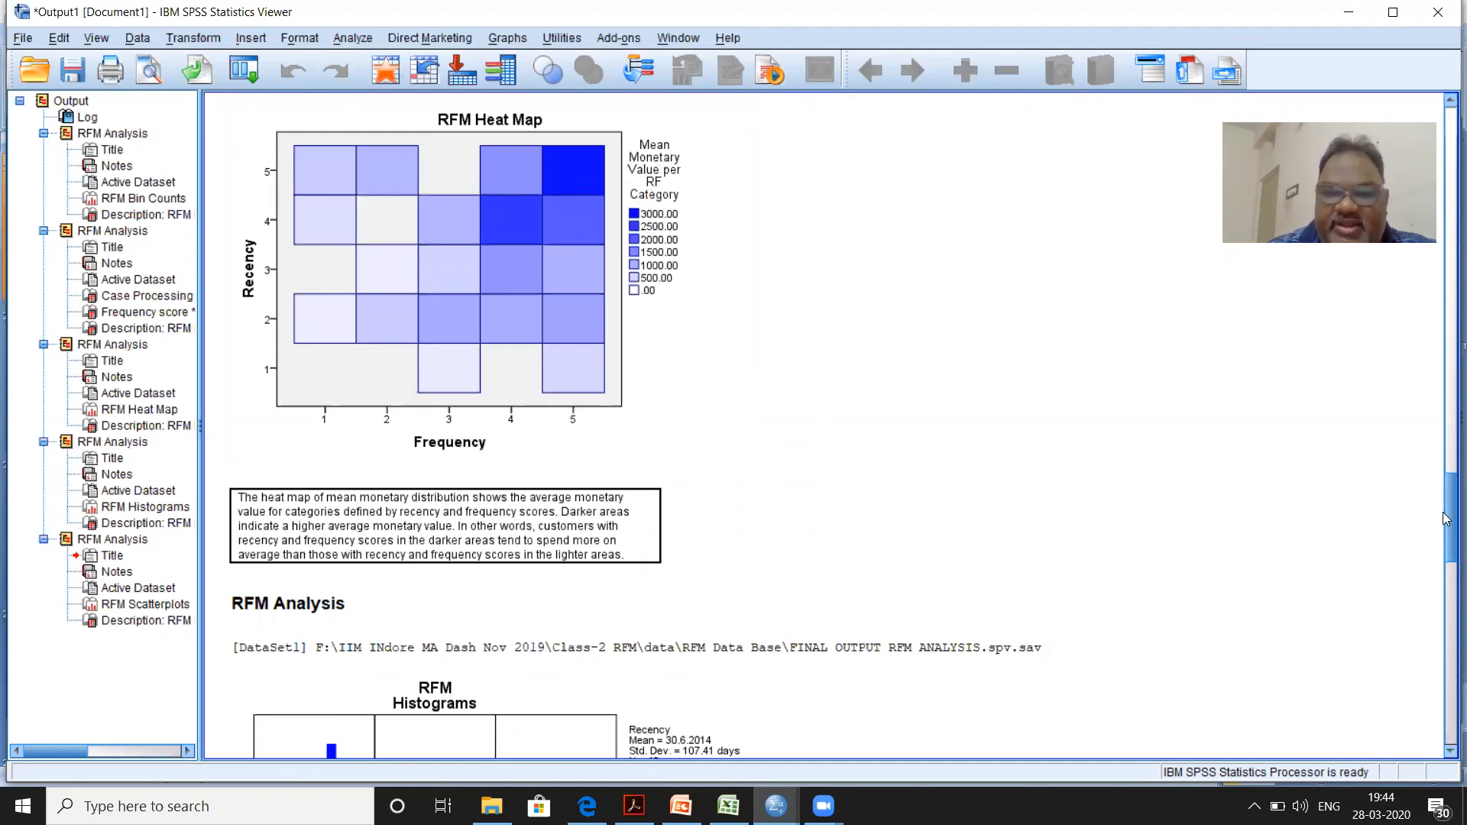
scroll(1446, 519, down, 5)
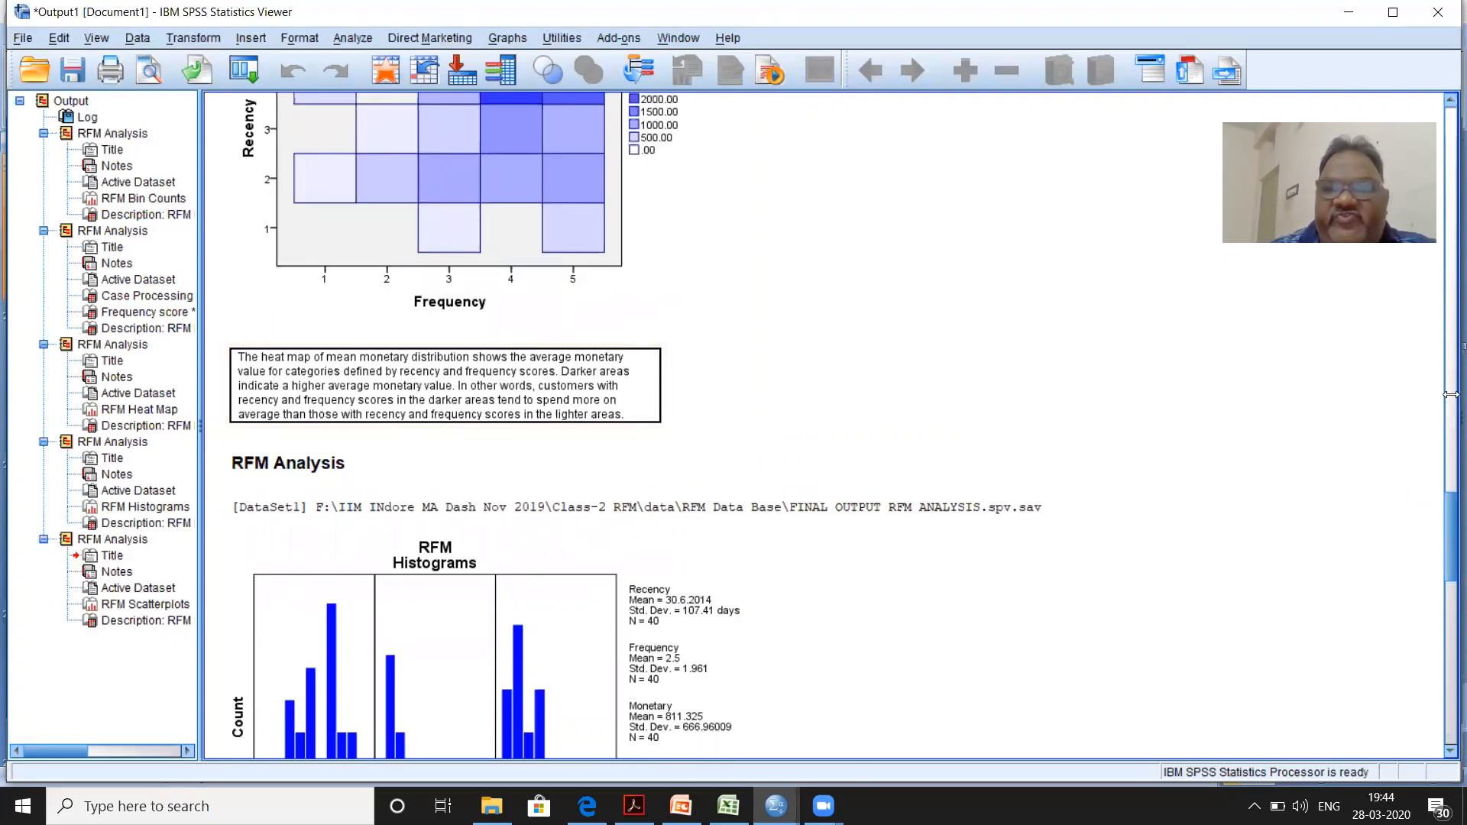
drag(1446, 507, 1446, 492)
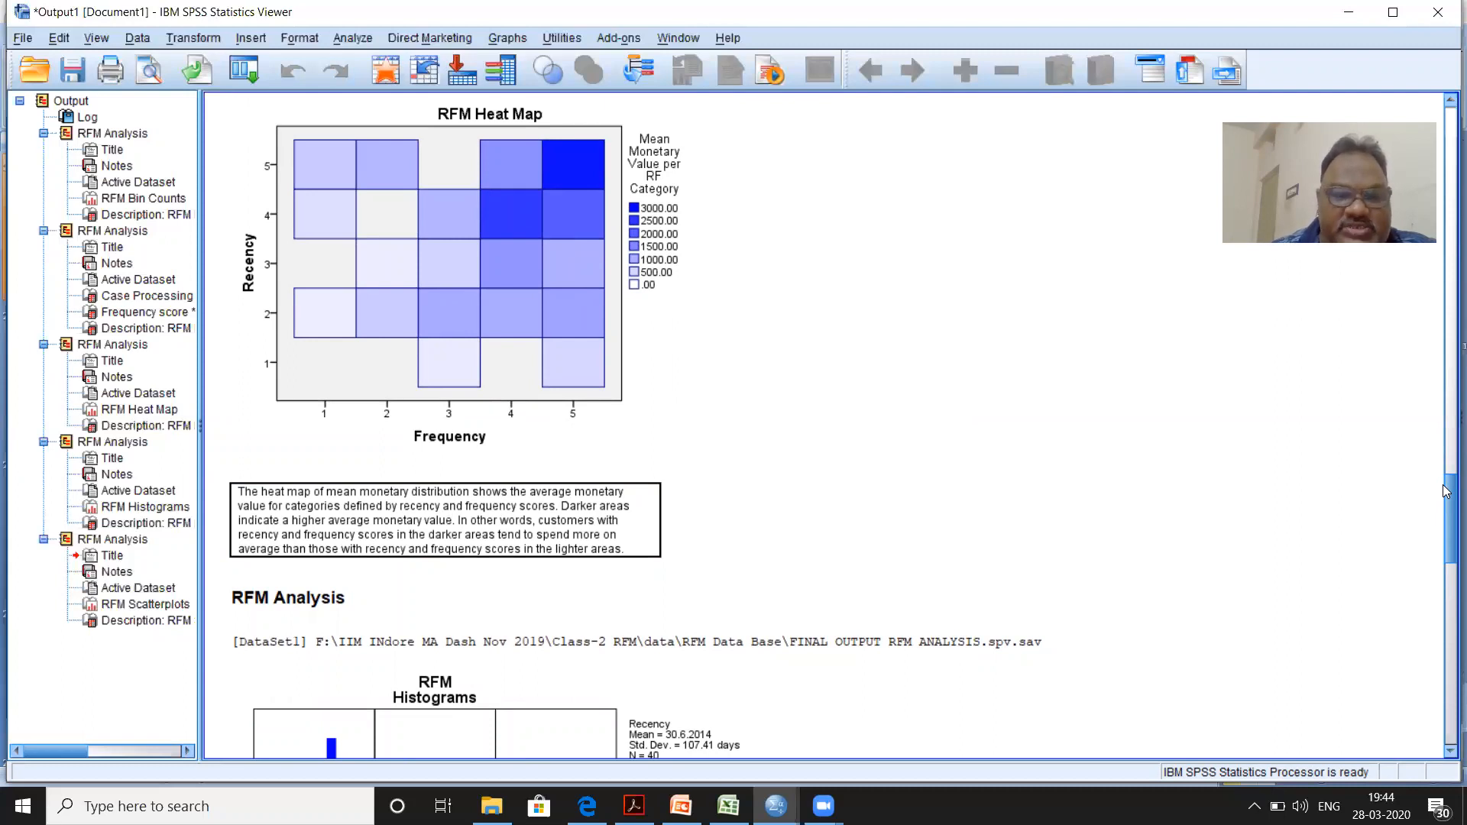
click(575, 369)
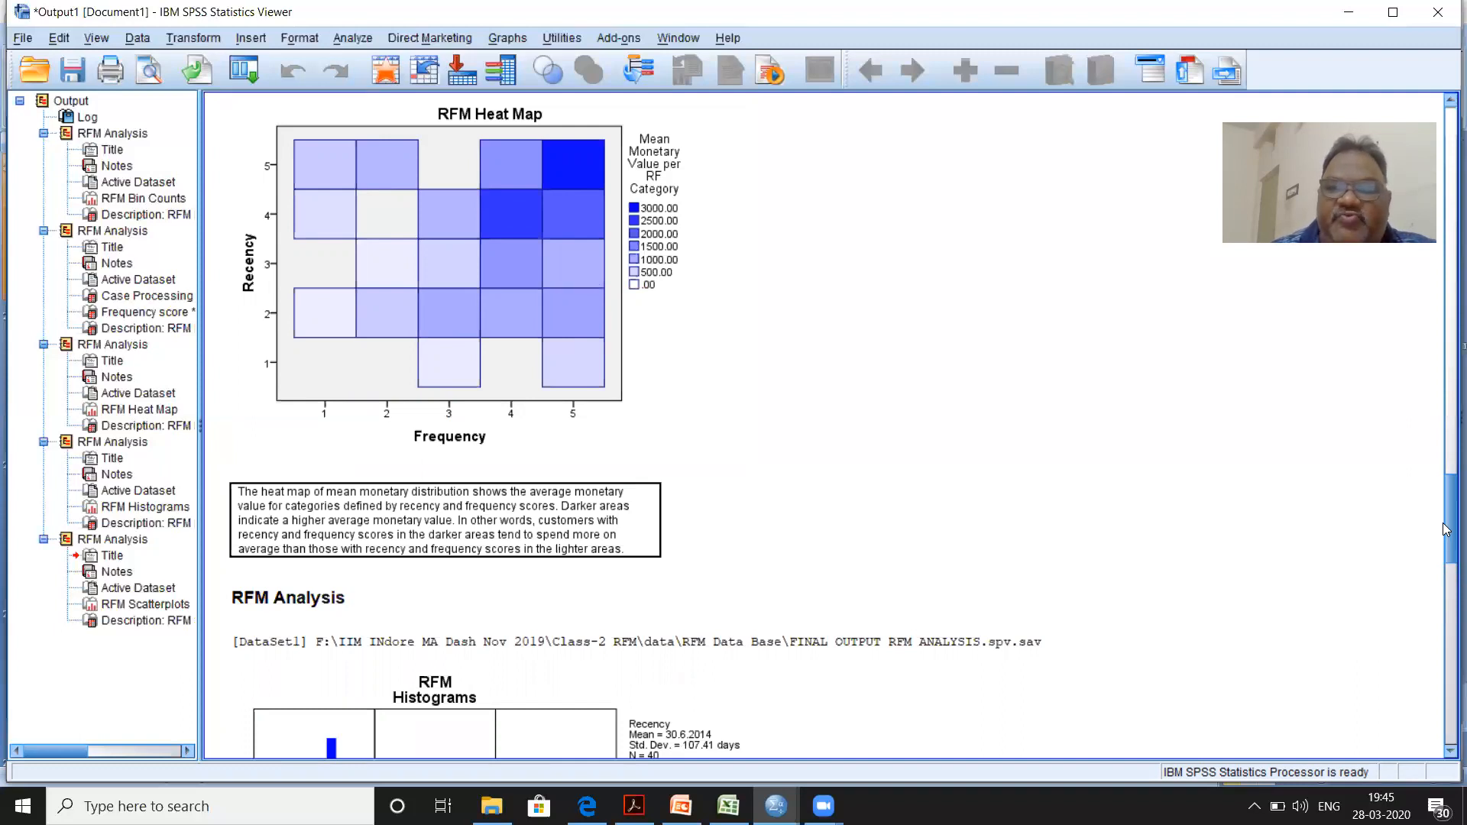
Step: Review the RFM histograms and the scatterplots of recency, frequency and monetary pairs, together with their descriptions
drag(1445, 529, 1444, 606)
click(533, 421)
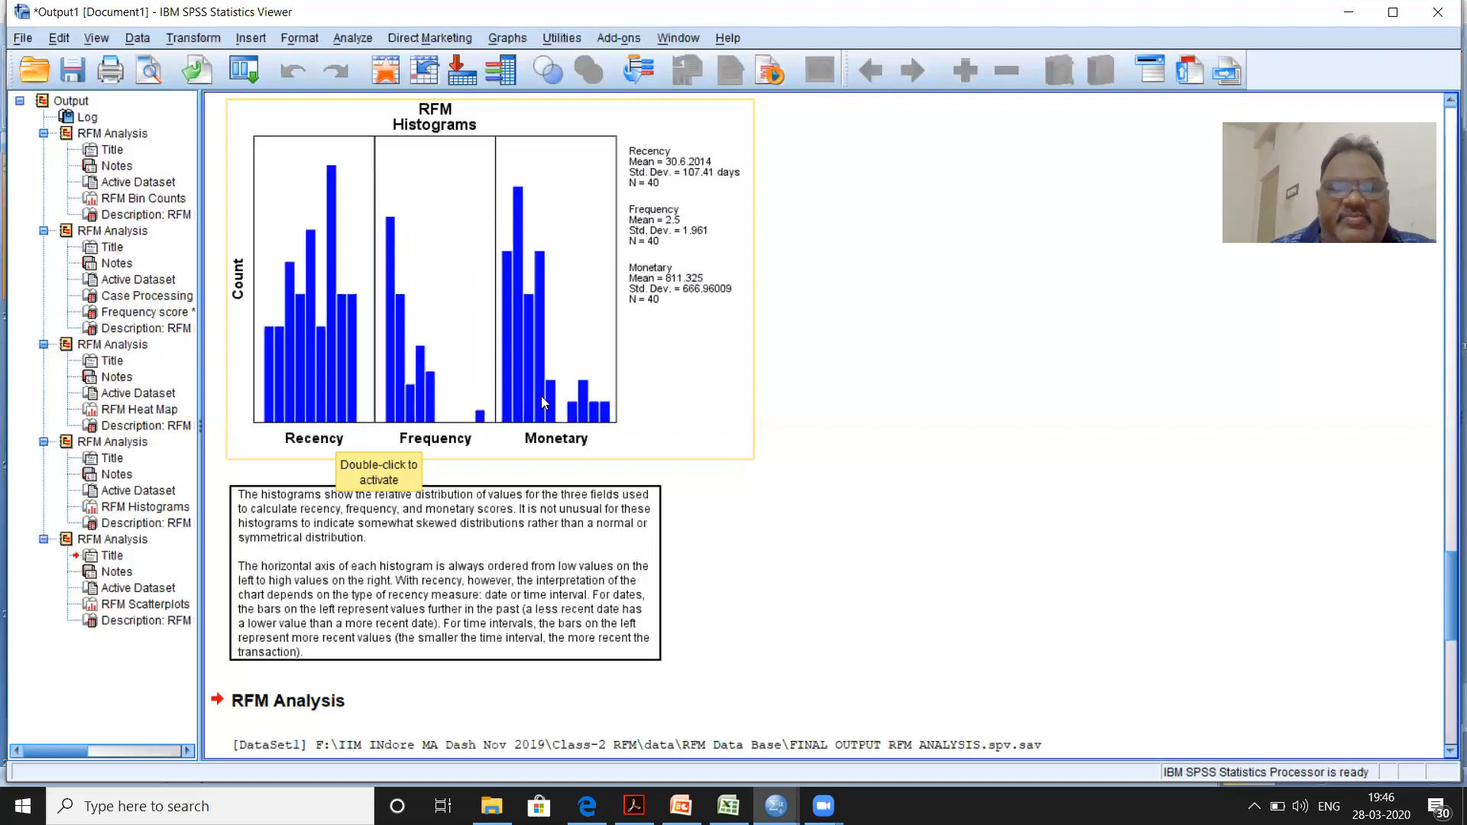
drag(1446, 639, 1447, 703)
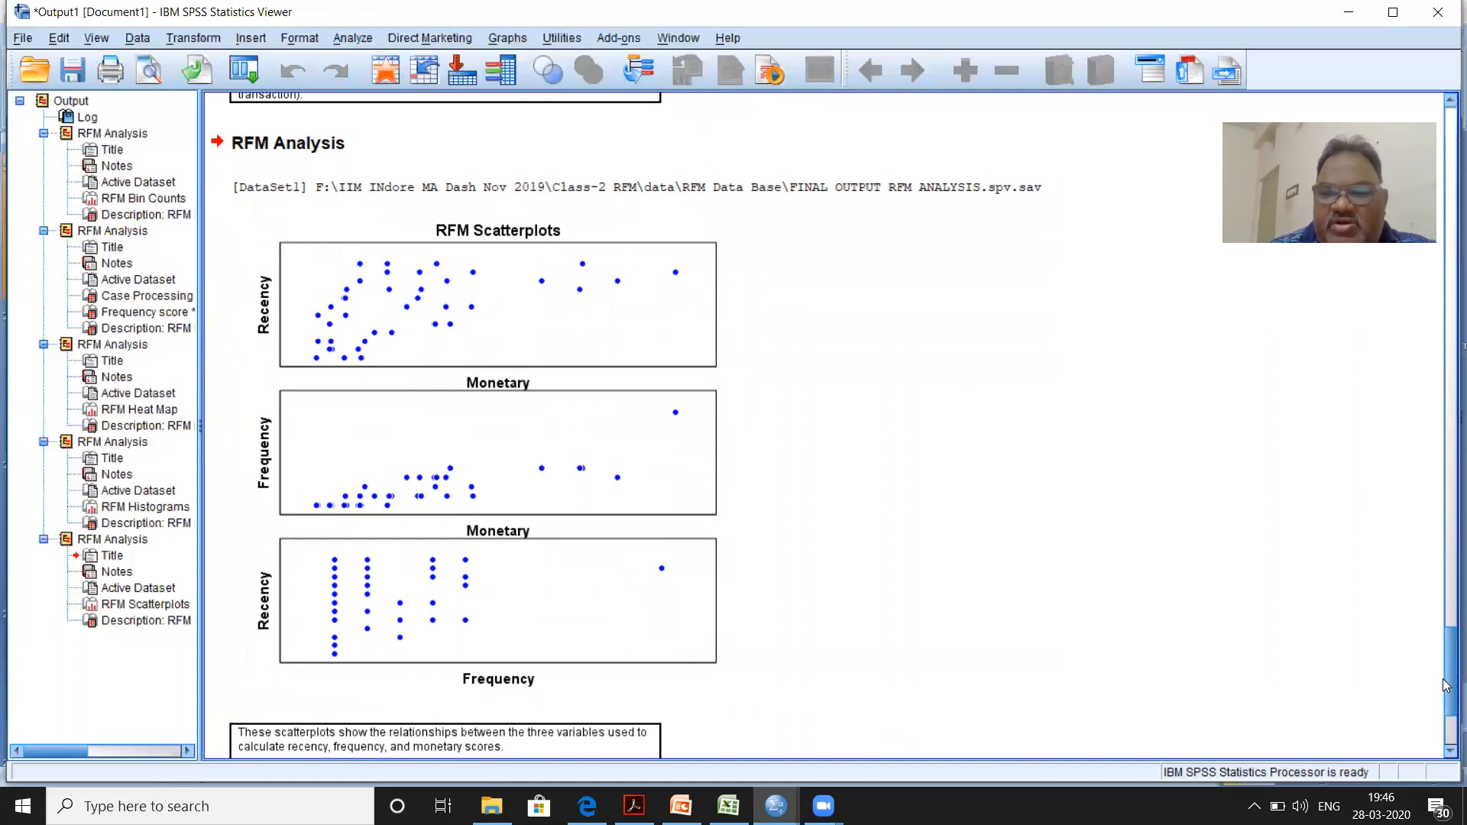
drag(1447, 685, 1447, 720)
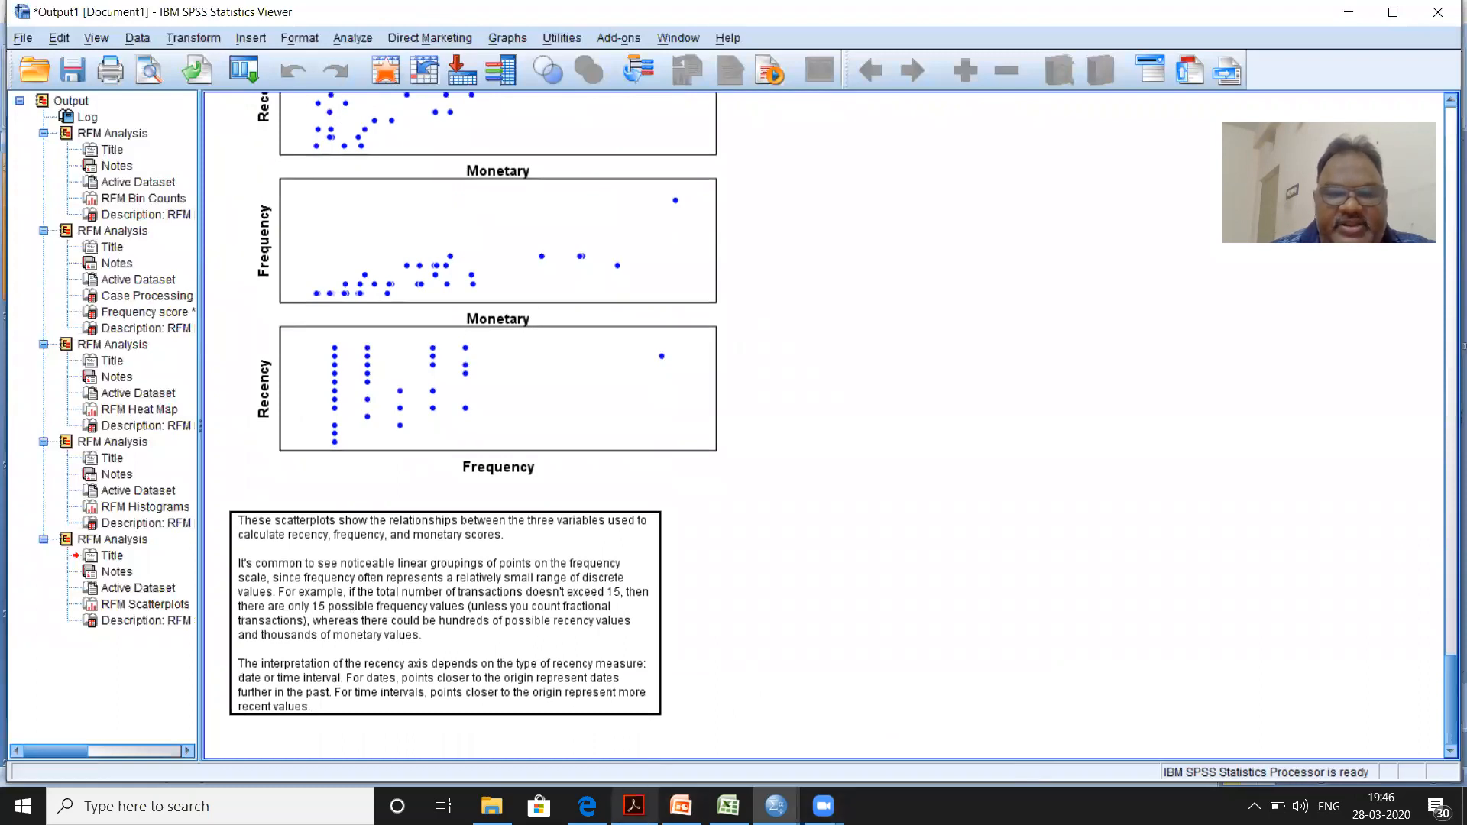
Step: Switch to Project 1.pdf in Adobe Acrobat and skim the report from the cover page to the Research Issues section on page 8
click(634, 806)
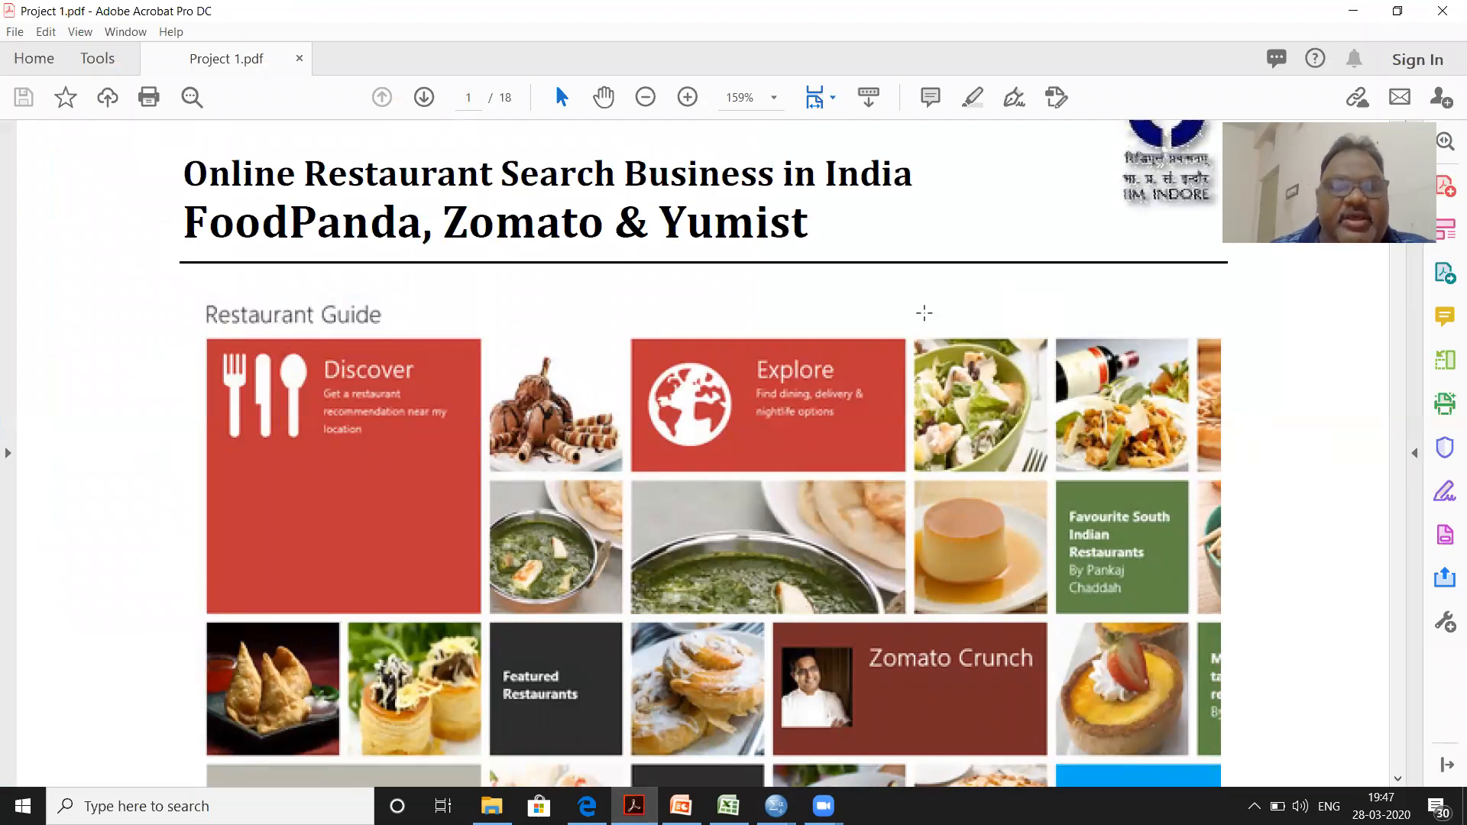
scroll(924, 313, up, 5)
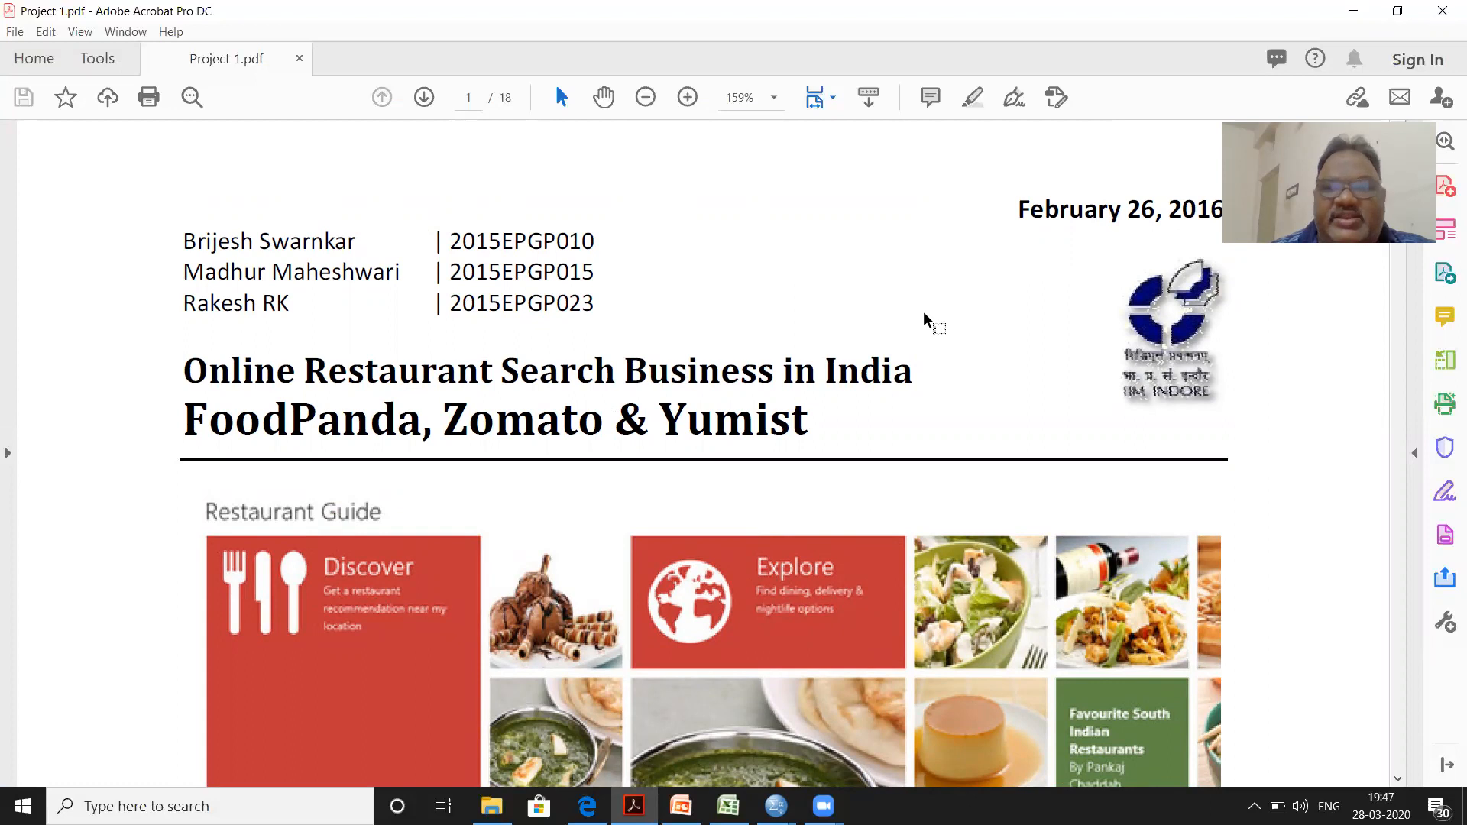
scroll(923, 311, down, 2)
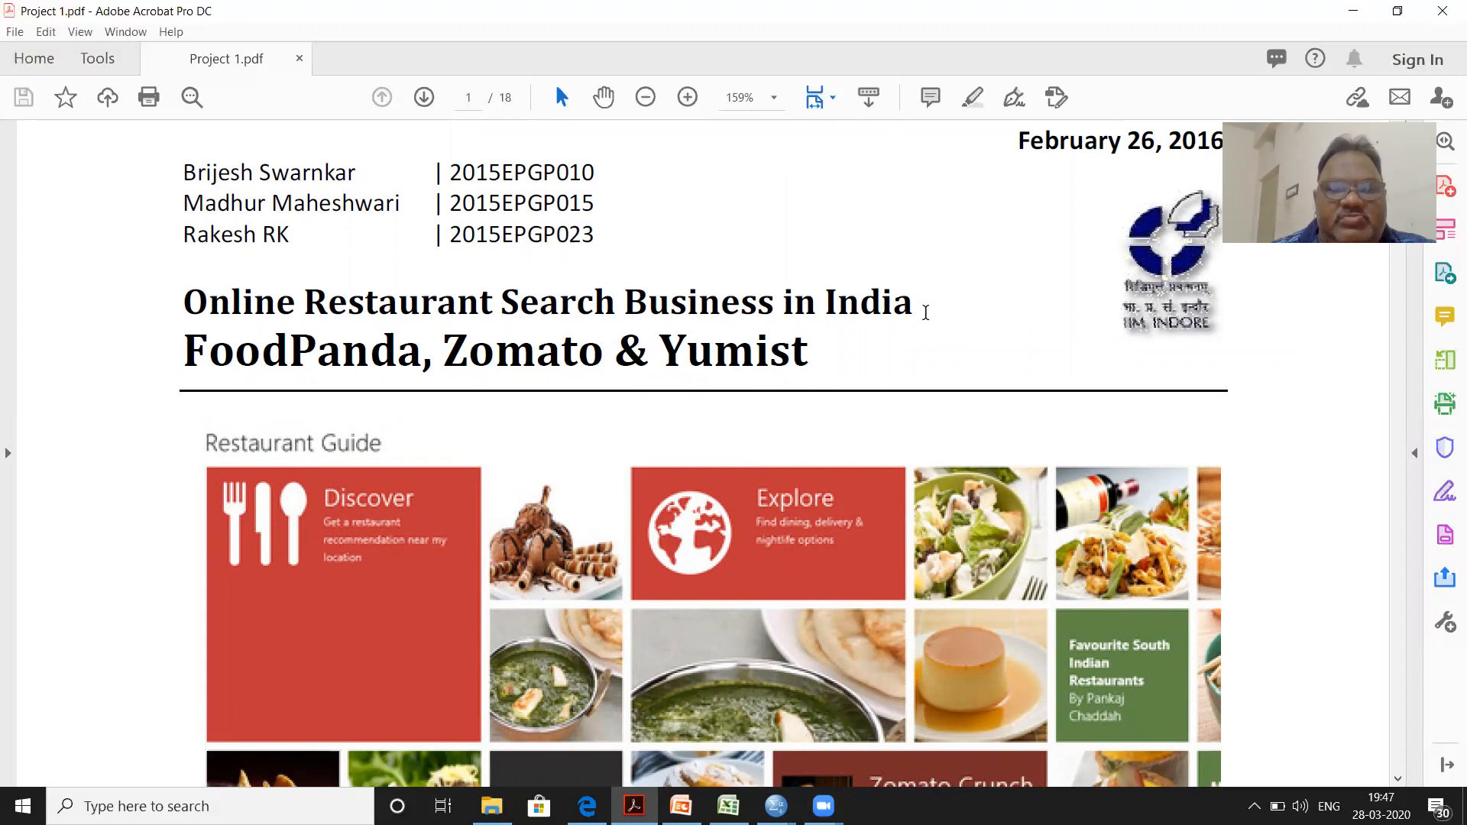
scroll(925, 313, down, 20)
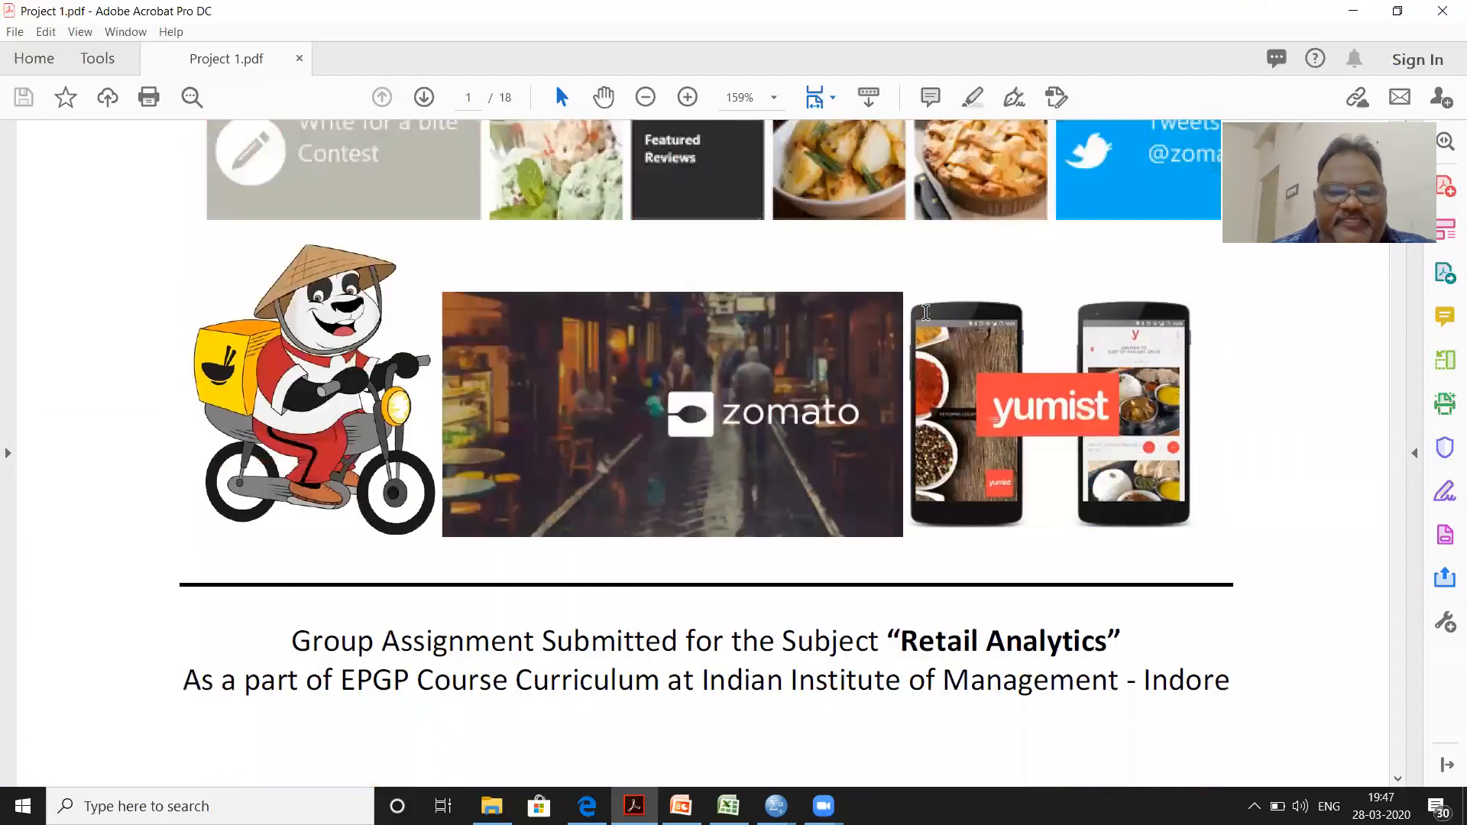
scroll(925, 312, down, 20)
scroll(926, 313, down, 20)
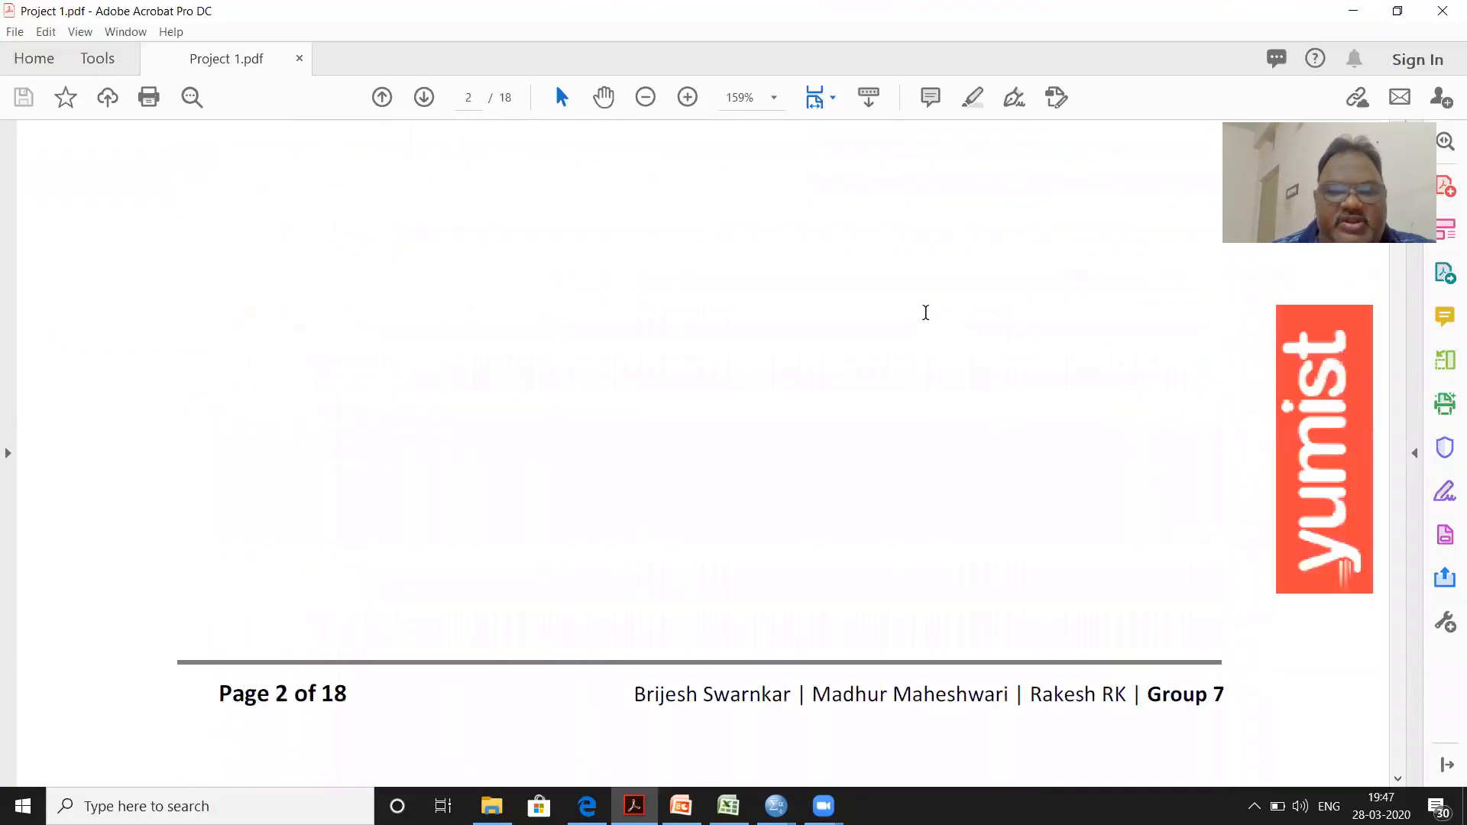
scroll(925, 313, down, 20)
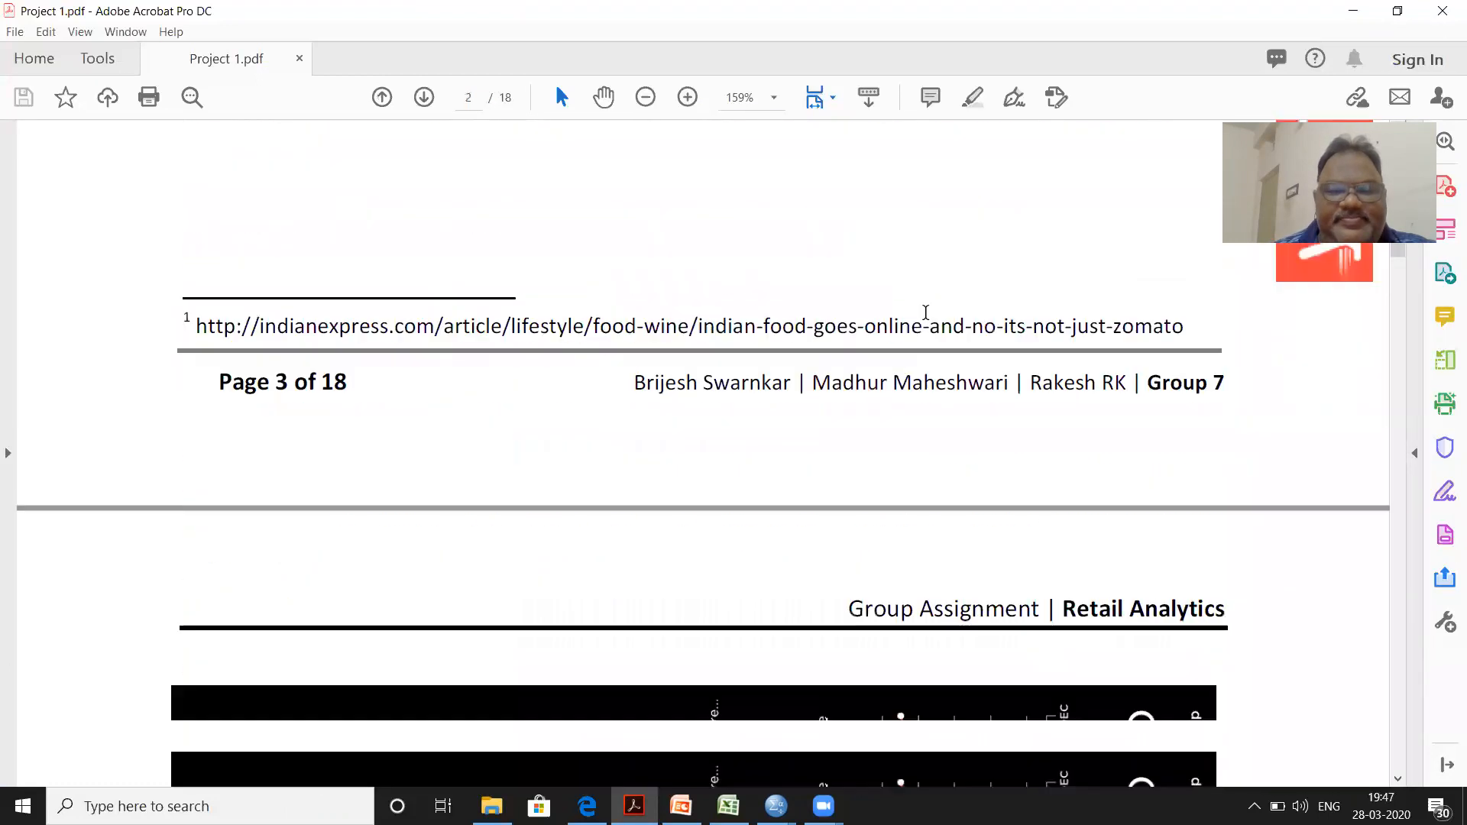
scroll(925, 312, down, 20)
scroll(925, 312, down, 20)
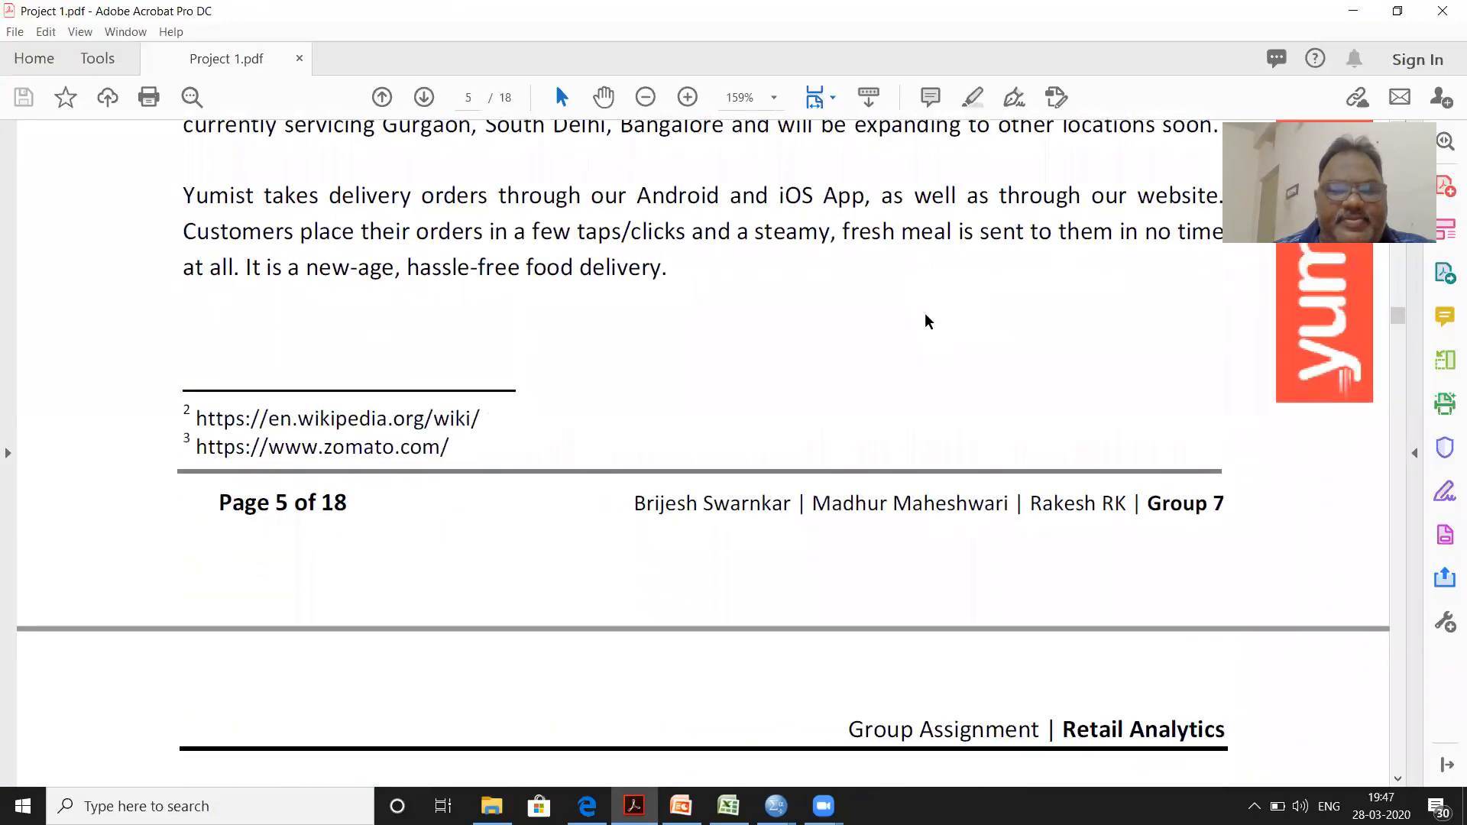
scroll(925, 314, down, 20)
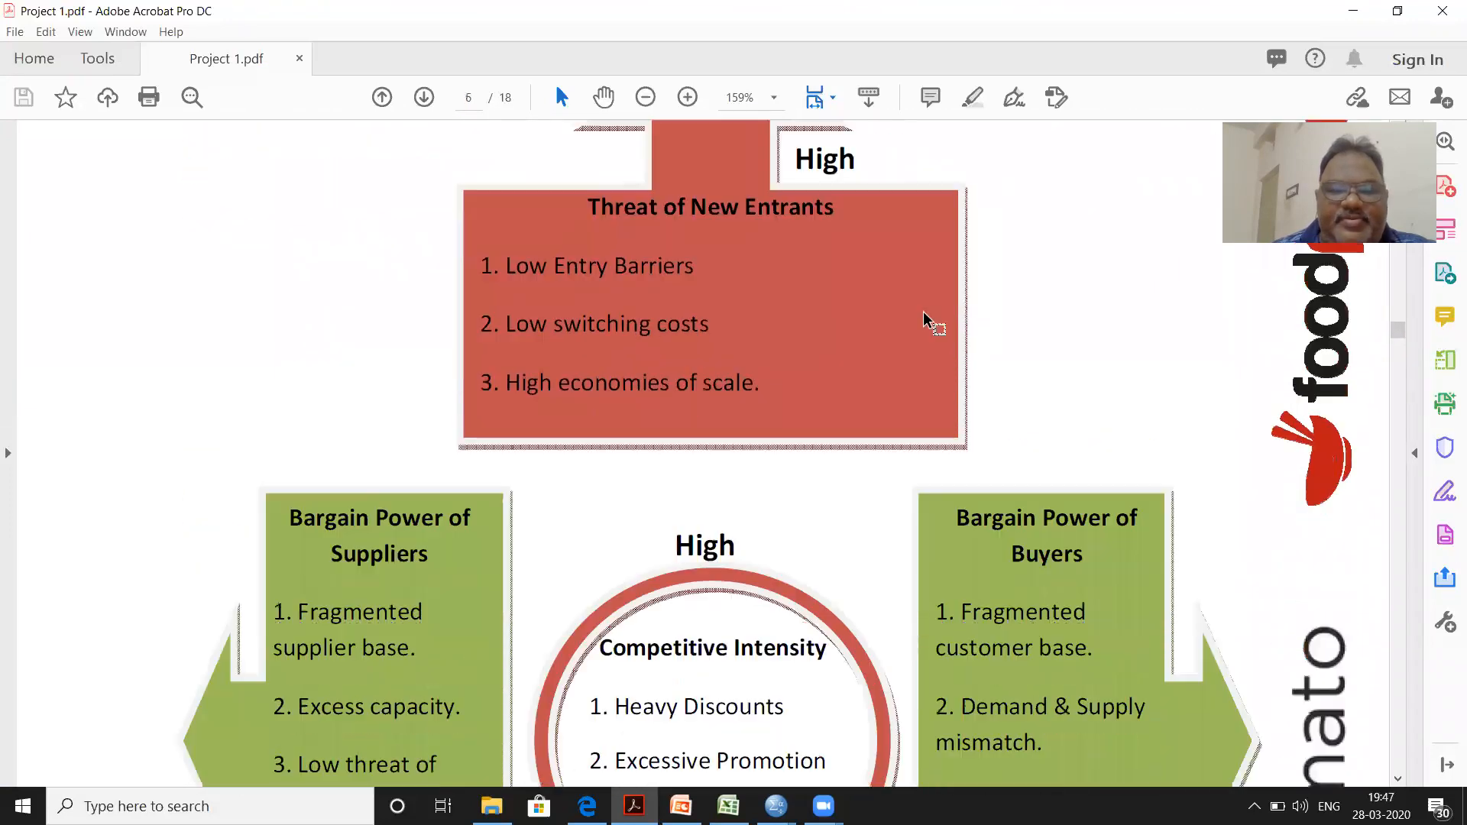
scroll(925, 313, down, 20)
scroll(924, 313, down, 3)
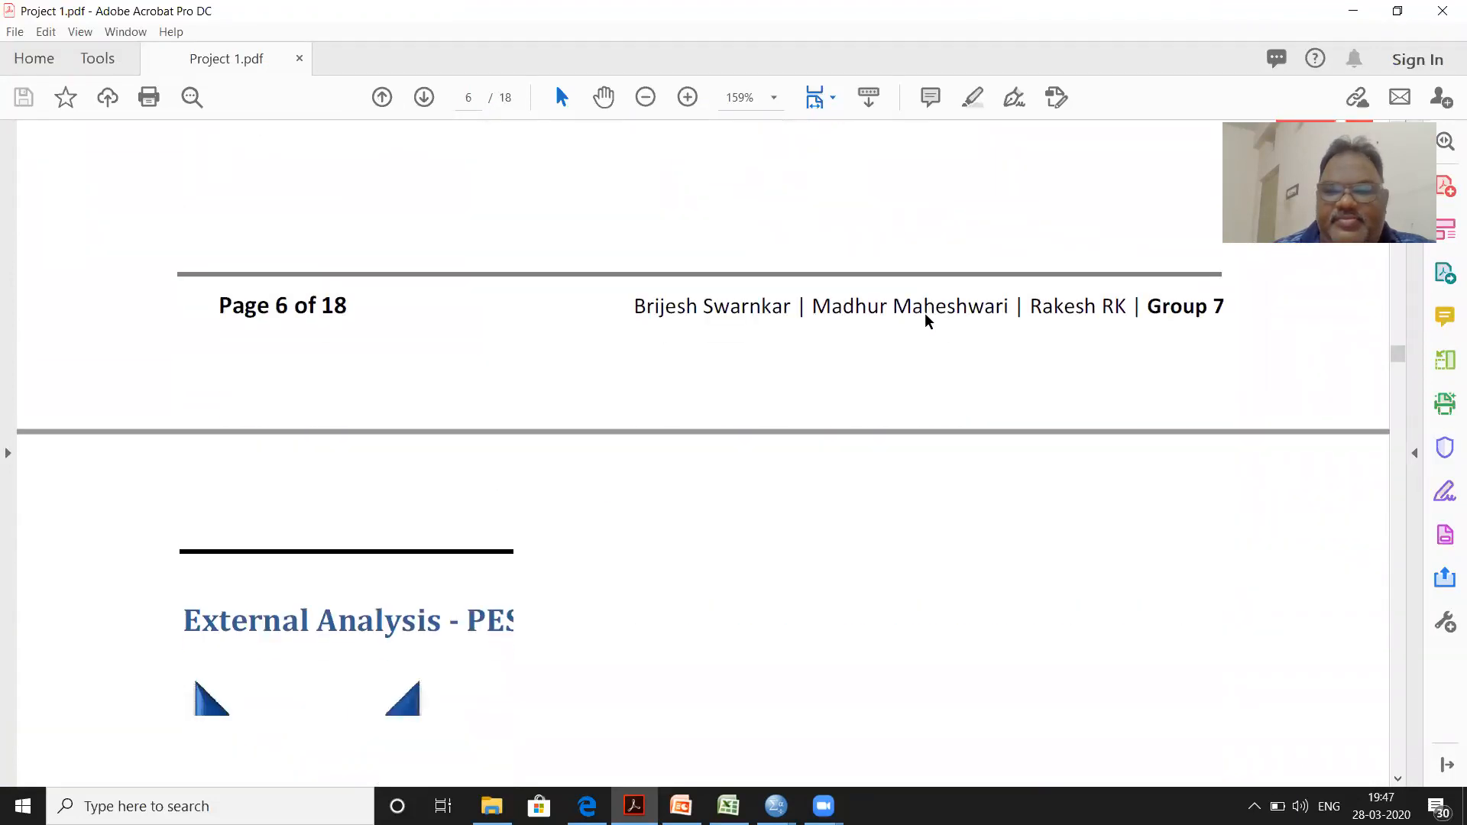
scroll(1280, 546, down, 1)
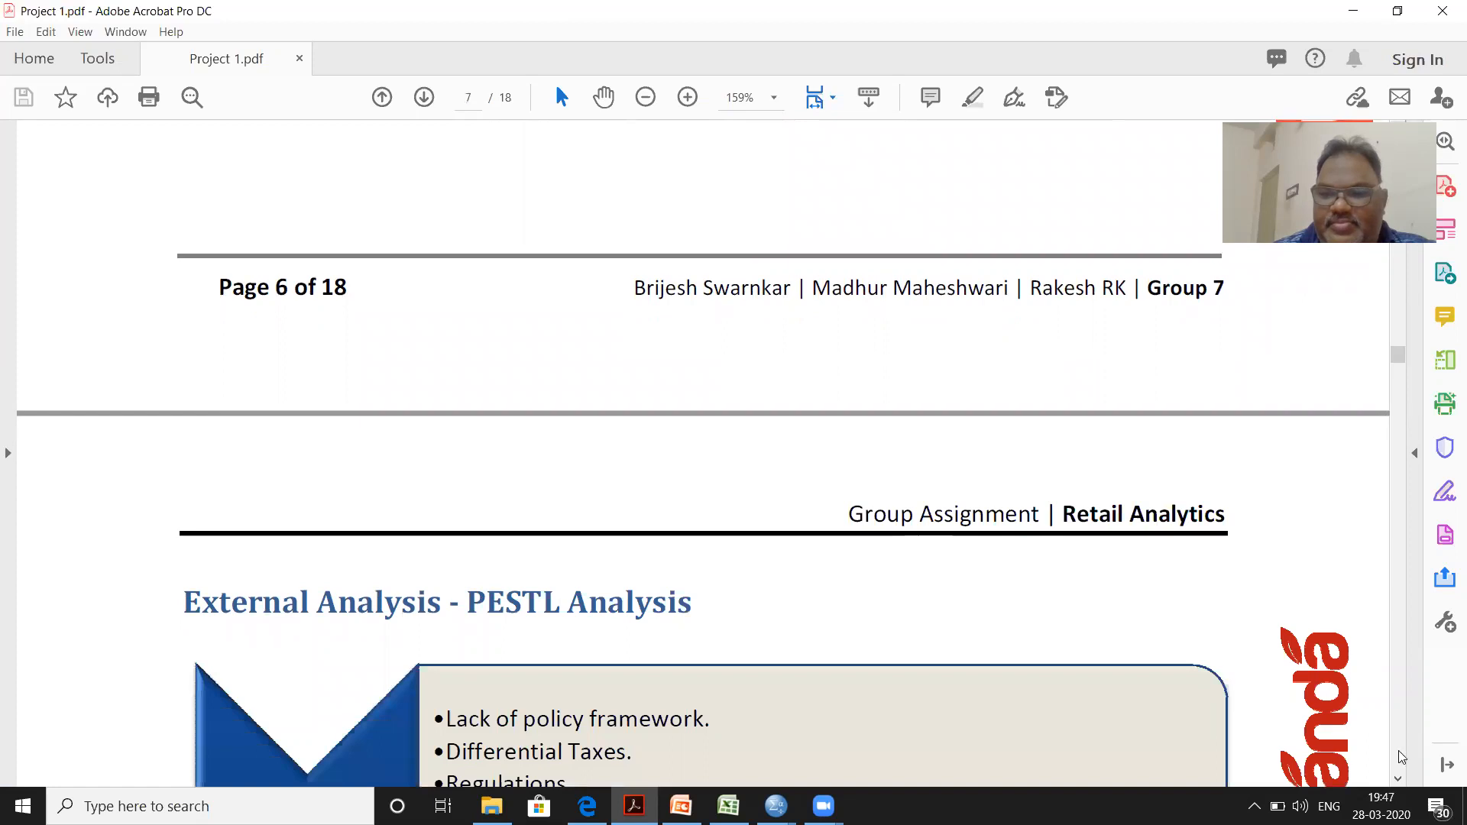
scroll(1399, 750, down, 20)
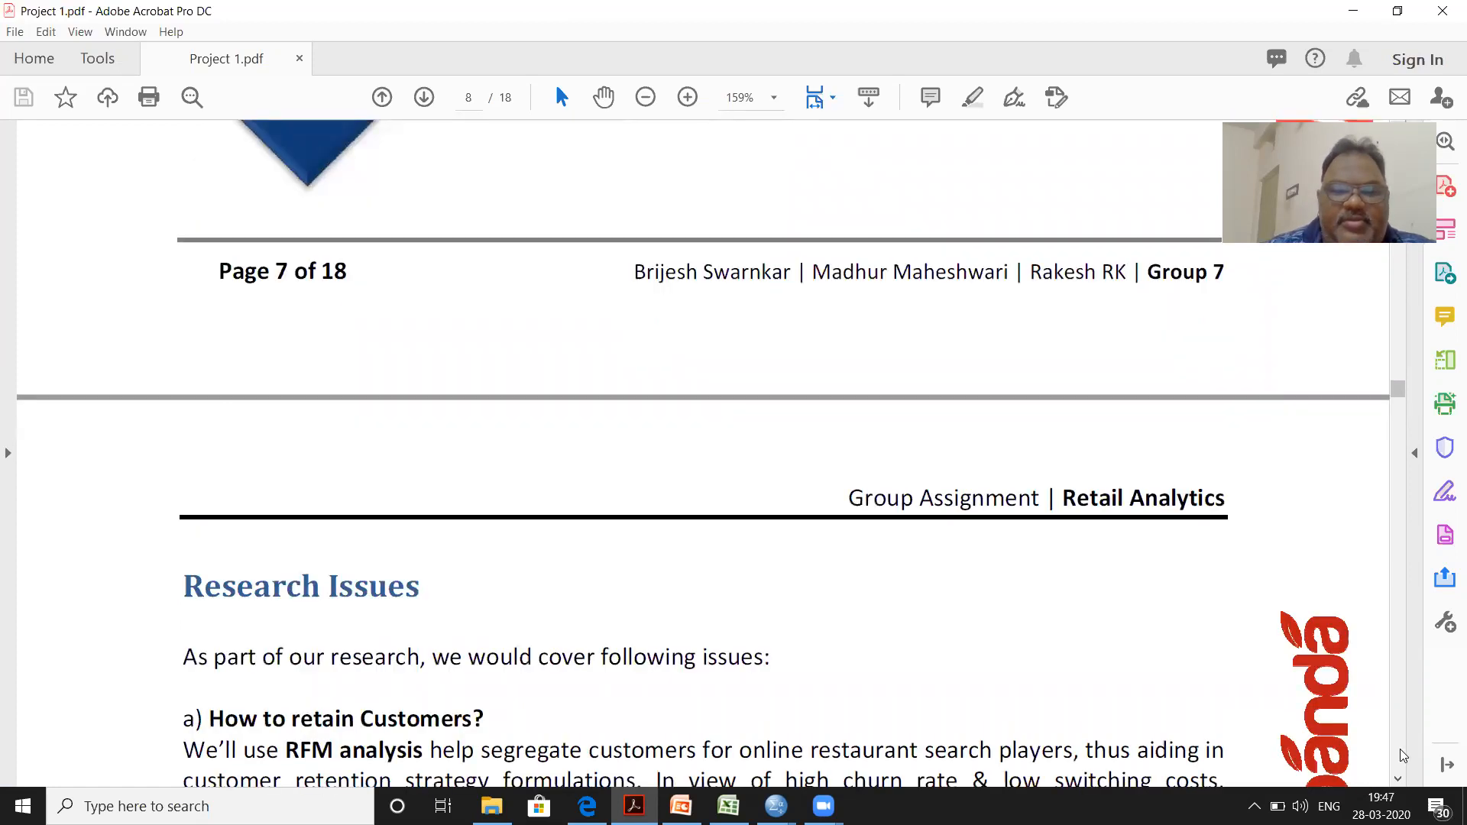
Step: Examine the FoodPanda RFM analysis on page 9, covering the customer data table and the RFM Bin Counts chart
scroll(1400, 749, down, 20)
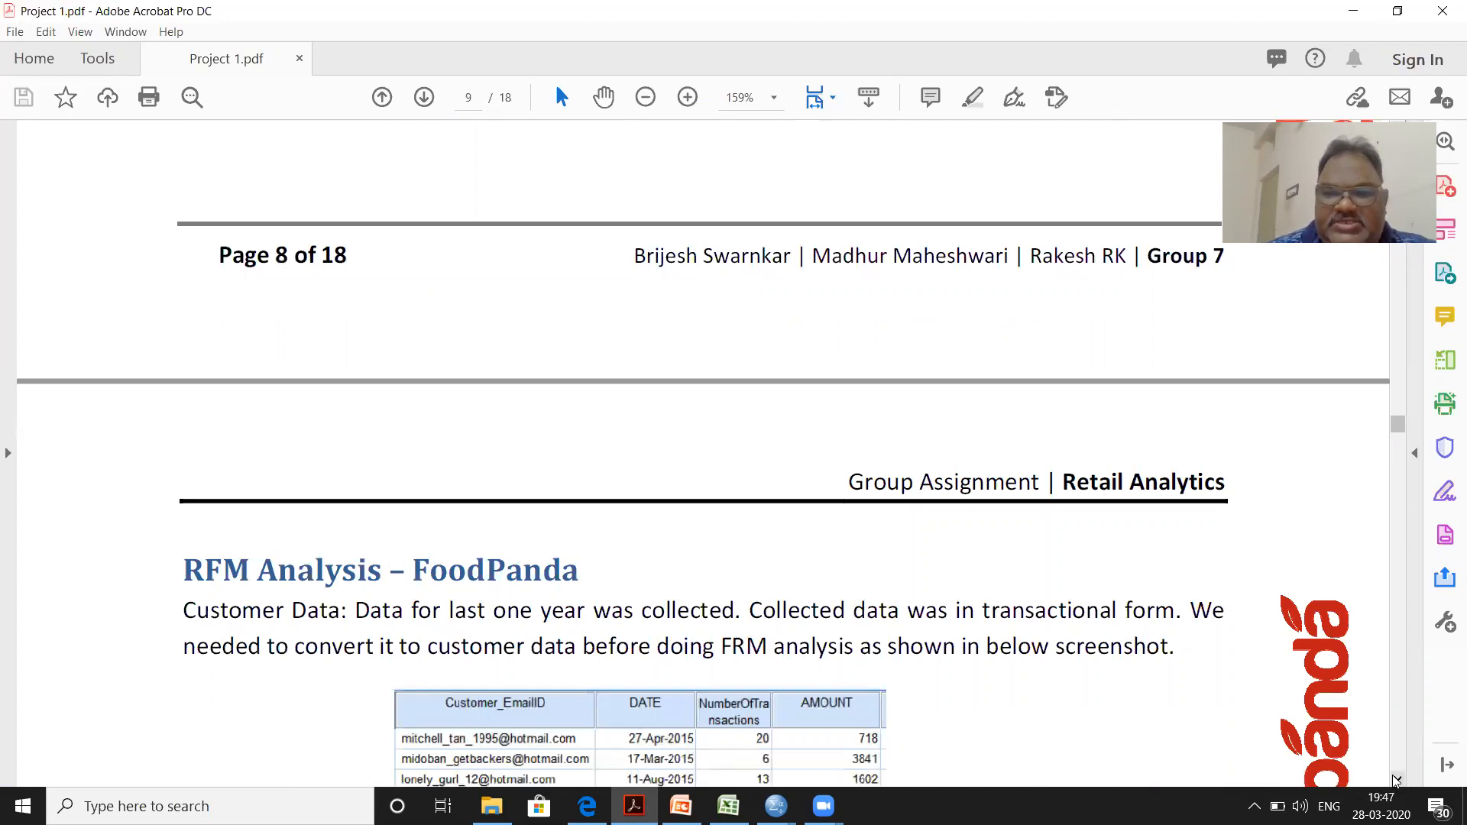
scroll(1396, 780, down, 20)
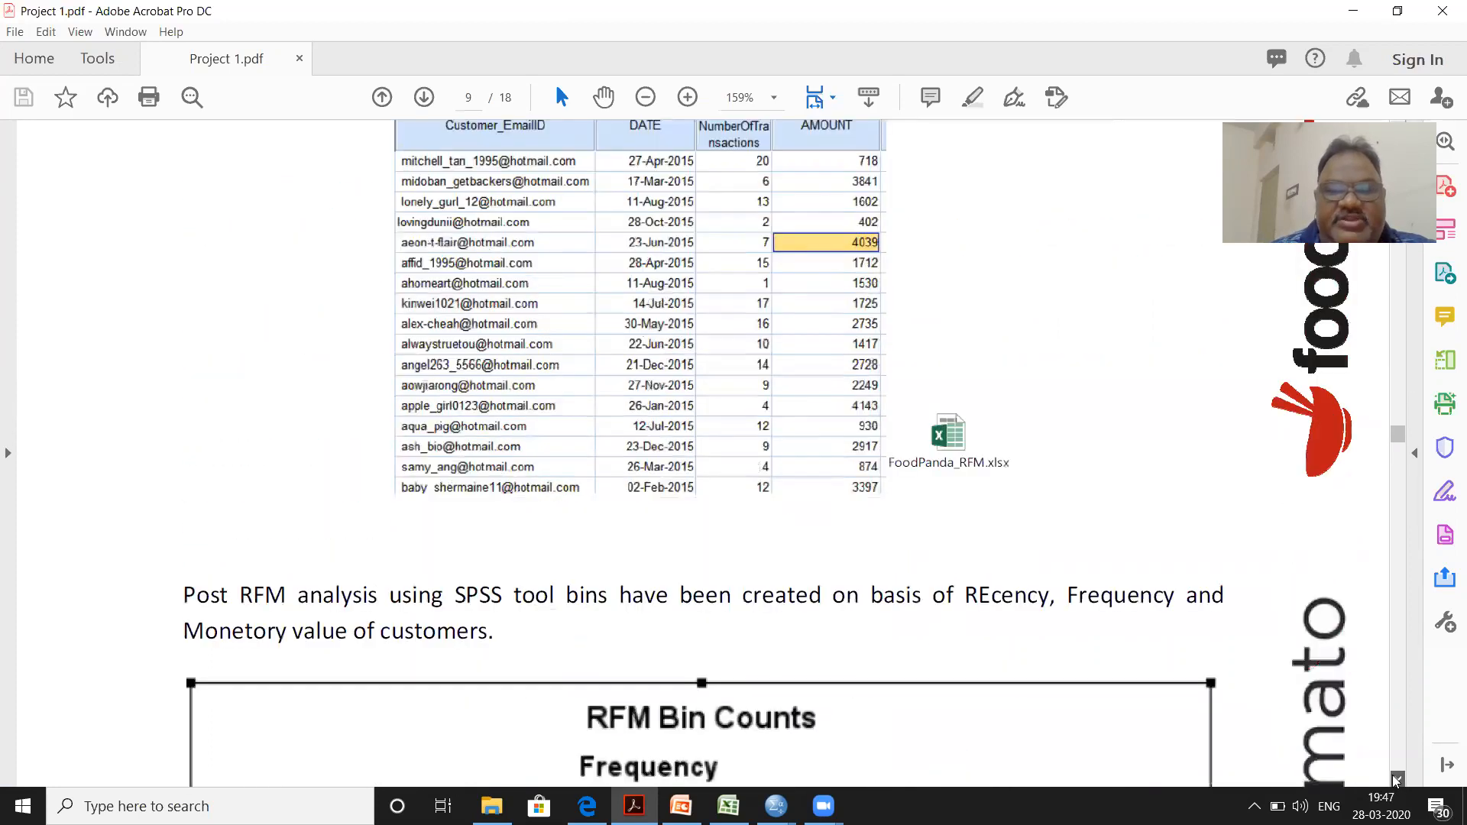
scroll(1395, 780, down, 18)
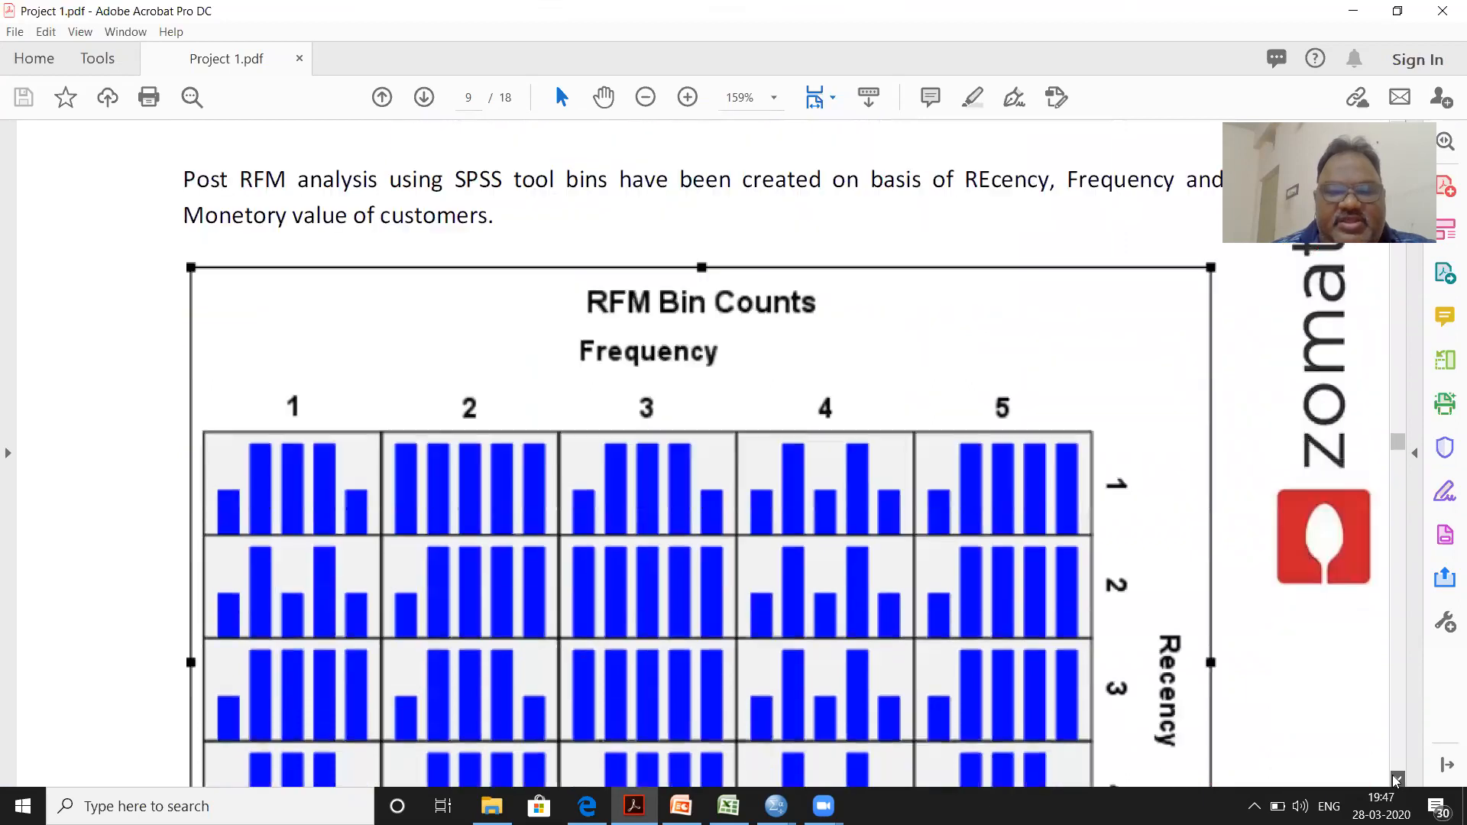
scroll(1396, 780, down, 7)
scroll(1395, 779, down, 4)
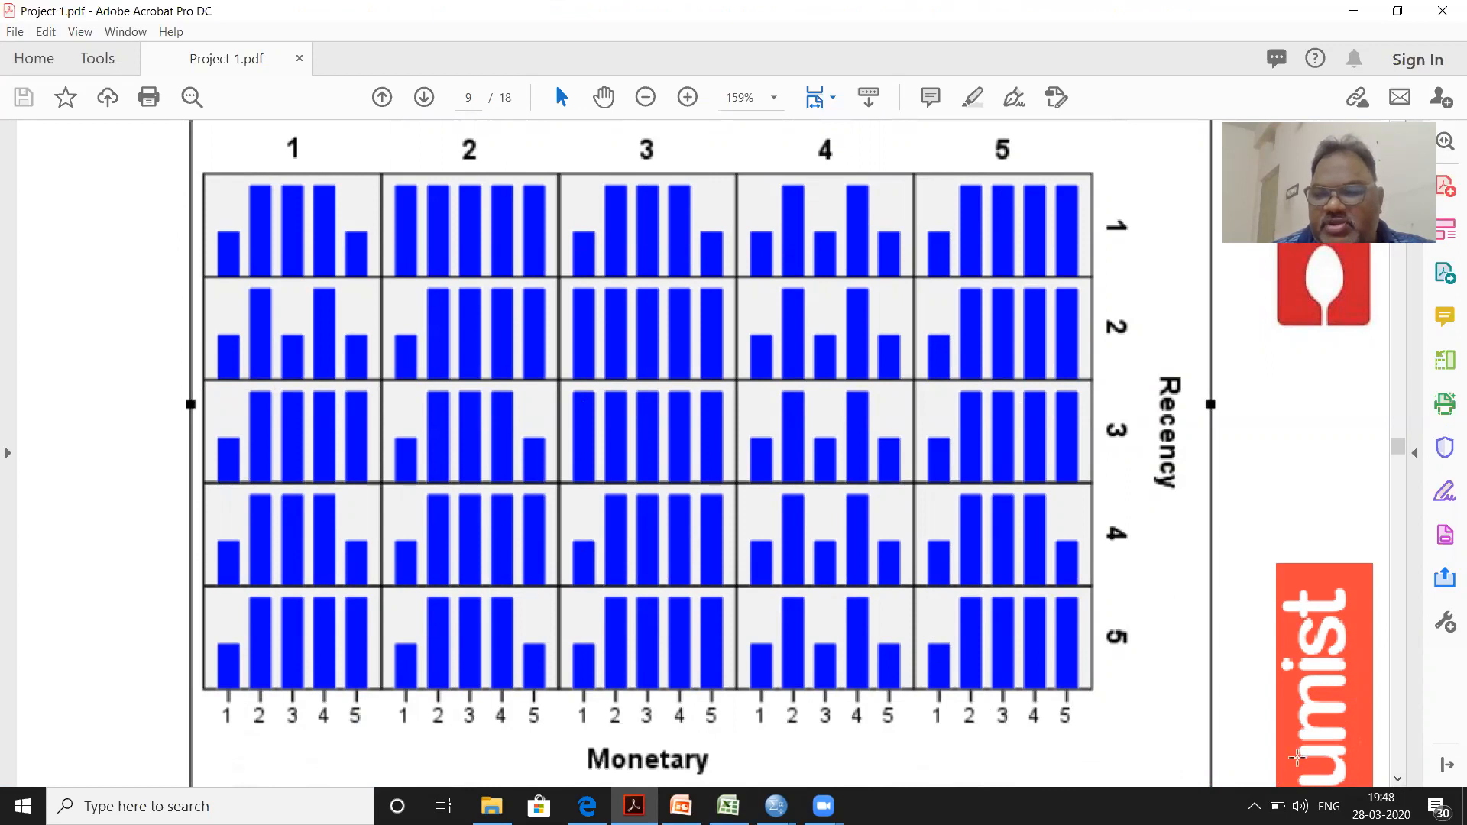
click(1398, 779)
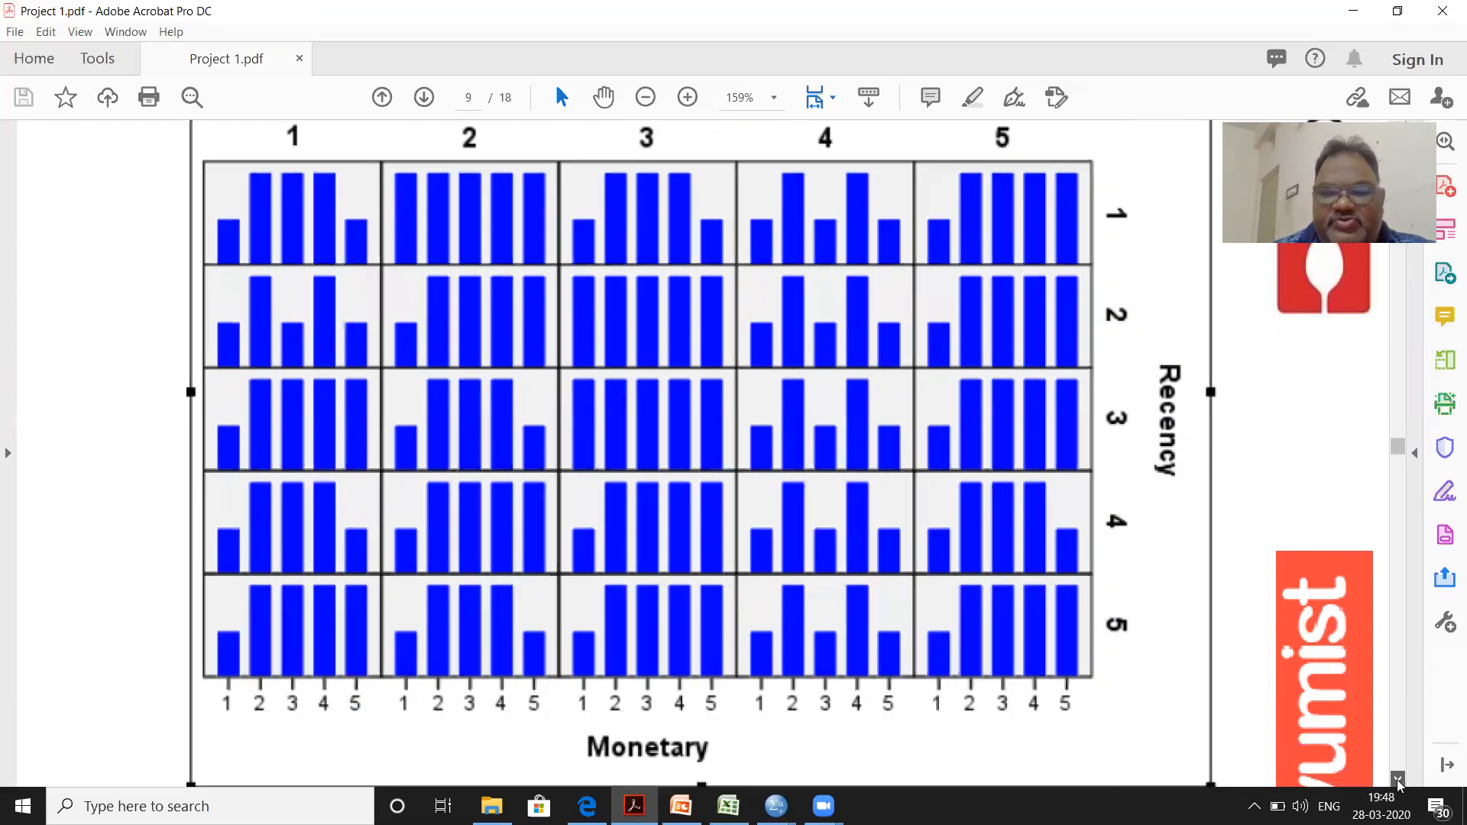
Step: Review the report's RFM Heat Map and the cluster distribution, centroids, model summary and cluster sizes on page 10
scroll(1399, 779, down, 15)
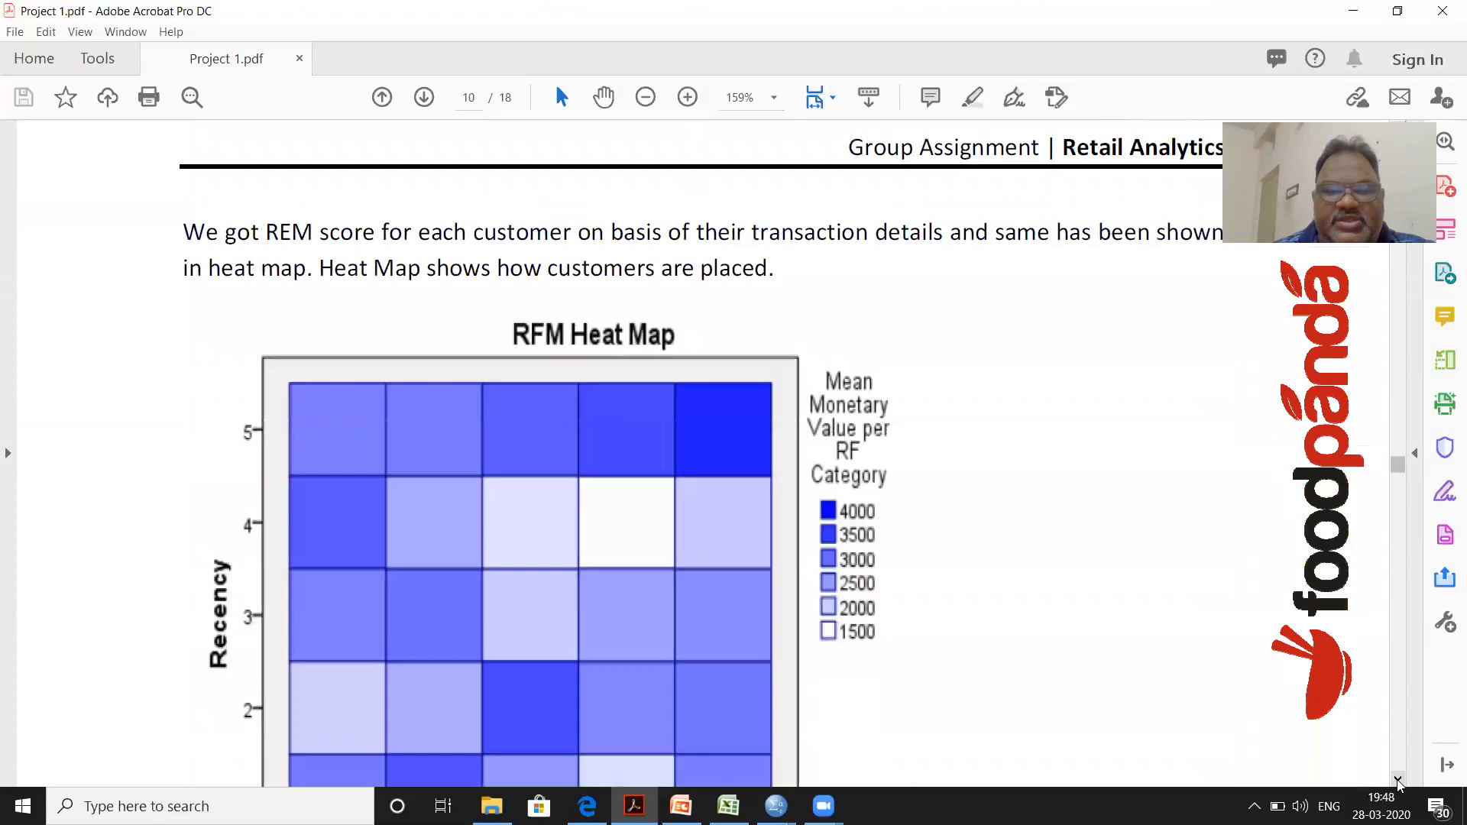
scroll(1399, 779, down, 3)
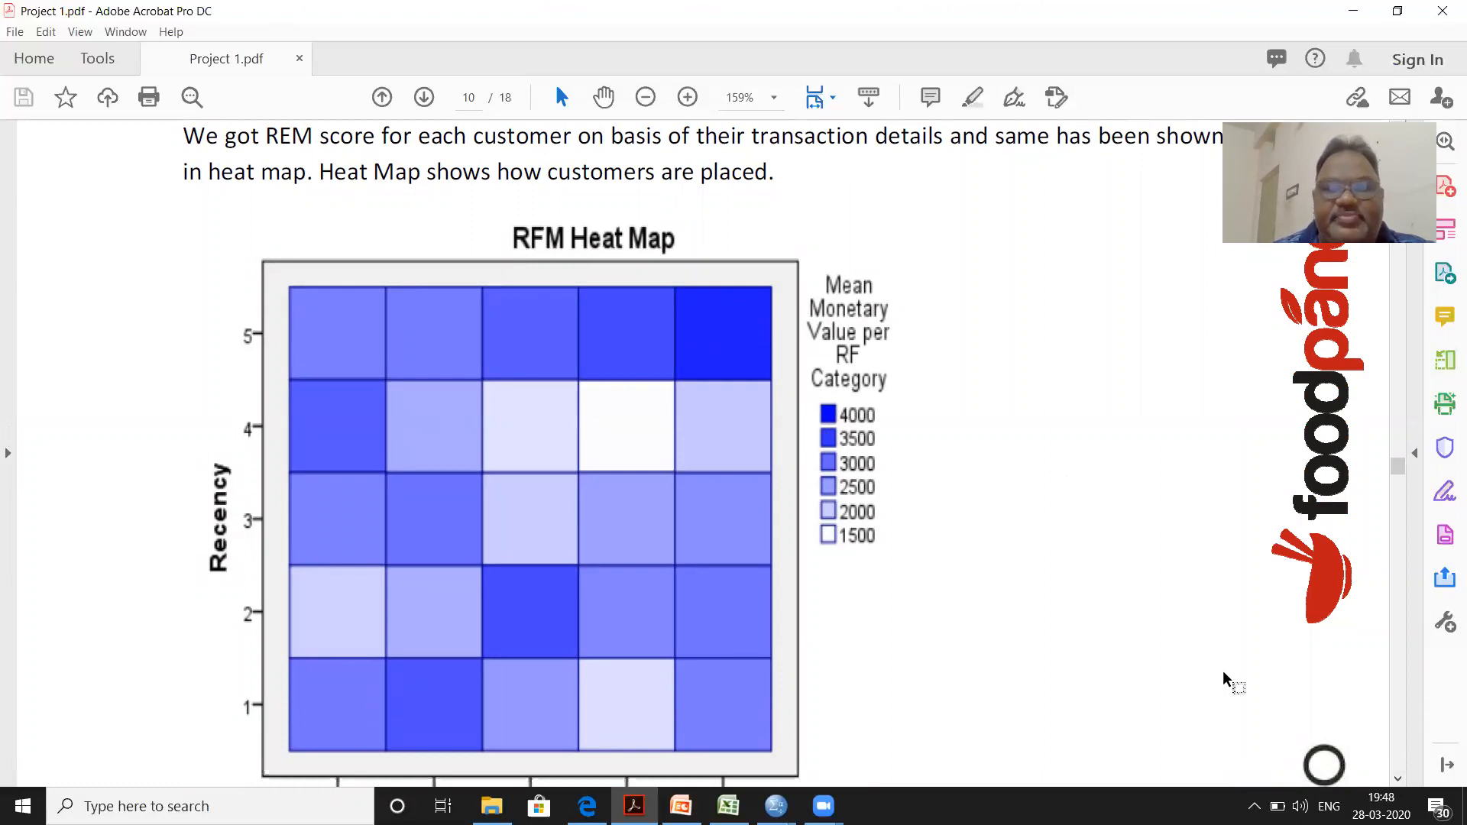
click(1397, 780)
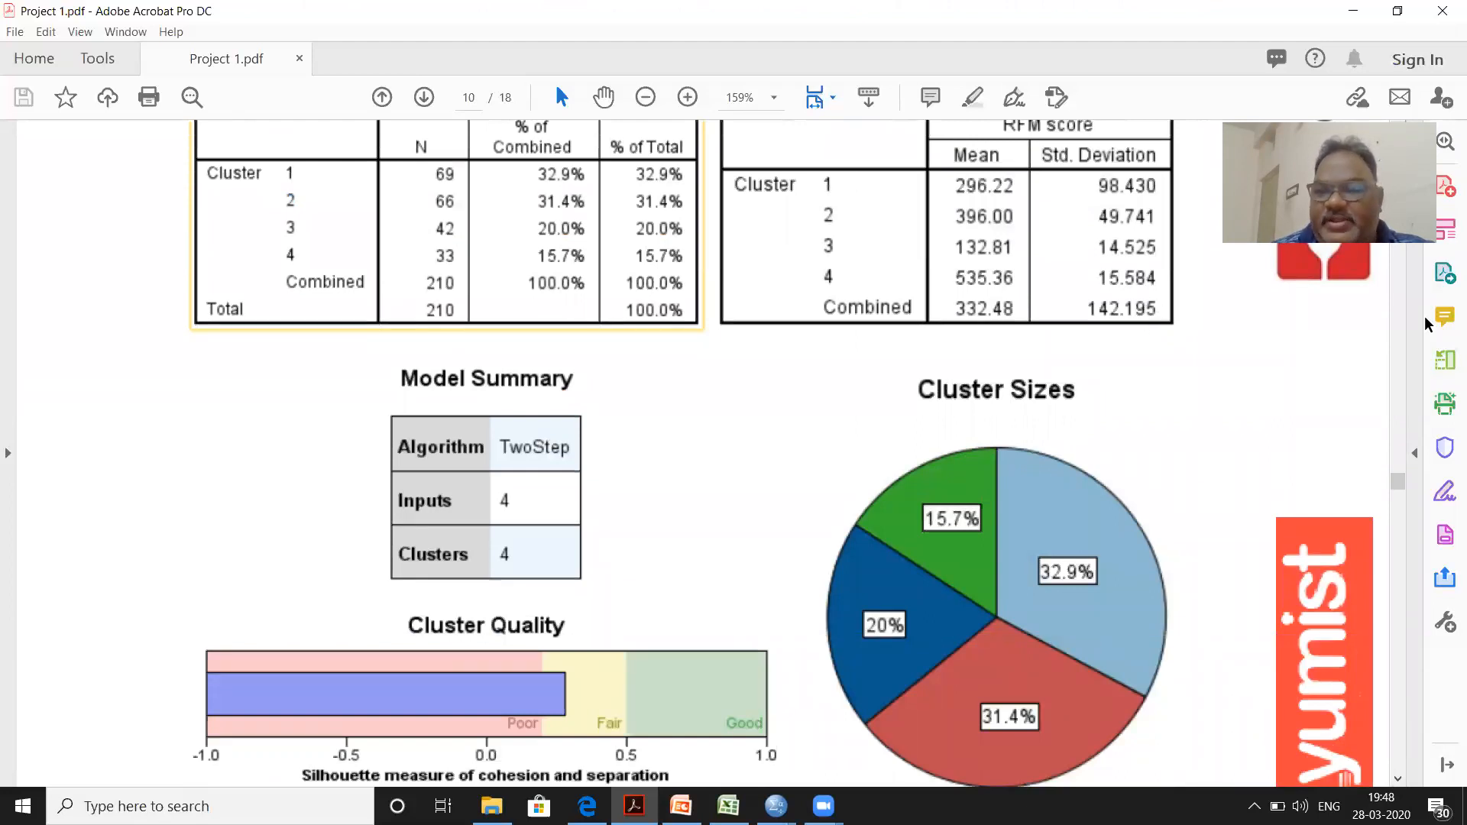
scroll(1231, 420, up, 1)
scroll(1232, 420, up, 3)
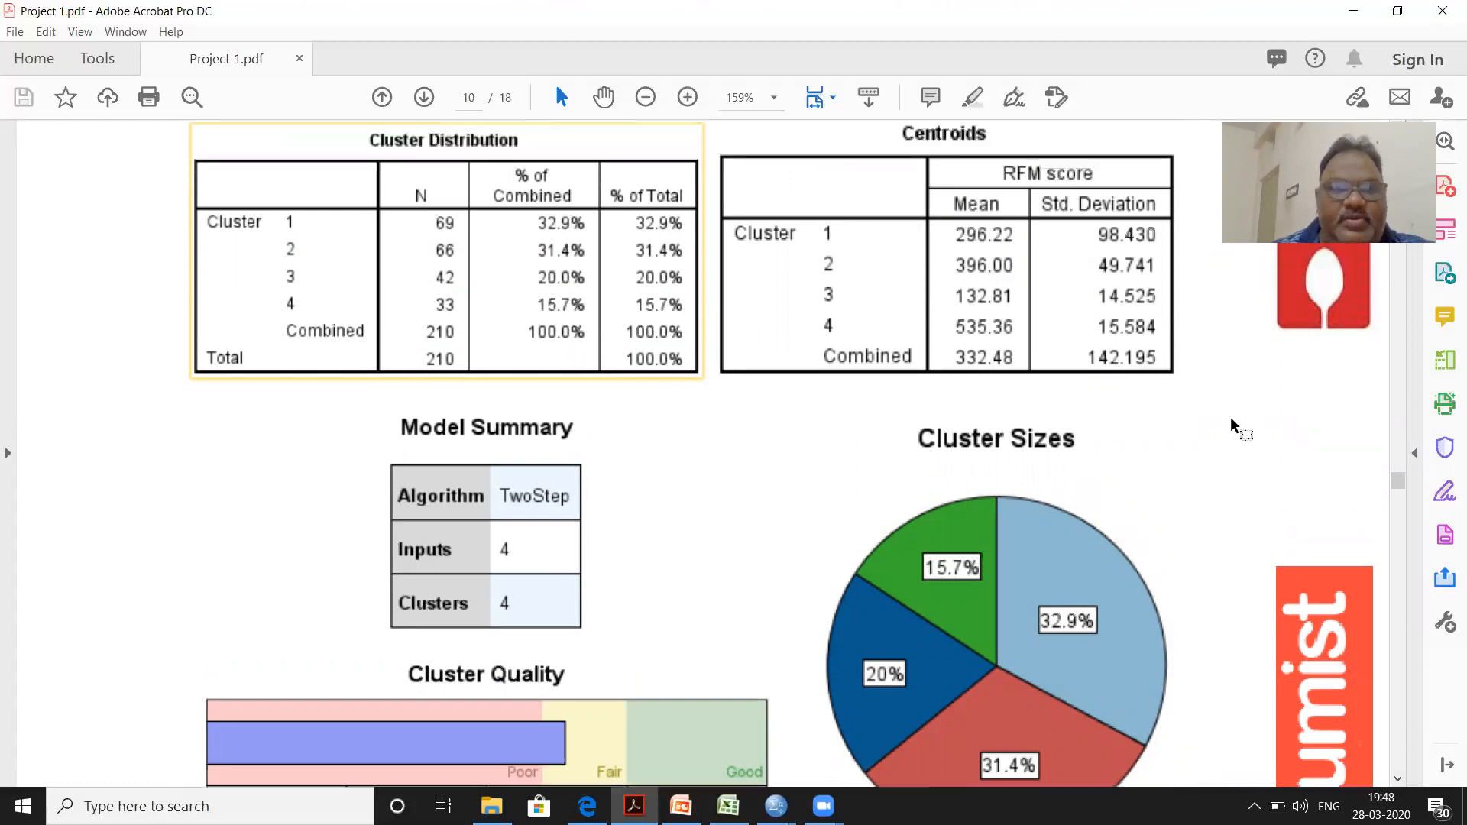